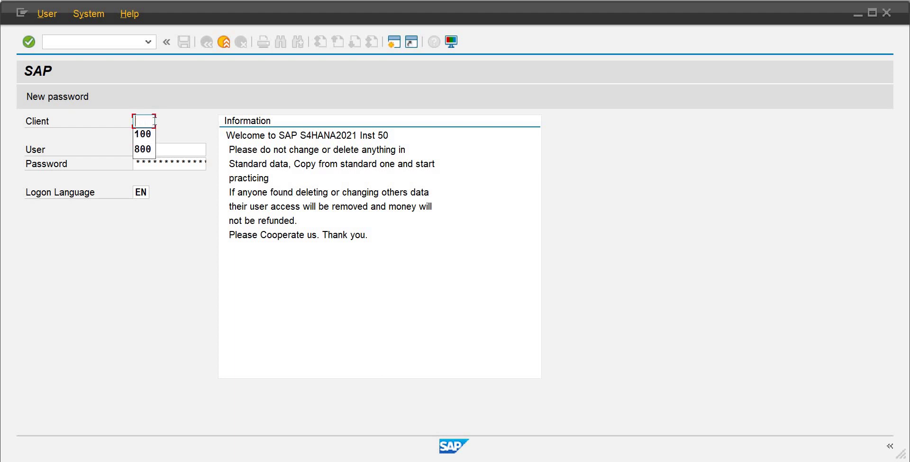
- Log on to client 100 with the user name and account password
type("100")
key("Tab")
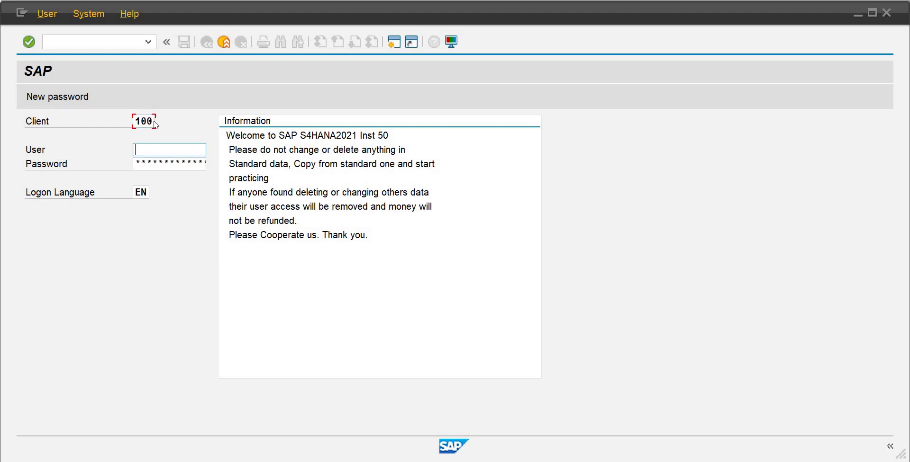
type("sap")
key("Down")
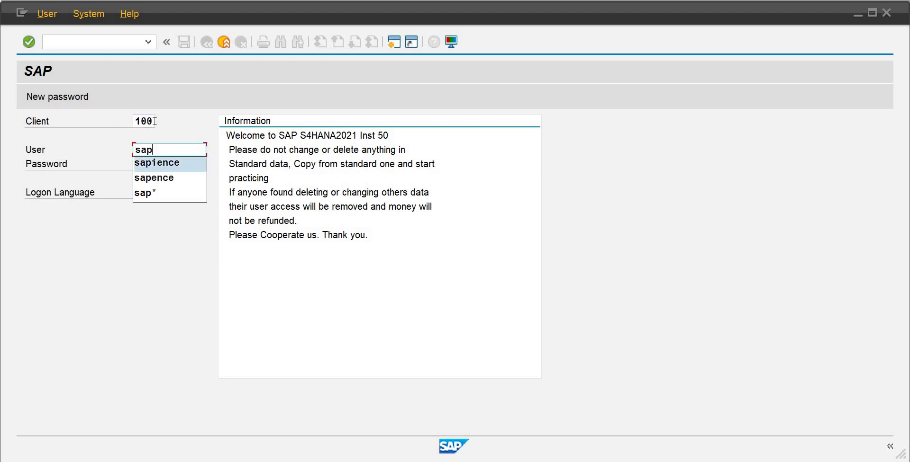
key("Return")
key("Tab")
key("ctrl+v")
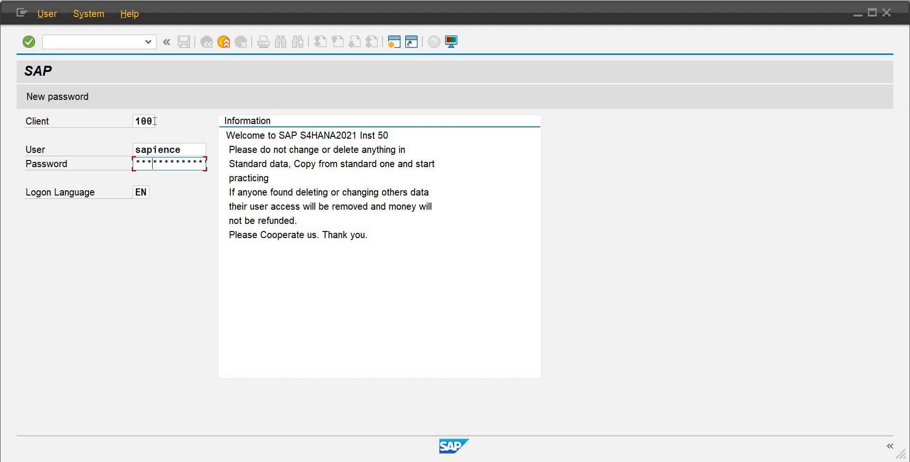
key("Return")
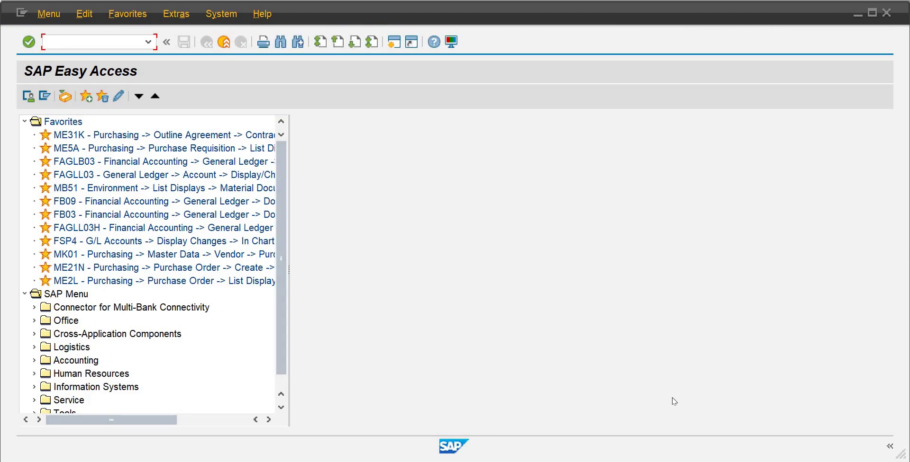
- Switch to the Controlling Roadmap PDF and check how the first Standard Hierarchy line starts, then return to SAP Easy Access
key("alt+Tab")
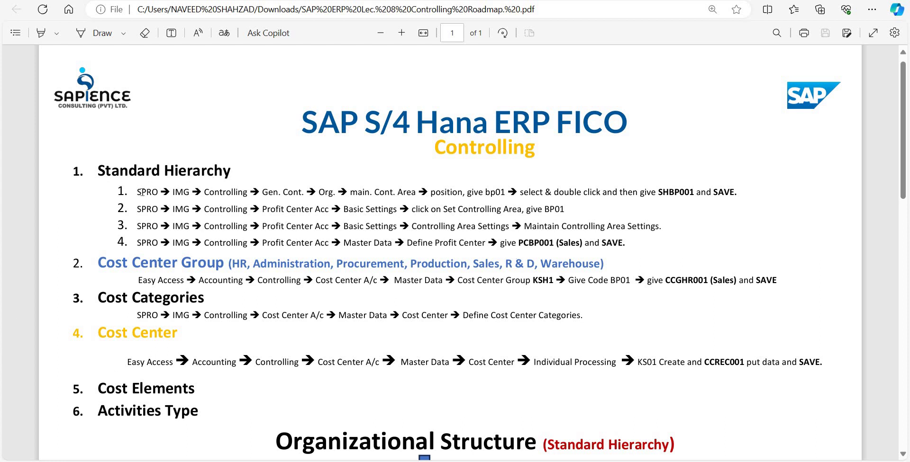
left_click_drag(137, 192, 146, 191)
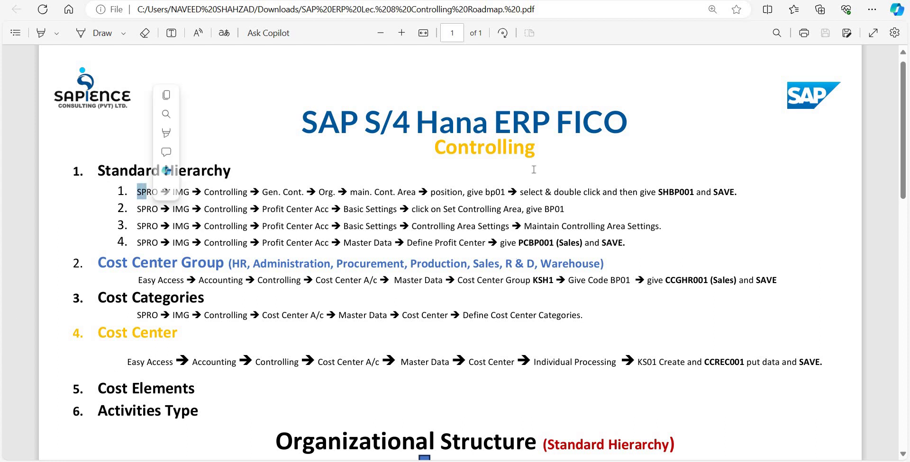
key("alt+Tab")
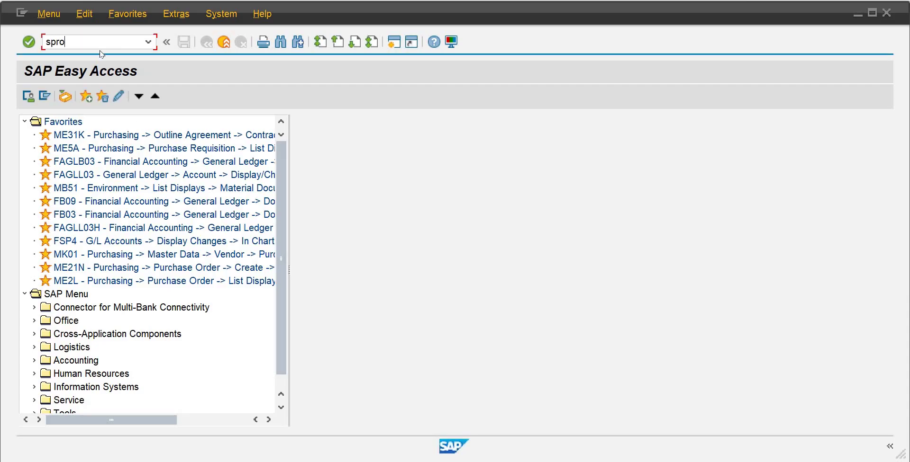
- Run transaction SPRO and display the SAP Reference IMG
type("spro")
key("Return")
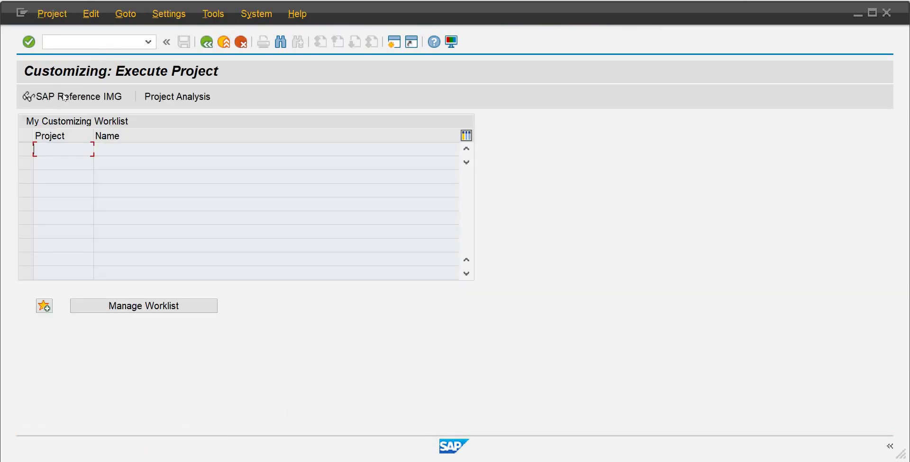
left_click(64, 97)
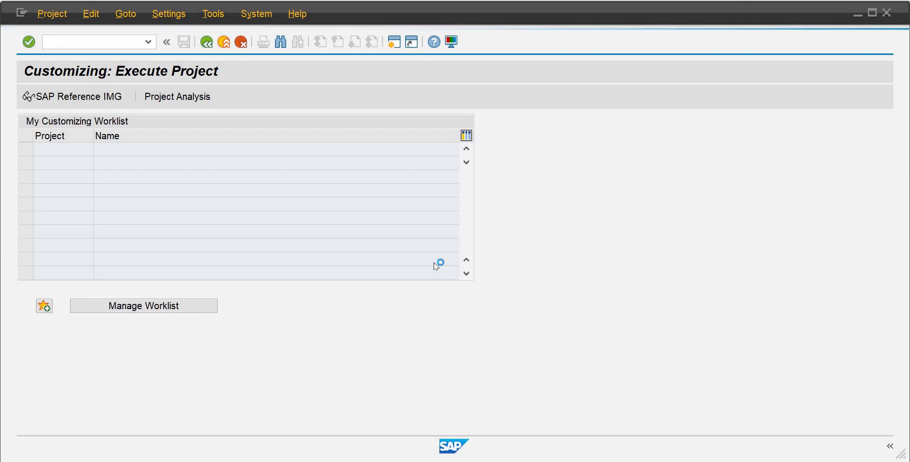
mouse_move(567, 447)
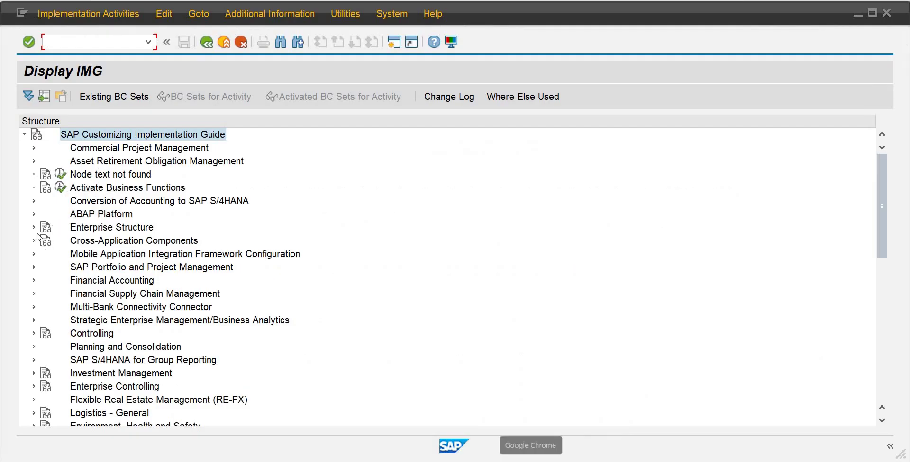
- View the controlling areas in Maintain Controlling Area under Enterprise Structure > Definition > Controlling, and collapse Enterprise Structure again
left_click(34, 228)
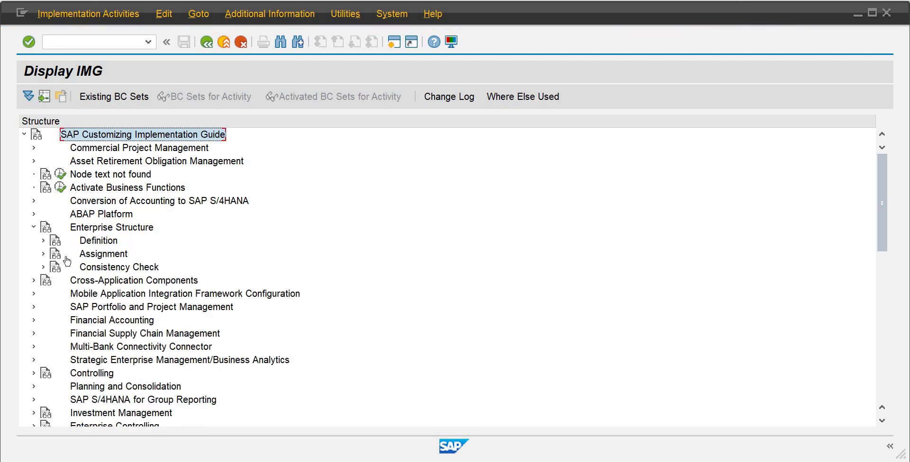
left_click(43, 241)
left_click(52, 266)
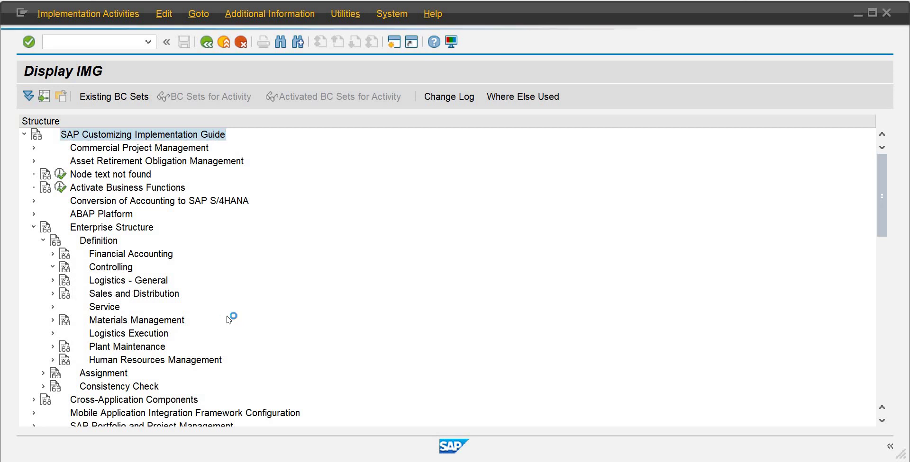
left_click(89, 280)
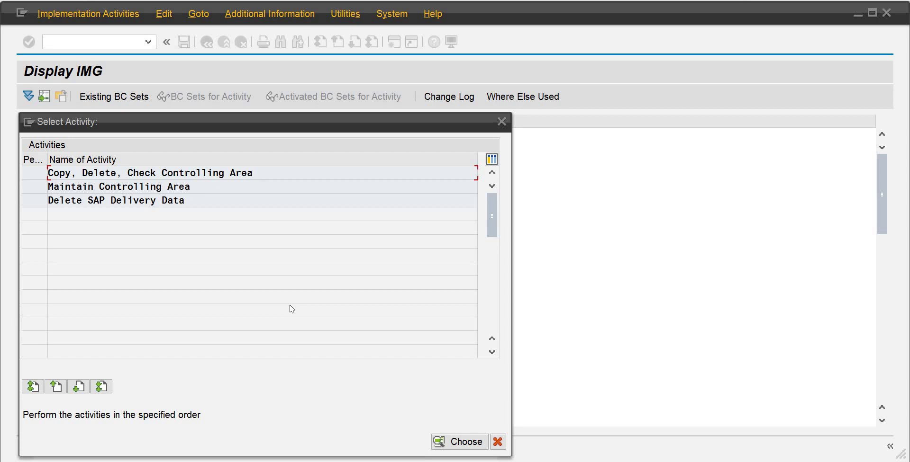
double_click(141, 187)
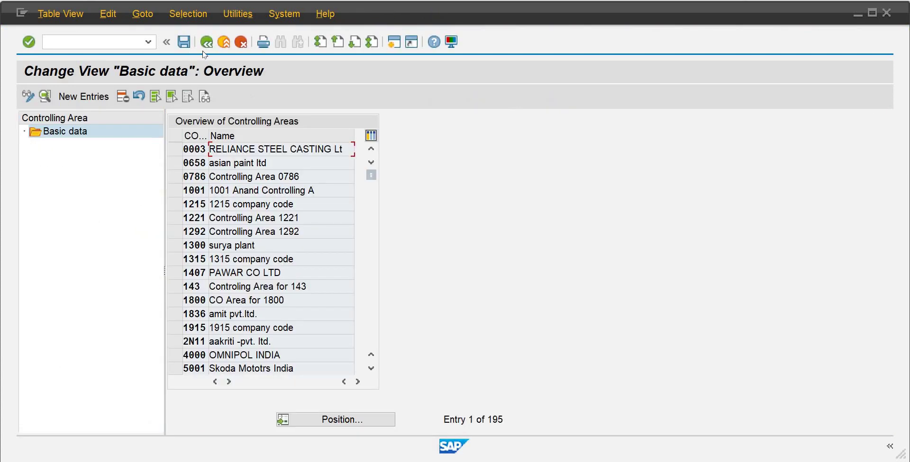
left_click(206, 42)
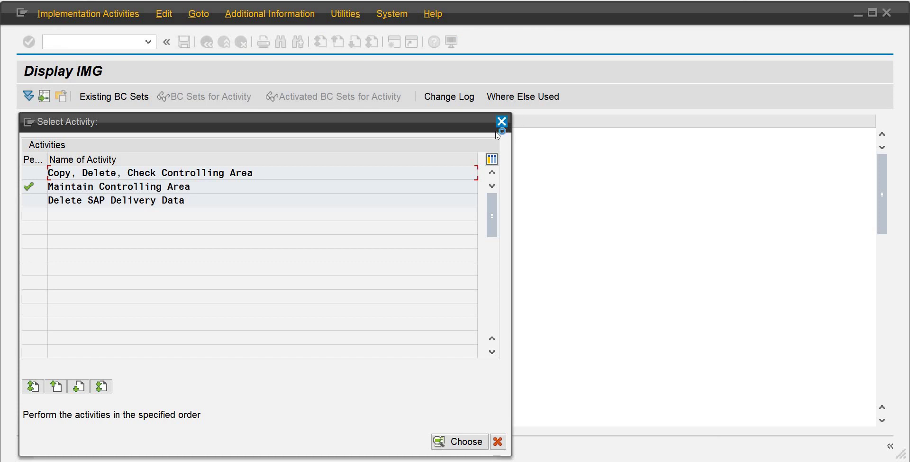
left_click(502, 121)
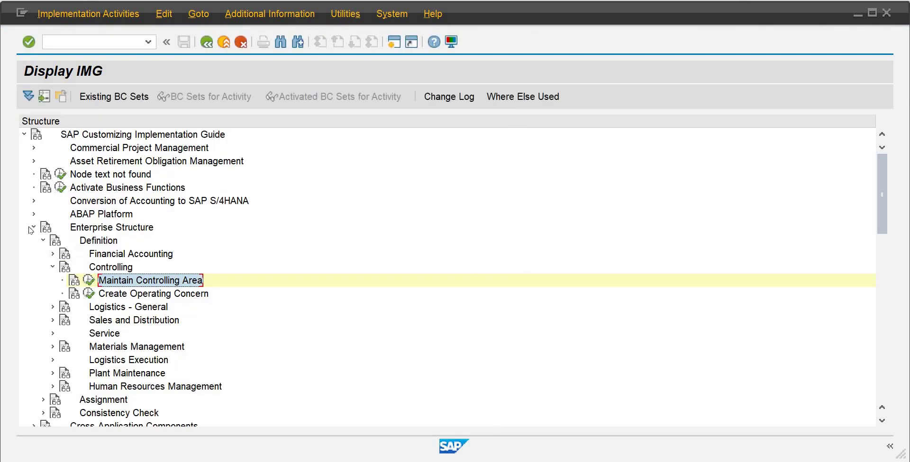
left_click(29, 228)
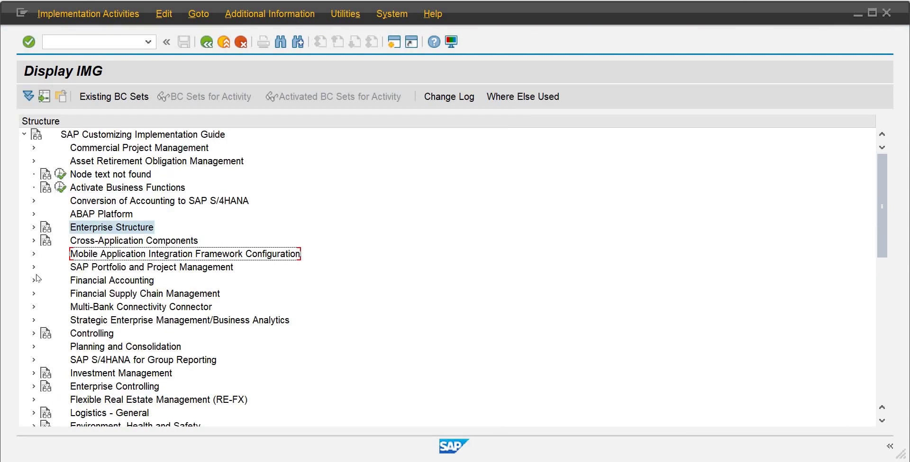
- Expand Controlling and its General Controlling node in the IMG structure
left_click(30, 335)
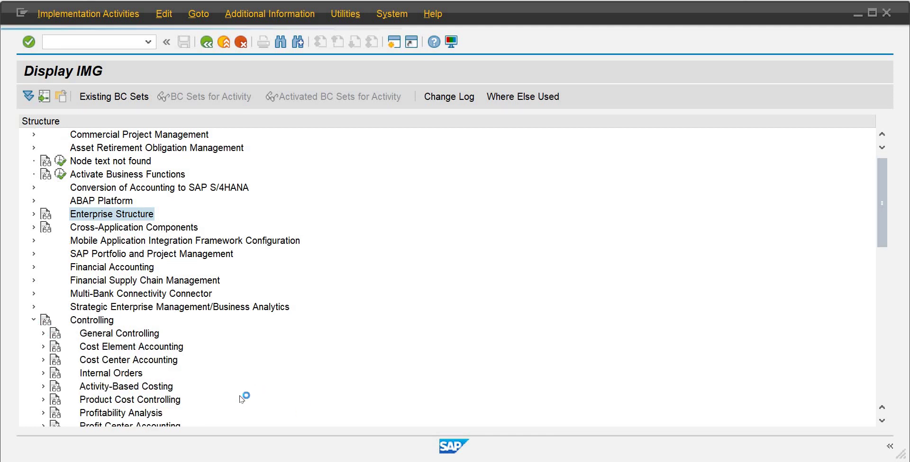
left_click(43, 334)
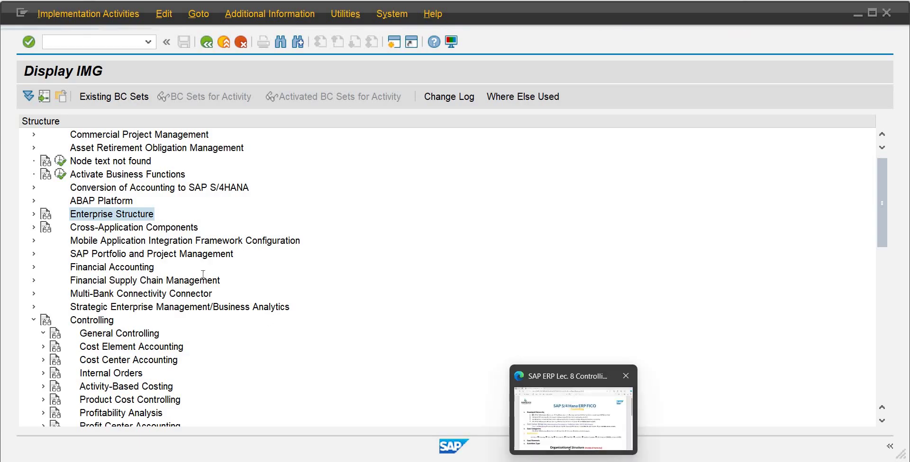
- Switch to the roadmap PDF and review the first Standard Hierarchy line, from the SPRO path to the code SHBP001
left_click(578, 412)
left_click_drag(135, 191, 243, 192)
left_click(211, 198)
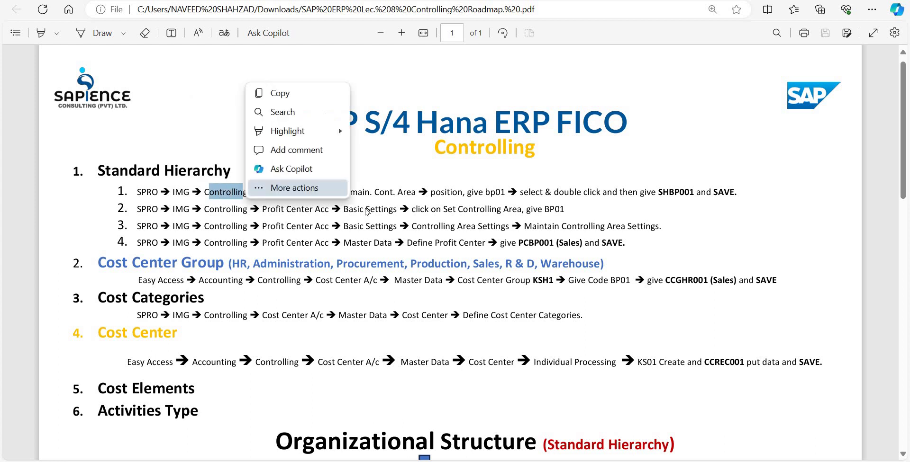
left_click(323, 191)
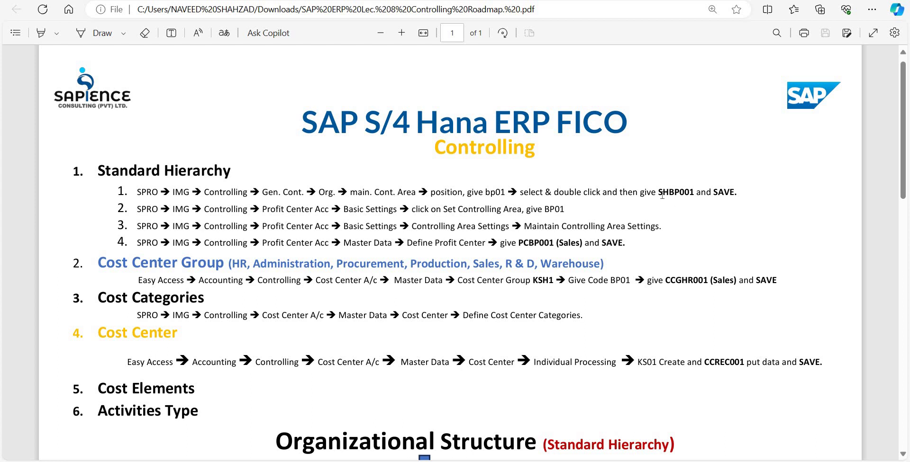
left_click_drag(662, 192, 693, 192)
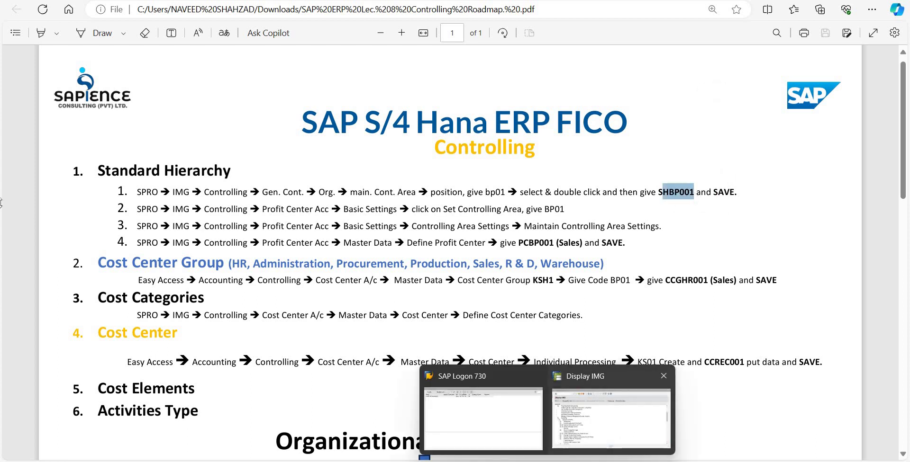
- Return to the SAP IMG and open the Maintain Controlling Area activity under General Controlling > Organization
left_click(585, 422)
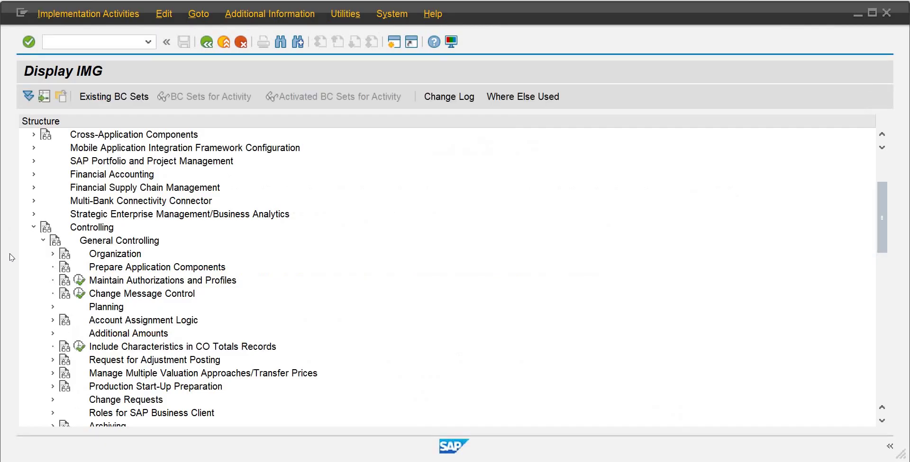
left_click(52, 254)
left_click(89, 267)
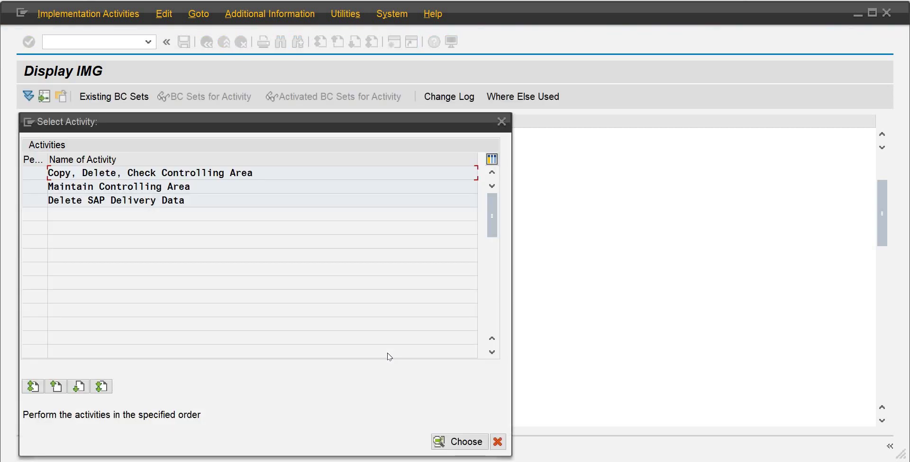
double_click(130, 188)
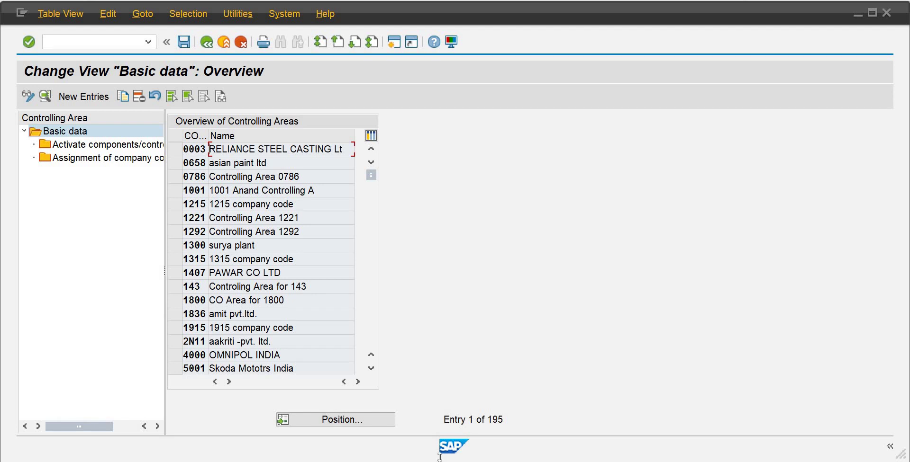
- Position the controlling area list at IB01 and examine the currency and other settings in its details
left_click(314, 420)
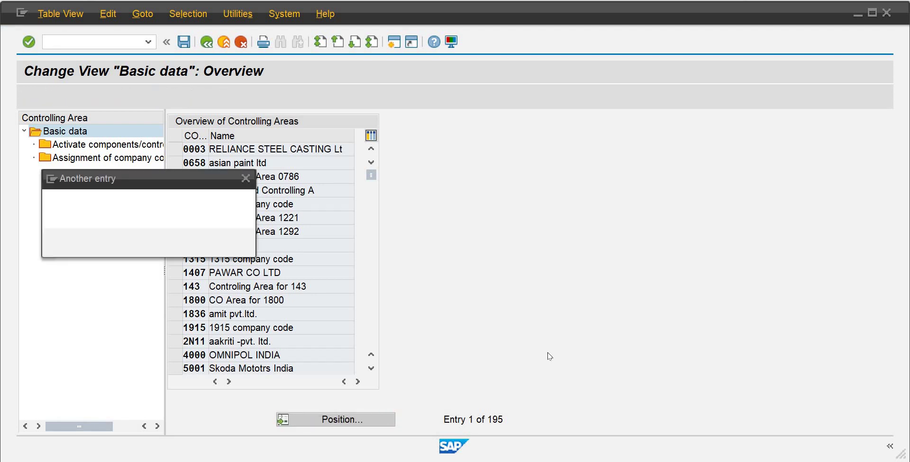
type("ib")
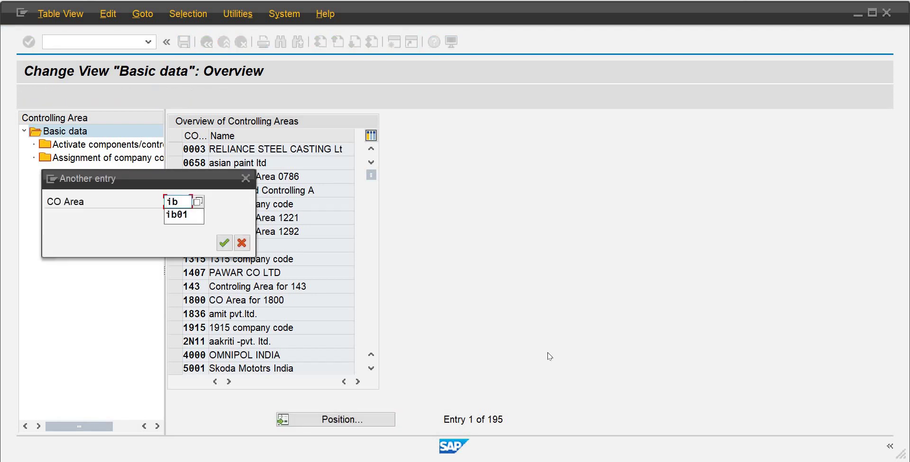
type("01")
key("Return")
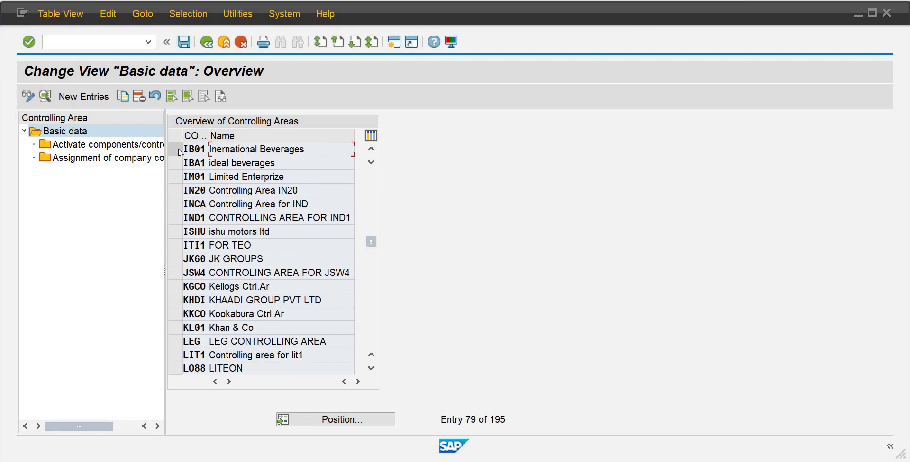
left_click(179, 151)
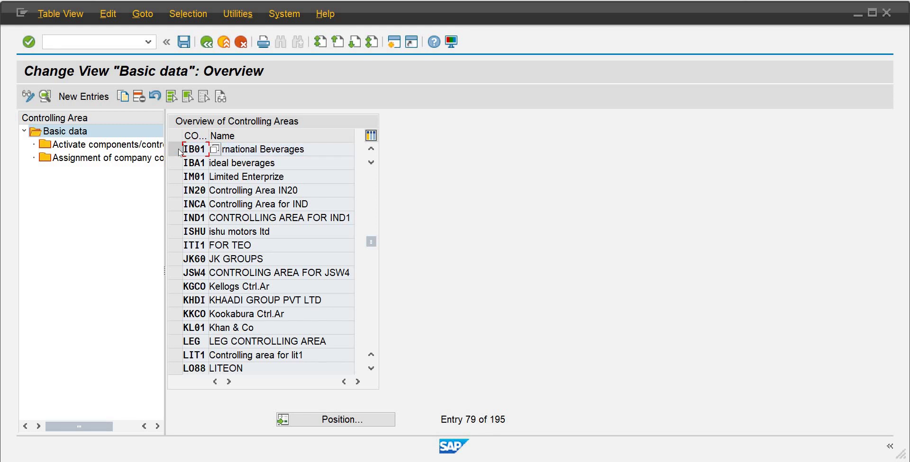
double_click(249, 150)
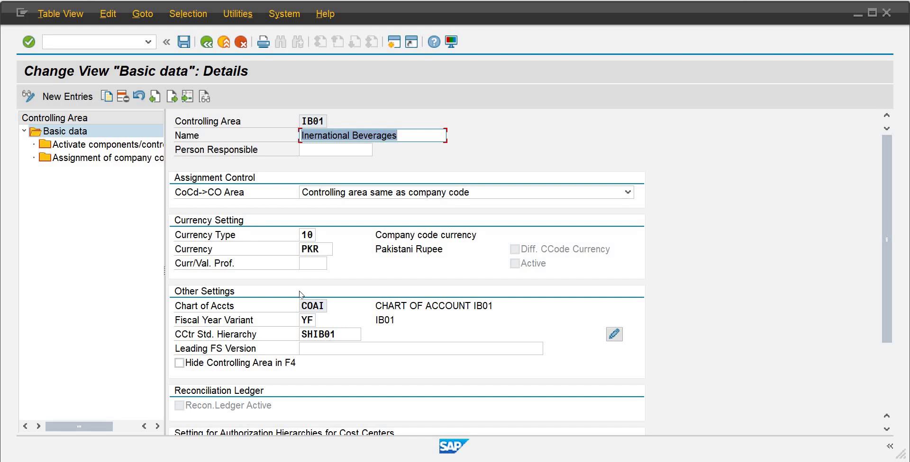
left_click(306, 250)
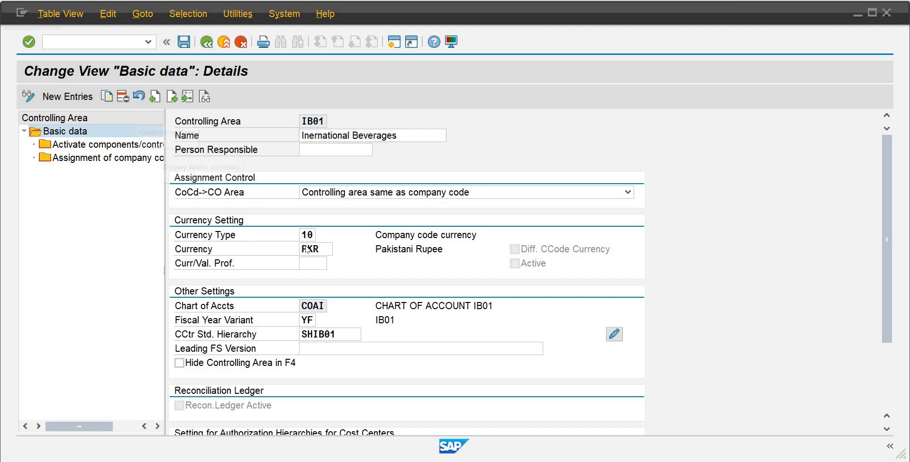
- Examine the basic data details of controlling area IBA1 and of MB01 (Monster berevages)
key("F3")
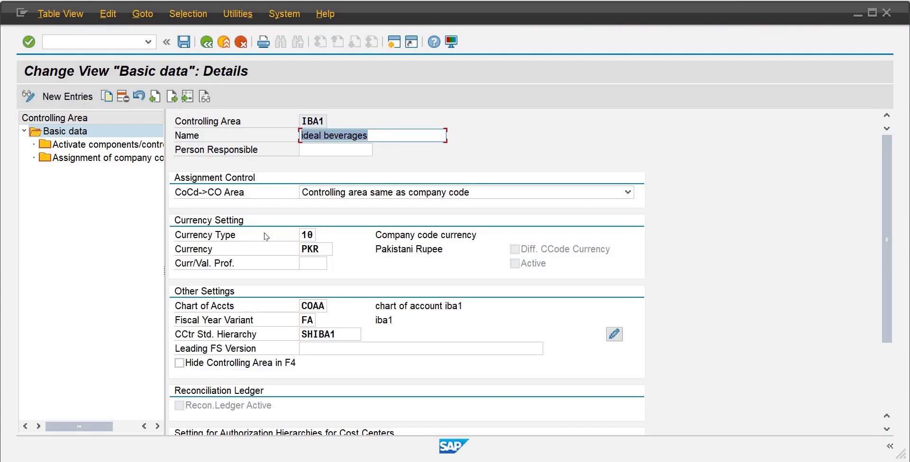
left_click(205, 45)
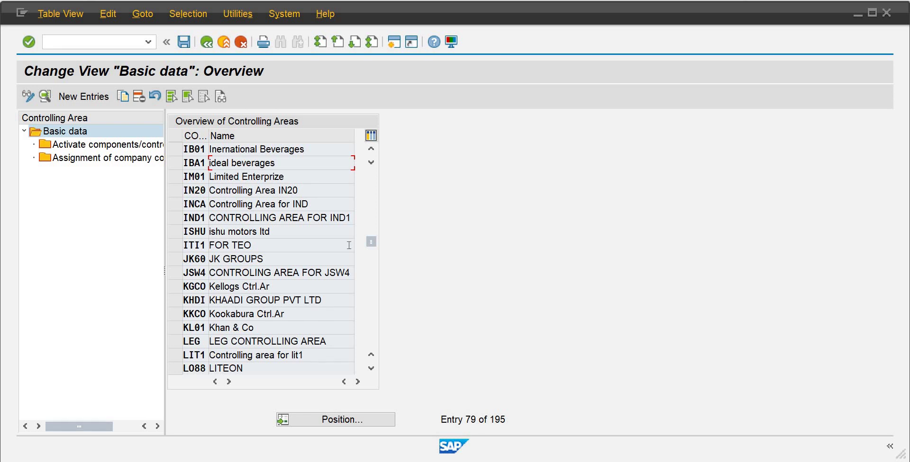
scroll(376, 269, "down", 7)
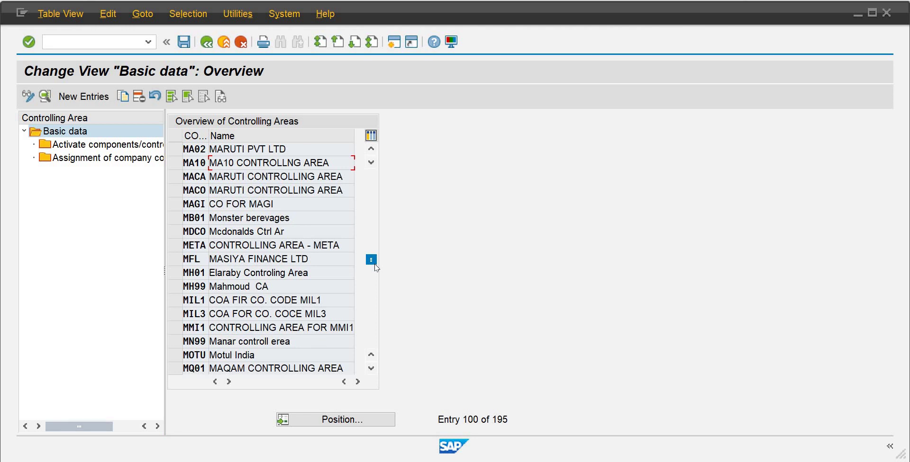
double_click(249, 218)
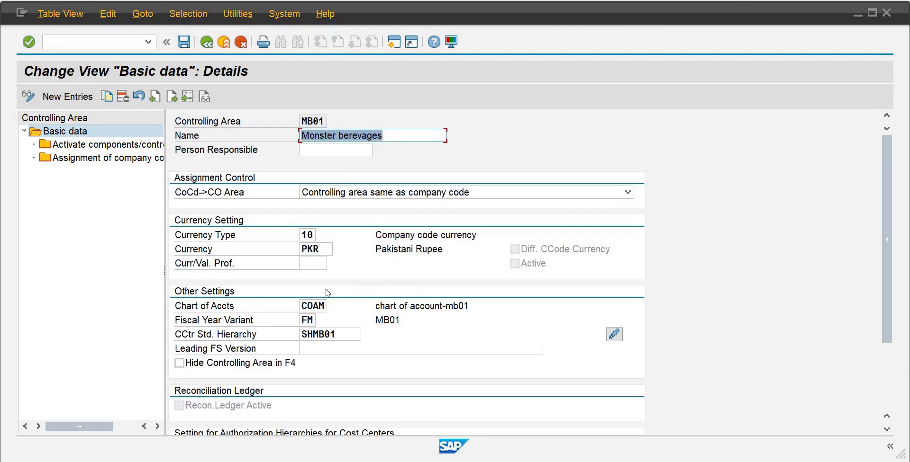
- Examine the CCtr Std. Hierarchy entry of controlling area MB01 and return to the controlling area overview
left_click(341, 335)
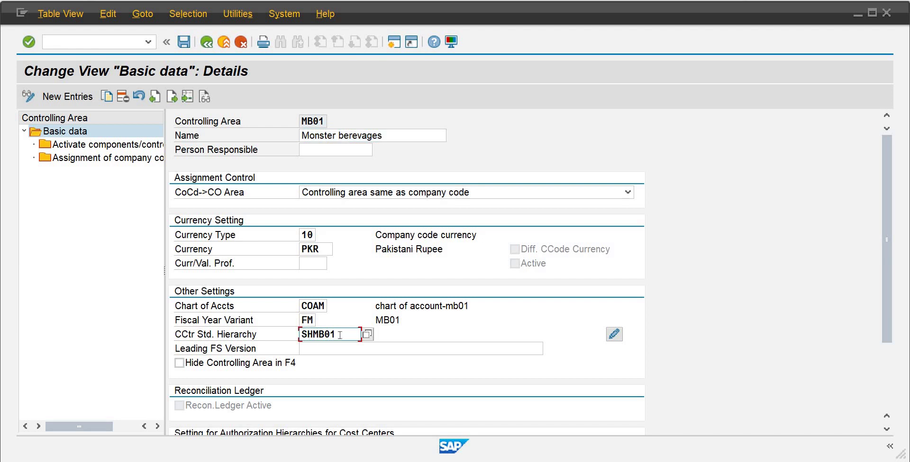
left_click_drag(338, 335, 283, 337)
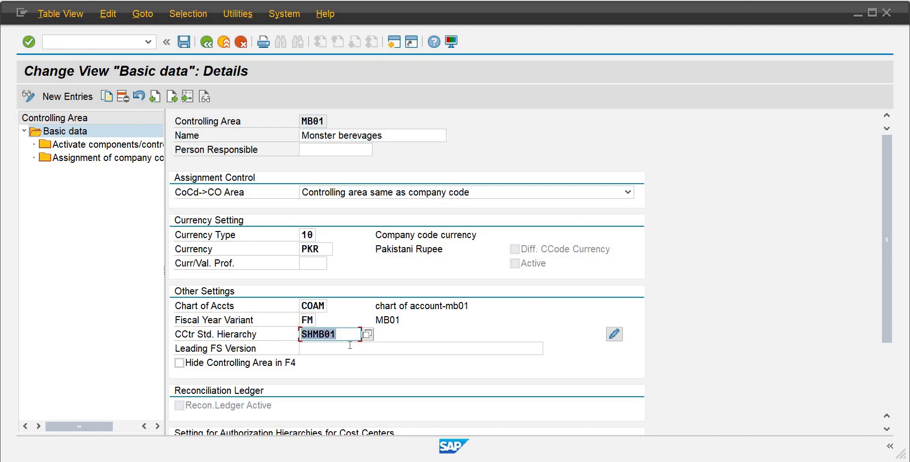
left_click(343, 338)
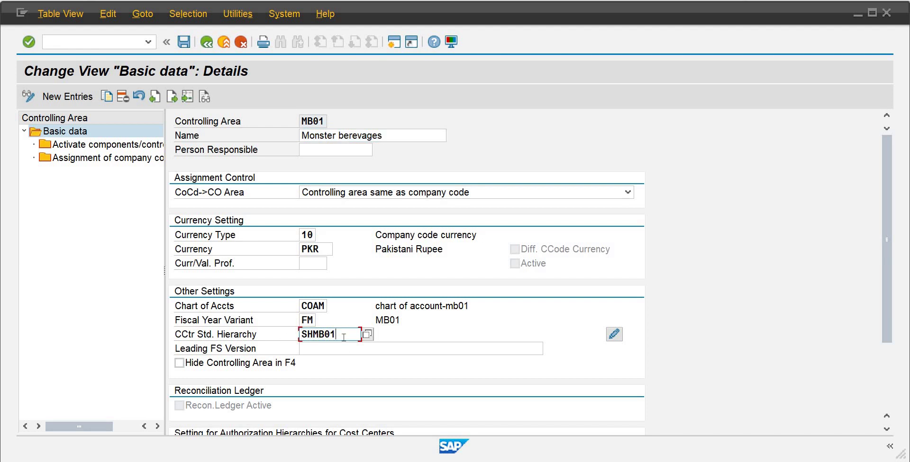
left_click(313, 337)
left_click(206, 42)
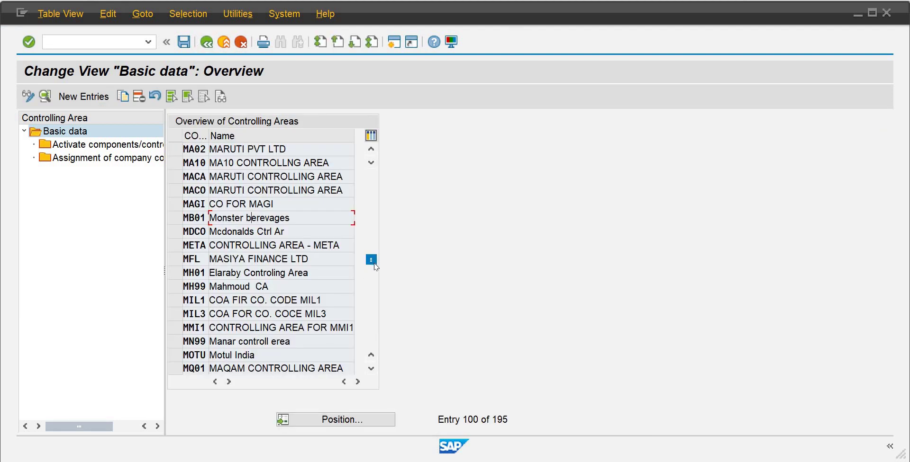
- Look up ZB01 (ZAGANA BEVERAGES) among the controlling areas, position the overview at it and open its basic data details
left_click_drag(375, 263, 374, 287)
left_click(313, 419)
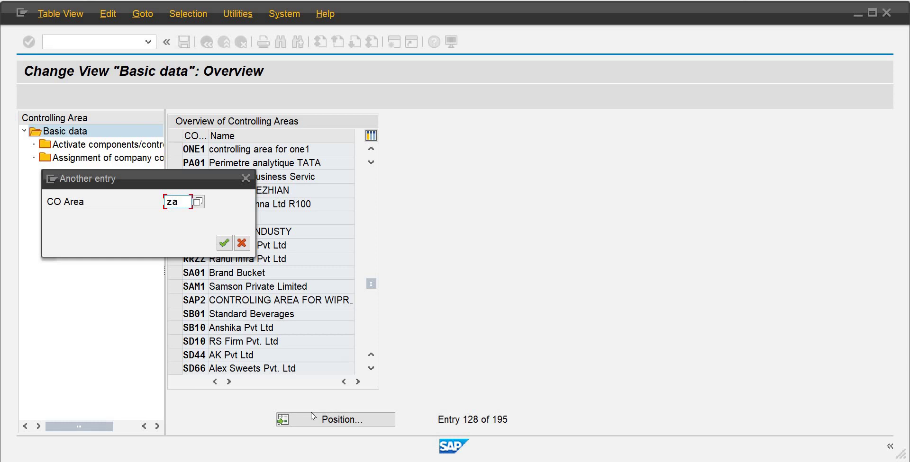
key("BackSpace")
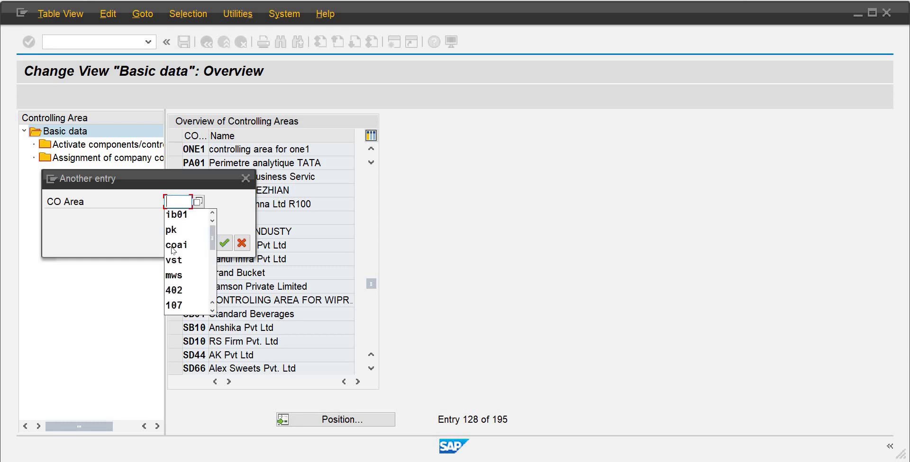
key("F4")
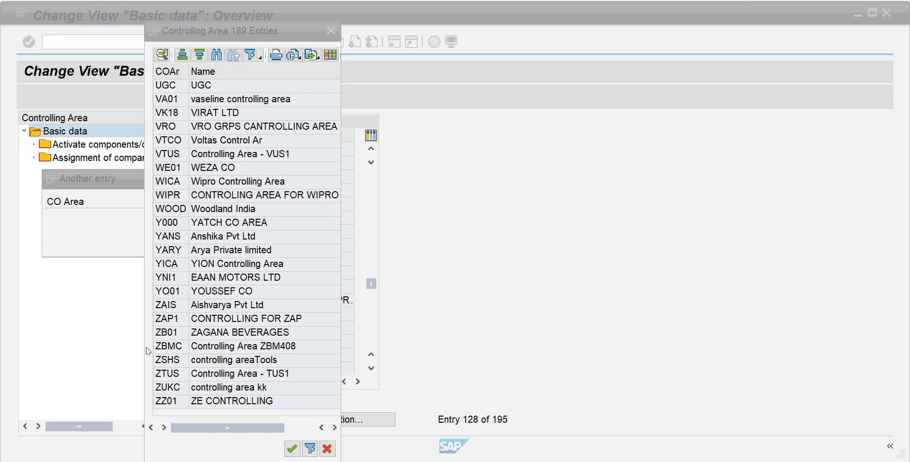
left_click(192, 334)
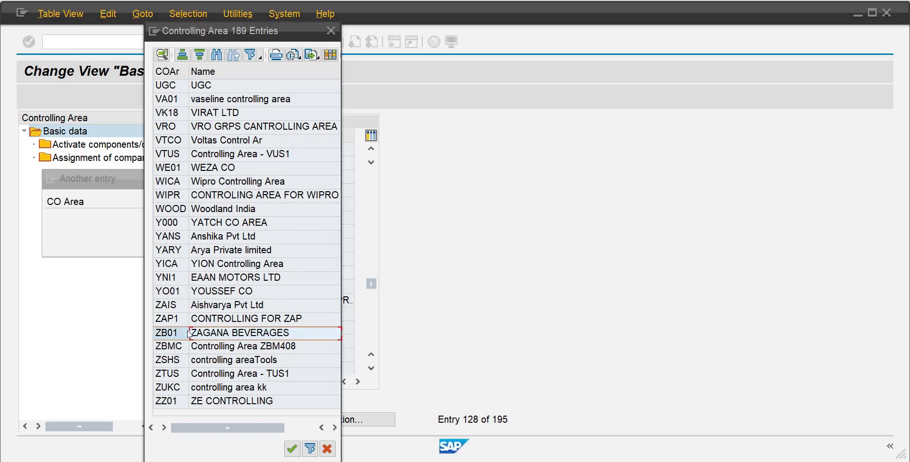
left_click(292, 448)
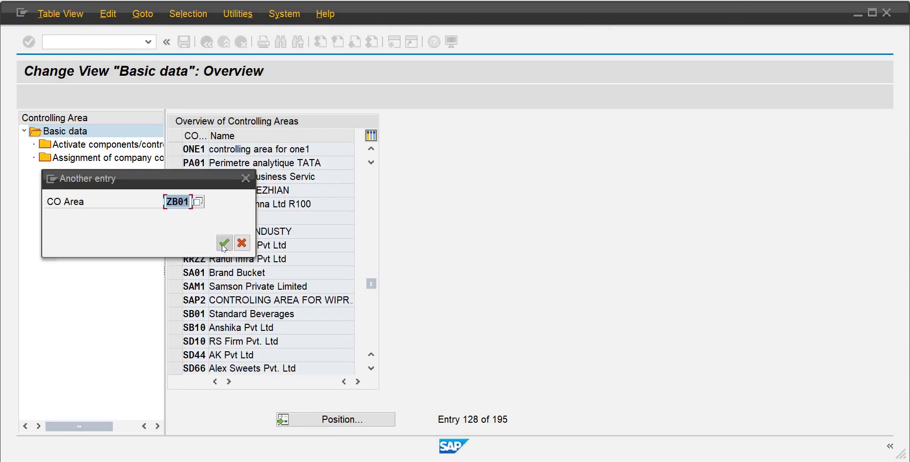
key("Return")
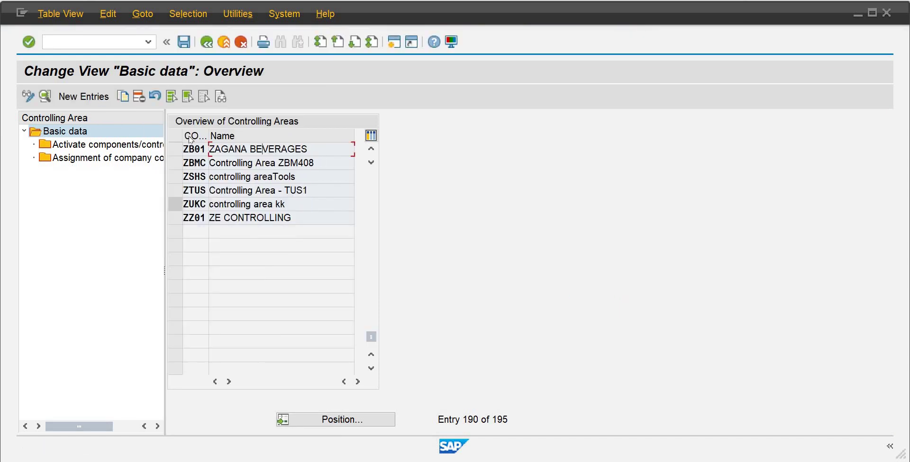
double_click(225, 154)
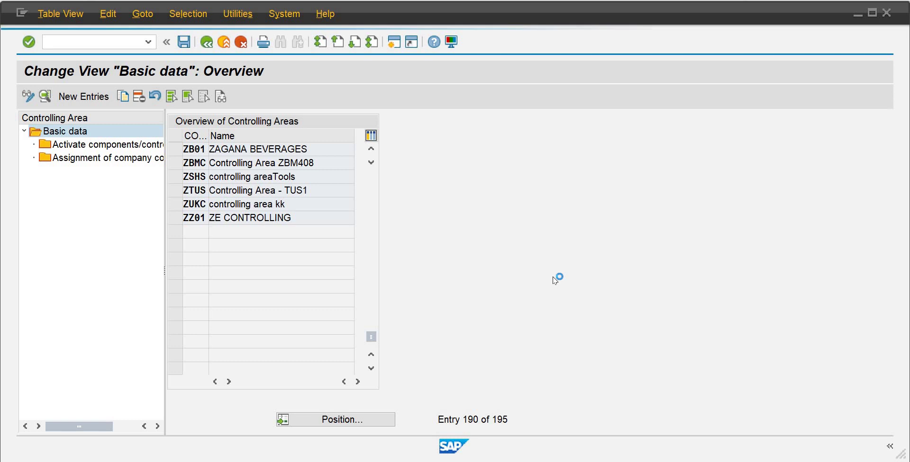
- Enter SHZB01 as the CCtr Std. Hierarchy of ZB01 and save, creating it as a new standard hierarchy under the proposed customizing request
left_click(316, 335)
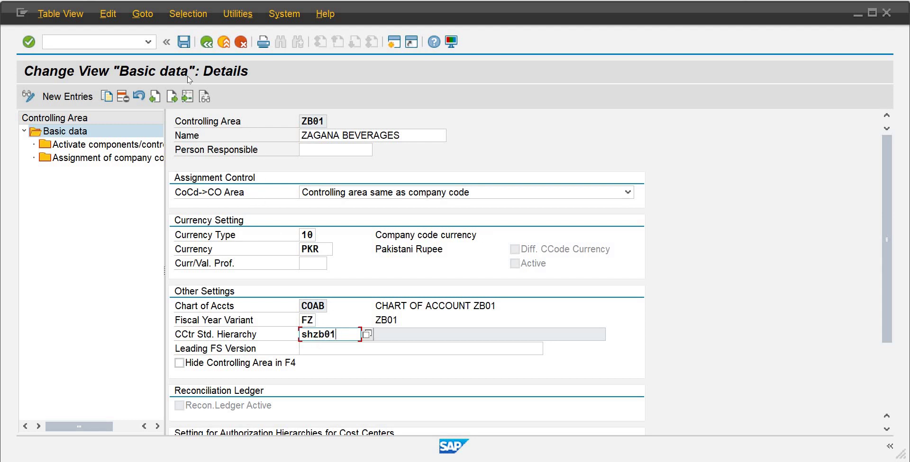
left_click(183, 42)
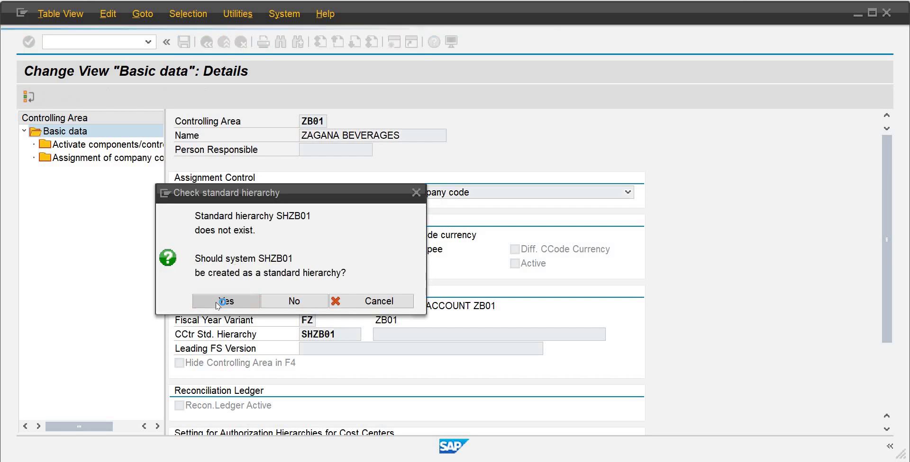
left_click(215, 303)
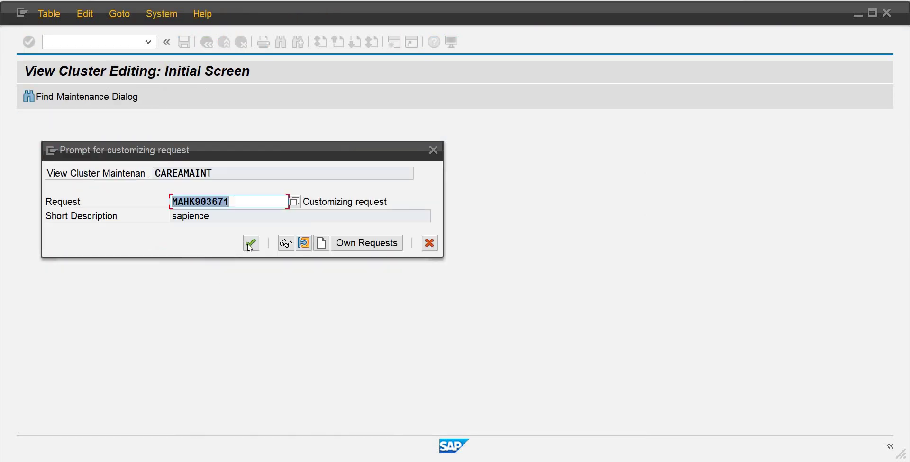
left_click(248, 245)
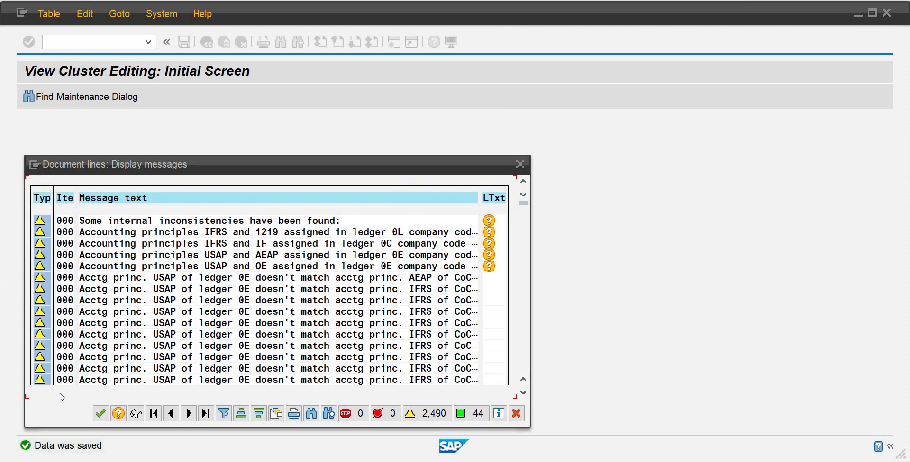
left_click(100, 414)
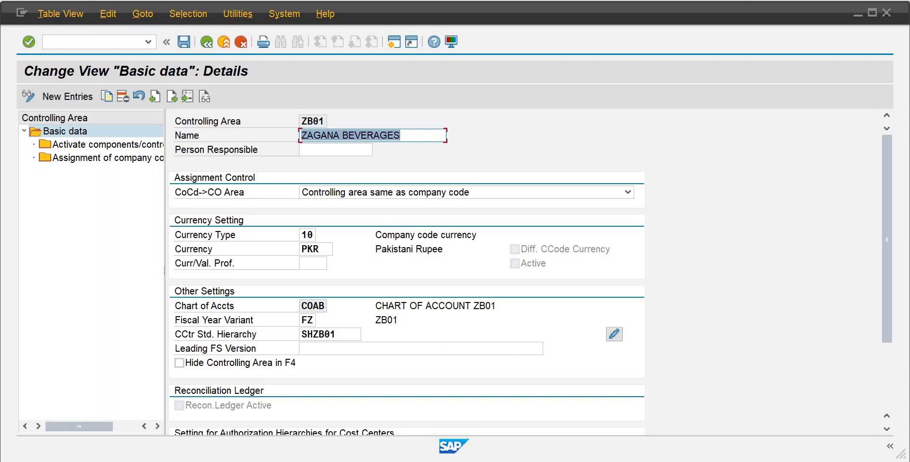
- Switch to the roadmap PDF and review the second Standard Hierarchy line about setting the controlling area in Profit Center Accounting
left_click(574, 417)
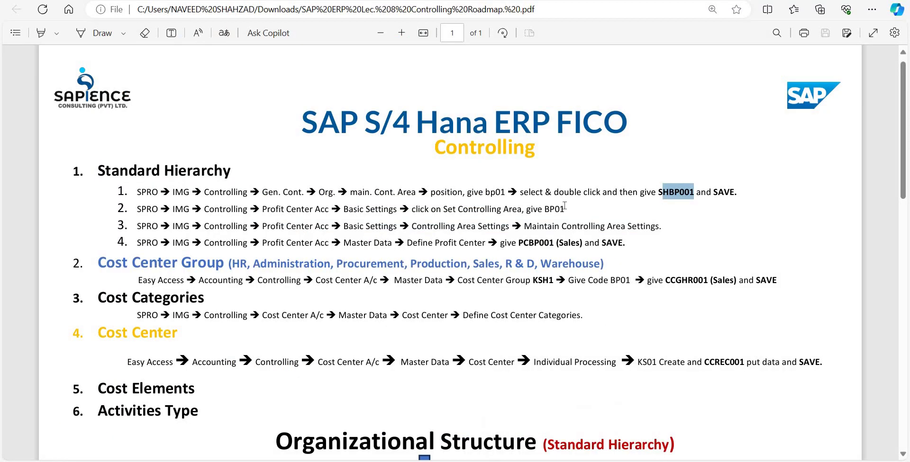
left_click(453, 207)
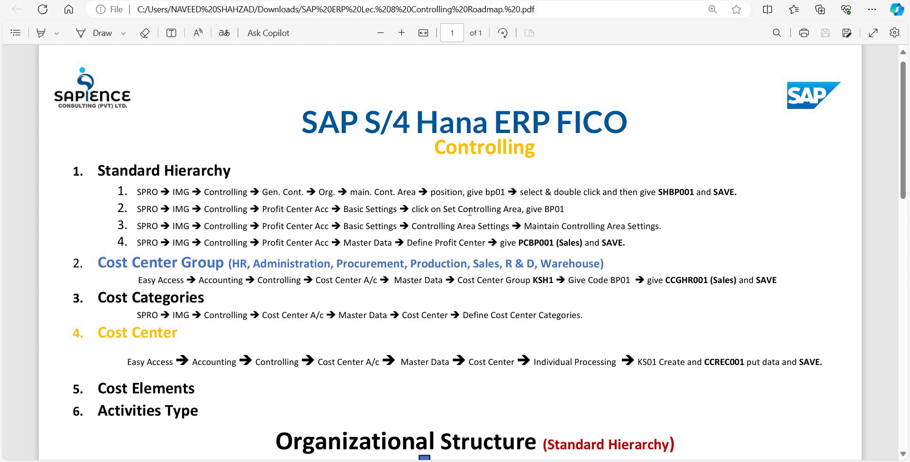
left_click_drag(481, 207, 567, 210)
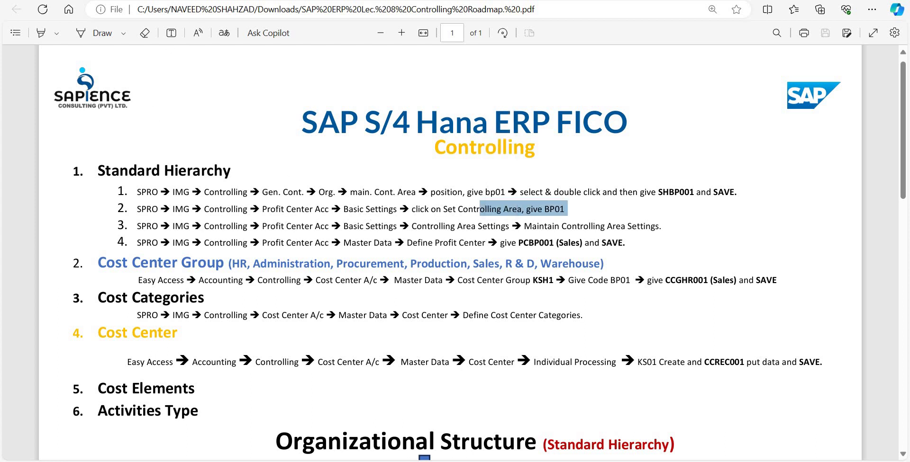
mouse_move(573, 461)
- Switch back to SAP and leave the Maintain Controlling Area activity, returning to the IMG structure
left_click(611, 412)
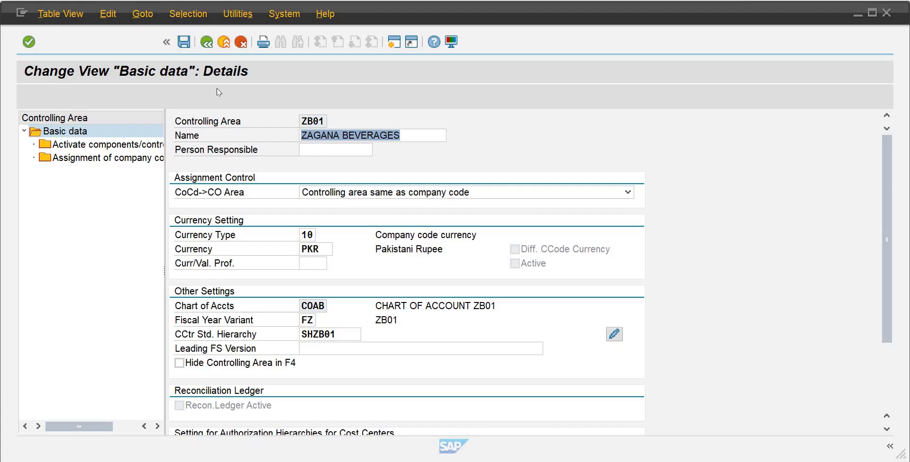
left_click(207, 45)
left_click(207, 45)
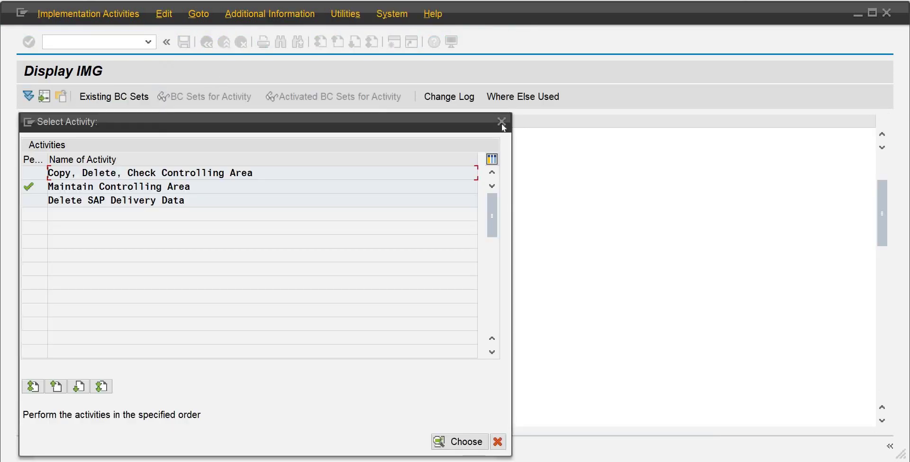
key("Escape")
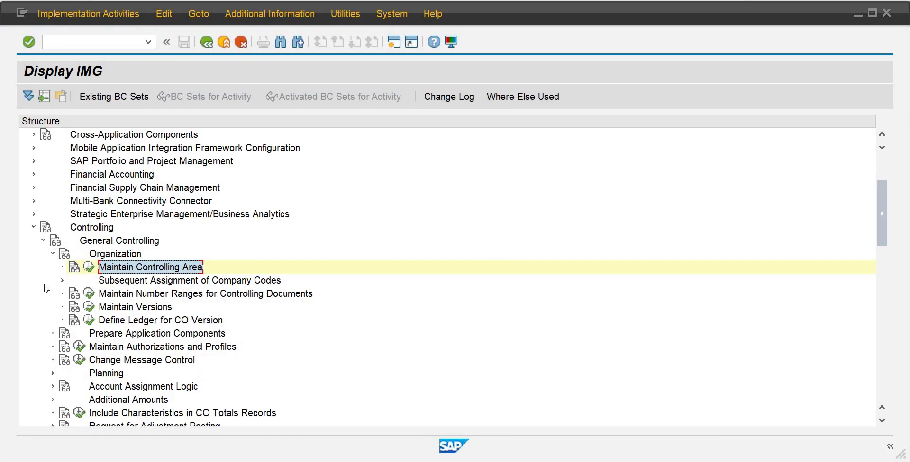
- Set the controlling area to IB01 through Profit Center Accounting > Basic Settings > Set Controlling Area
left_click(43, 241)
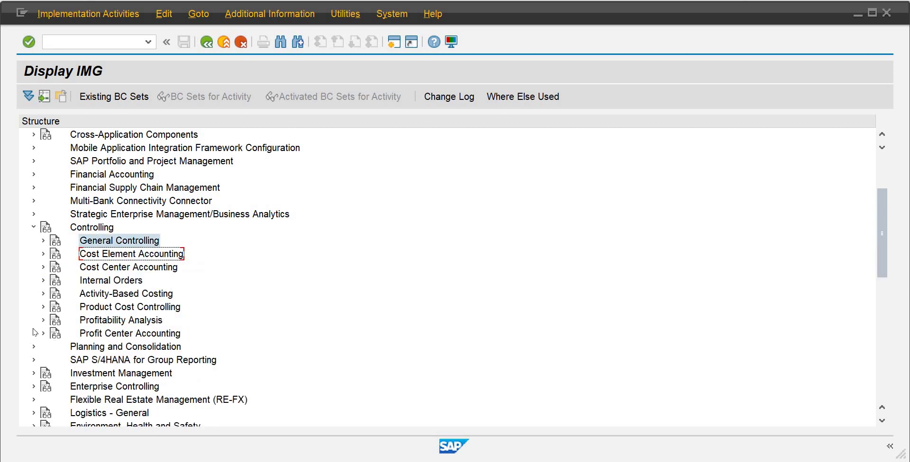
left_click(43, 242)
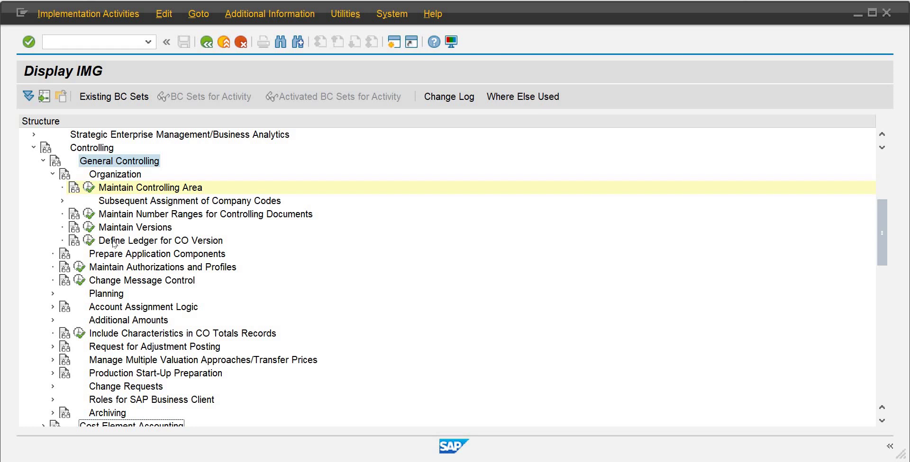
left_click(43, 163)
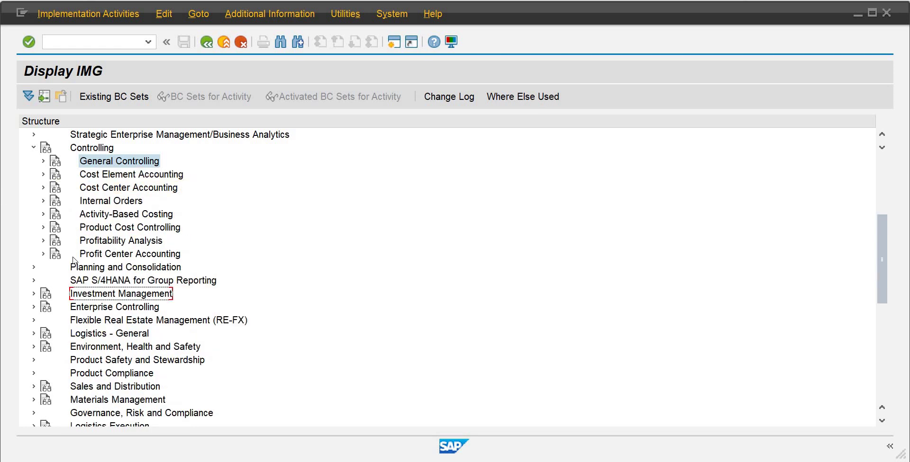
left_click(44, 255)
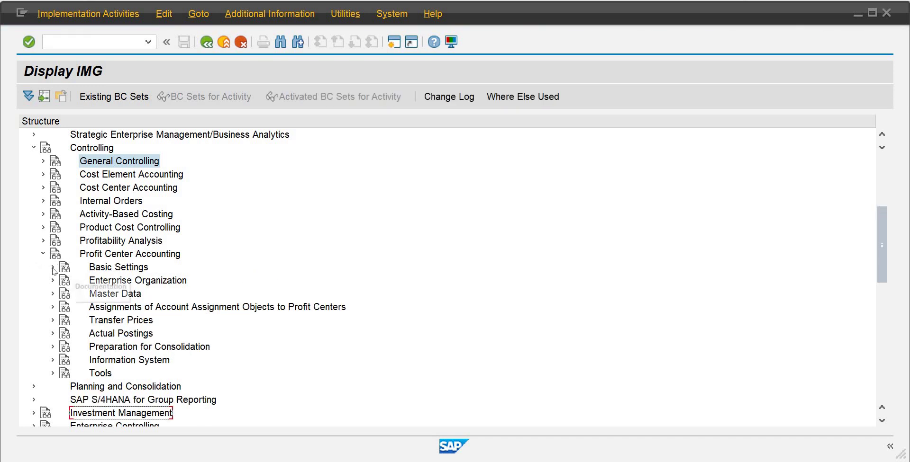
left_click(52, 268)
left_click(89, 280)
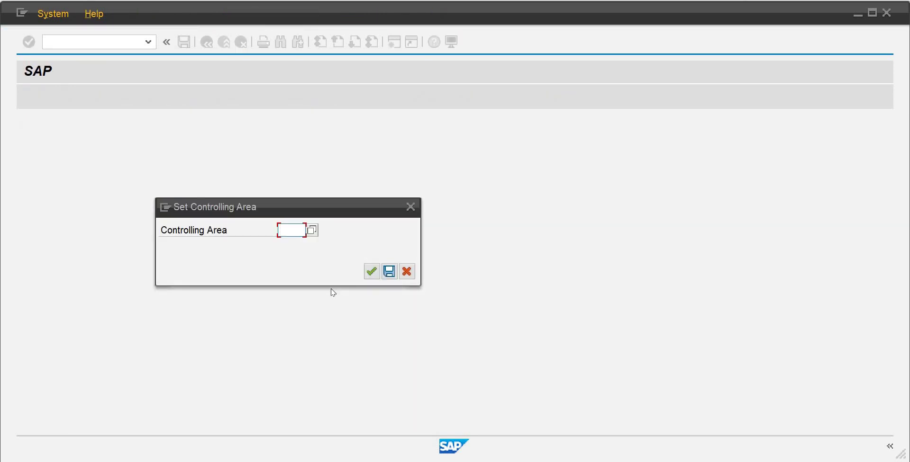
type("ib01")
key("Return")
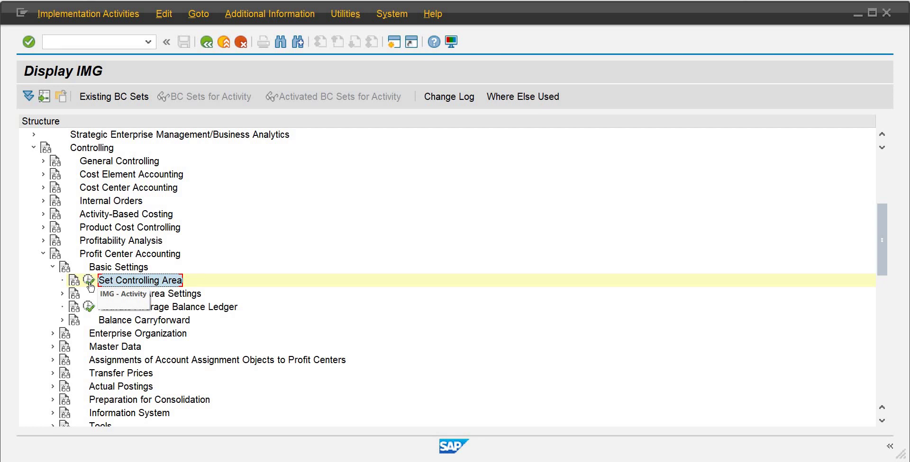
- Examine IB01's settings in Maintain Controlling Area Settings under Controlling Area Settings, and return to the IMG
left_click(62, 294)
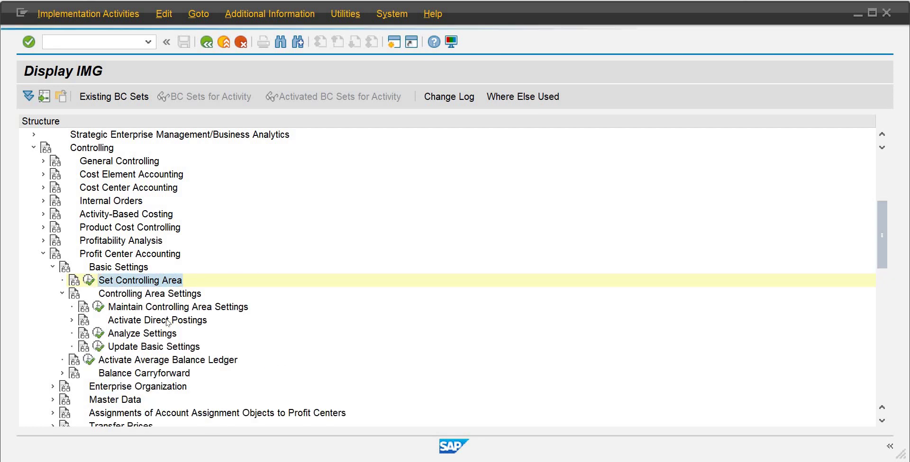
left_click(99, 308)
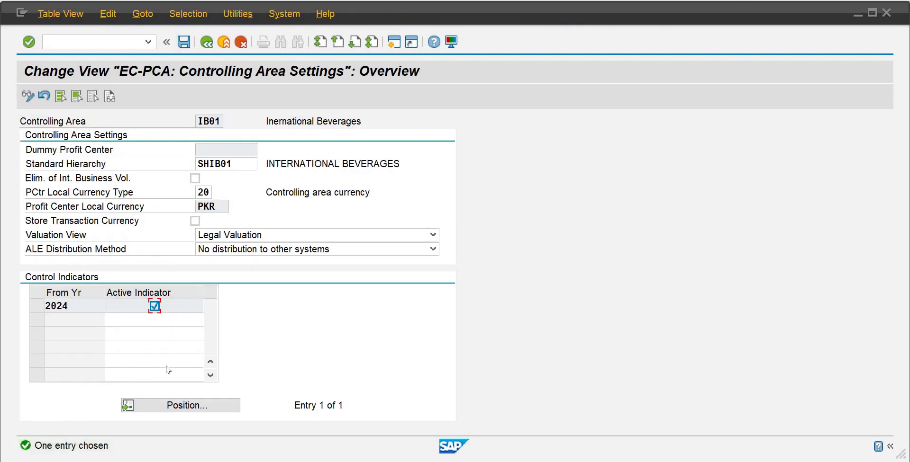
left_click(205, 43)
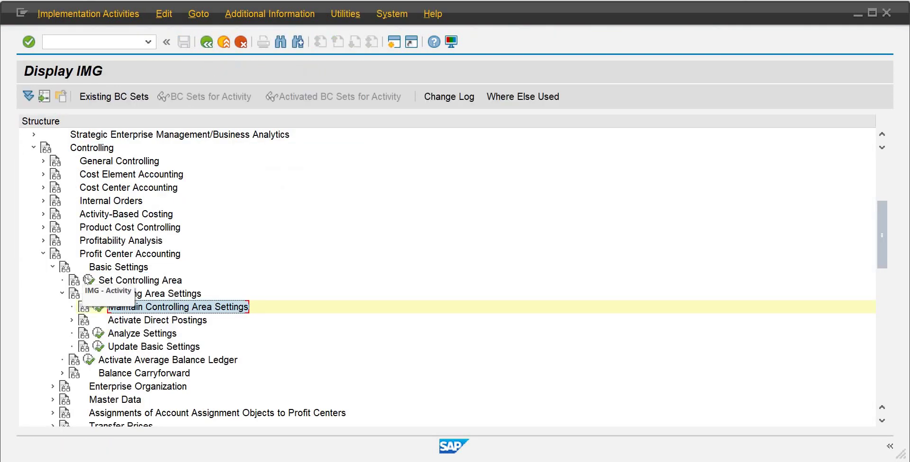
- Set the profit center accounting controlling area to ZB01 and open its Maintain Controlling Area Settings
left_click(88, 281)
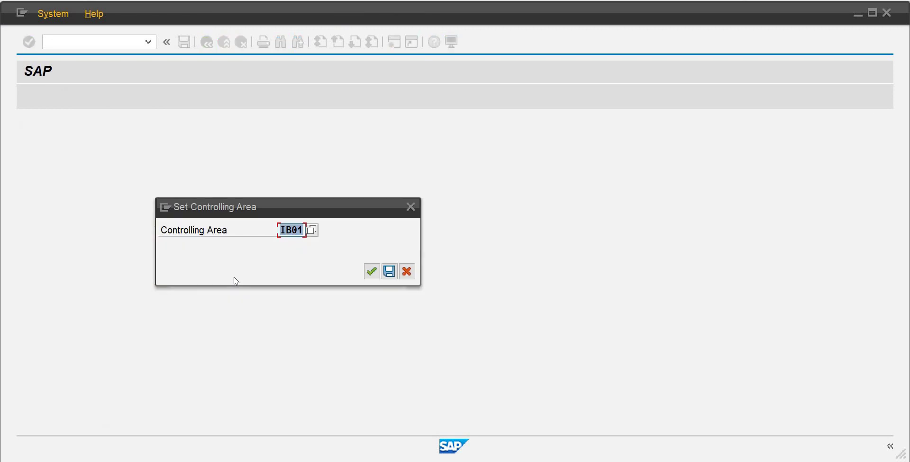
type("z")
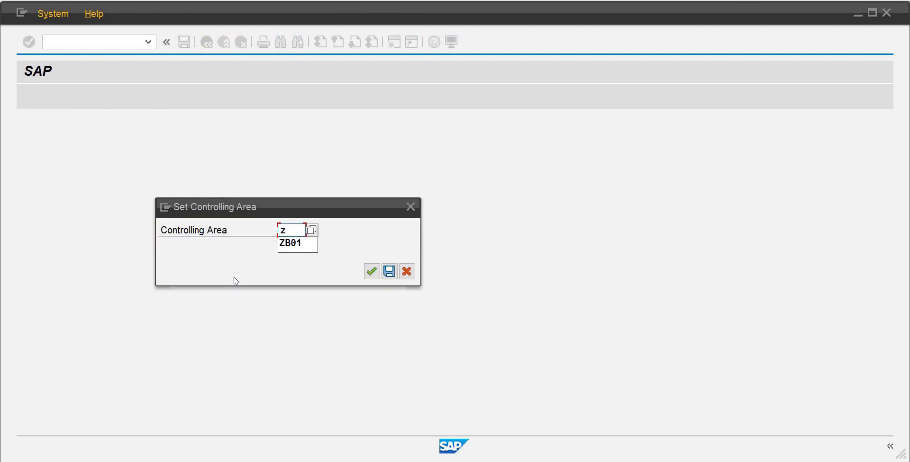
key("Down")
key("Return")
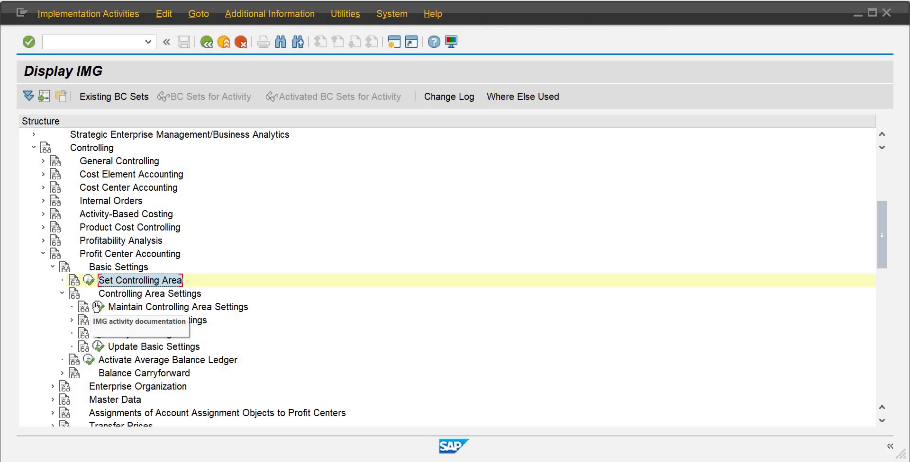
left_click(99, 307)
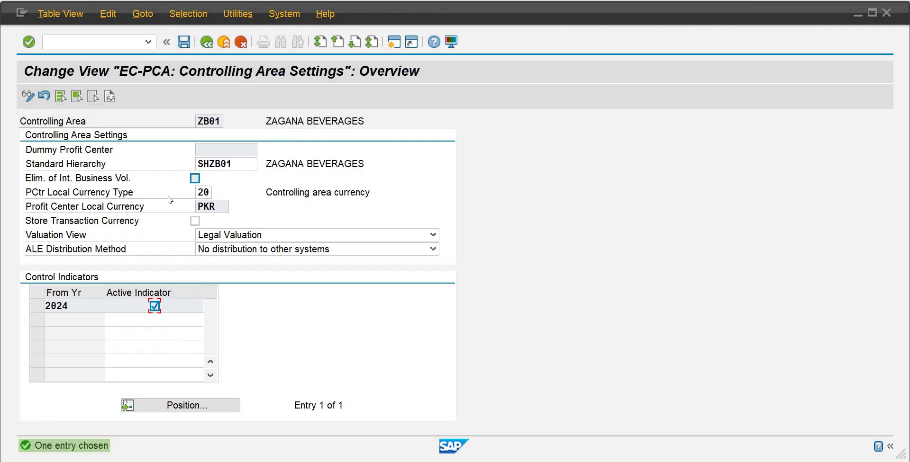
- Save ZB01's controlling area settings, and set the controlling area to IB01 in Profit Center Accounting's basic settings
left_click(244, 163)
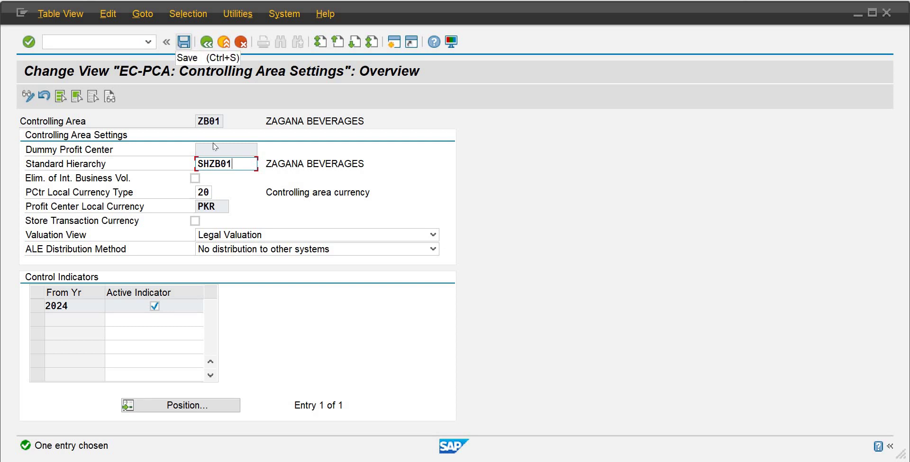
left_click(184, 41)
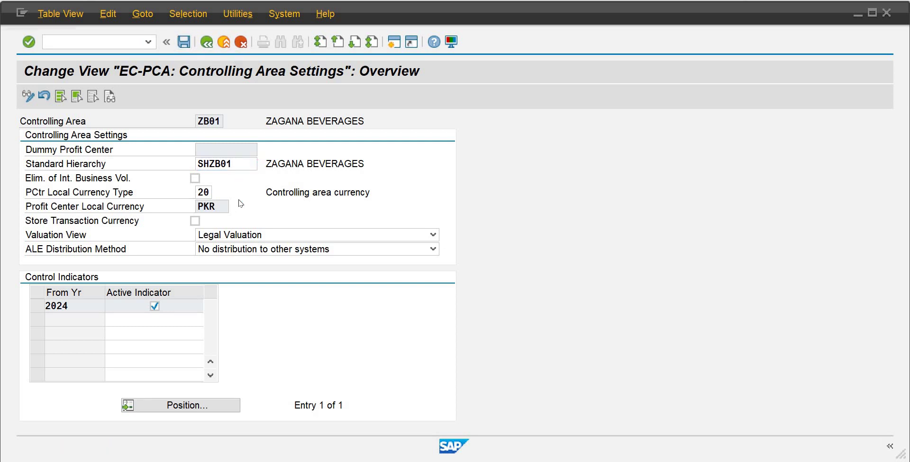
left_click(207, 45)
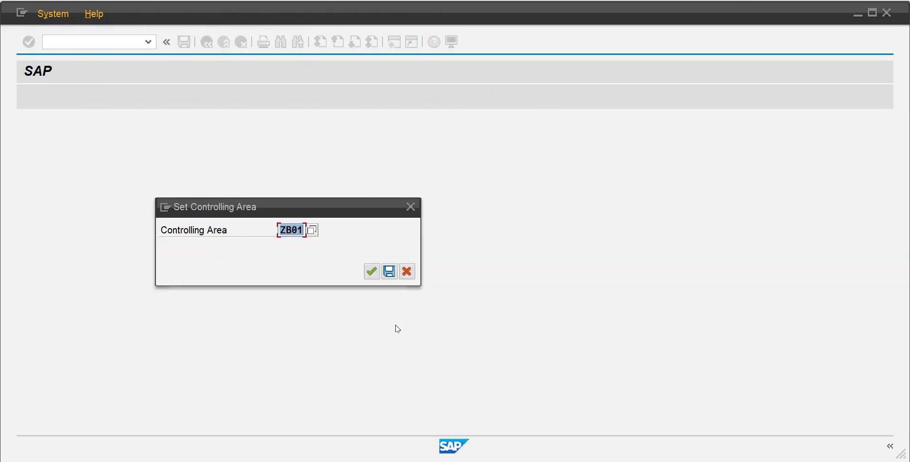
type("1b01")
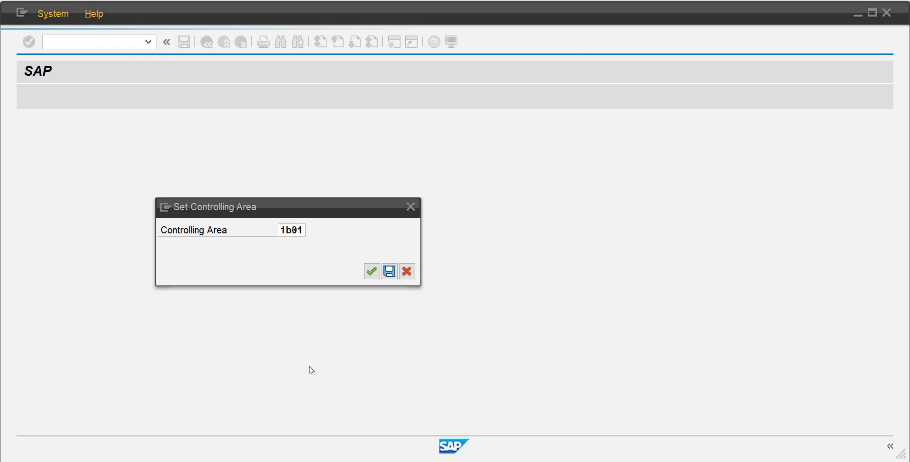
key("Return")
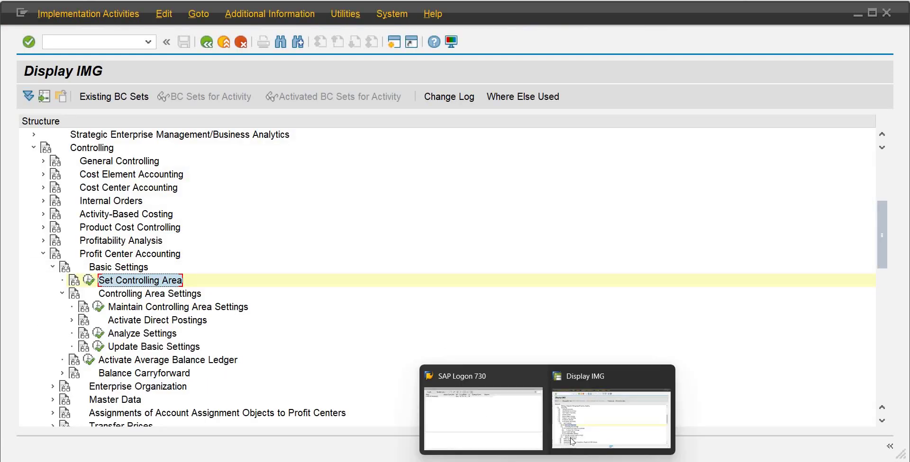
- Switch to the Controlling roadmap PDF and highlight item 4 of Standard Hierarchy, the Define Profit Center path
mouse_move(571, 461)
left_click(546, 390)
left_click(589, 211)
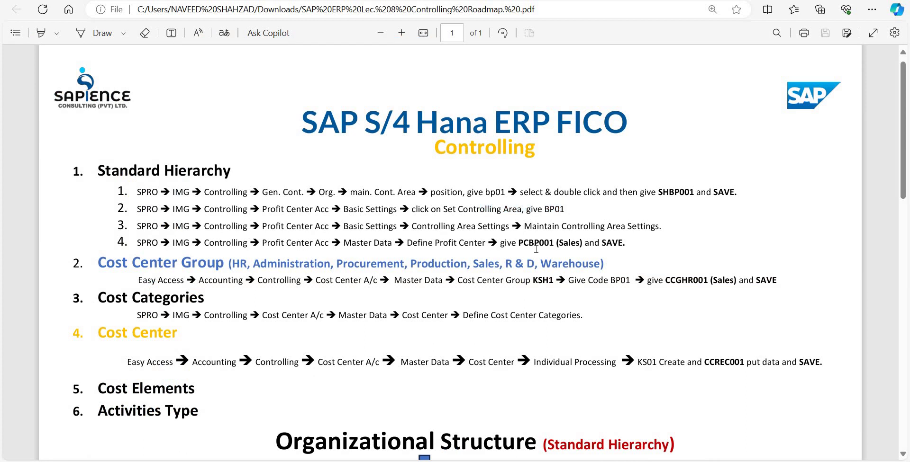
left_click_drag(628, 245, 119, 243)
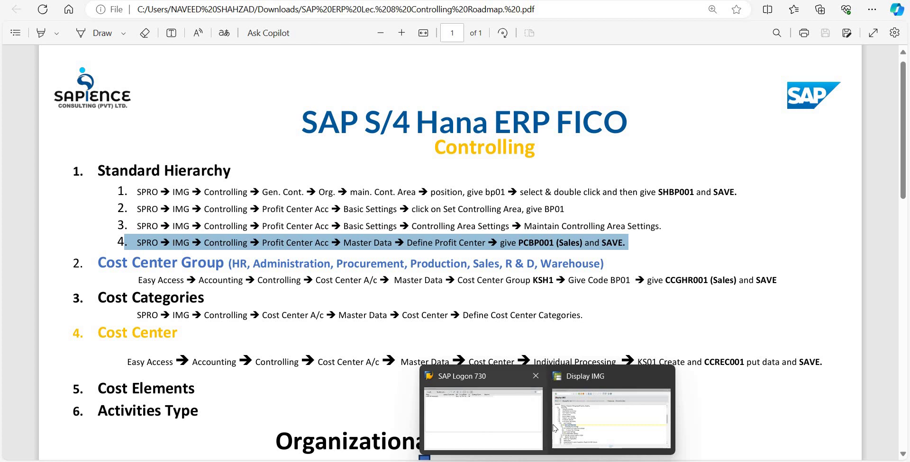
left_click(554, 425)
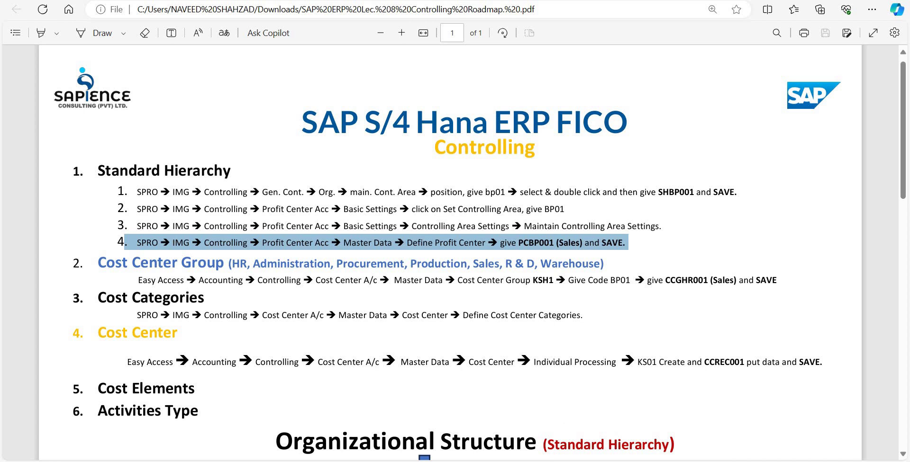
- Switch back to SAP, collapse Basic Settings and expand Master Data under Profit Center Accounting
left_click(616, 376)
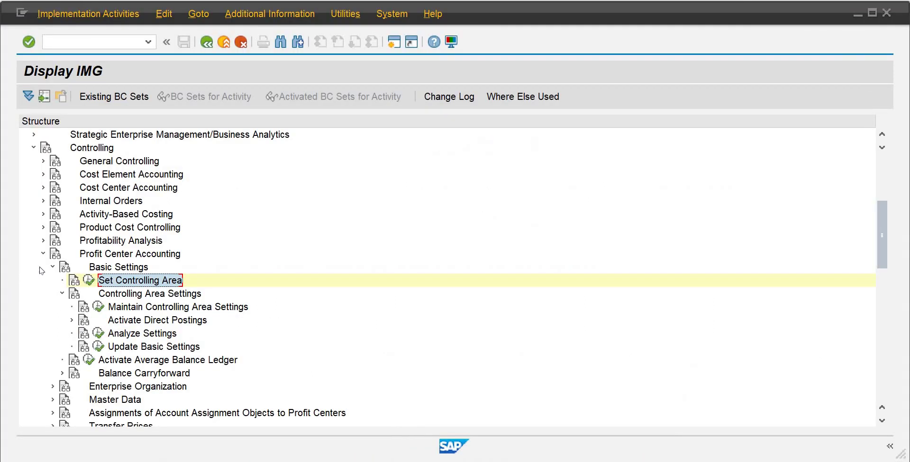
left_click(52, 268)
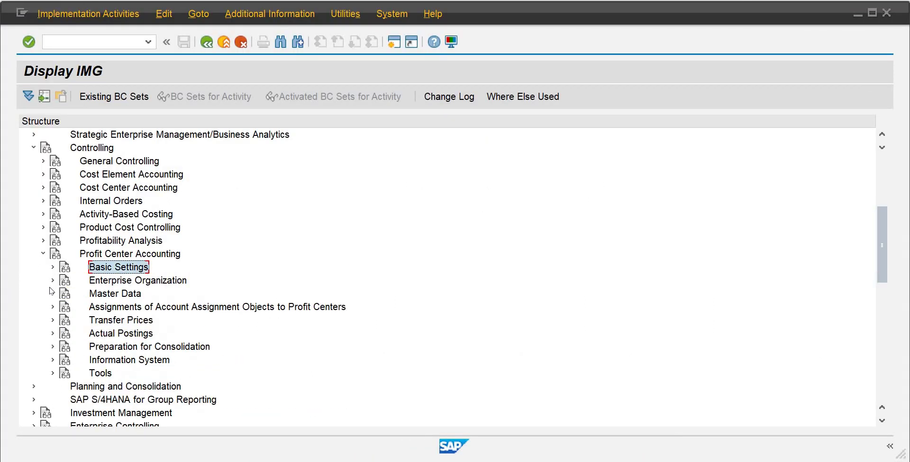
left_click(53, 294)
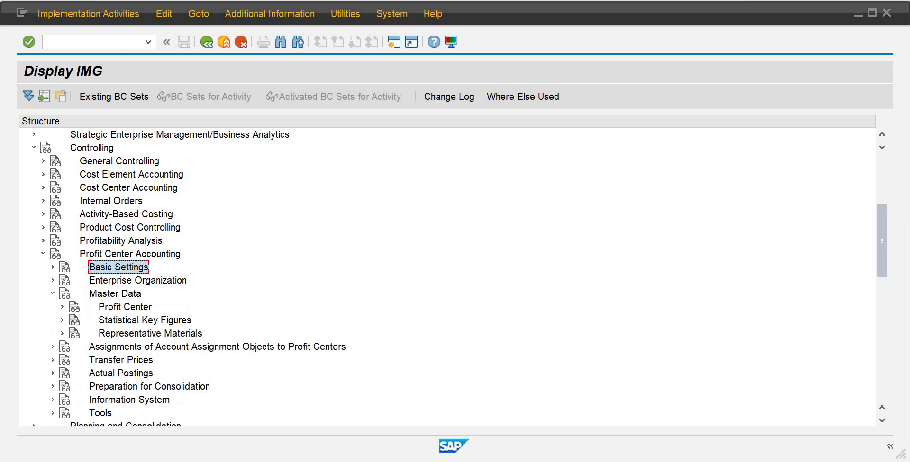
- Recheck the Define Profit Center path in the Controlling roadmap PDF
left_click(524, 430)
left_click(159, 243)
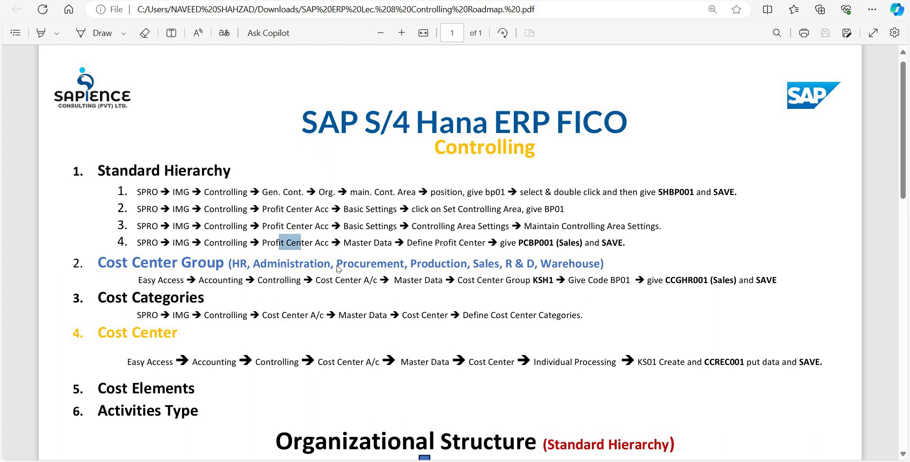
key("F12")
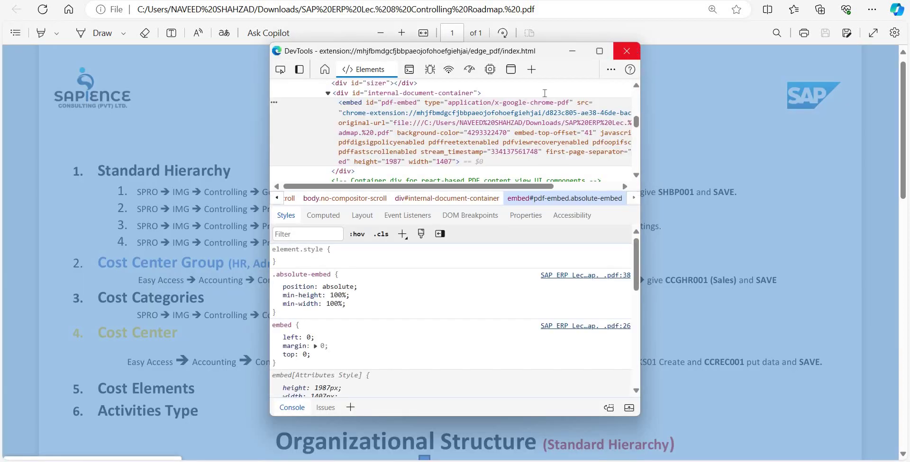
left_click(630, 51)
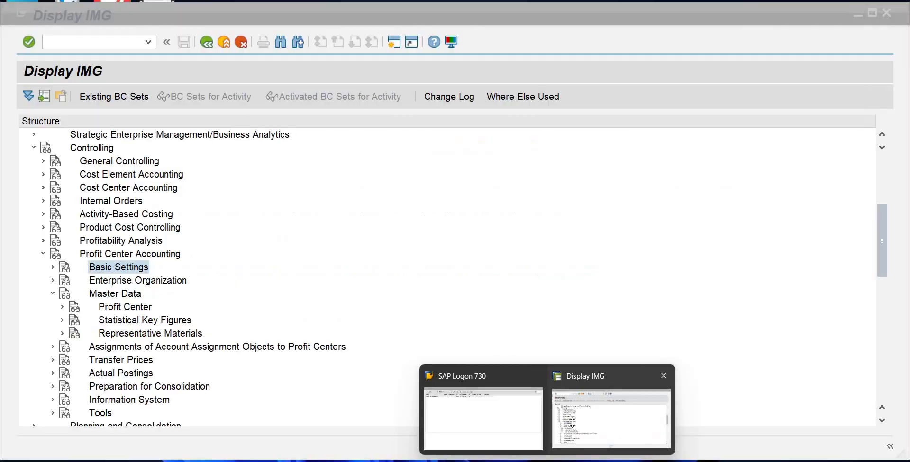
- Return to SAP and open EC-PCA: Create profit center from Define Profit Center under Master Data > Profit Center
left_click(573, 424)
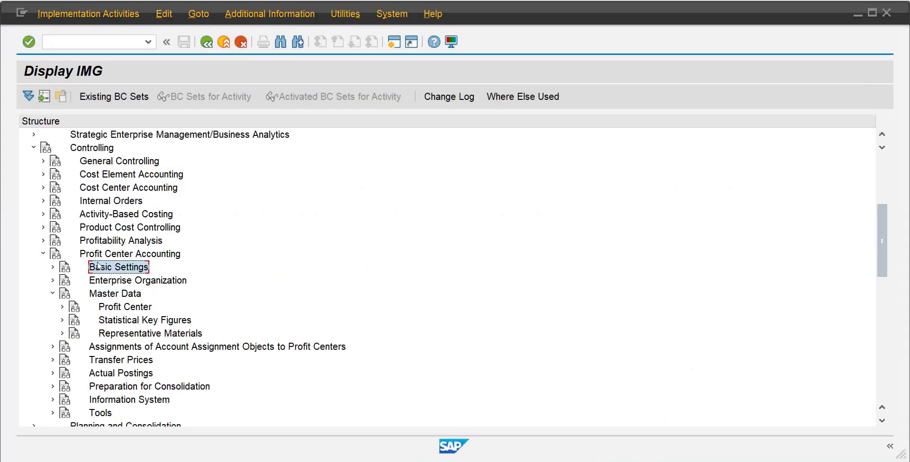
left_click(52, 294)
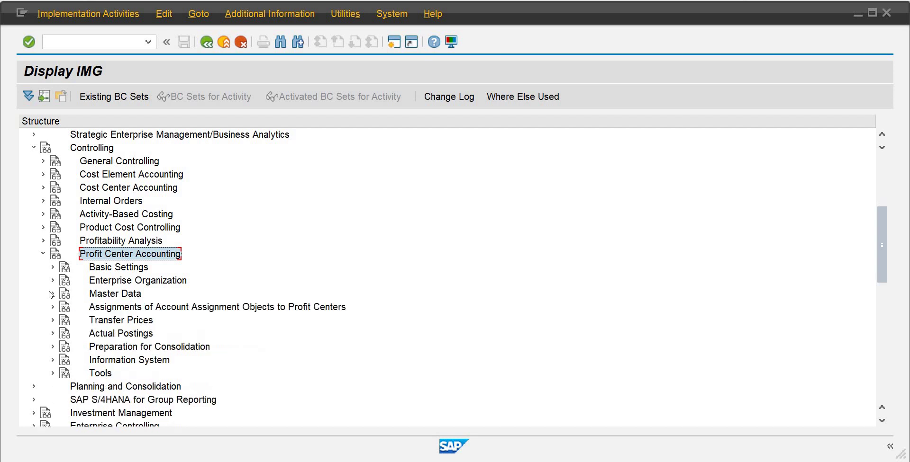
left_click(52, 294)
left_click(62, 307)
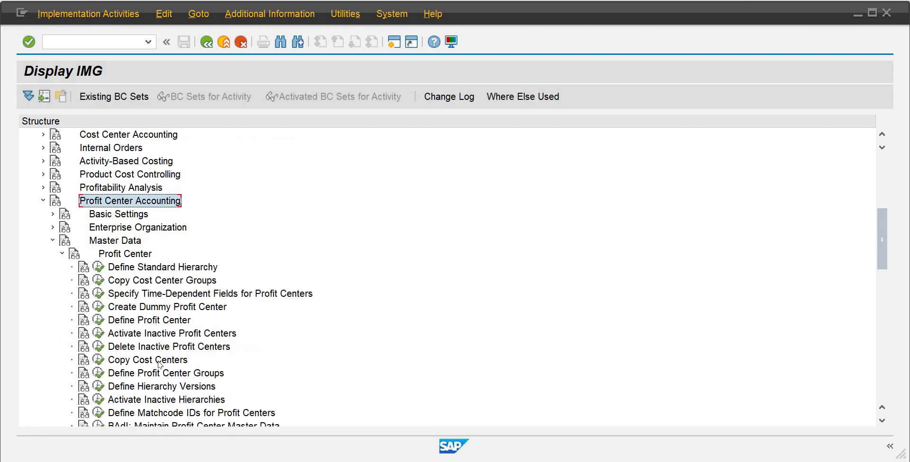
left_click(99, 323)
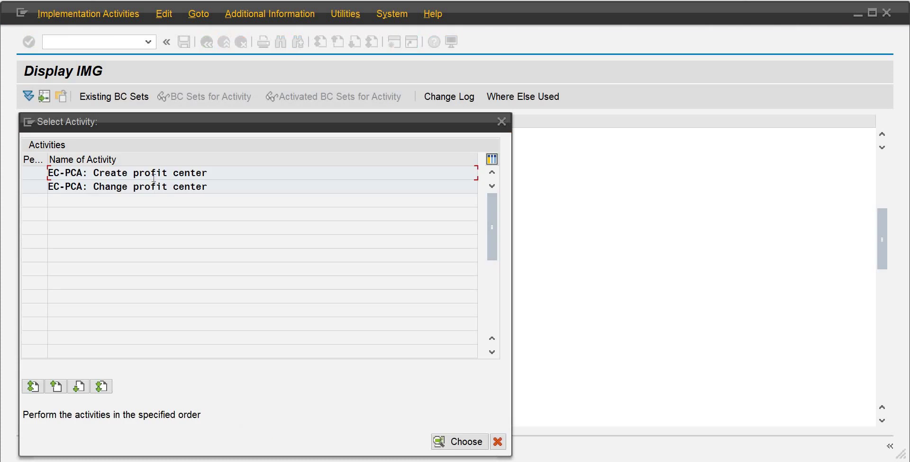
double_click(151, 175)
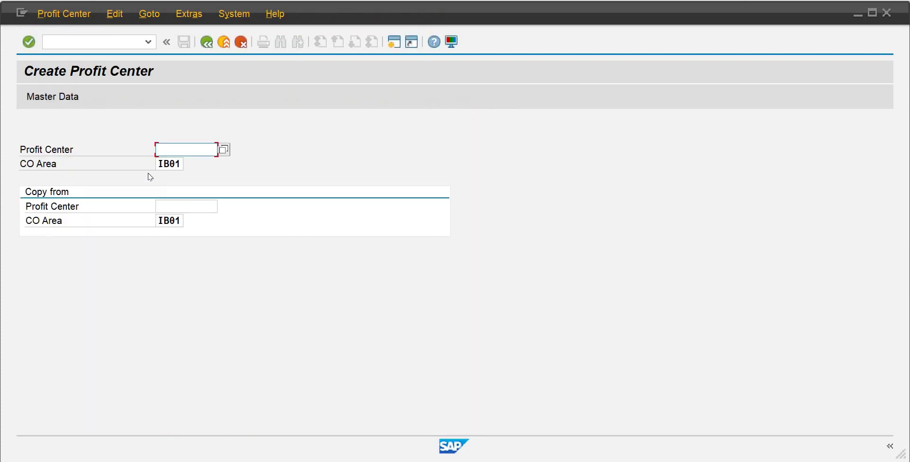
- Enter 500011 as the new profit center in controlling area IB01 and proceed to its basic data
type("5")
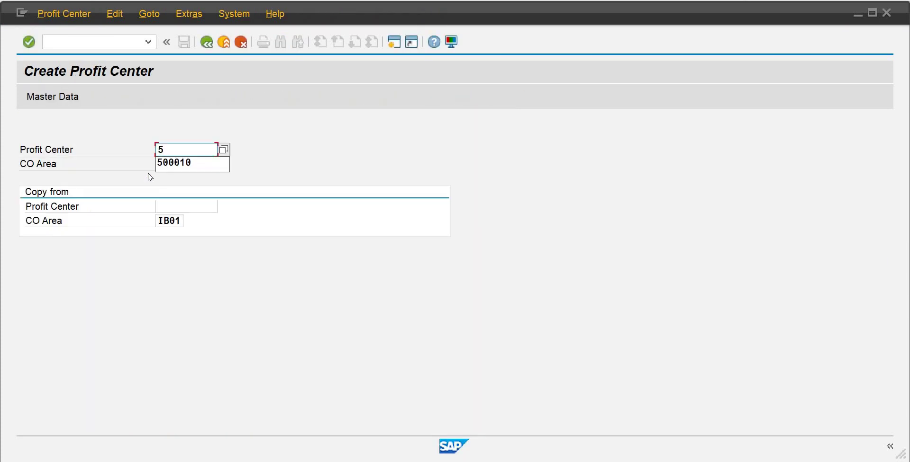
key("Down")
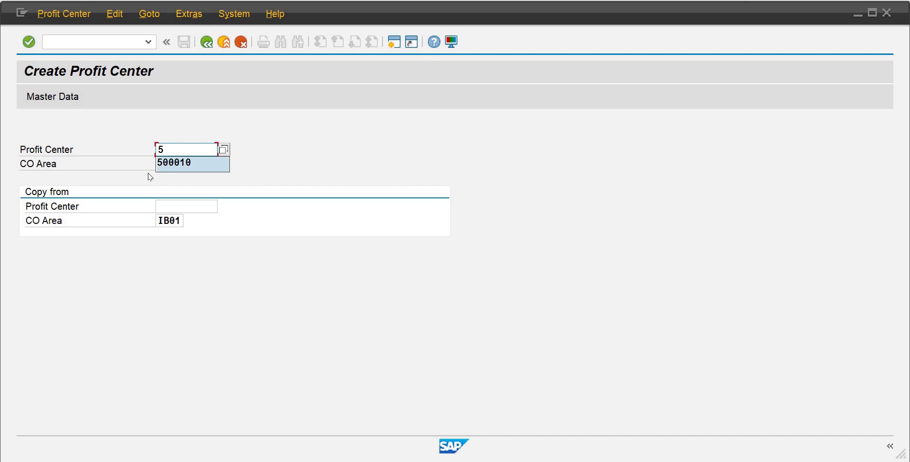
key("Return")
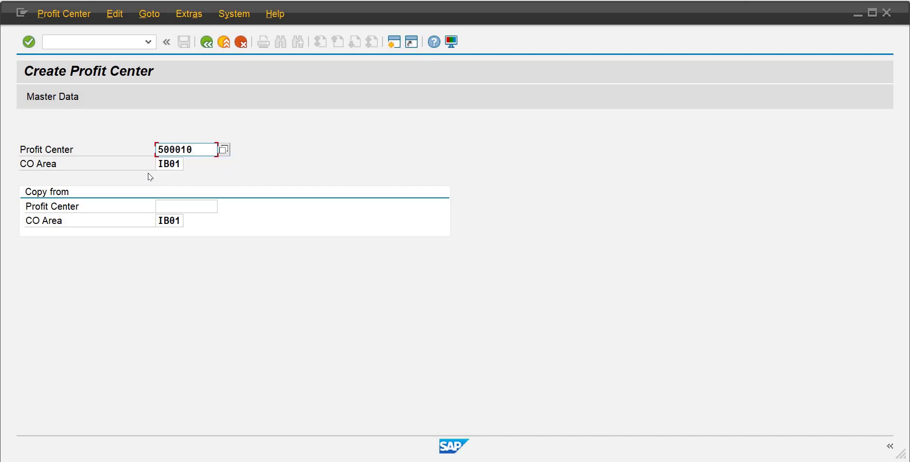
key("BackSpace")
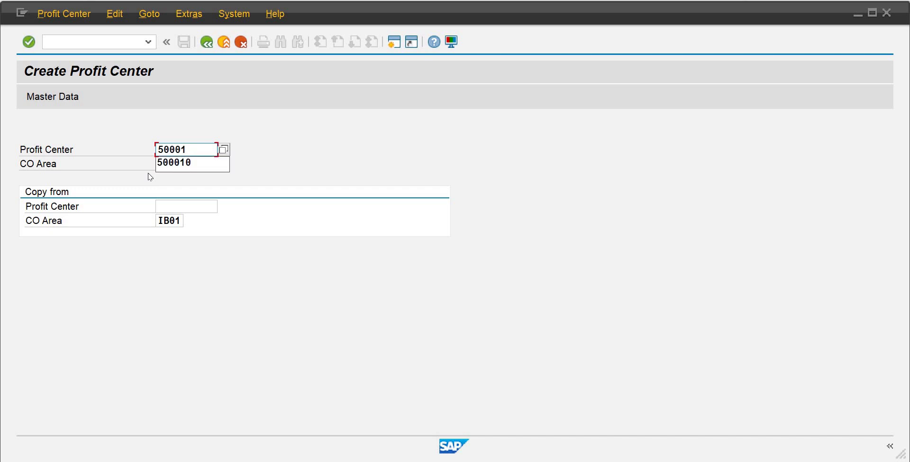
type("1")
key("Return")
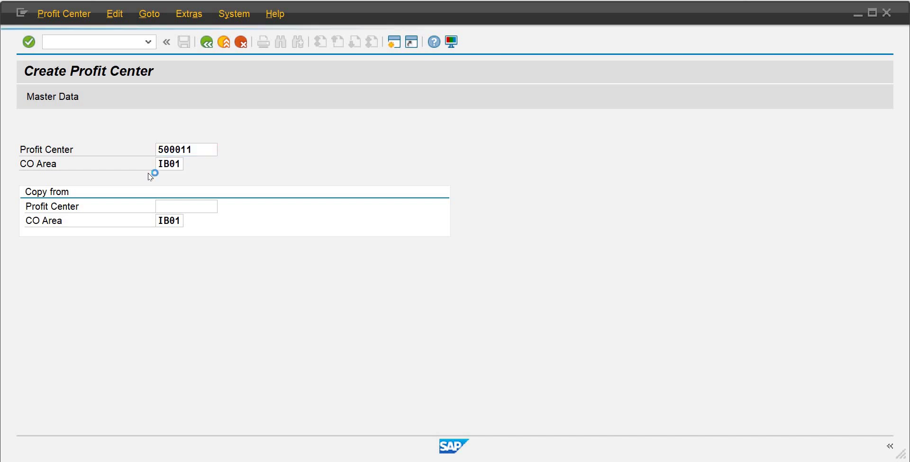
key("Return")
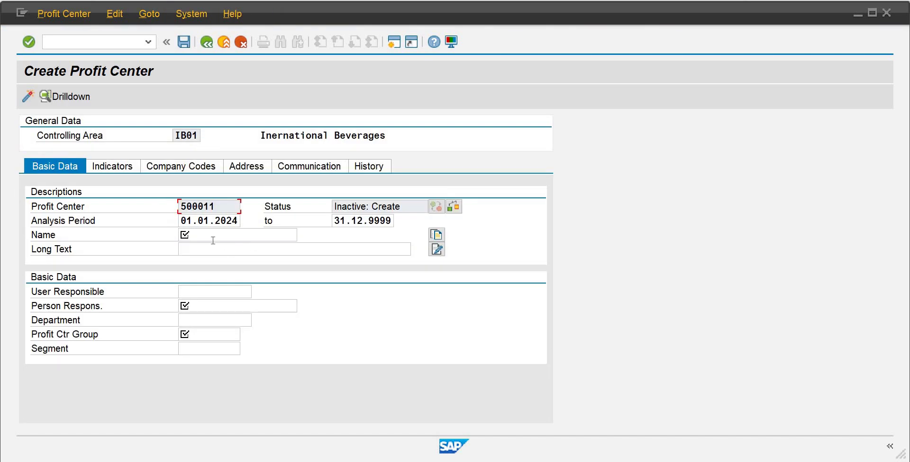
- Name profit center 500011 Sales-Juice
left_click(213, 240)
type("Sa")
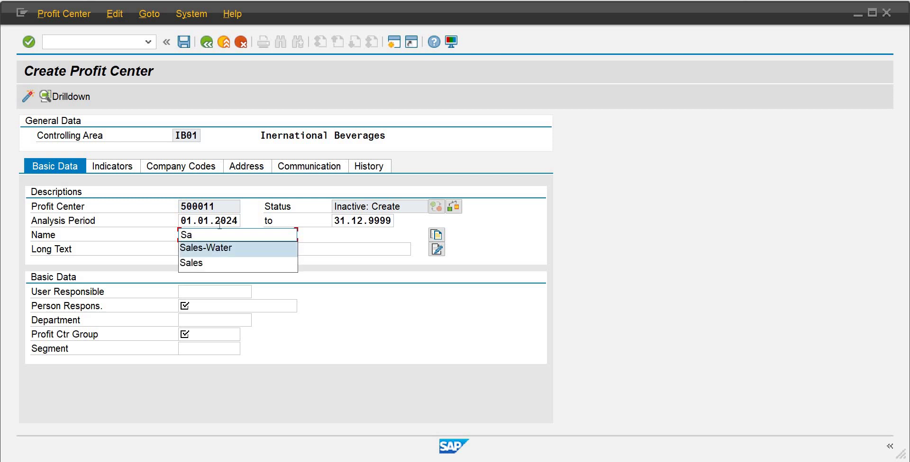
left_click(212, 250)
key("BackSpace")
key("BackSpace")
key("BackSpace")
key("BackSpace")
key("BackSpace")
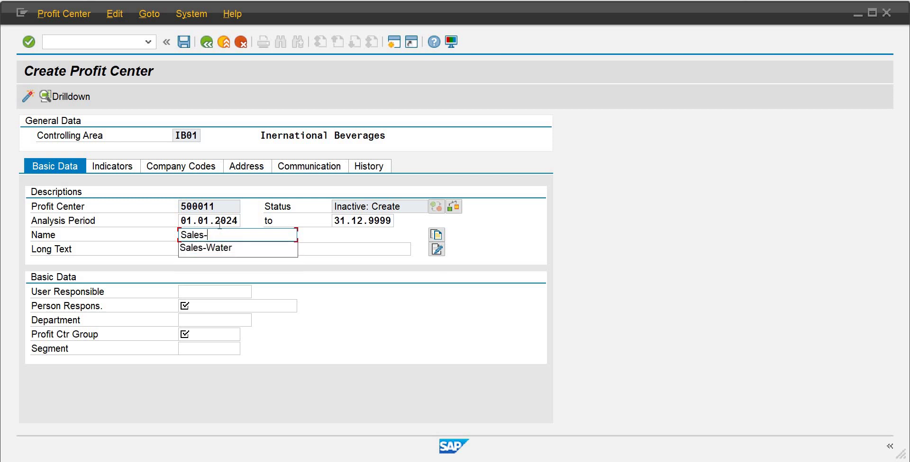
type("Juice")
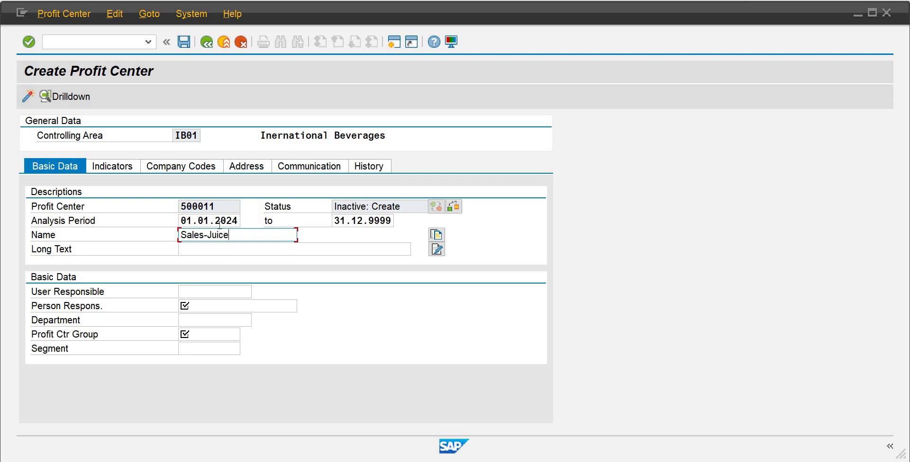
- Set User Responsible to Sapience and Person Responsible to Sales Manager for the profit center
key("Tab")
key("Tab")
key("Tab")
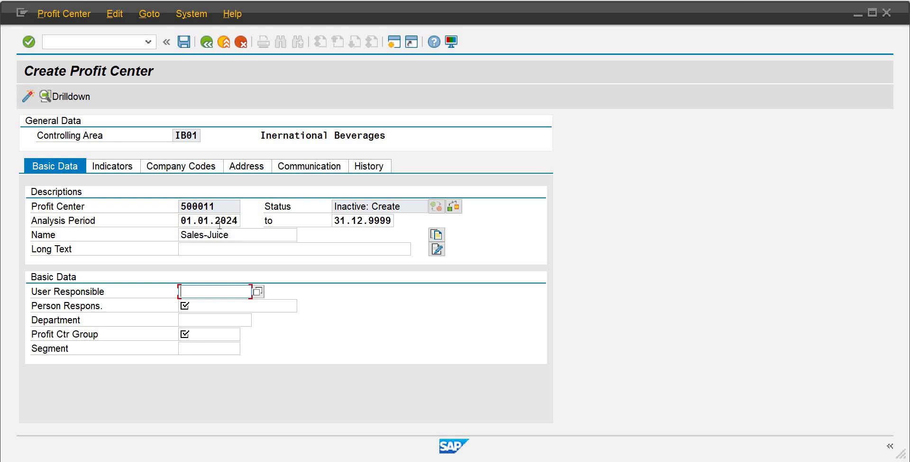
type("S")
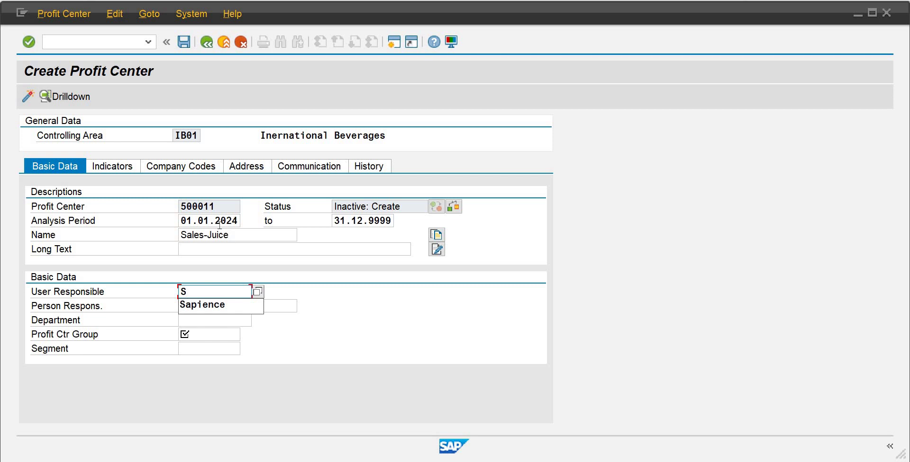
key("Down")
key("Return")
key("Tab")
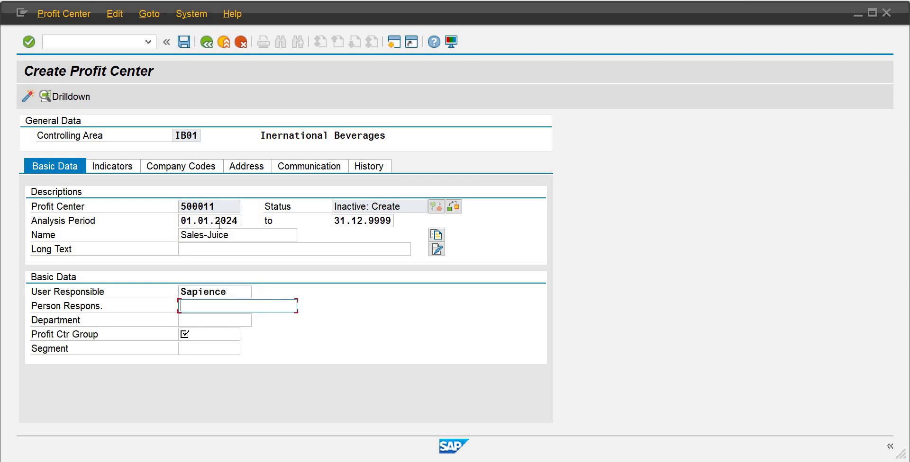
type("S")
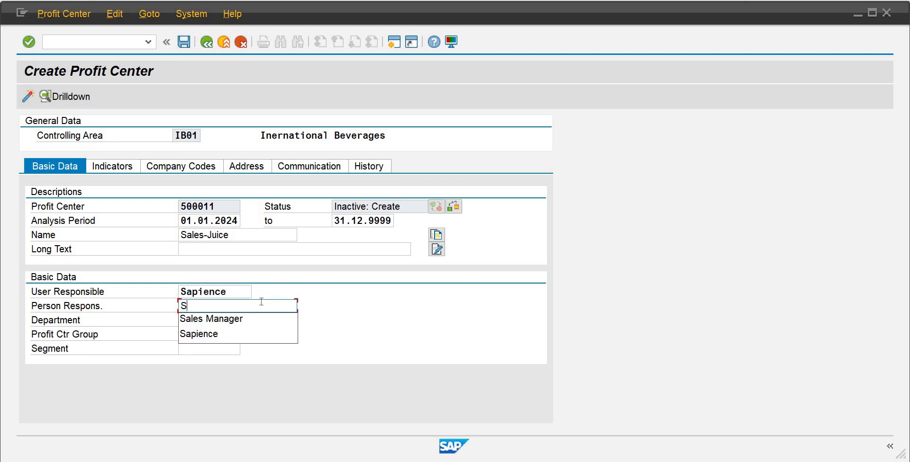
left_click(245, 321)
- Set the profit center's Department to Sales and its Profit Ctr Group to SHHB01
left_click(212, 322)
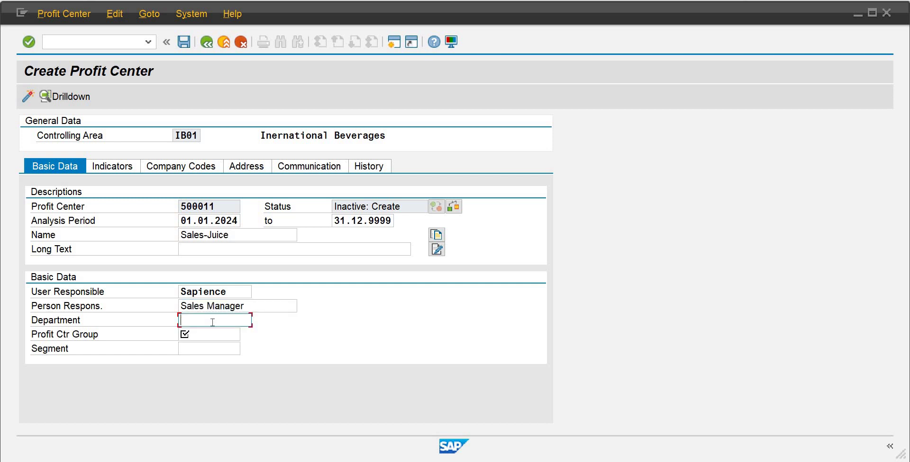
type("S")
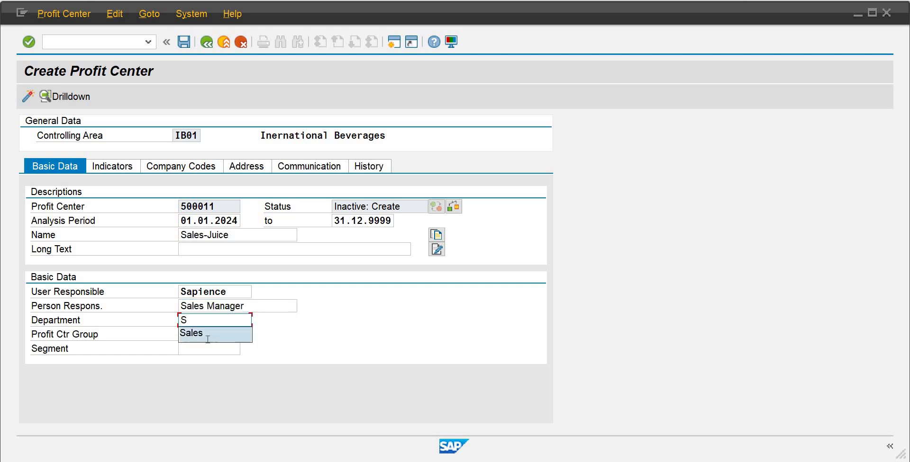
left_click(215, 334)
left_click(209, 332)
type("S")
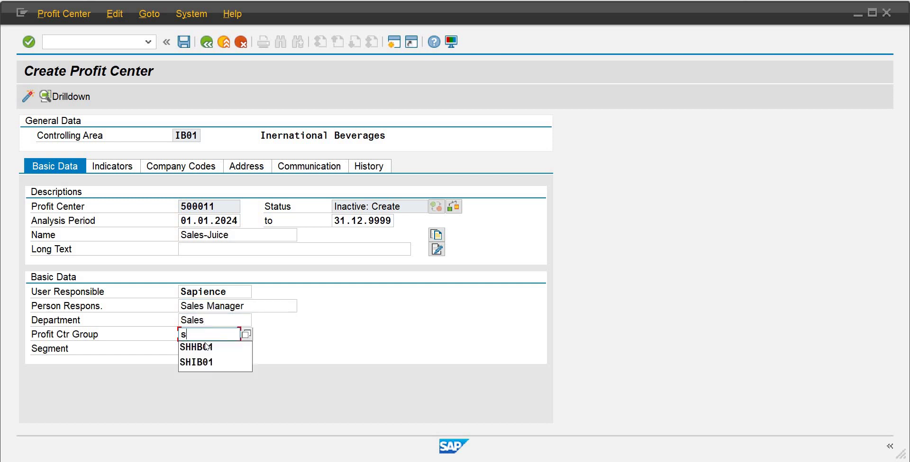
left_click(208, 346)
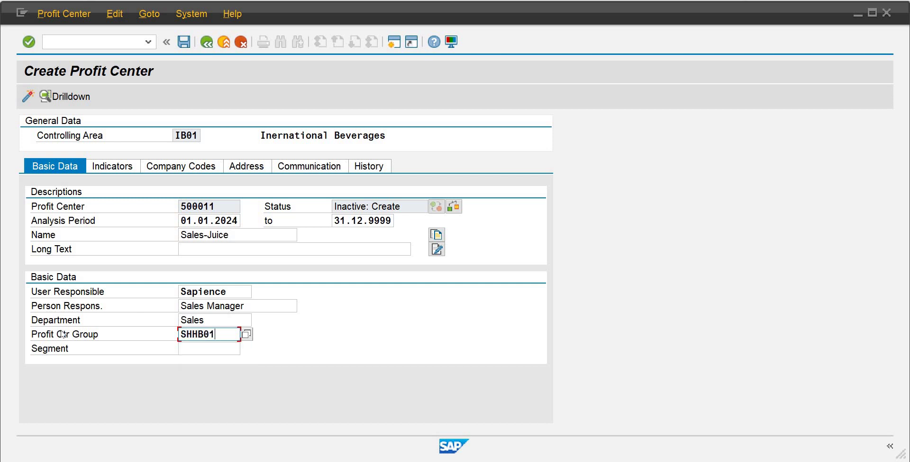
- Assign segment SGIB to the profit center and validate the basic data
left_click(201, 347)
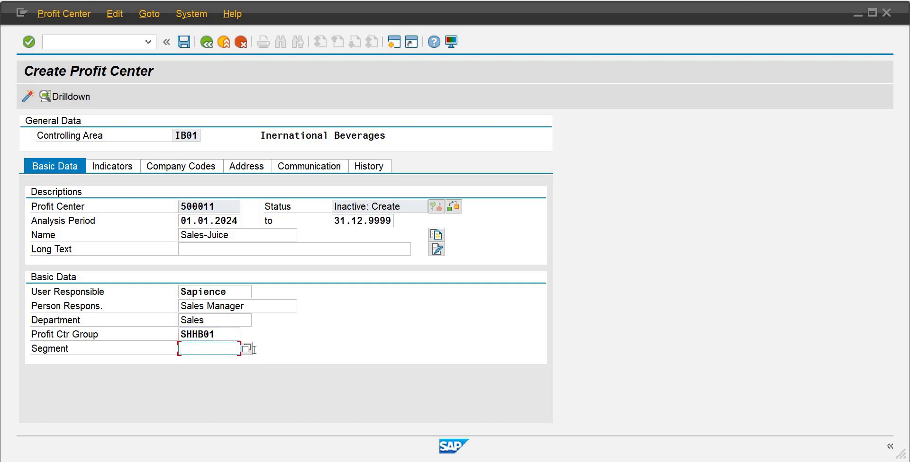
type("ba")
key("BackSpace")
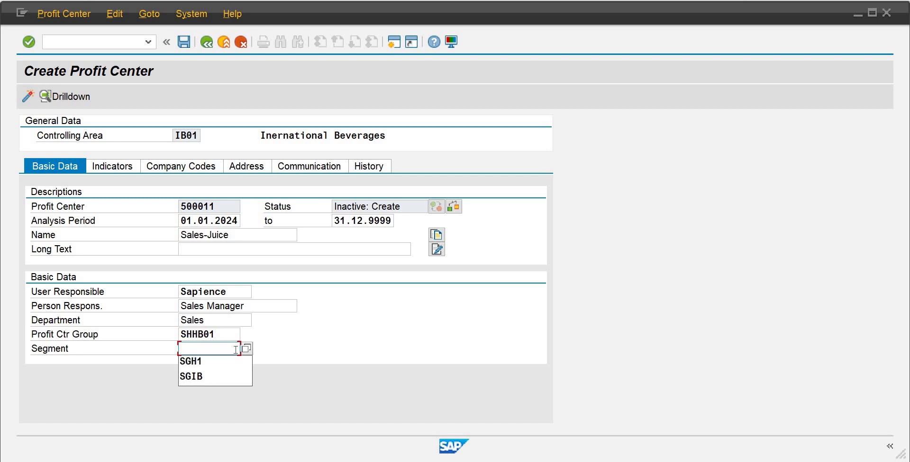
left_click(214, 379)
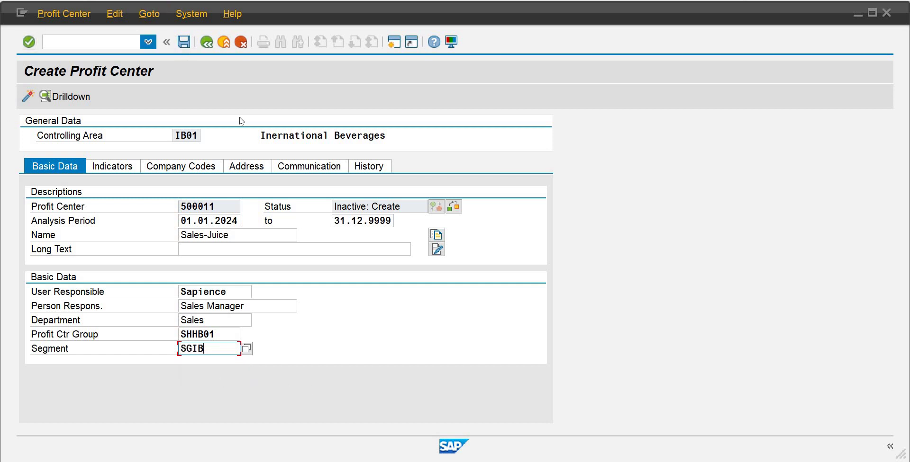
key("Return")
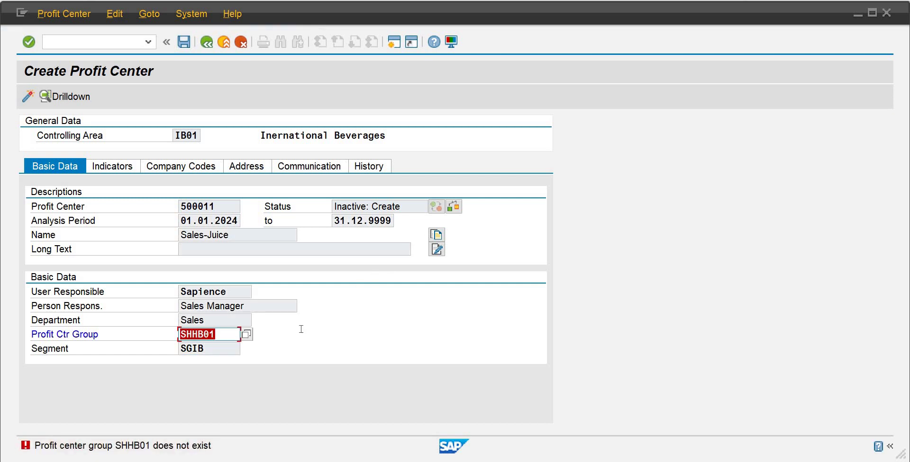
- Replace the Profit Ctr Group with SHIB01, activate profit center 500011 and return to the IMG structure
left_click(226, 337)
left_click_drag(211, 335, 170, 341)
type("shb")
key("BackSpace")
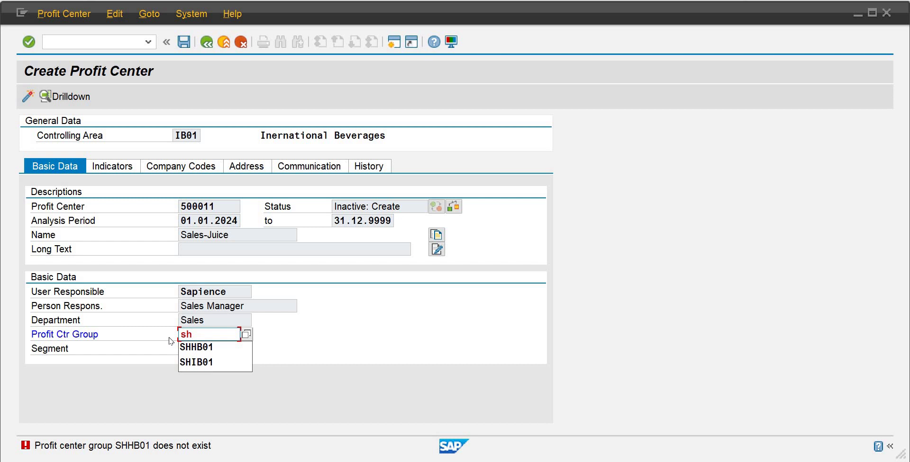
left_click(192, 363)
key("Return")
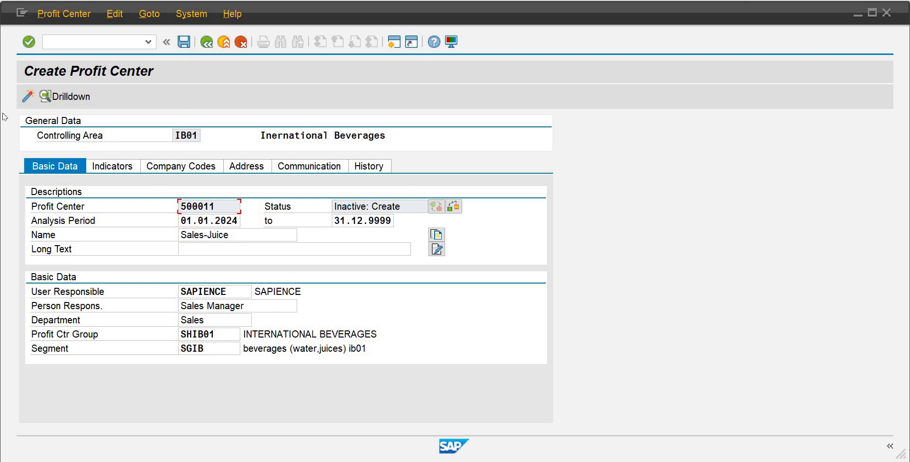
left_click(27, 98)
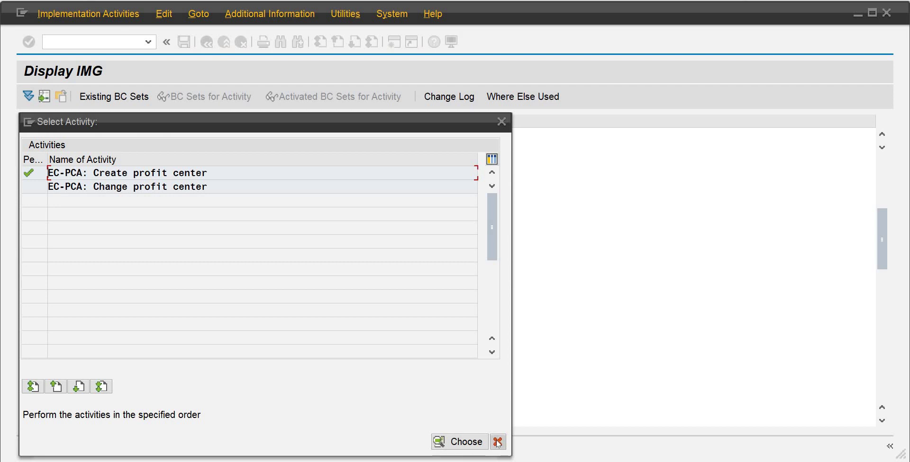
left_click(498, 122)
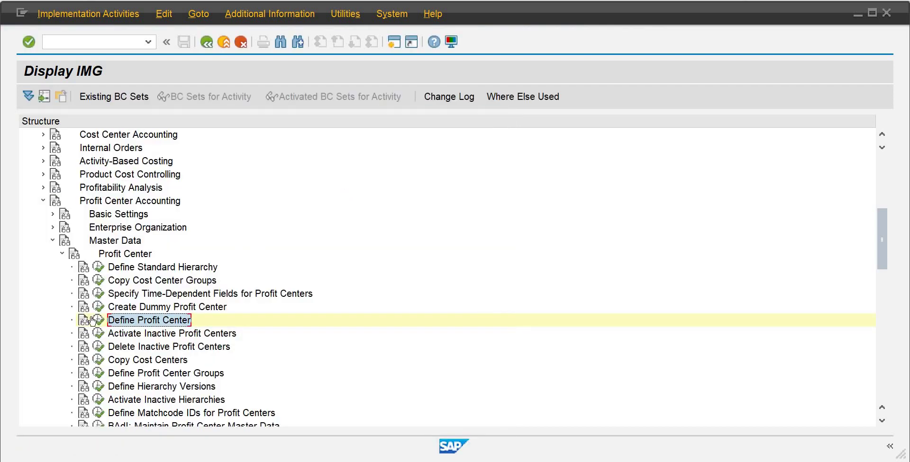
- Check through EC-PCA: Create profit center whether 500011 already exists in controlling area IB01, and return to the IMG structure
left_click(93, 321)
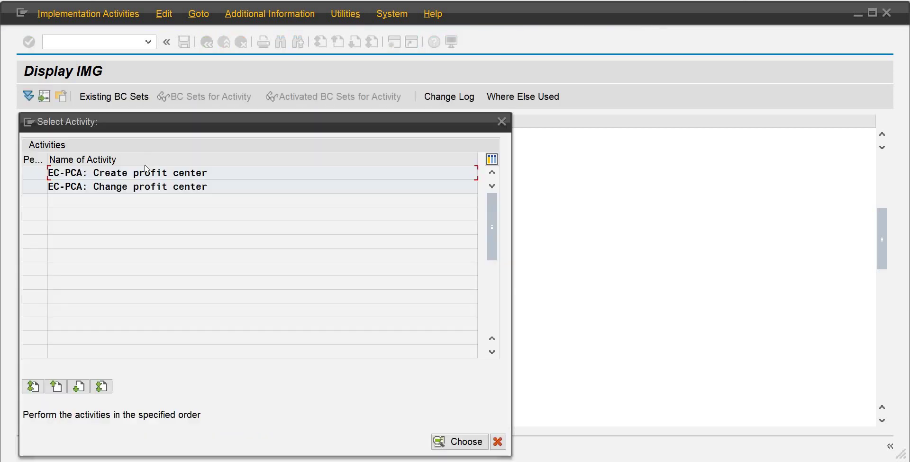
double_click(143, 175)
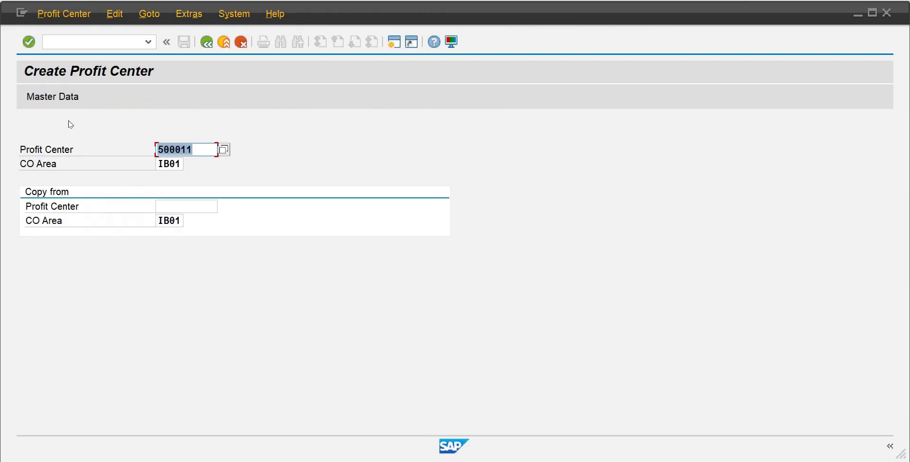
left_click(52, 96)
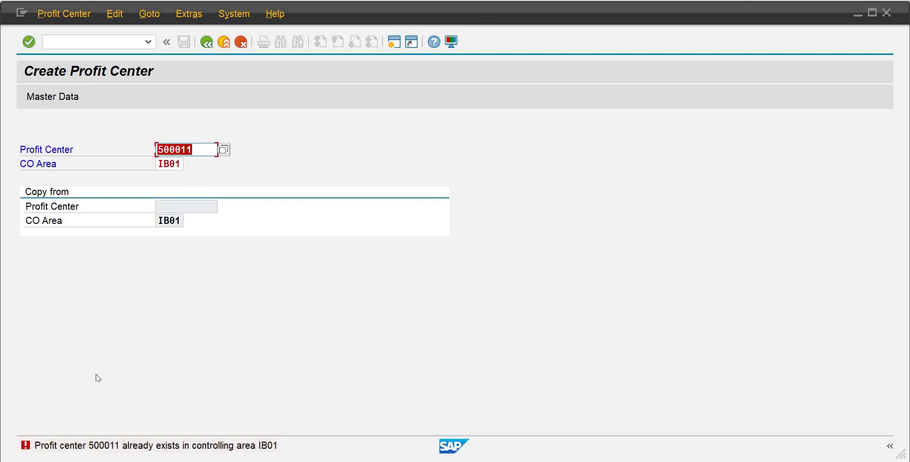
left_click(207, 44)
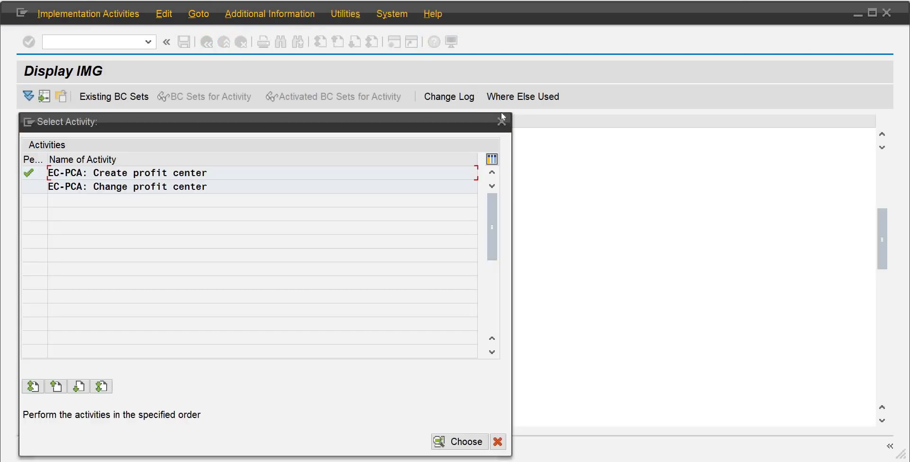
left_click(501, 122)
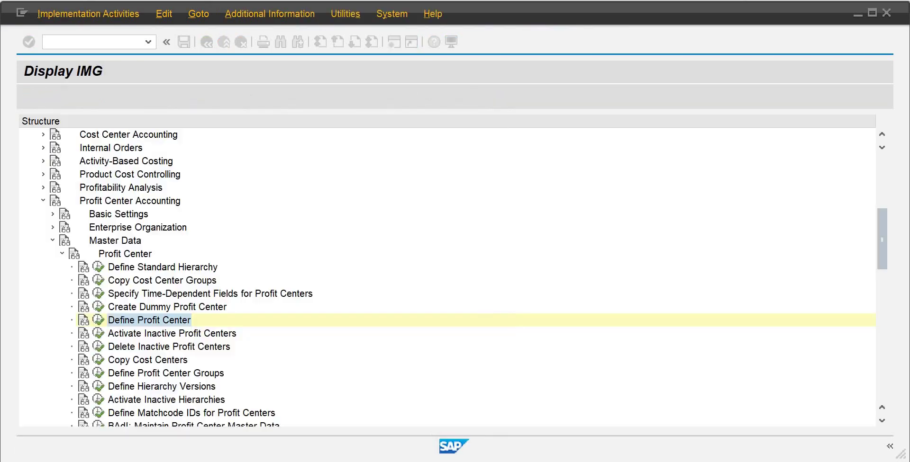
- Switch to the Controlling roadmap PDF and review the Standard Hierarchy steps and the Cost Center Group path
mouse_move(568, 460)
left_click(568, 412)
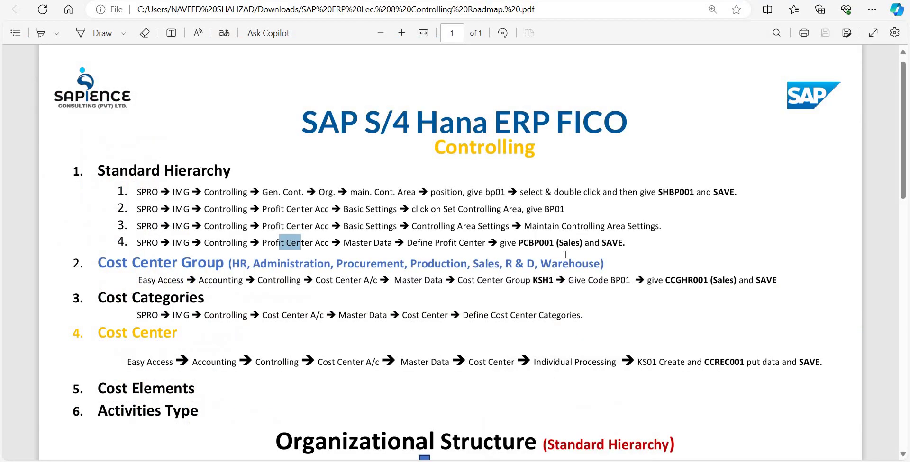
left_click_drag(606, 242, 117, 189)
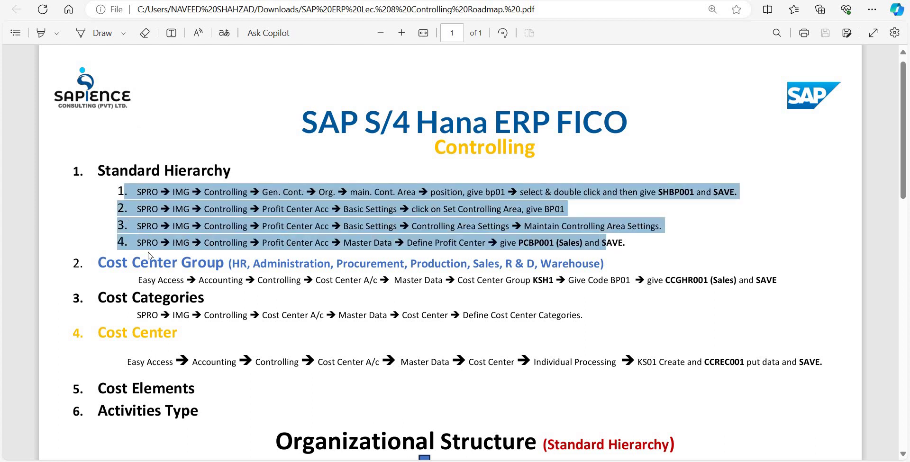
left_click(98, 267)
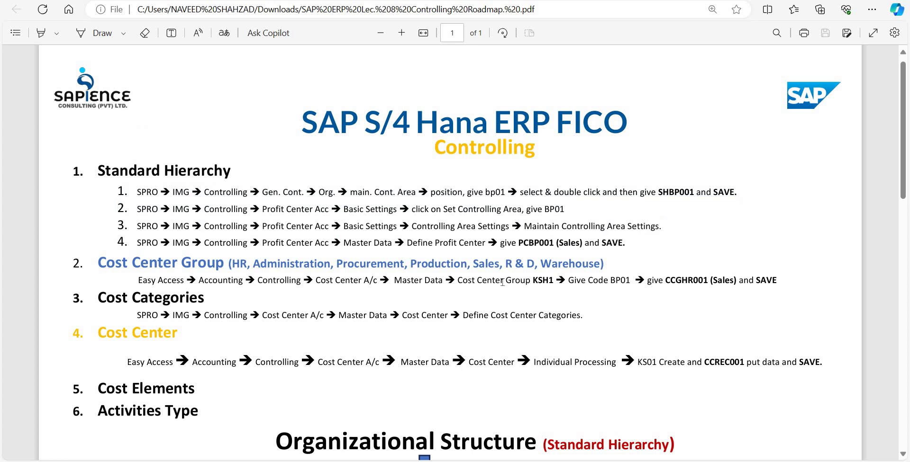
left_click_drag(502, 282, 584, 285)
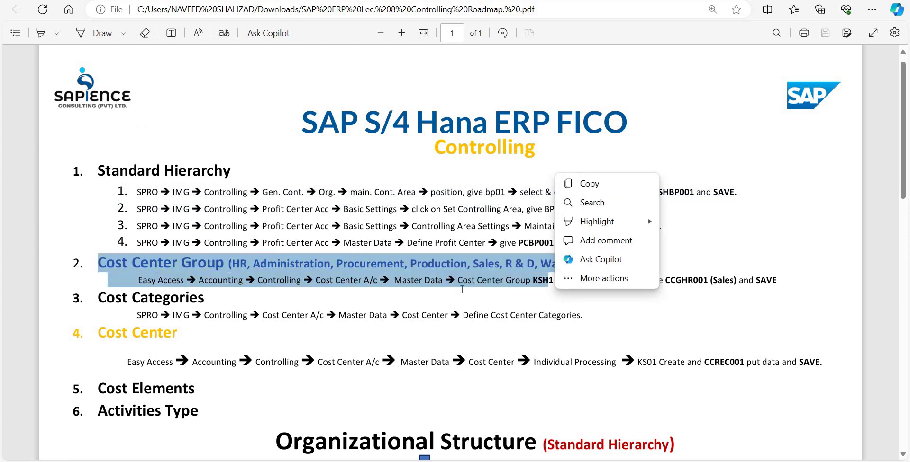
left_click(414, 279)
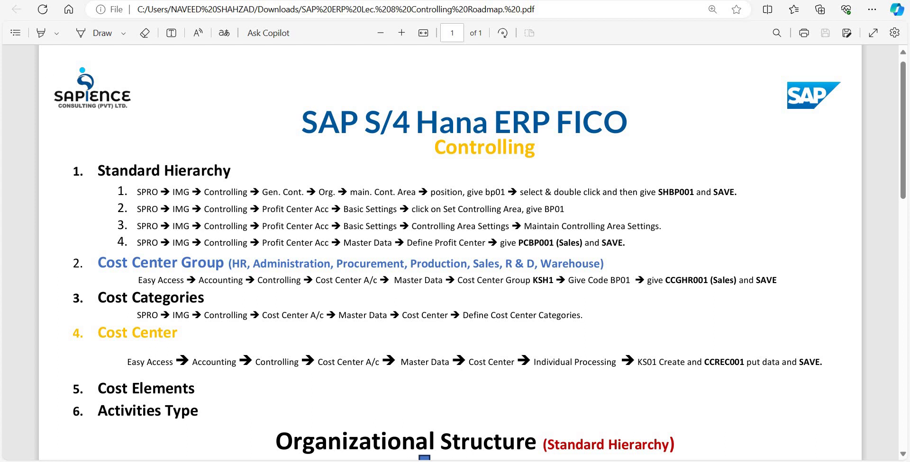
left_click_drag(85, 262, 224, 264)
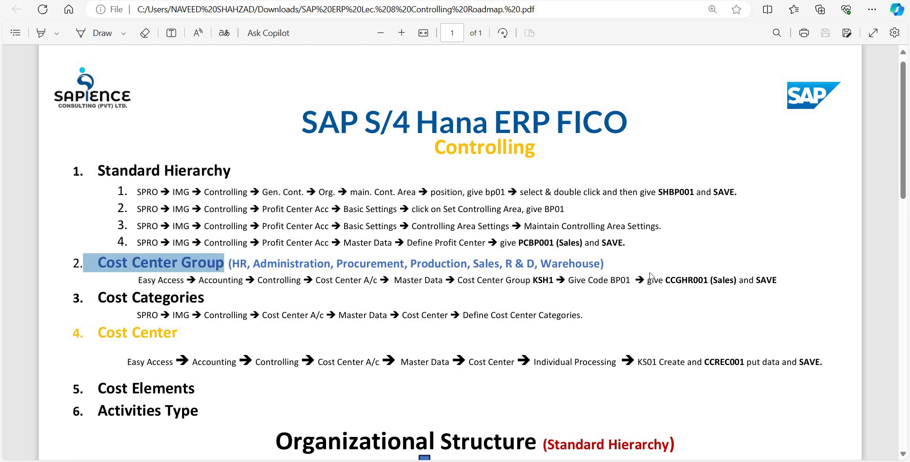
left_click_drag(650, 276, 611, 282)
right_click(611, 282)
- Return to the SAP Display IMG window and open a new SAP Easy Access session
left_click(574, 444)
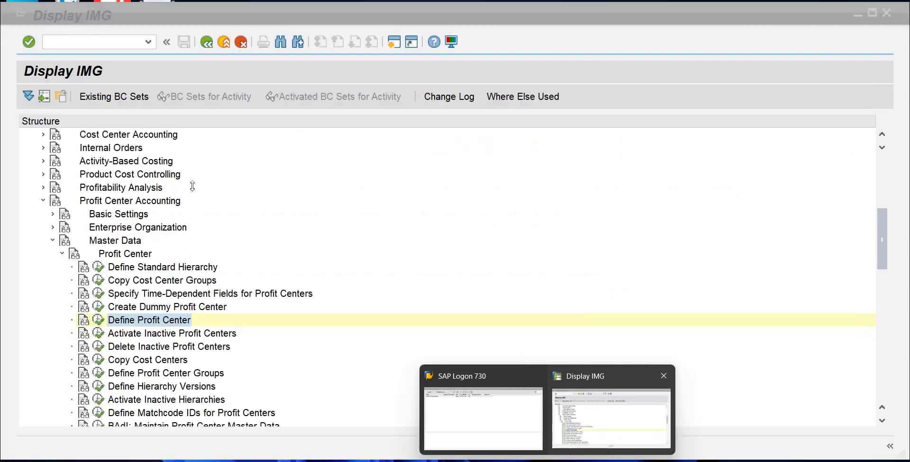
left_click(626, 417)
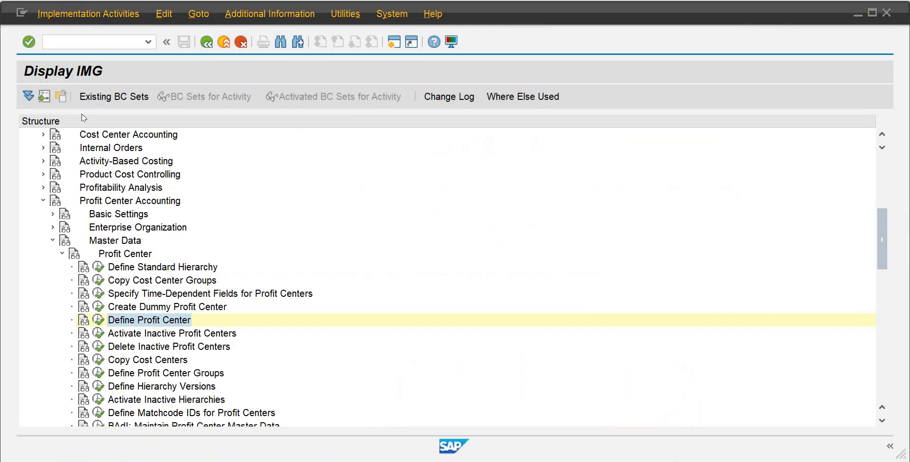
left_click(392, 45)
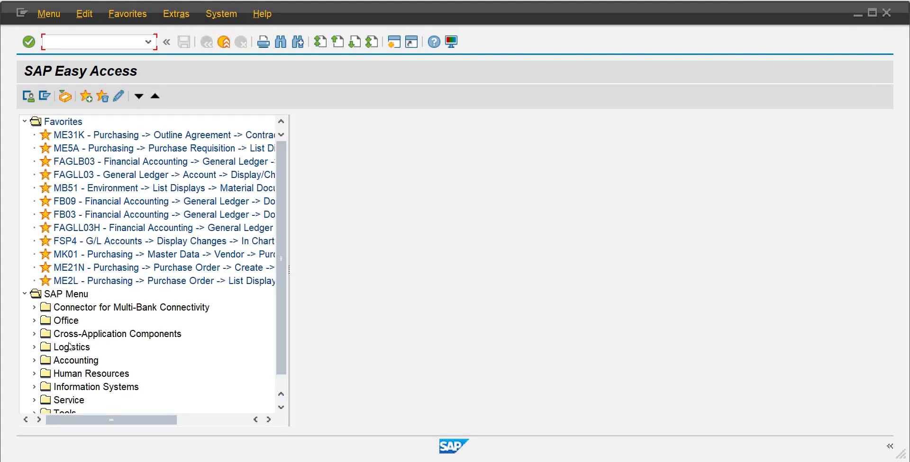
- Open KSH1 - Create under Accounting > Controlling > Cost Center Accounting > Master Data > Cost Center Group
left_click(34, 360)
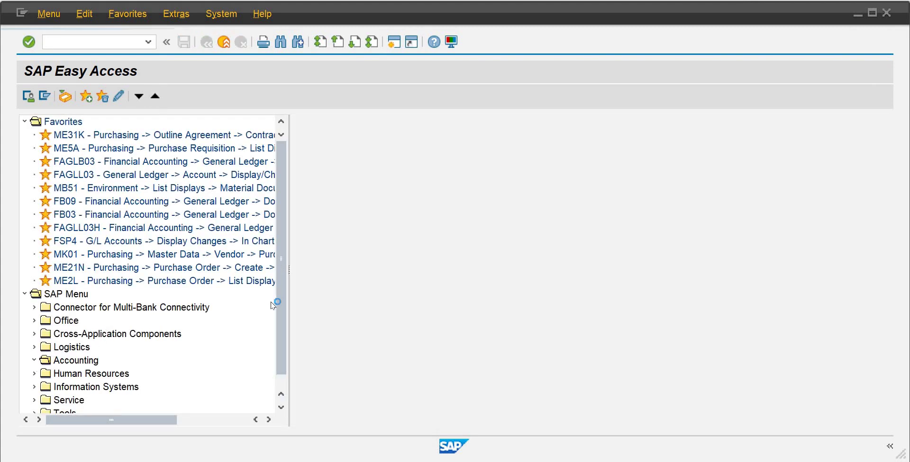
scroll(53, 279, "down", 3)
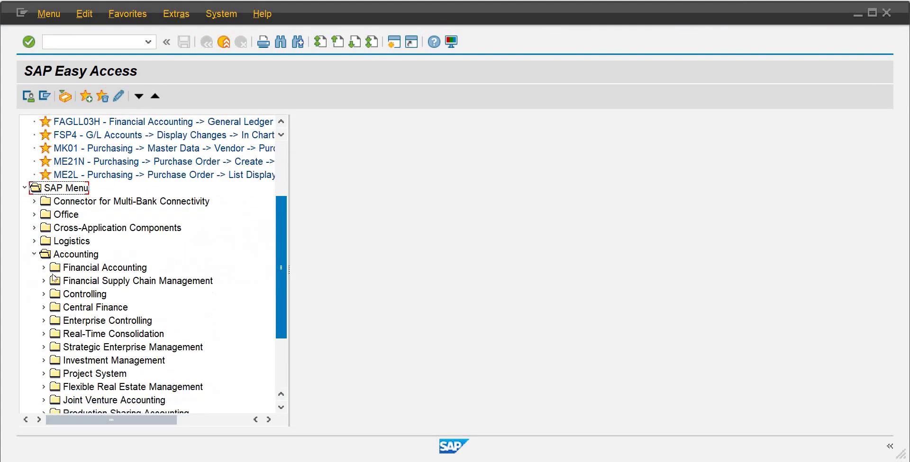
left_click(44, 294)
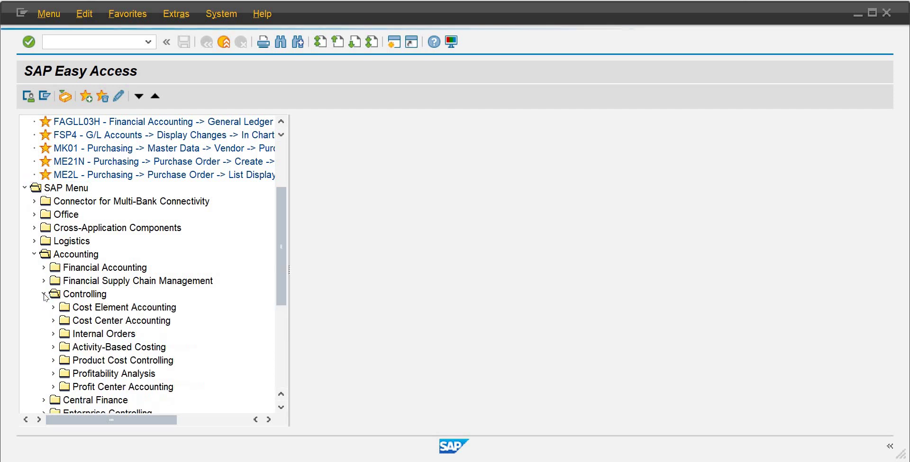
left_click(54, 321)
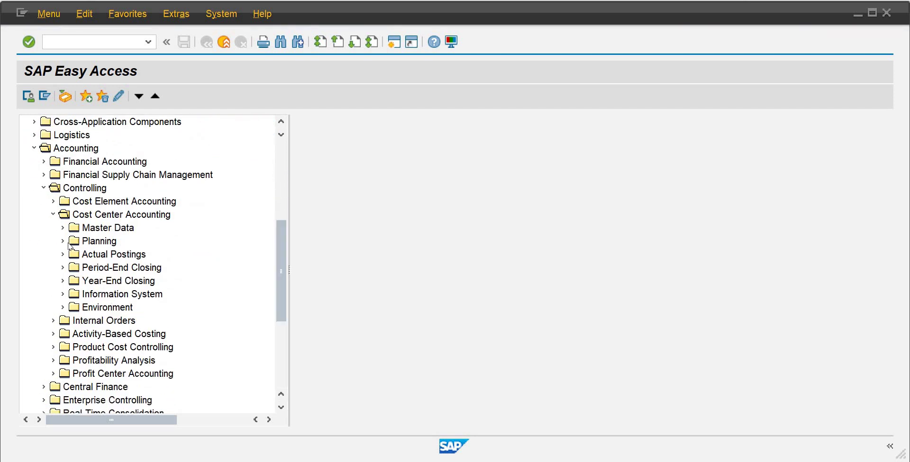
left_click(63, 230)
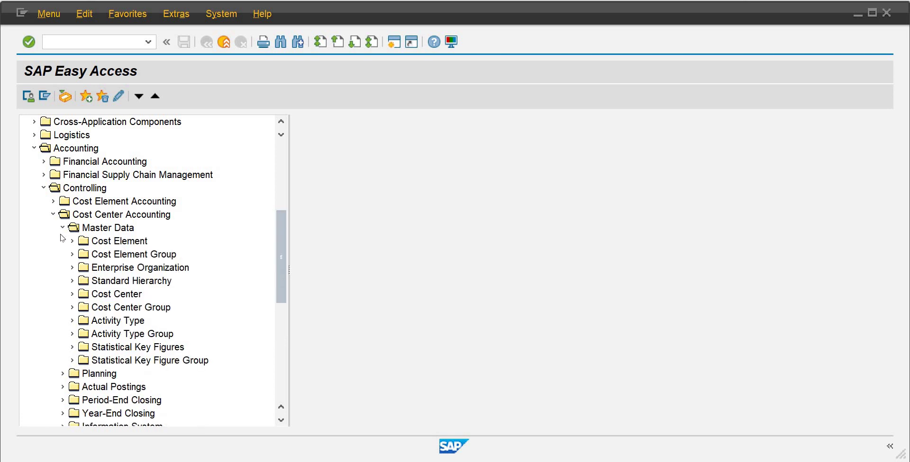
left_click(72, 308)
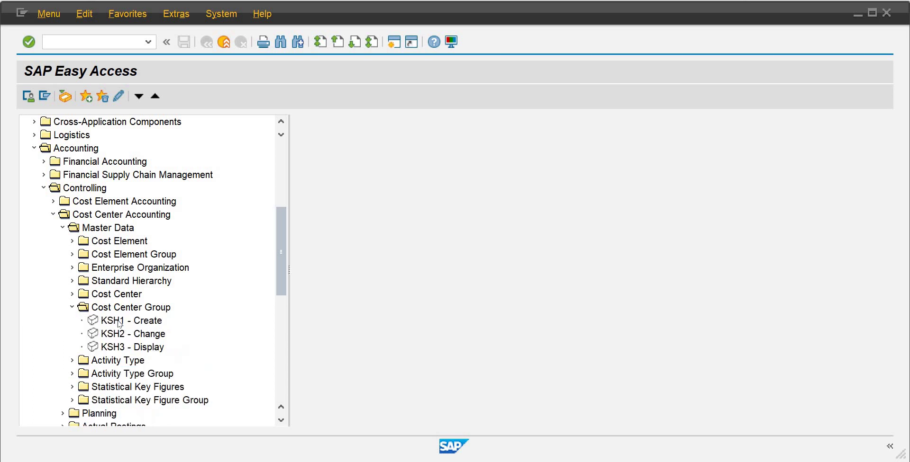
double_click(119, 322)
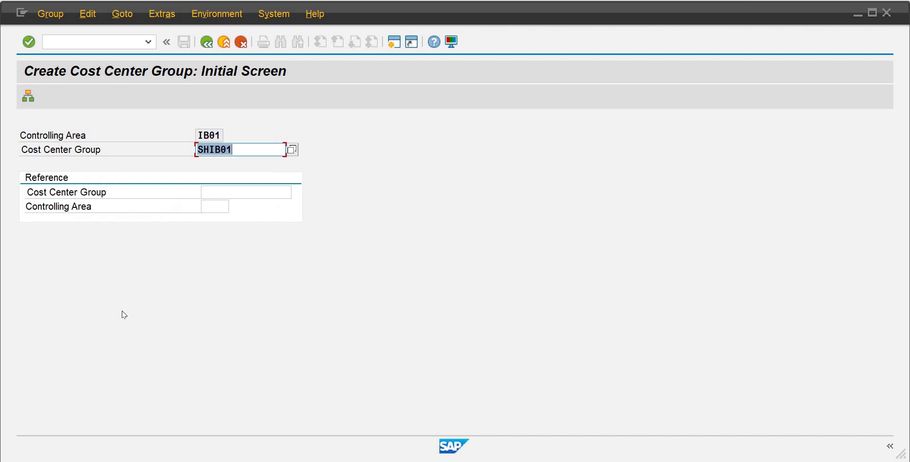
- Switch to the Controlling roadmap PDF and look up the cost center group codes in the table below the organizational structure
left_click(239, 150)
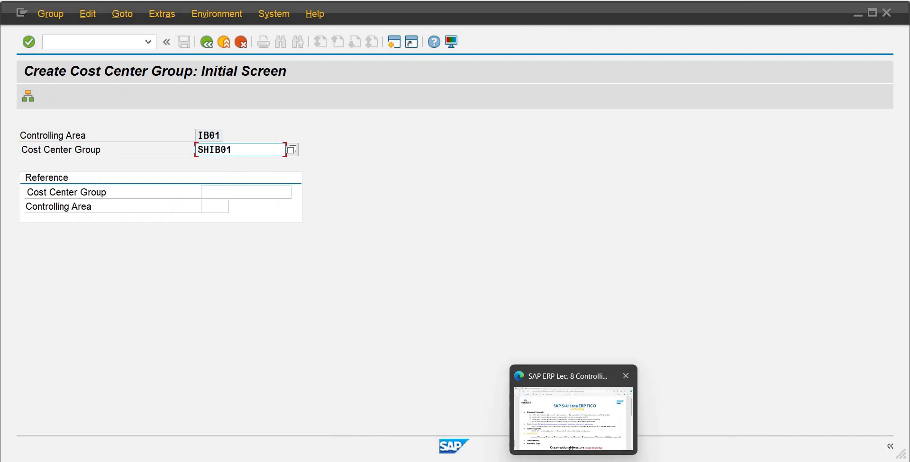
left_click(573, 461)
left_click_drag(902, 151, 900, 296)
scroll(900, 296, "down", 1)
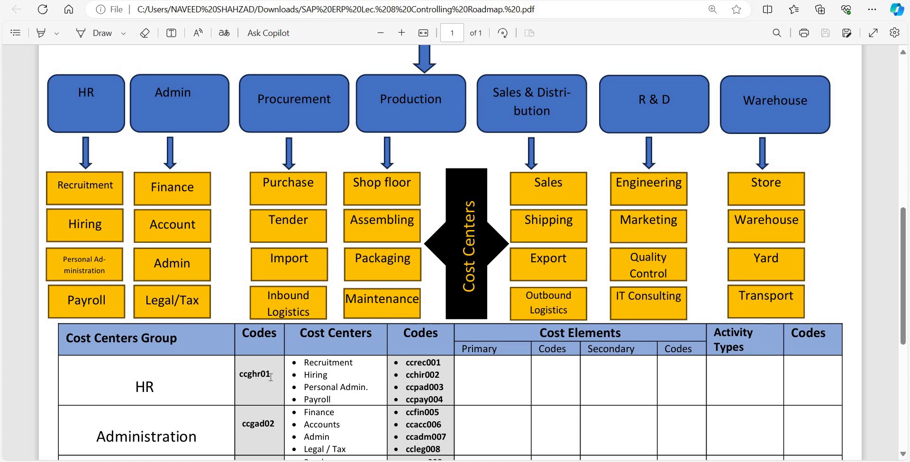
- Copy the HR cost center group code ccghr01 from the roadmap table
double_click(241, 374)
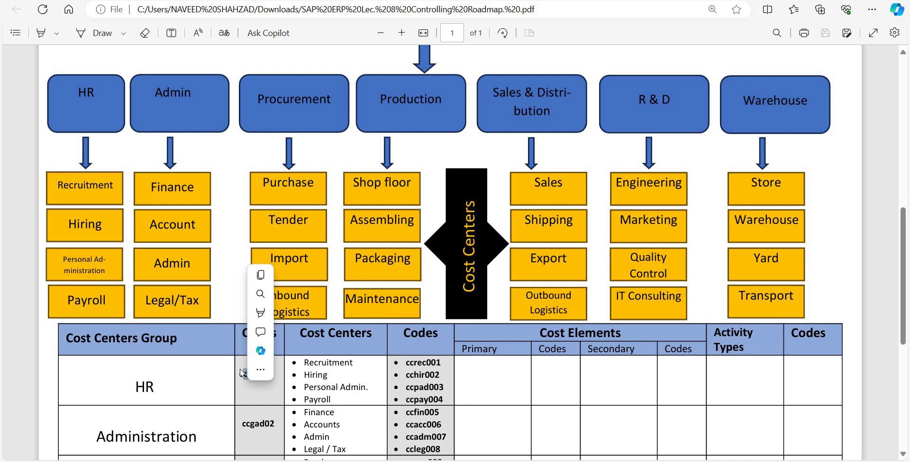
key("ctrl+c")
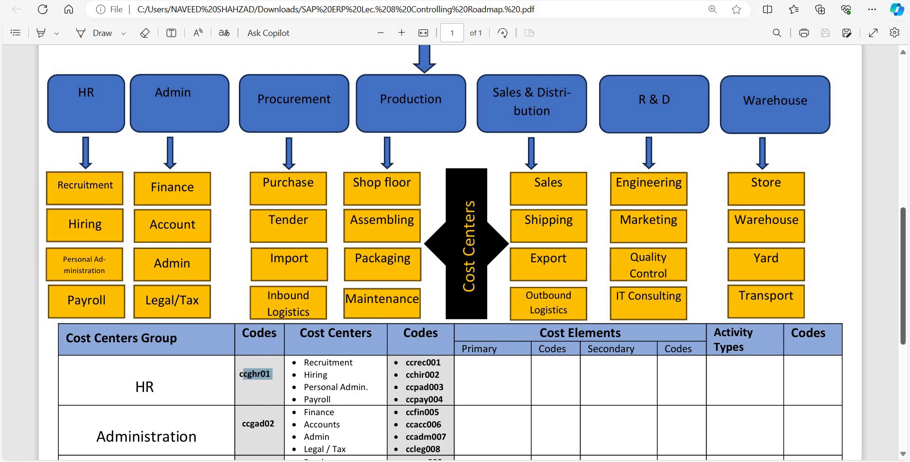
left_click(273, 388)
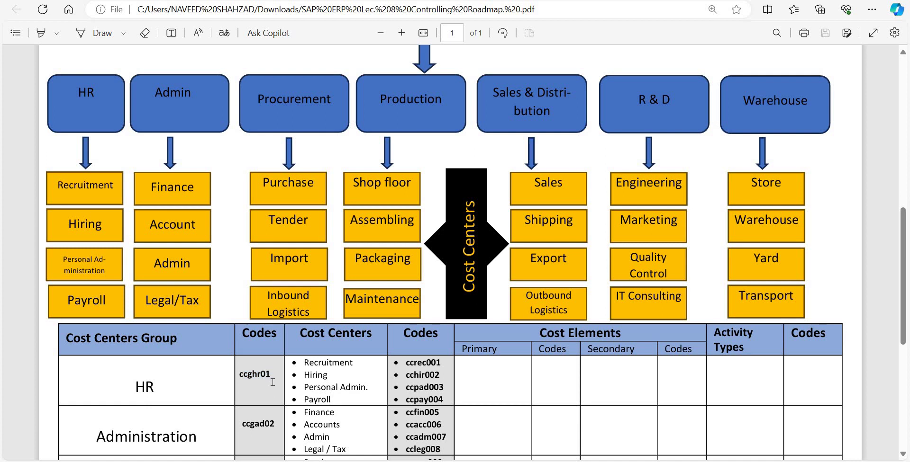
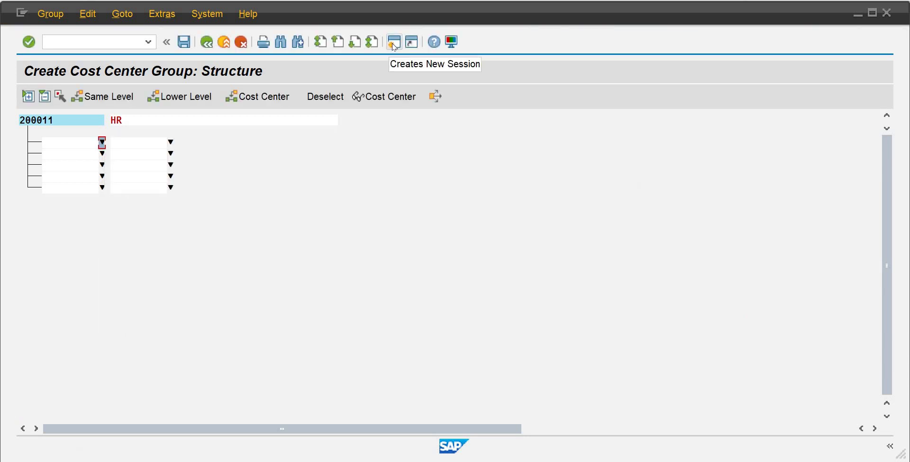
- Save the HR cost center group 200011 and start creating cost center group 200012 in controlling area IB01
left_click(204, 43)
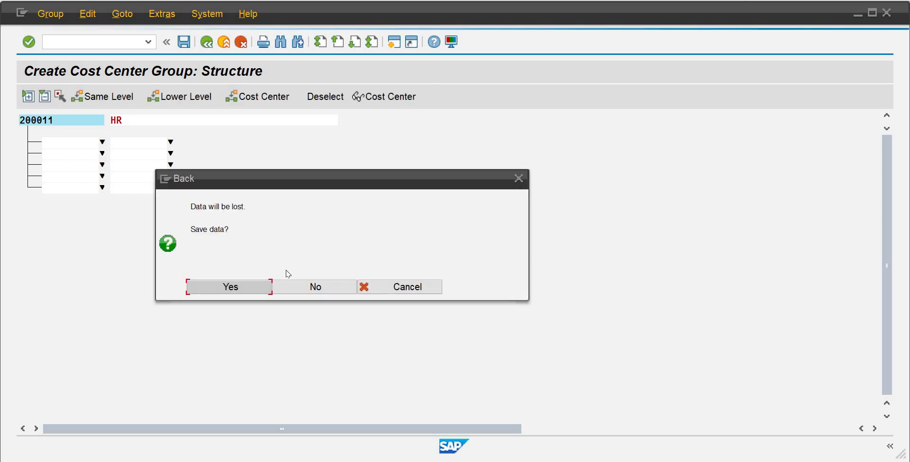
left_click(239, 286)
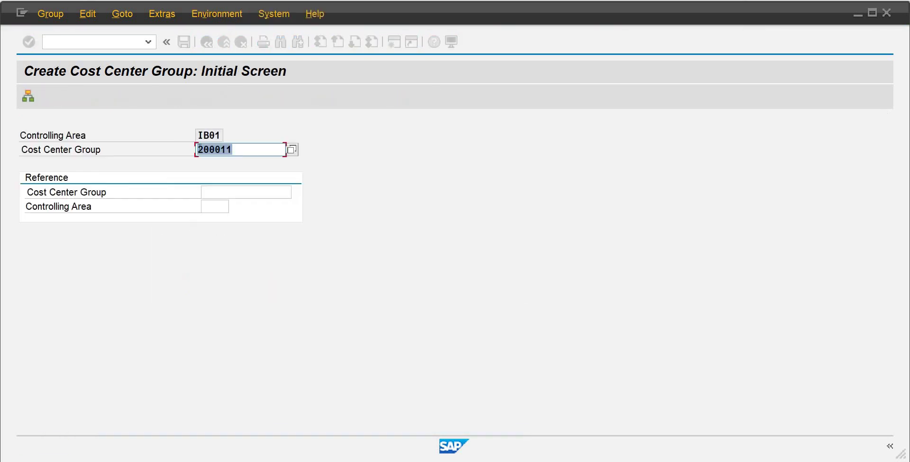
left_click(243, 152)
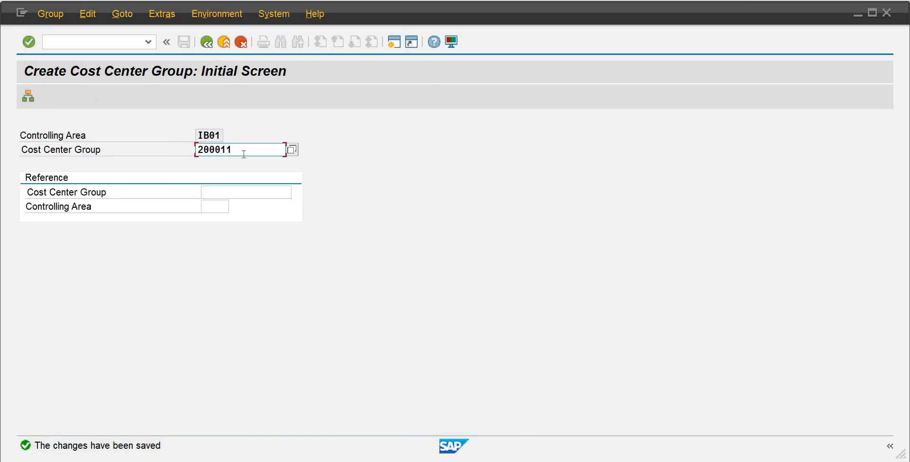
key("BackSpace")
type("2")
key("Return")
- Check the Admin department in the Controlling roadmap PDF and return to the SAP Create Cost Center Group window
mouse_move(548, 461)
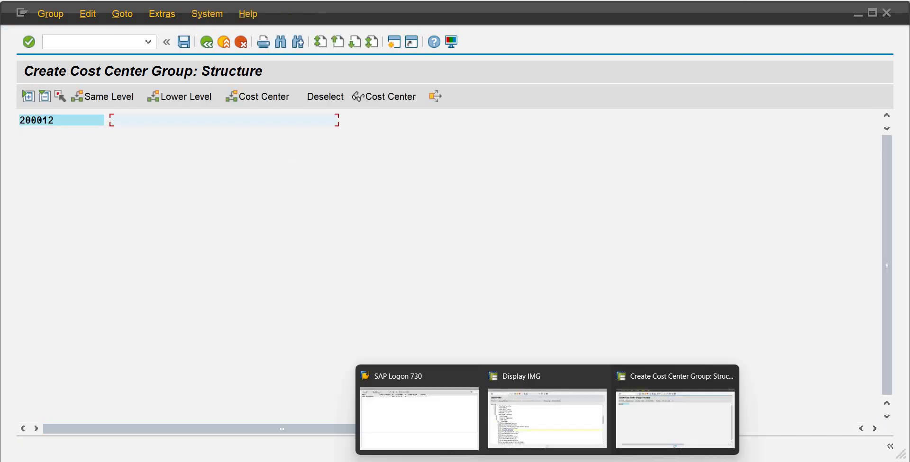
left_click(604, 435)
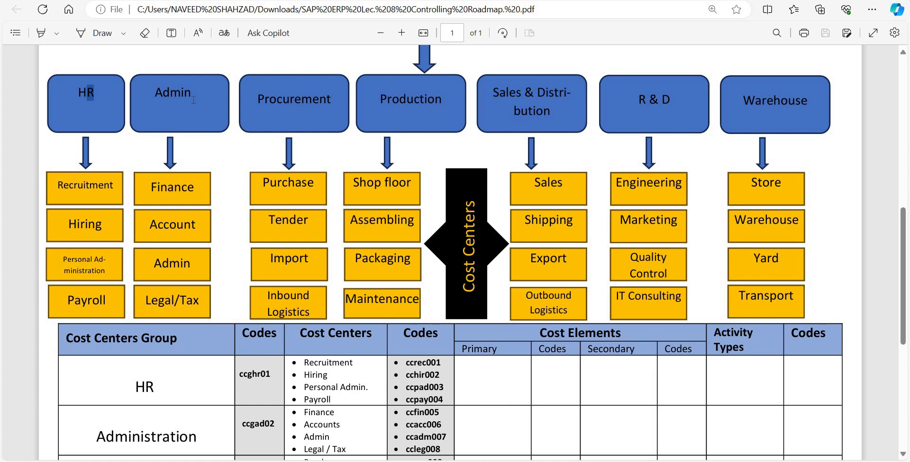
triple_click(156, 100)
mouse_move(547, 461)
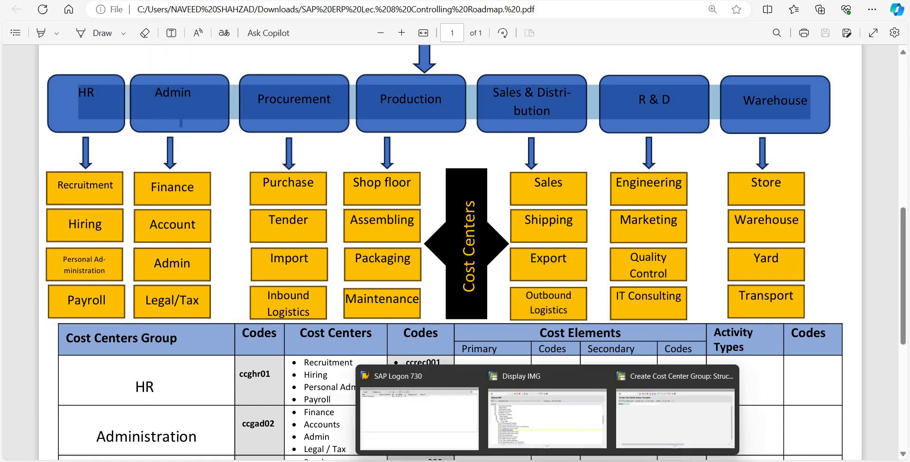
left_click(675, 417)
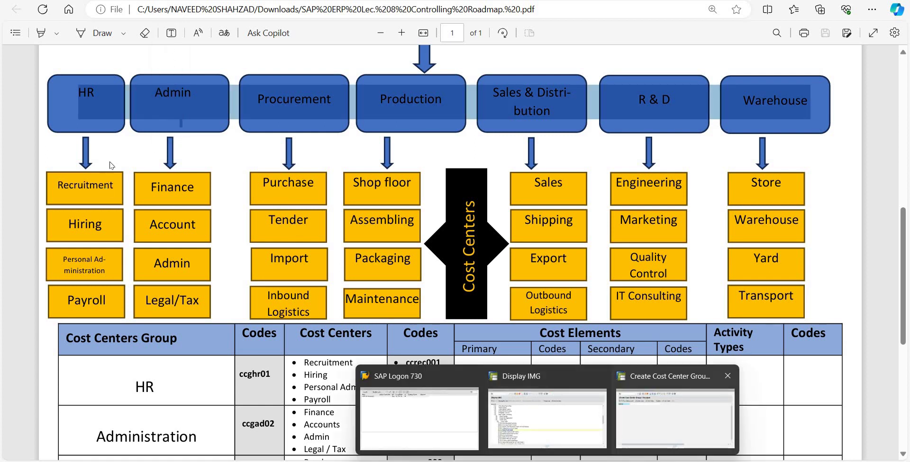
- Name cost center group 200012 Administration and insert cost center entry lines beneath it
left_click(131, 119)
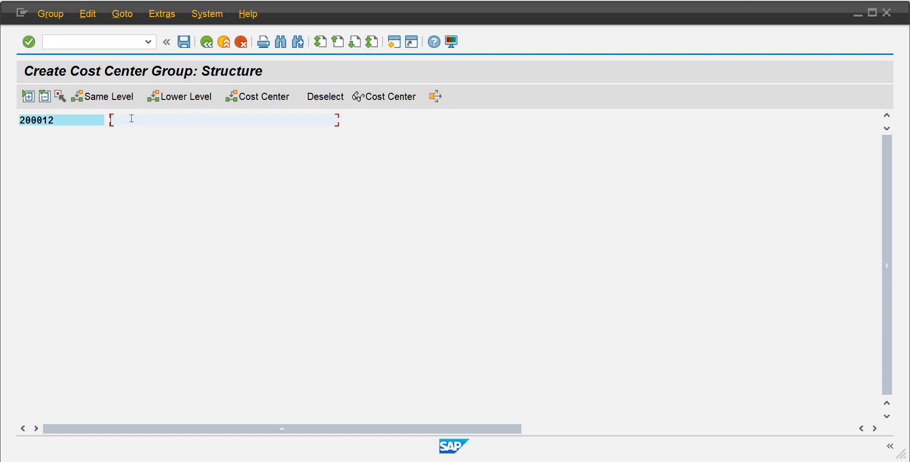
type("dministration")
left_click(255, 99)
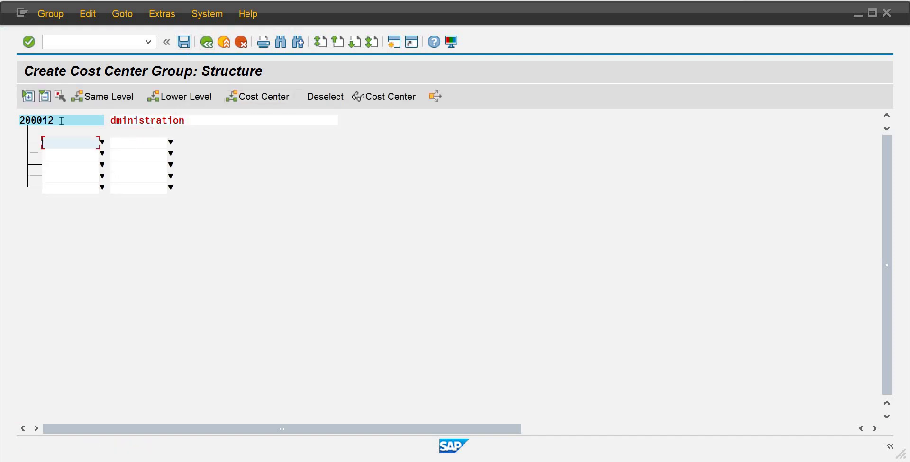
key("shift+Tab")
type("Adm")
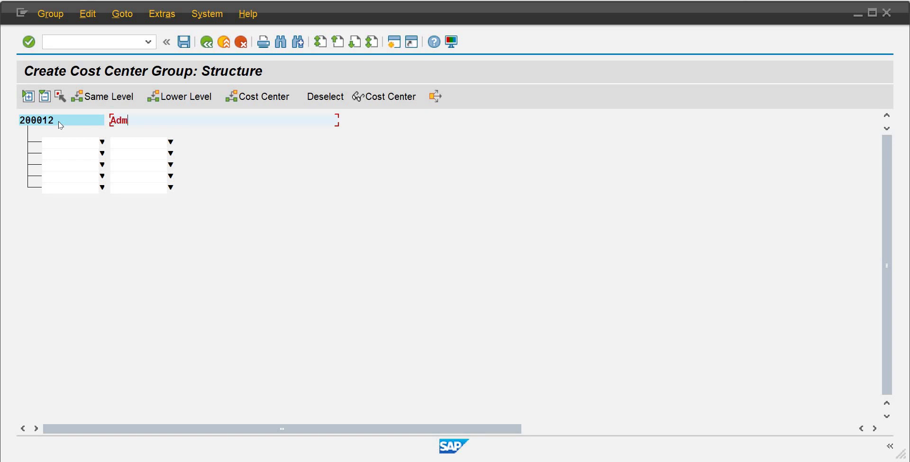
type("inistration")
- Assign the ADMIN cost center 100010 to the Administration group and save the group
left_click(102, 141)
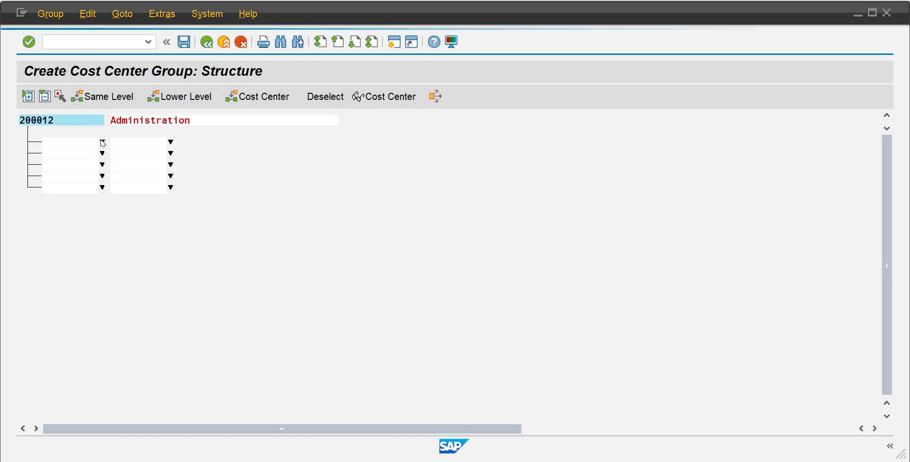
left_click(438, 364)
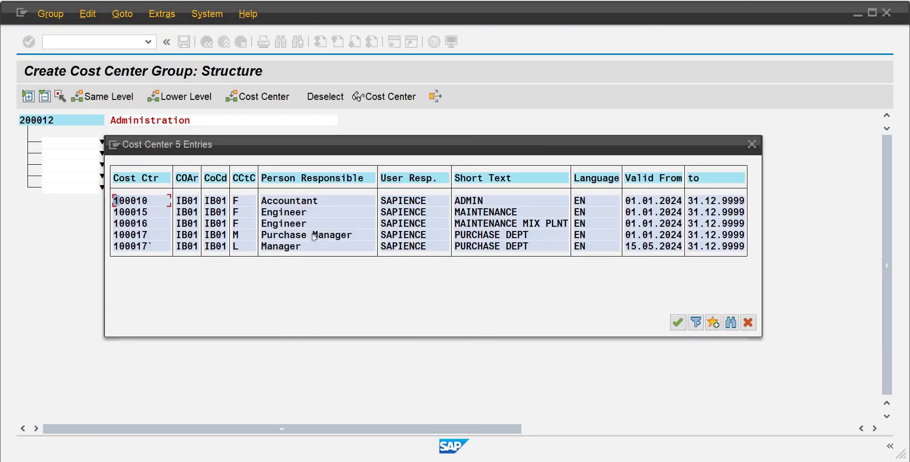
left_click(463, 205)
left_click(678, 323)
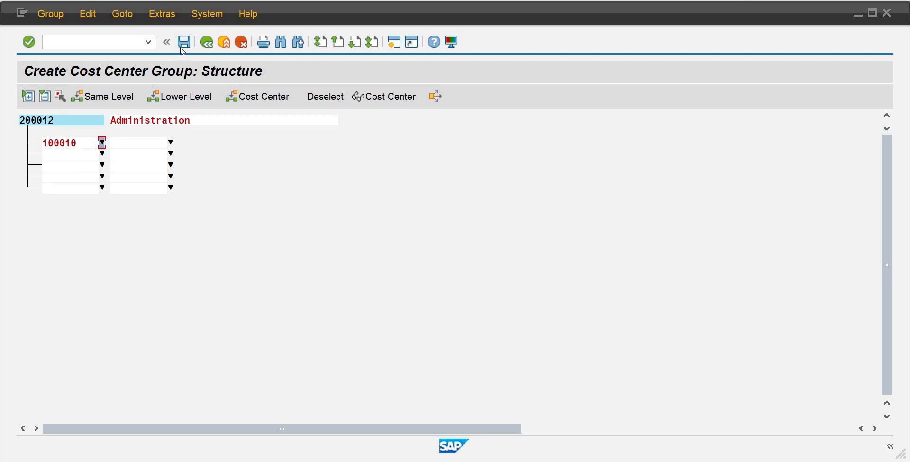
left_click(50, 13)
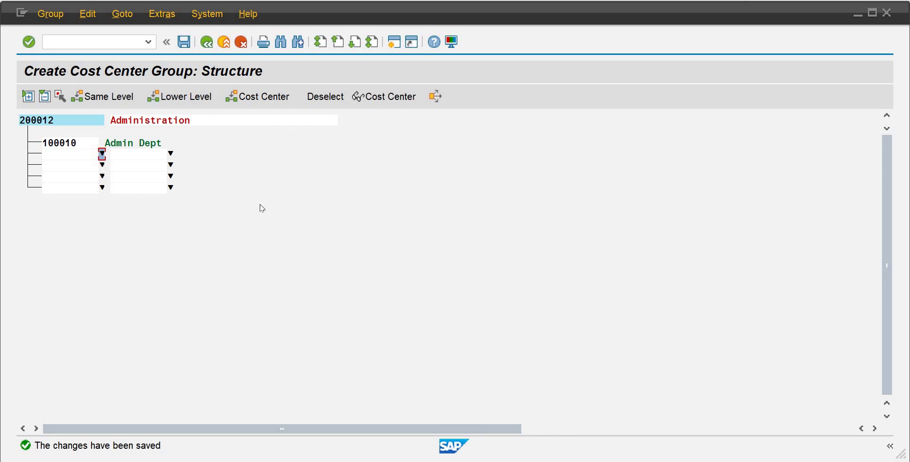
- Look up the next department in the Controlling roadmap PDF and return to the SAP Create Cost Center Group window
left_click(212, 119)
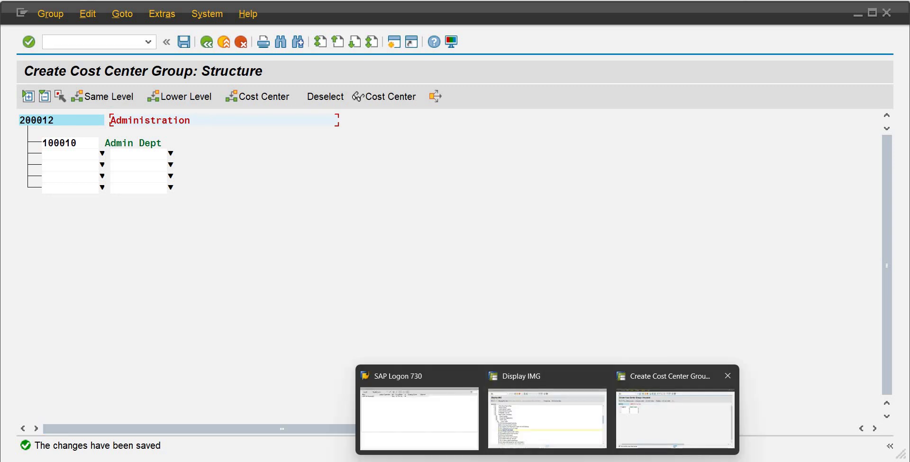
left_click(577, 439)
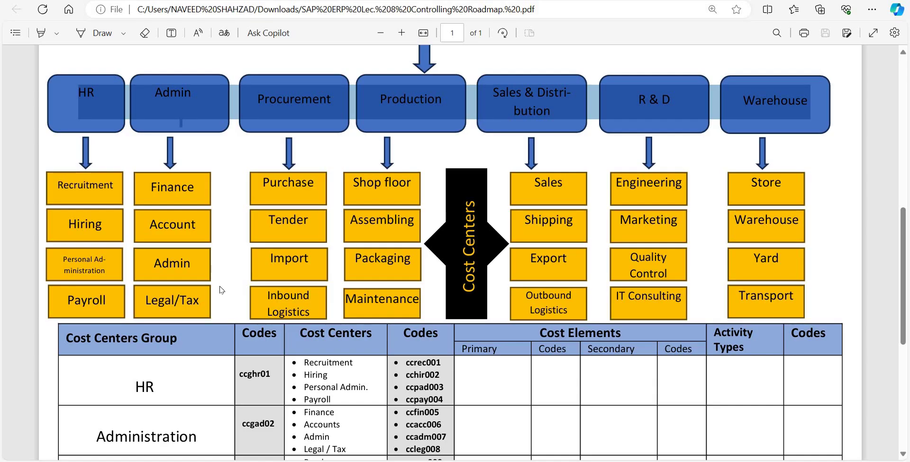
left_click(10, 73)
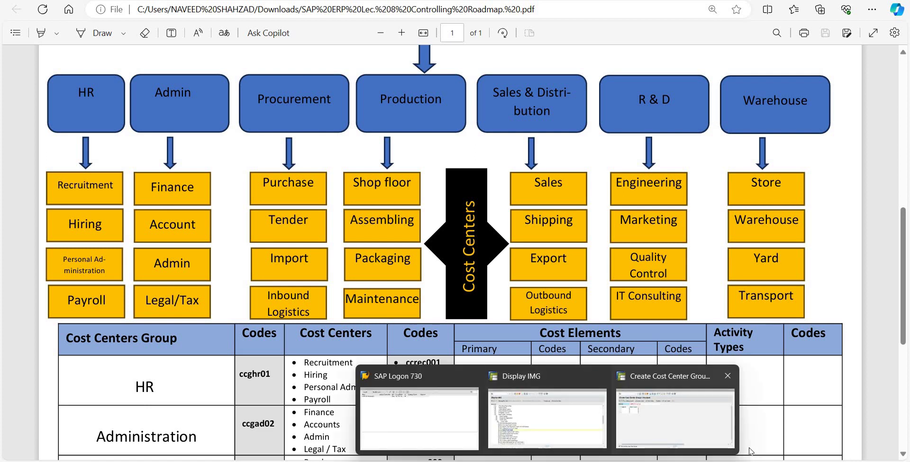
left_click(675, 417)
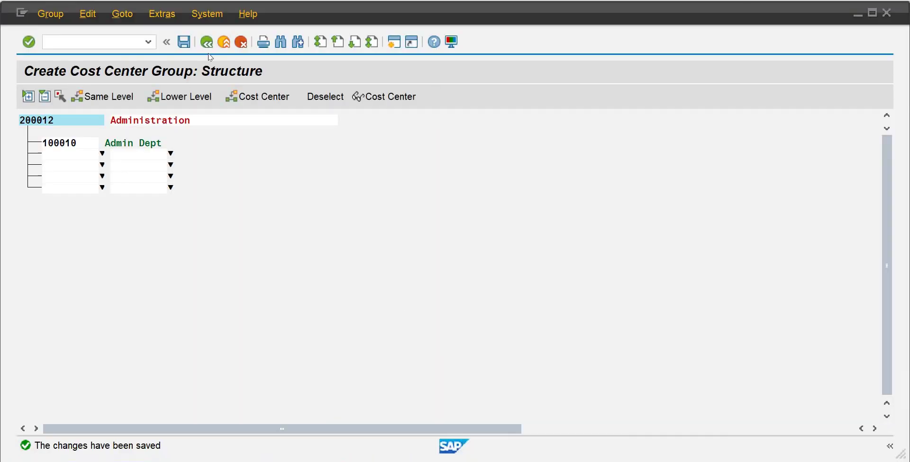
- Start cost center group 200013, name it Procurement and insert cost center entry lines beneath it
left_click(207, 44)
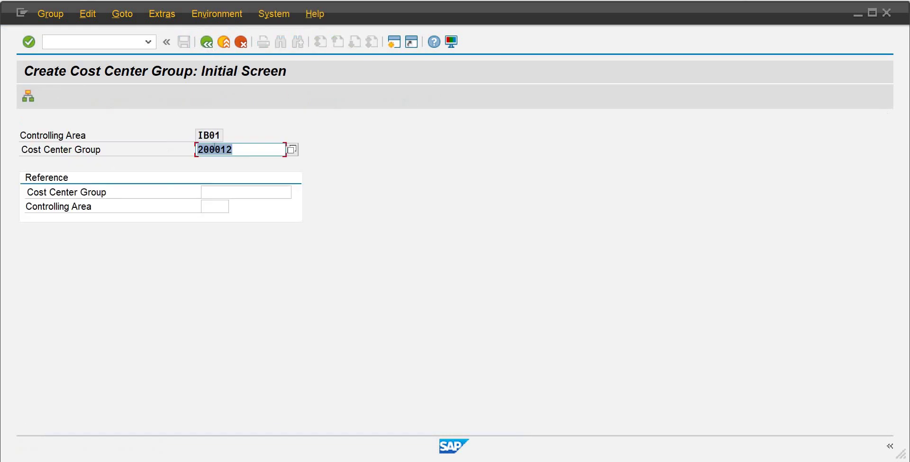
left_click(242, 151)
type("3")
key("Return")
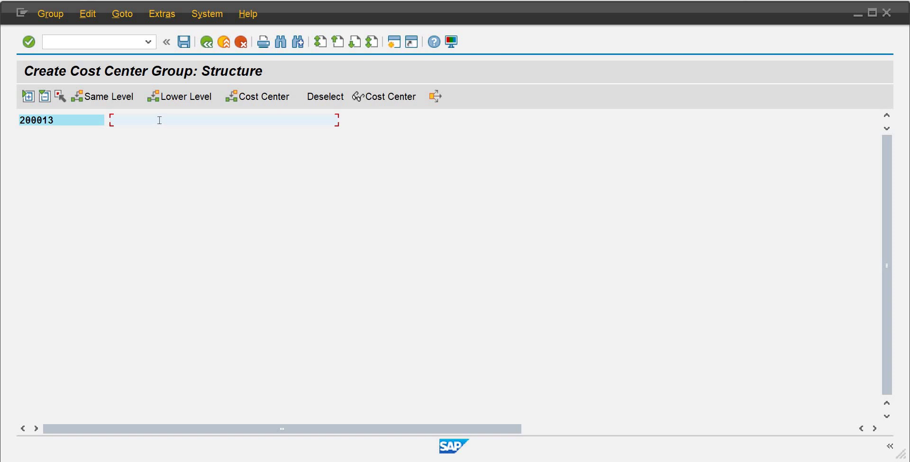
type("Procurement")
left_click(253, 102)
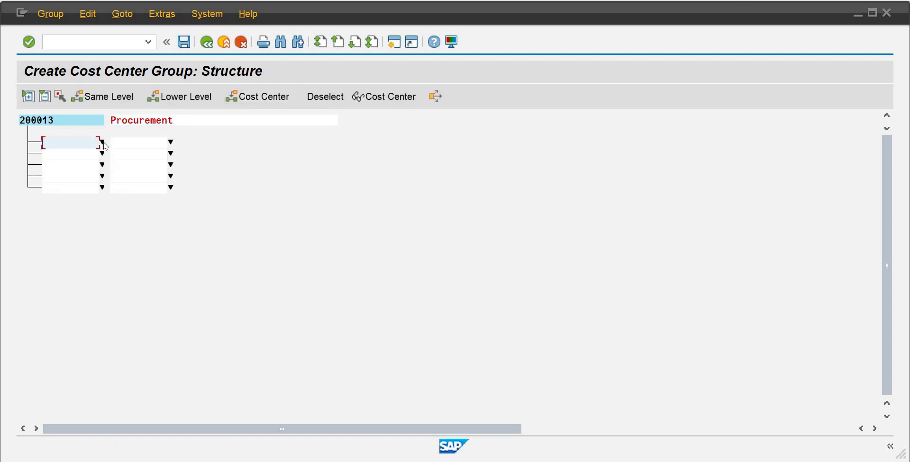
- Assign the PURCHASE DEPT cost center 100017 to the Procurement group, save it and return to the initial screen
left_click(102, 142)
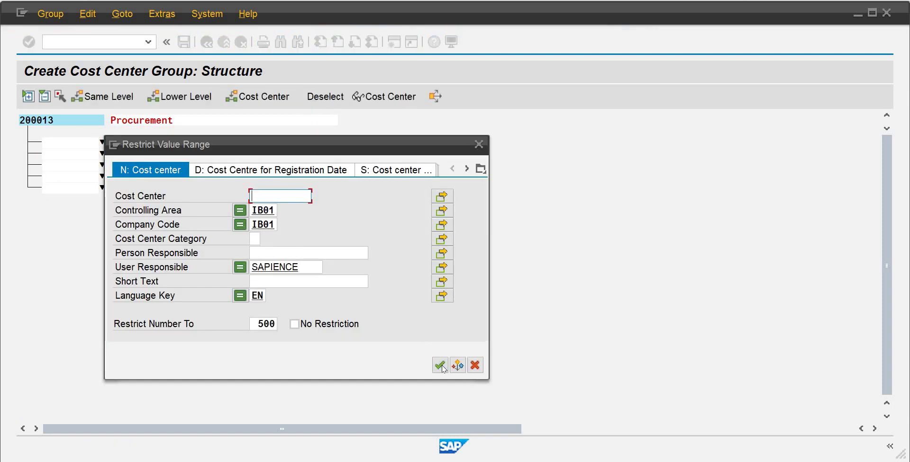
left_click(444, 369)
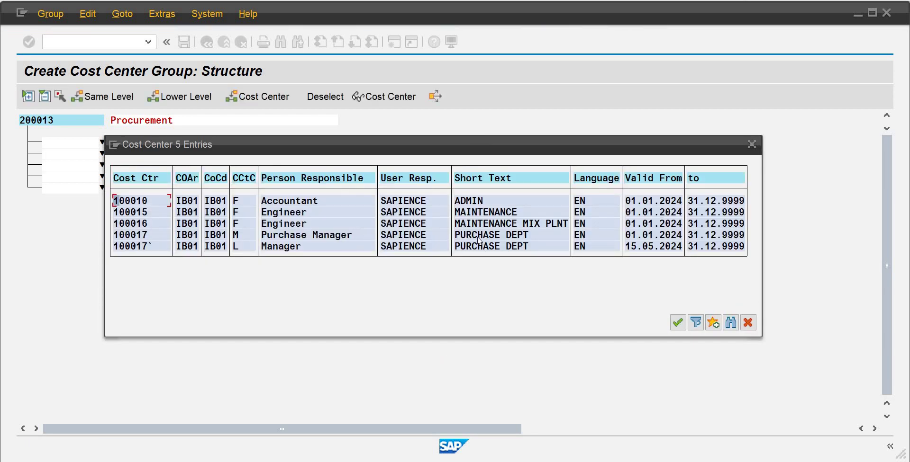
left_click(478, 235)
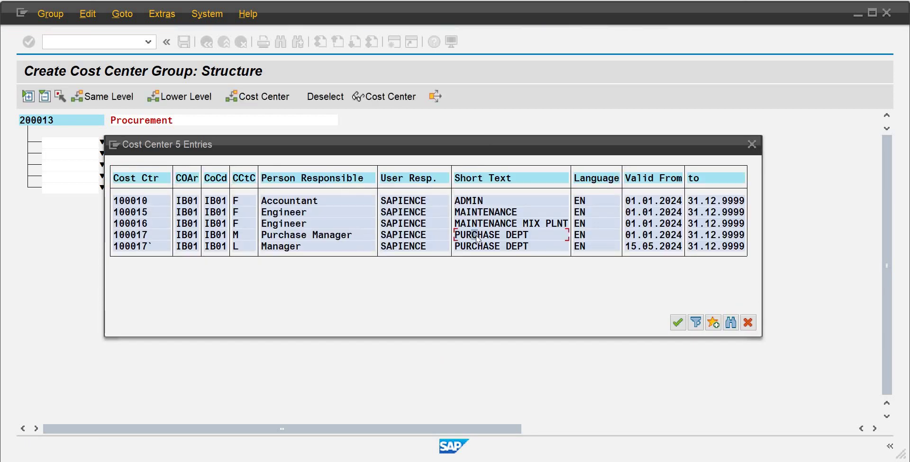
double_click(143, 236)
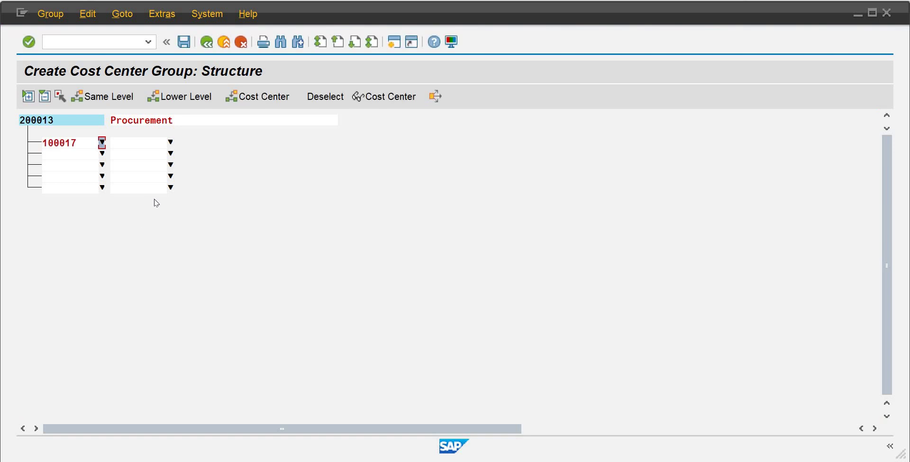
key("Return")
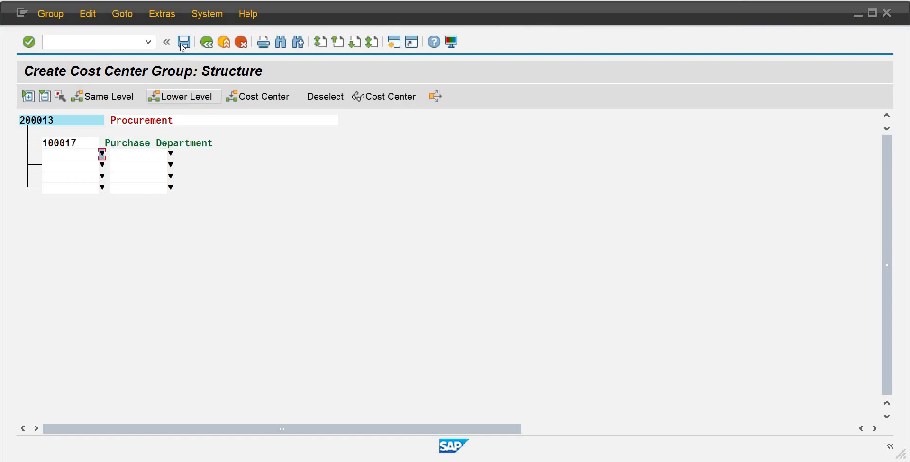
left_click(183, 42)
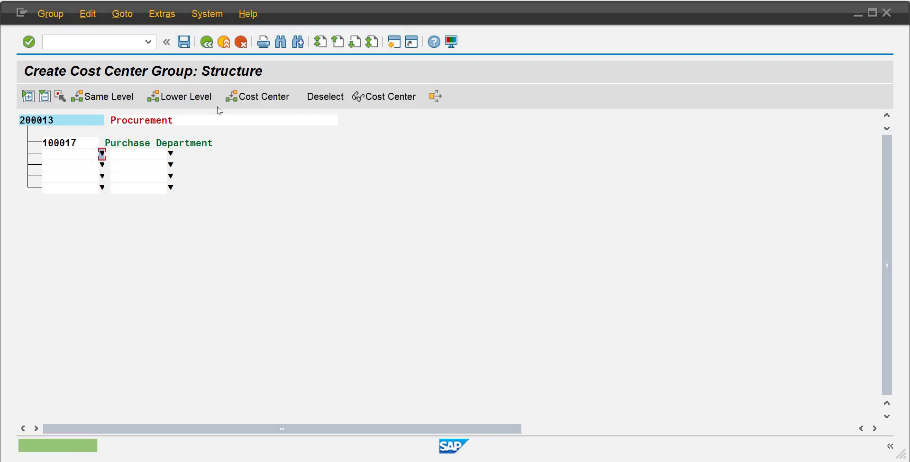
left_click(184, 42)
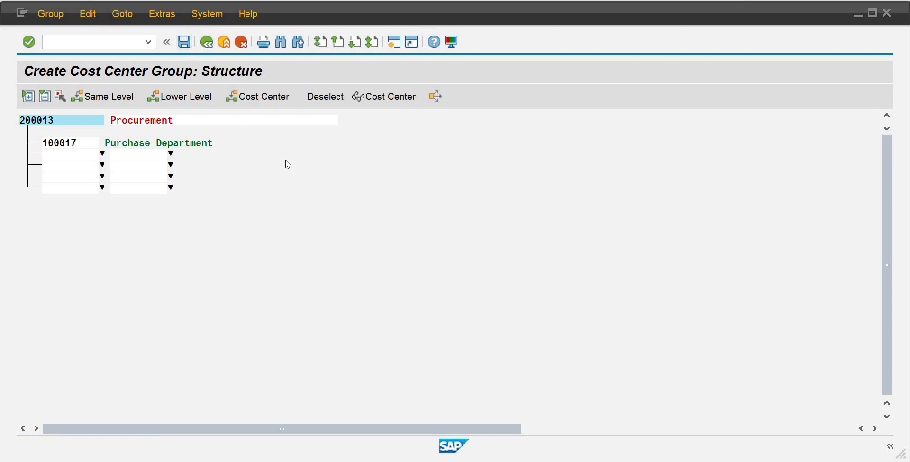
- Start cost center group 200014, name it Production and insert cost center entry lines beneath it
left_click(248, 151)
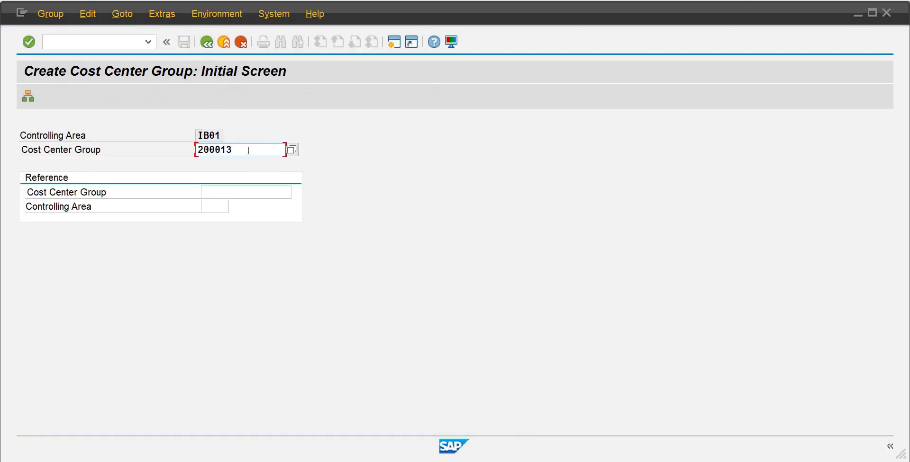
key("BackSpace")
type("4")
key("Return")
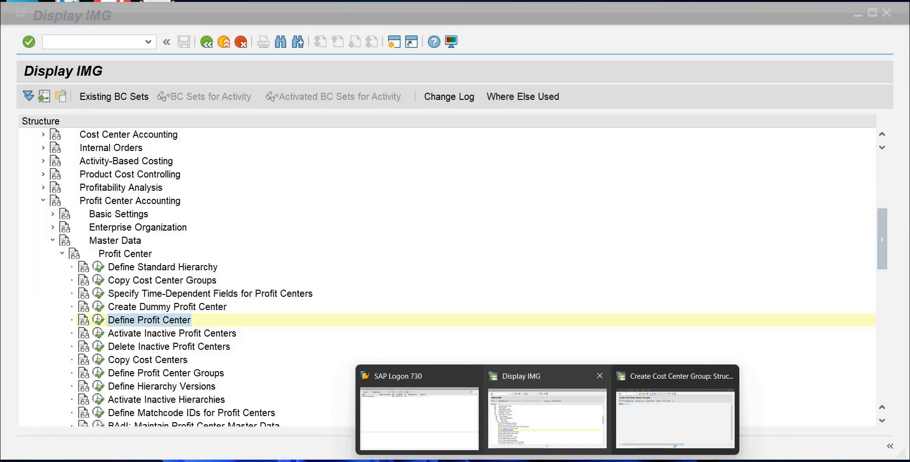
mouse_move(573, 461)
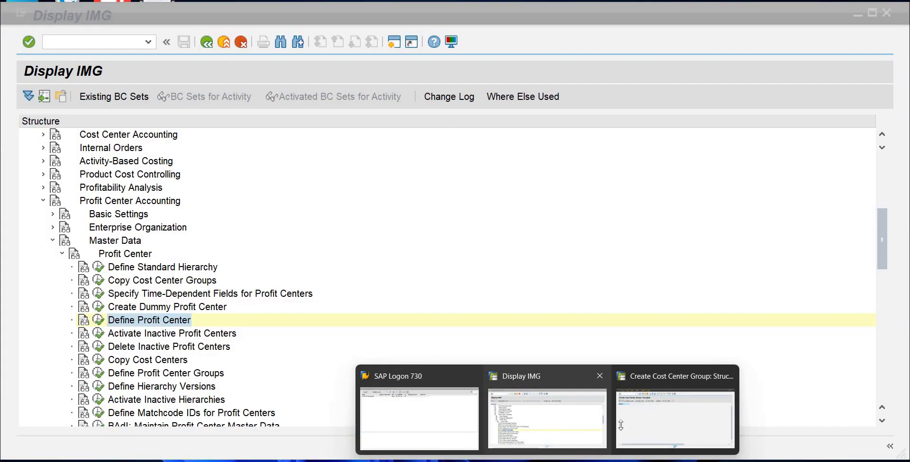
left_click(621, 426)
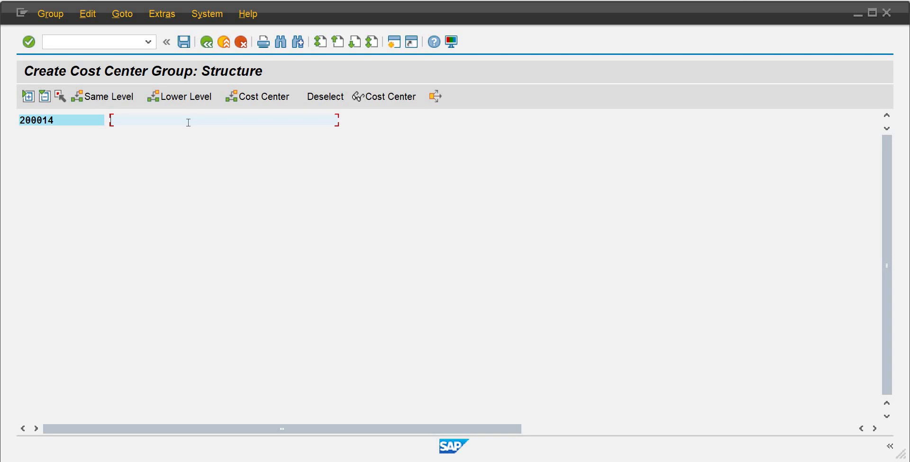
type("Production")
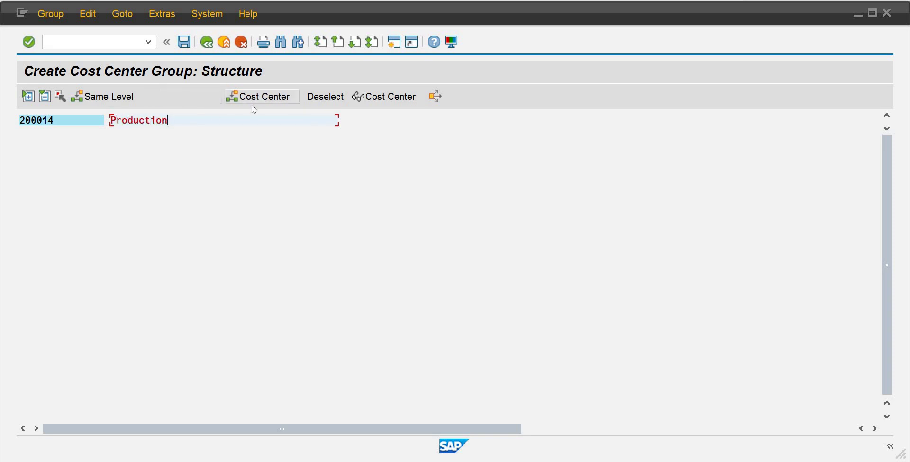
key("Return")
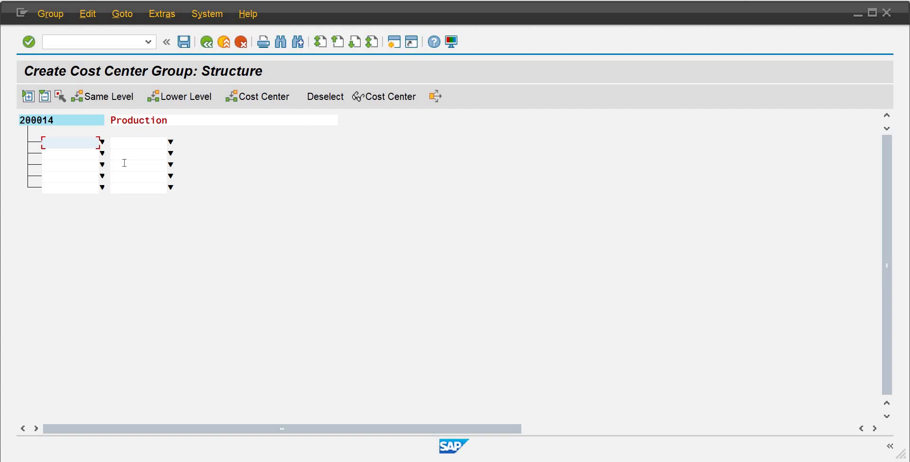
- Assign the MAINTENANCE cost center 100015 and the MAINTENANCE MIX PLNT cost center 100016 to the Production group and save the group
left_click(102, 147)
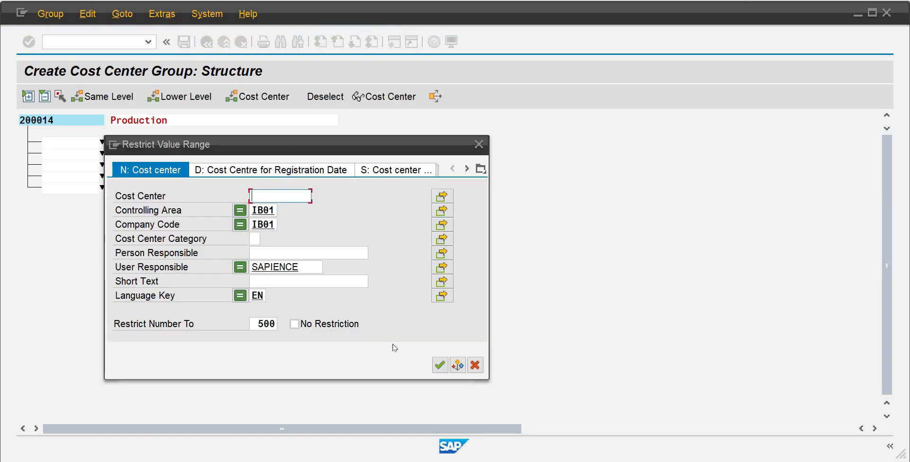
left_click(440, 366)
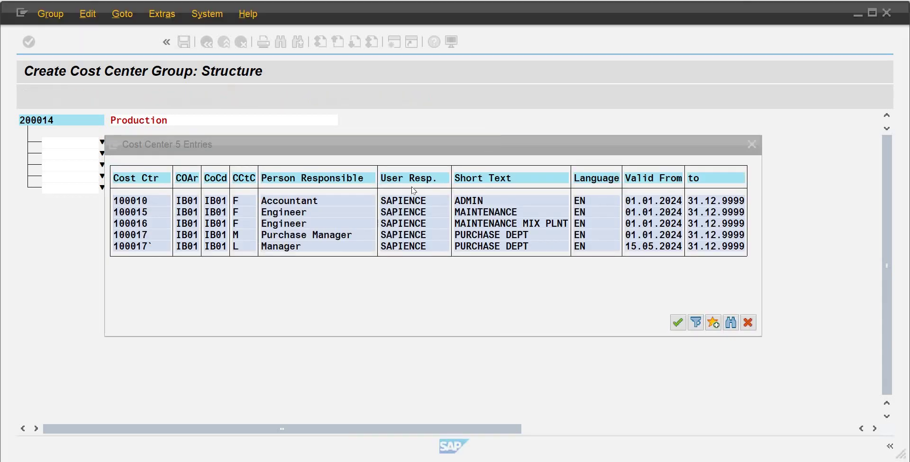
double_click(478, 216)
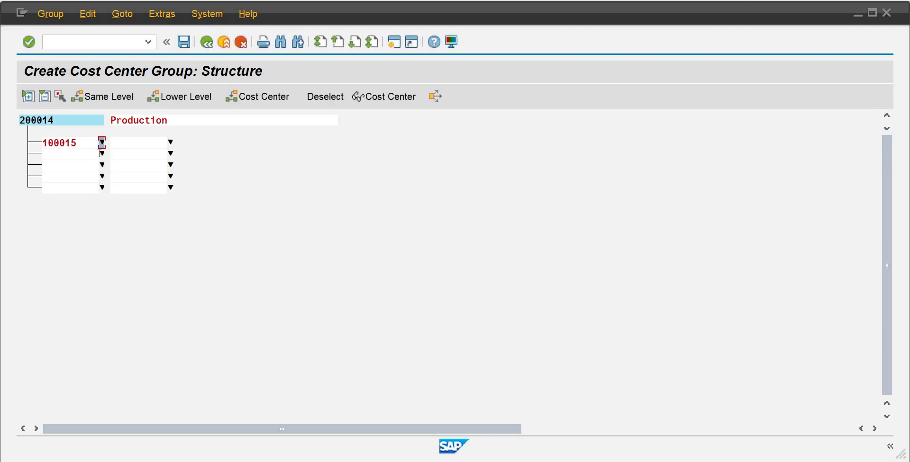
left_click(103, 157)
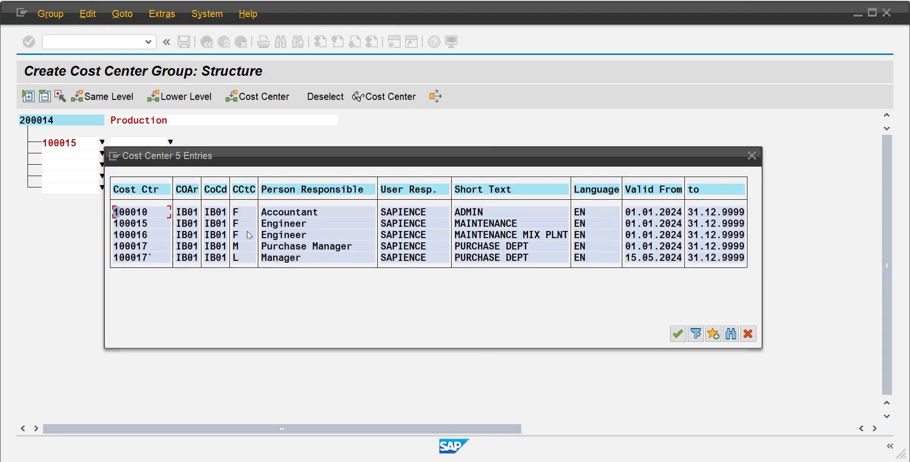
left_click(148, 234)
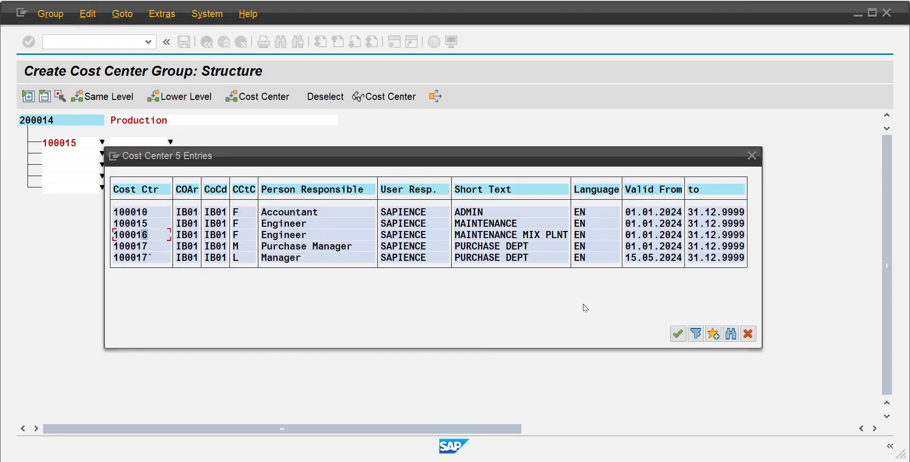
left_click(677, 335)
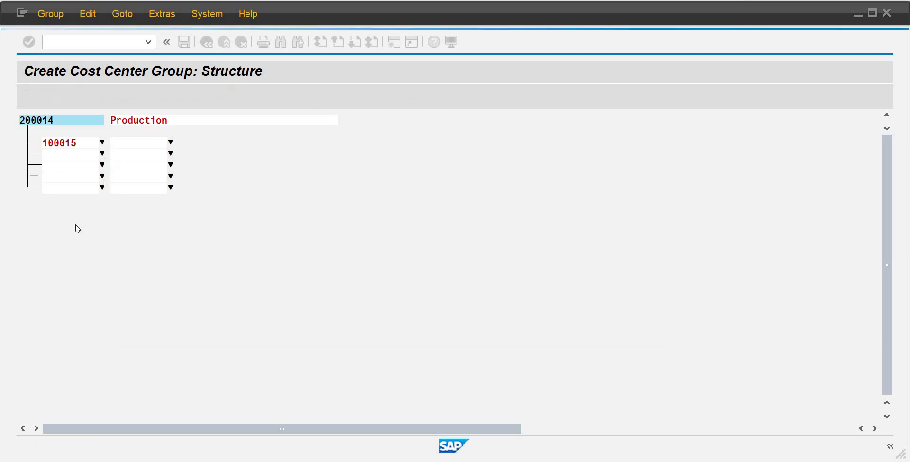
key("Return")
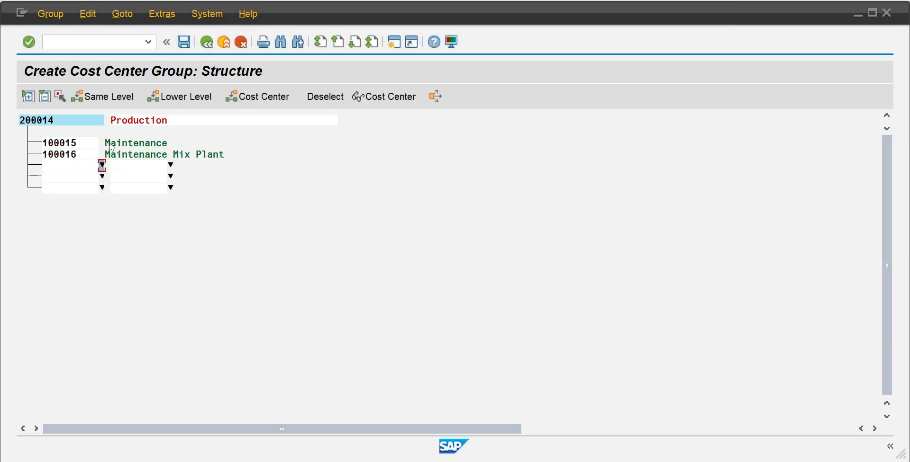
left_click(185, 46)
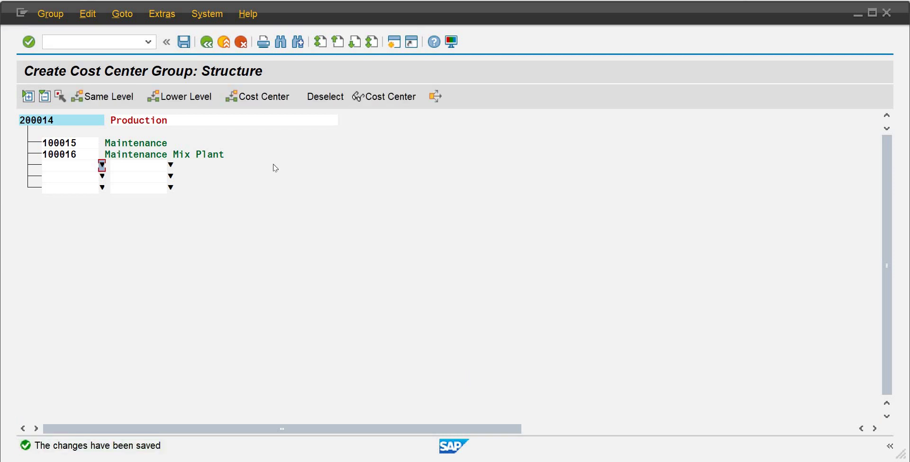
- Open a new SAP session and start KS01 for creating an individual cost center from the Cost Center Accounting master data
left_click(393, 50)
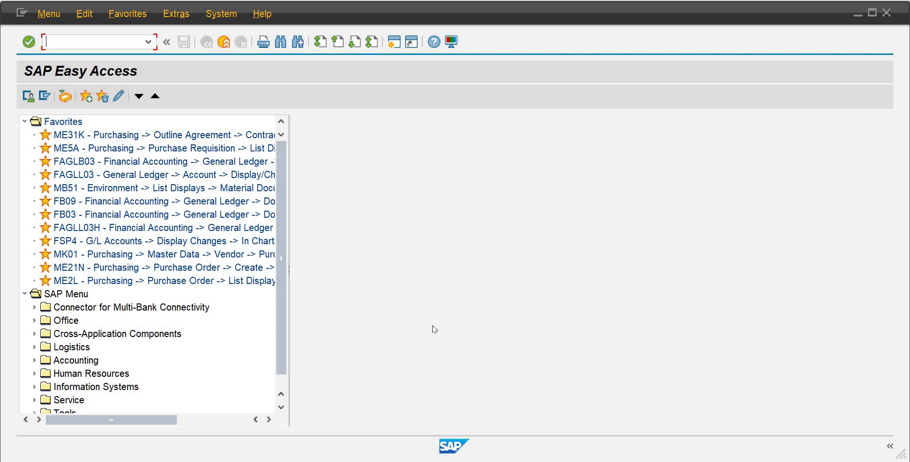
mouse_move(547, 460)
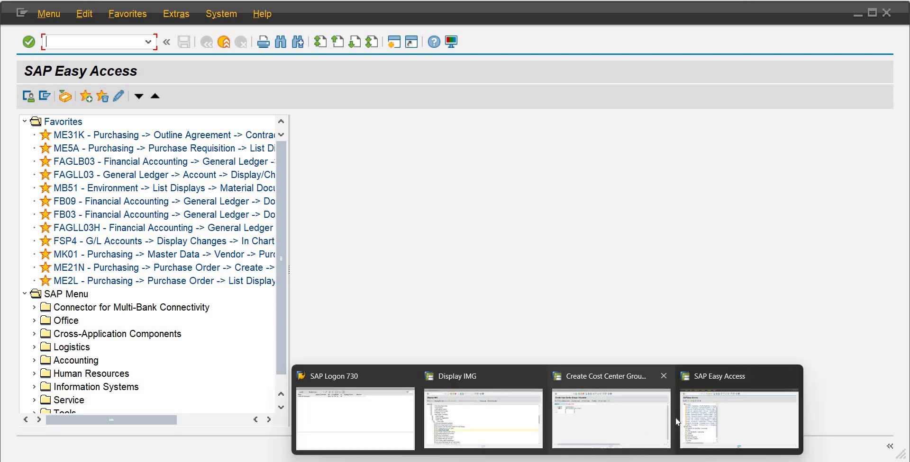
mouse_move(678, 419)
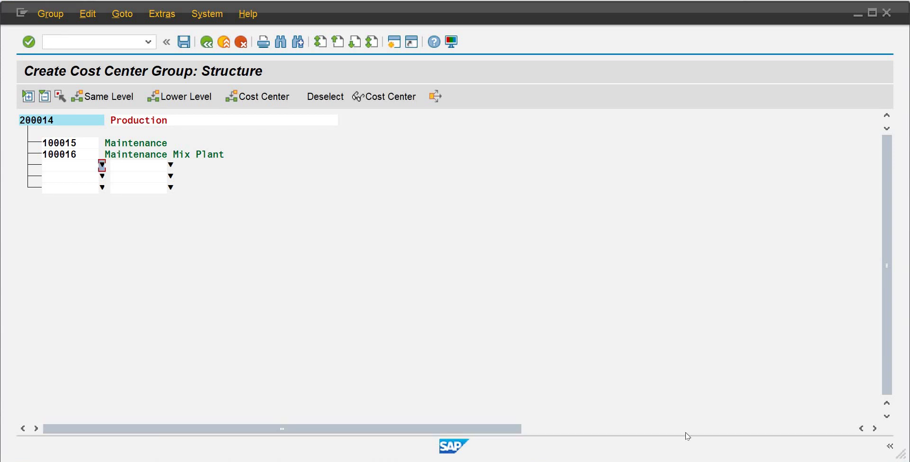
left_click(739, 403)
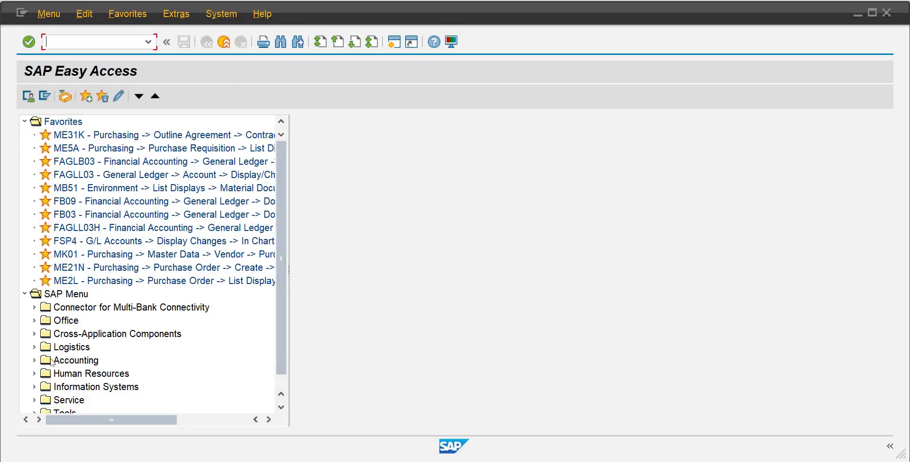
left_click(33, 362)
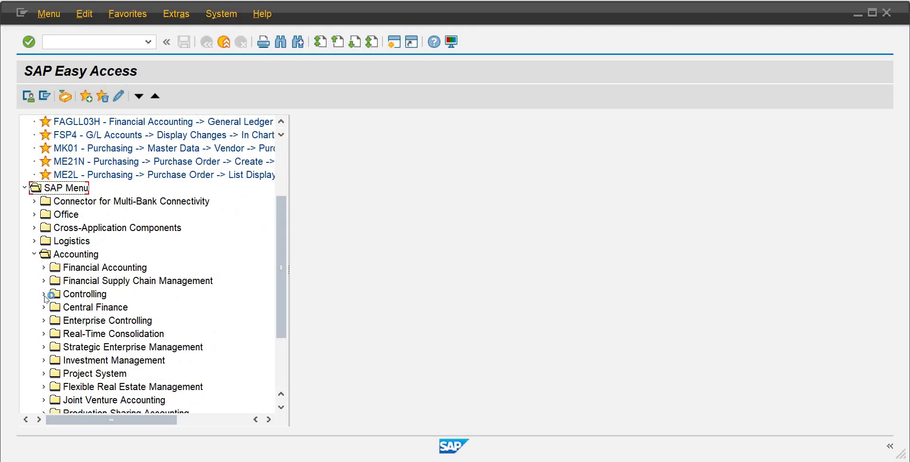
left_click(44, 295)
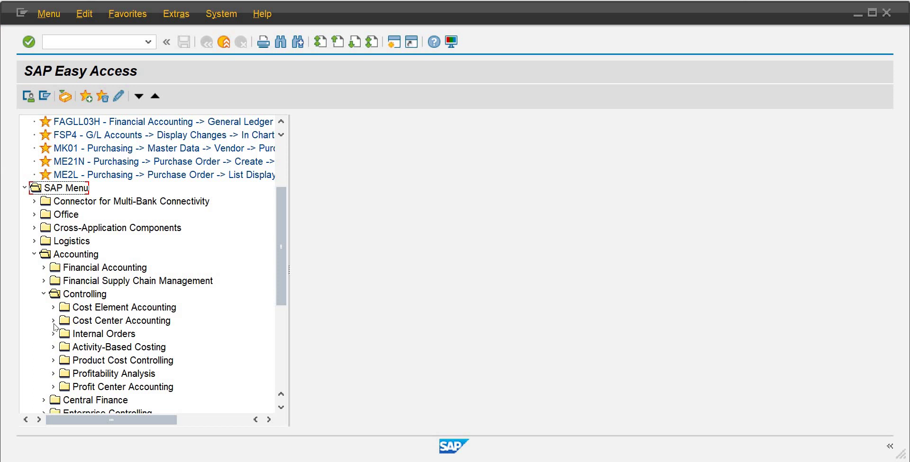
left_click(54, 321)
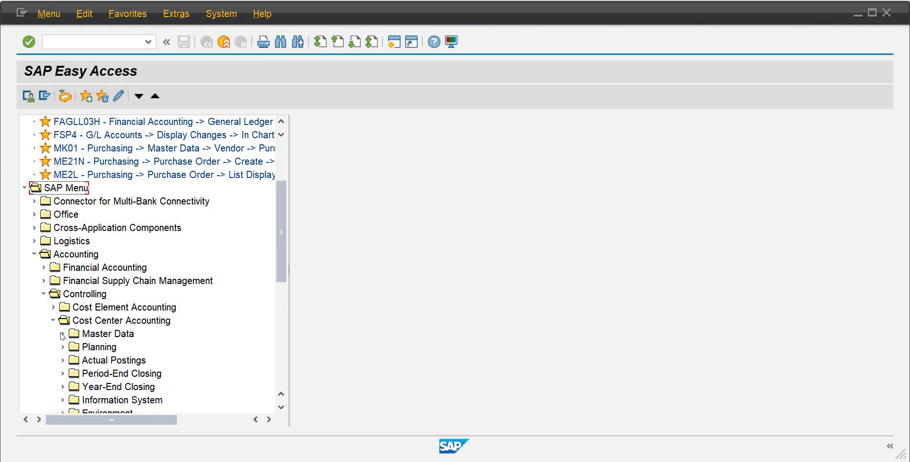
left_click(72, 334)
left_click(72, 334)
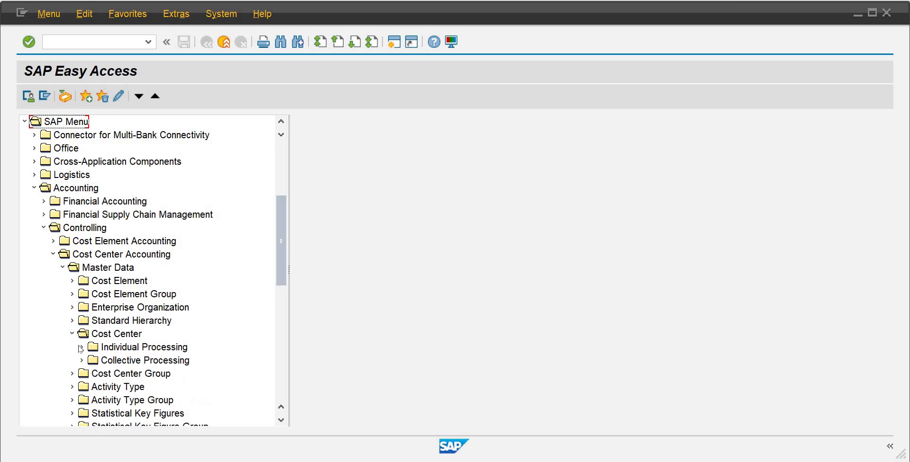
left_click(81, 347)
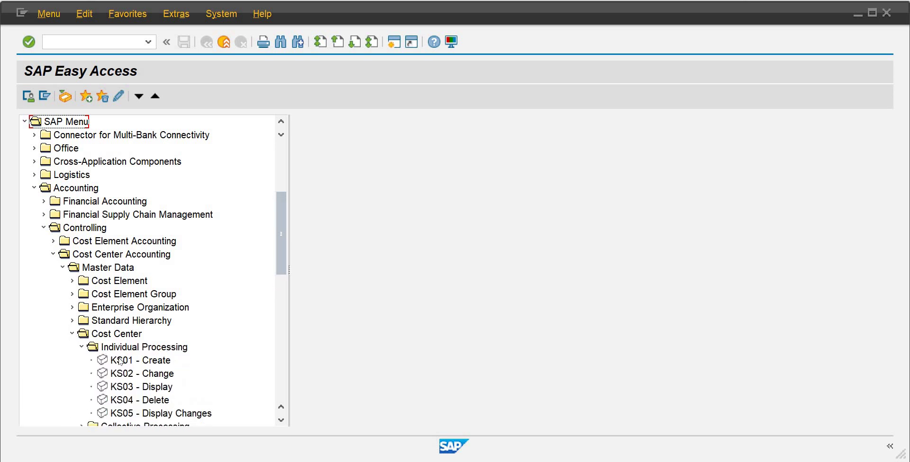
left_click(121, 361)
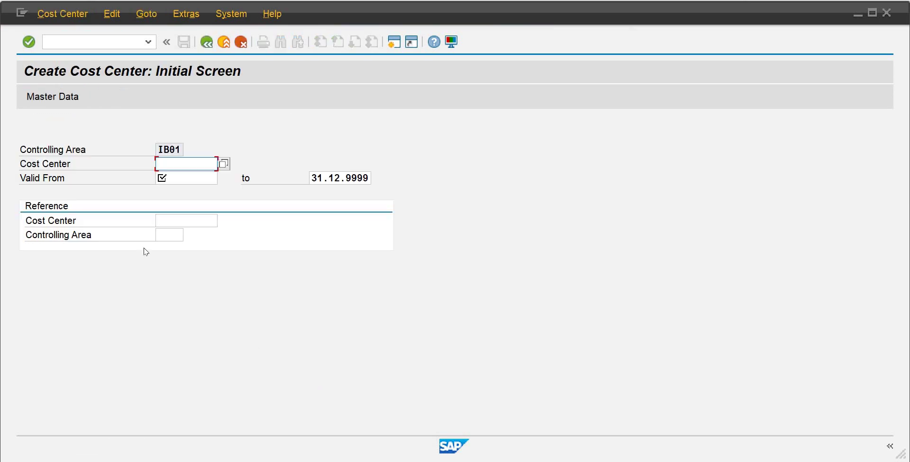
- Open another SAP session and list all cost centers of controlling area IB01 with KS13
left_click(392, 43)
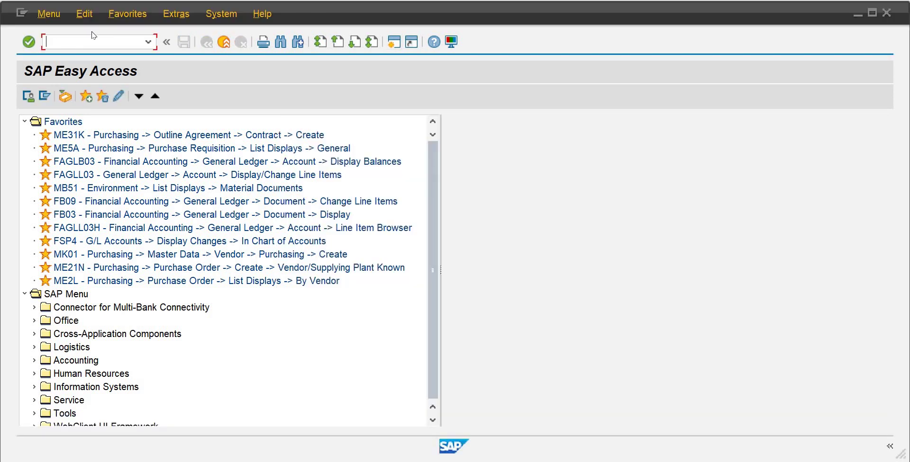
type("ks13")
key("Return")
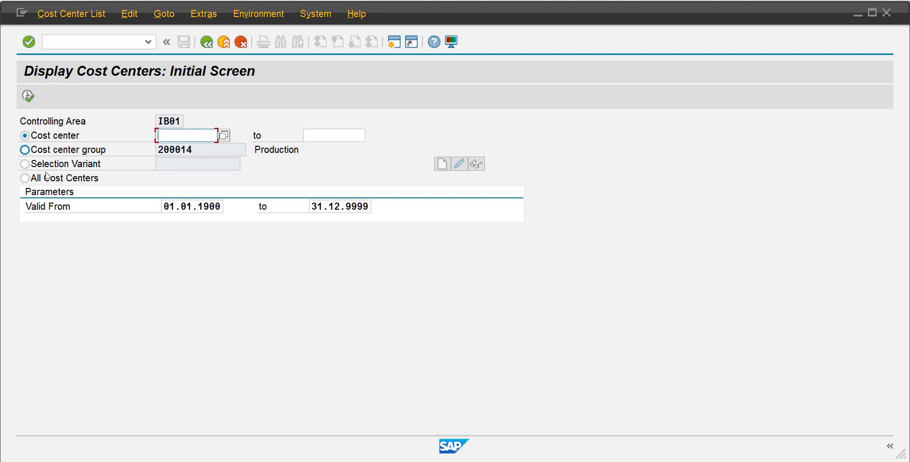
left_click(23, 180)
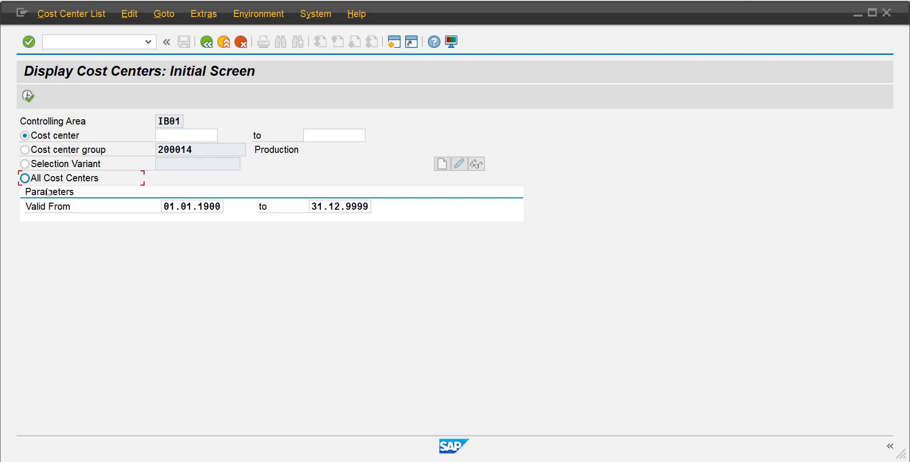
left_click(26, 98)
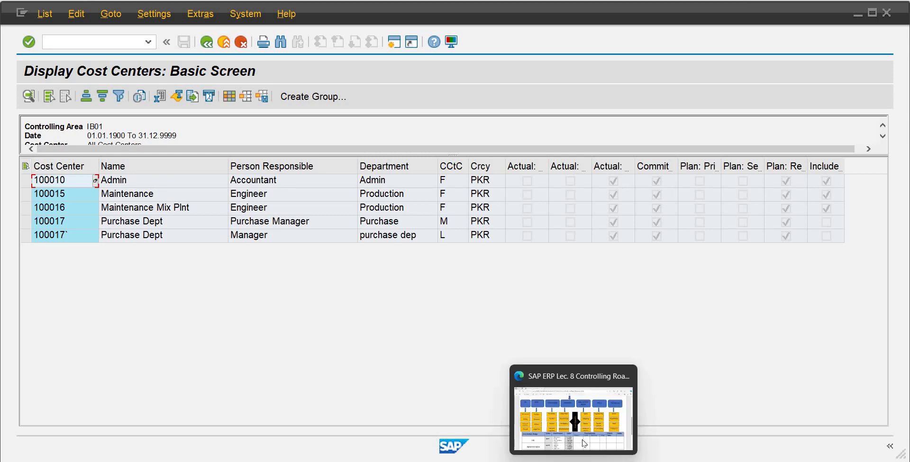
- Review the HR and Admin cost centers in the Controlling roadmap PDF and return to the SAP Create Cost Center window
left_click(585, 443)
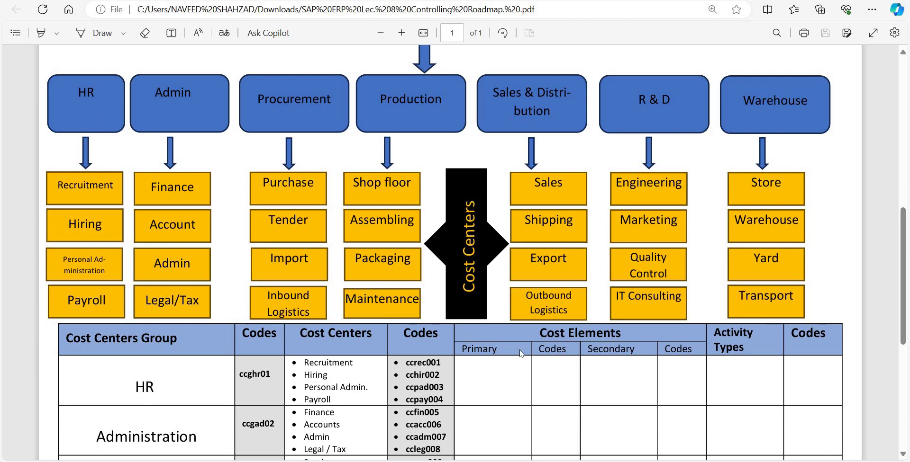
left_click_drag(115, 222, 56, 214)
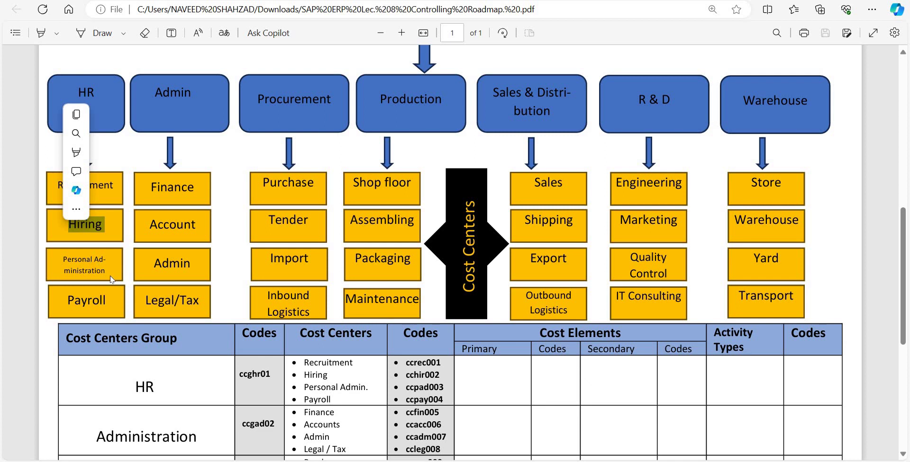
left_click_drag(107, 272, 58, 262)
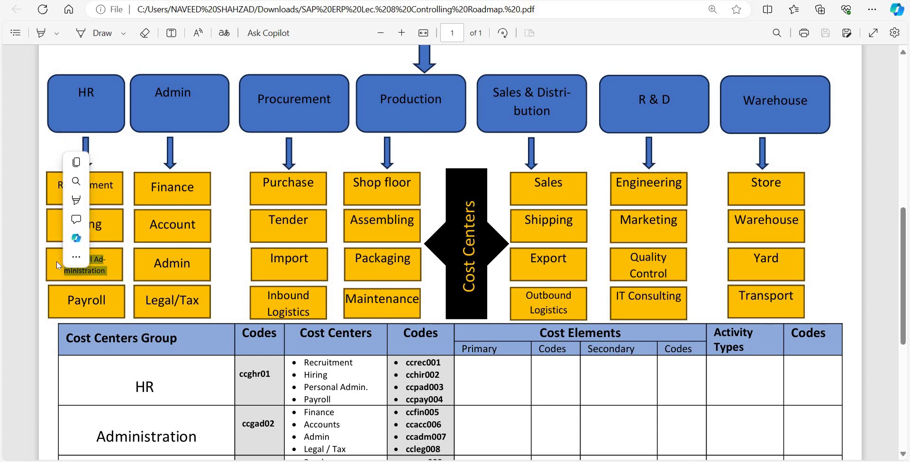
left_click(57, 261)
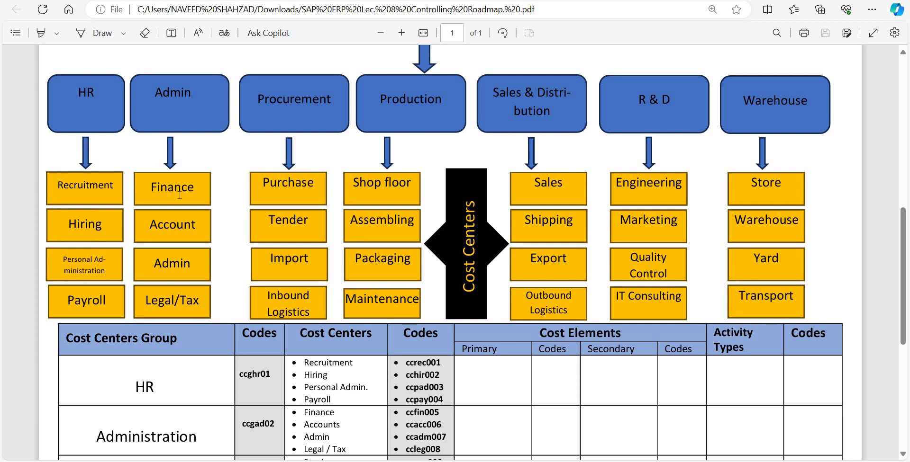
left_click_drag(197, 187, 161, 188)
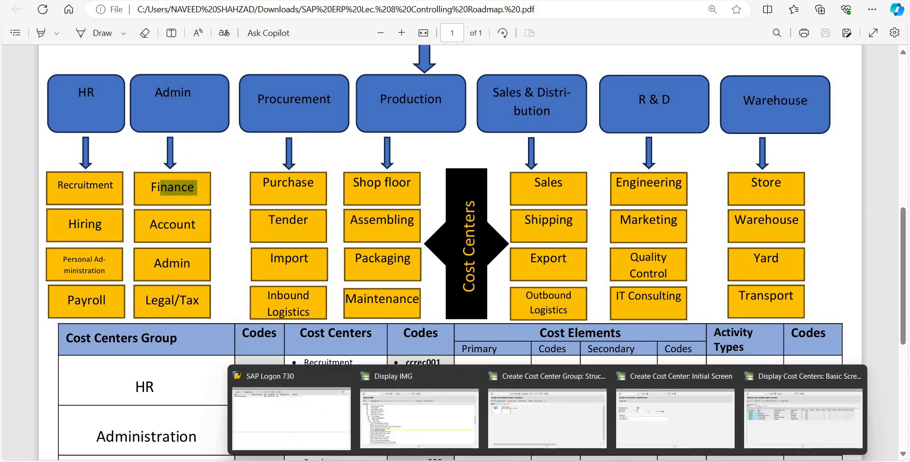
left_click(676, 436)
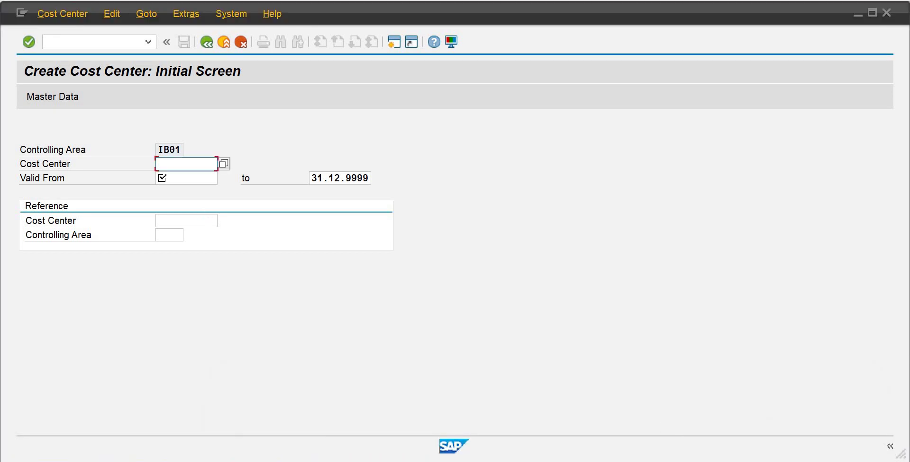
mouse_move(794, 437)
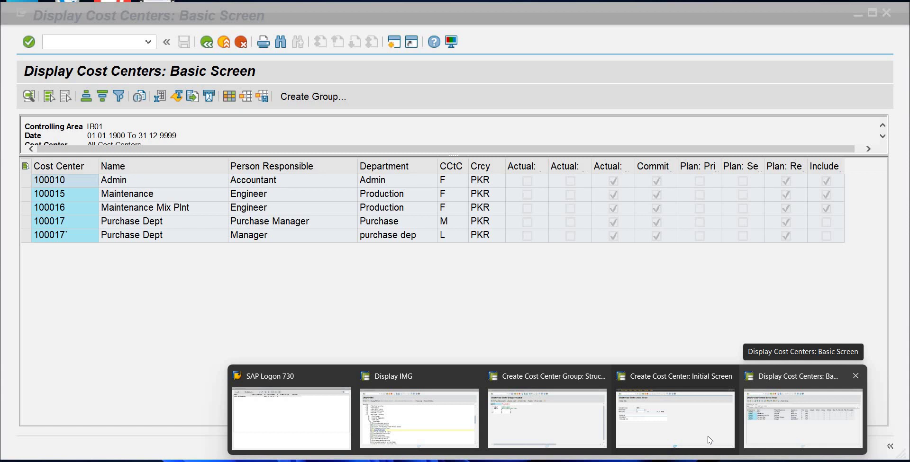
- Check the list of existing IB01 cost centers and return to the Create Cost Center initial screen
mouse_move(709, 440)
left_click(782, 435)
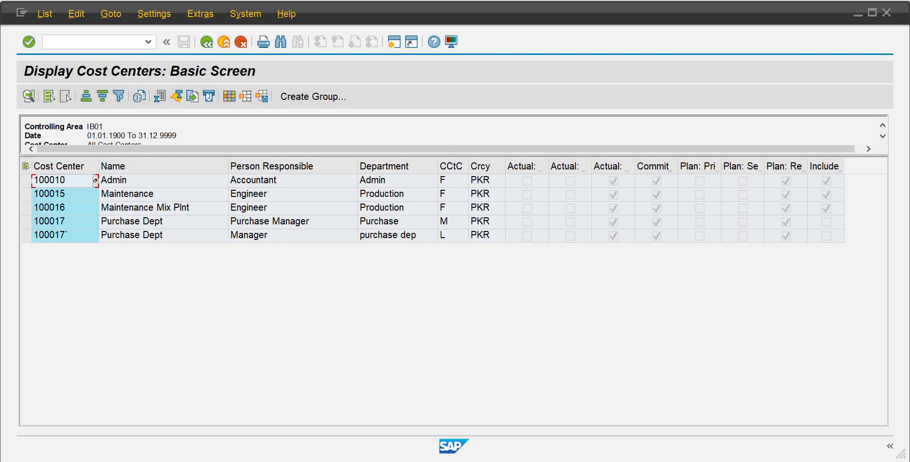
mouse_move(660, 428)
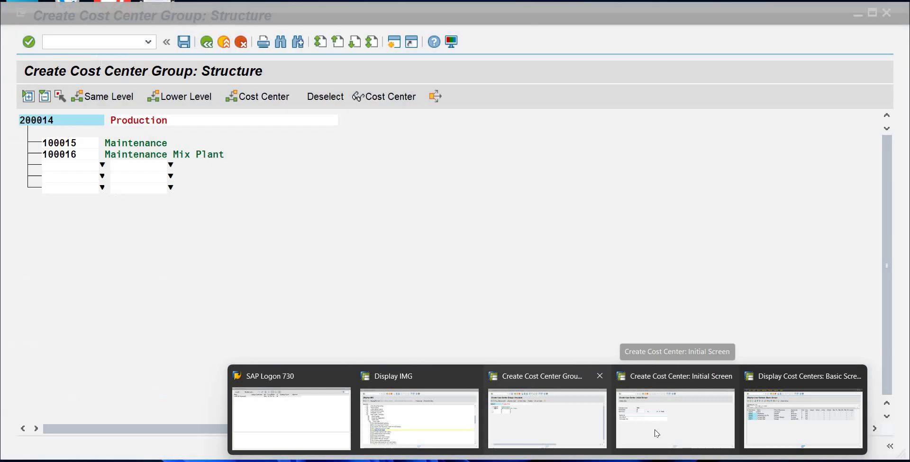
left_click(657, 434)
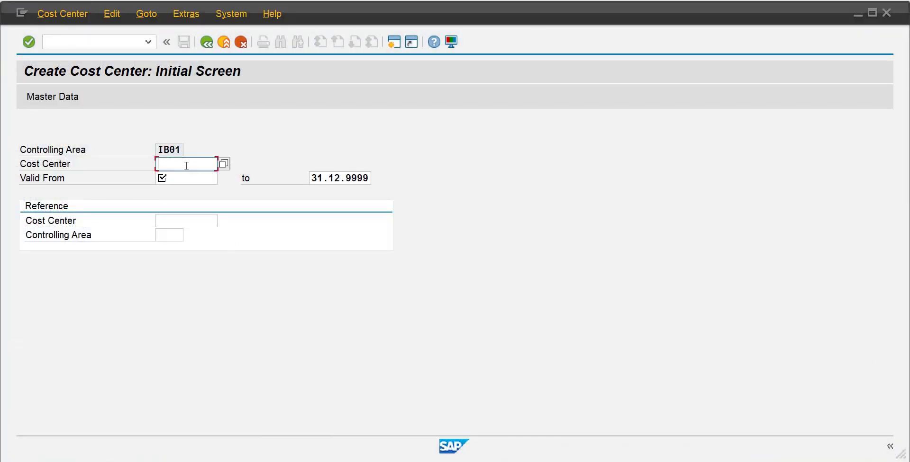
- Start creating cost center 100011 in controlling area IB01 with validity from 01.01.2023
type("1")
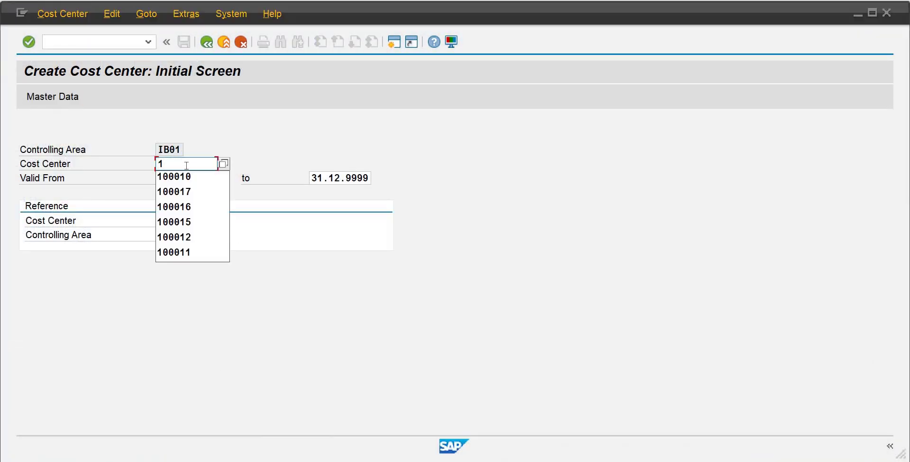
key("Down")
key("Down")
key("Up")
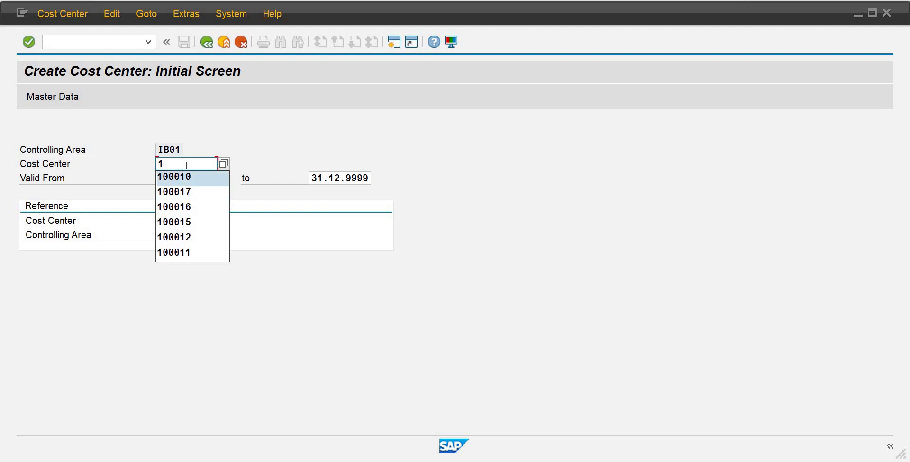
key("Return")
key("BackSpace")
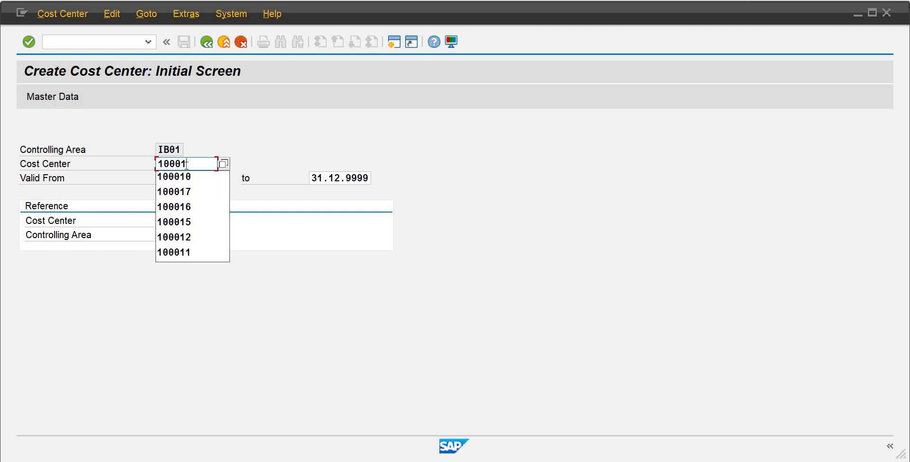
type("1")
key("Tab")
type("0")
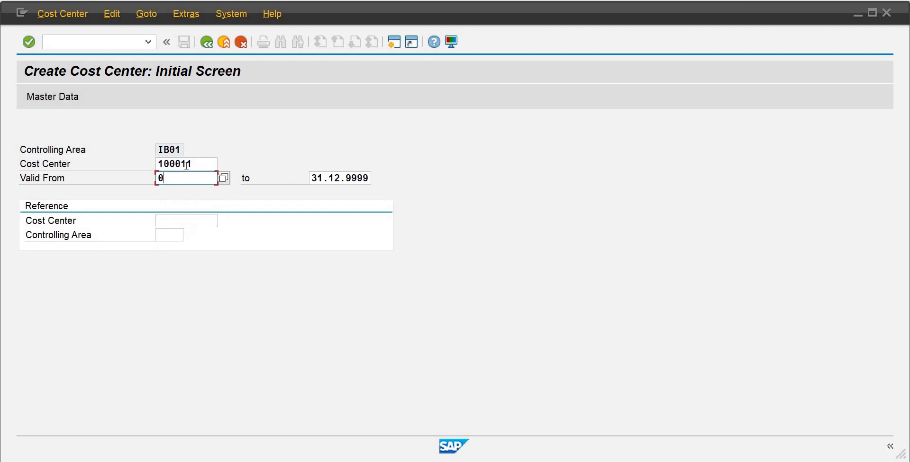
type("1.")
key("Down")
key("Return")
key("Return")
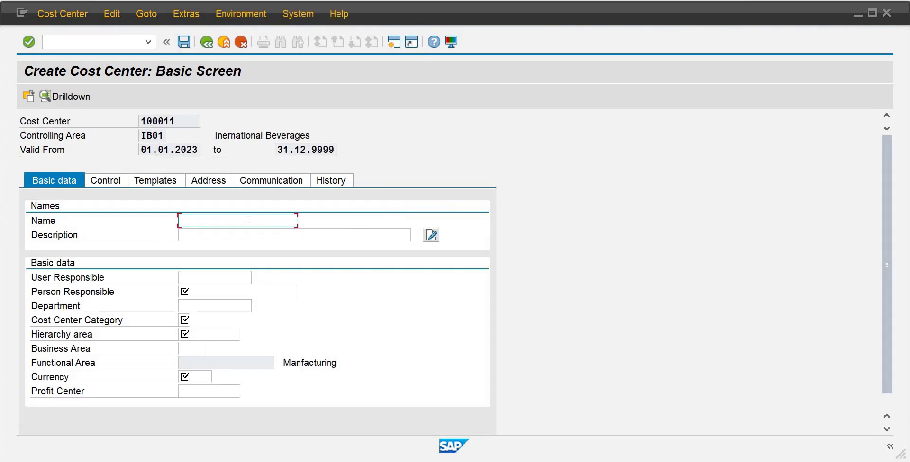
- Enter Finance Dept as both the name and the description of cost center 100011
type("Fn")
key("BackSpace")
key("Down")
key("Tab")
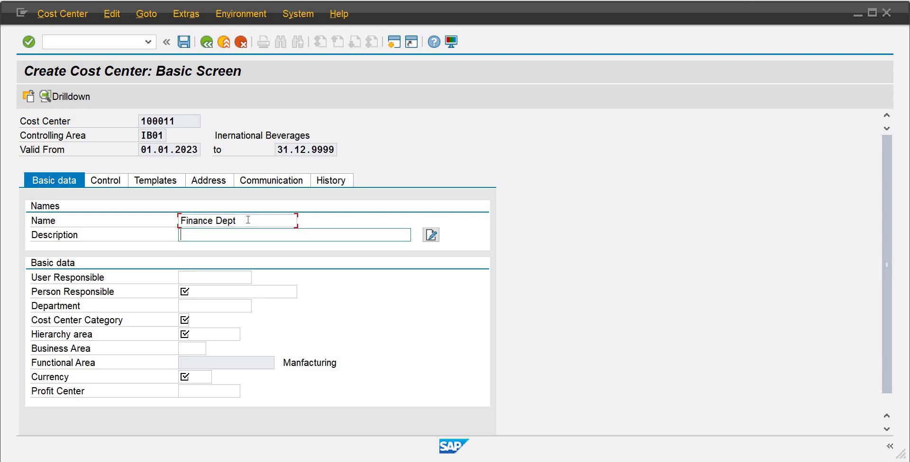
type("F")
key("Down")
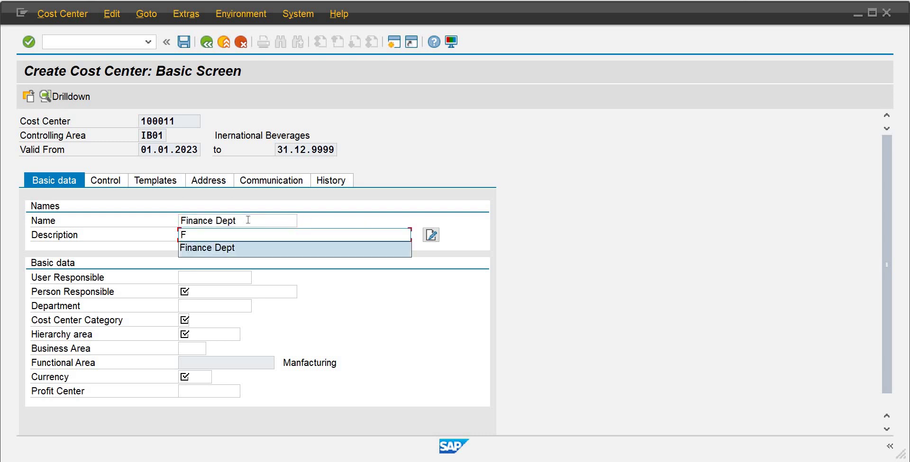
key("Tab")
- Set the user responsible to sapience, the person responsible to Finance Manager and the department to Finance
type("S")
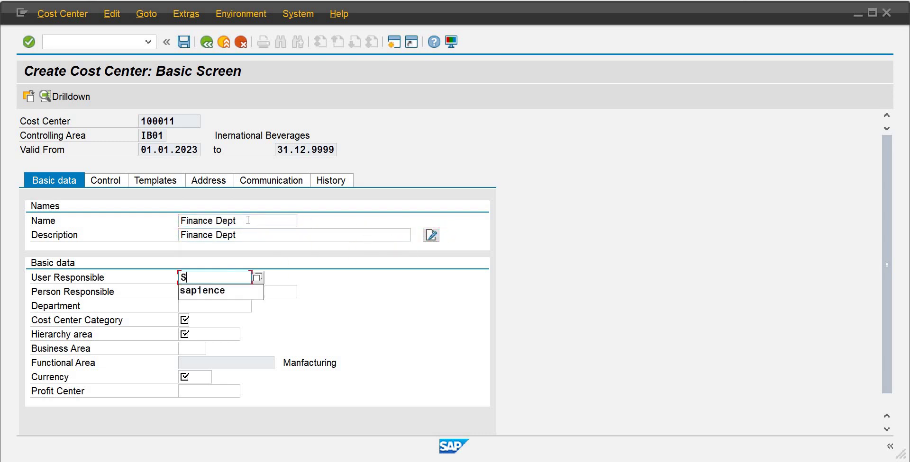
key("Down")
key("Tab")
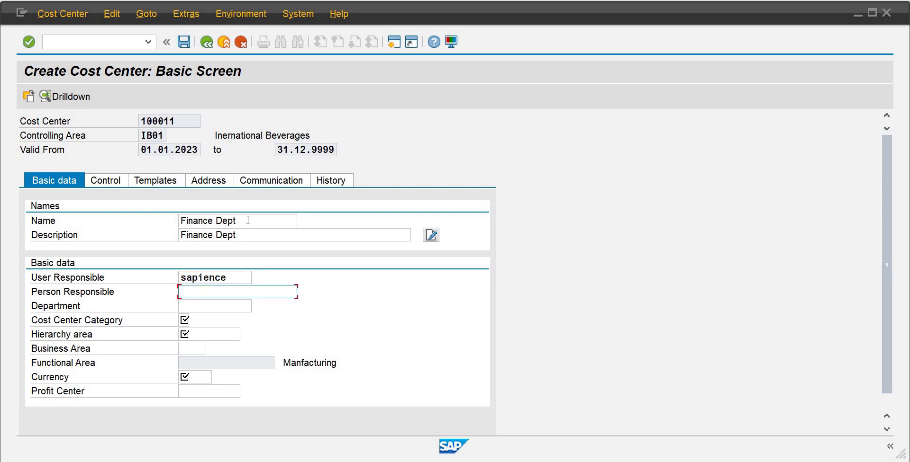
type("Finance")
type("Manager")
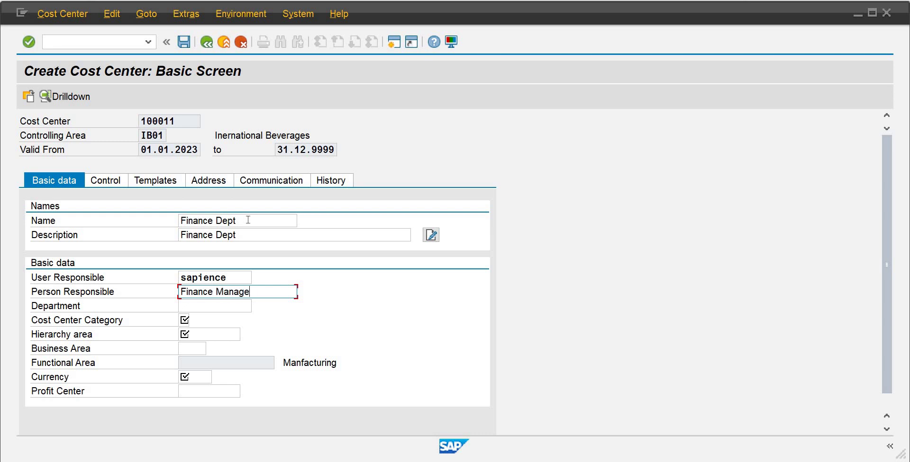
key("Tab")
type("Fina")
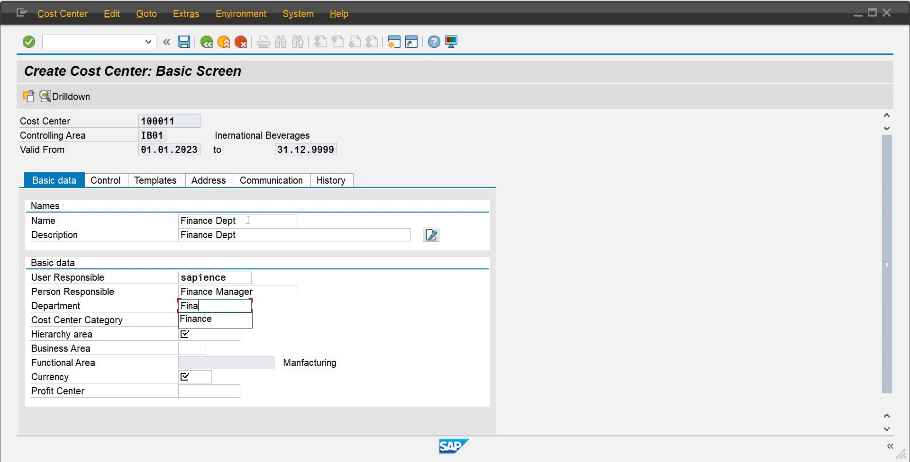
key("Down")
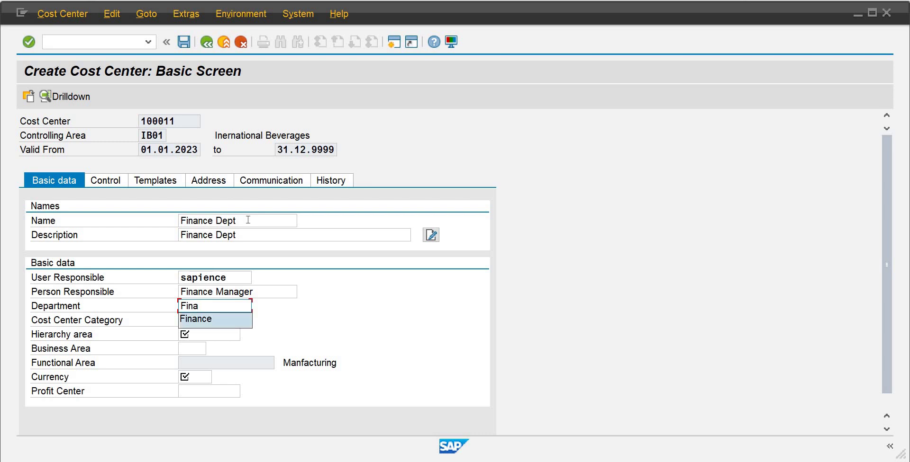
key("Tab")
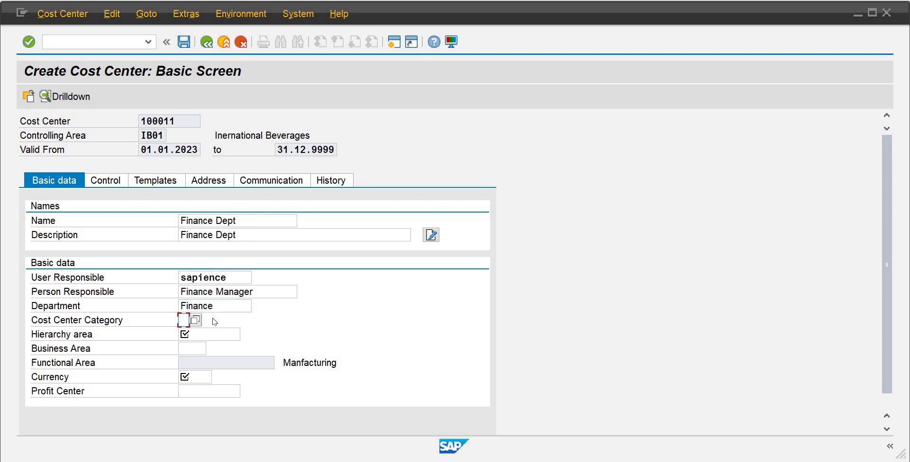
- Choose cost center category X (Finance & Accounts) and assign hierarchy area SHIB01
left_click(195, 320)
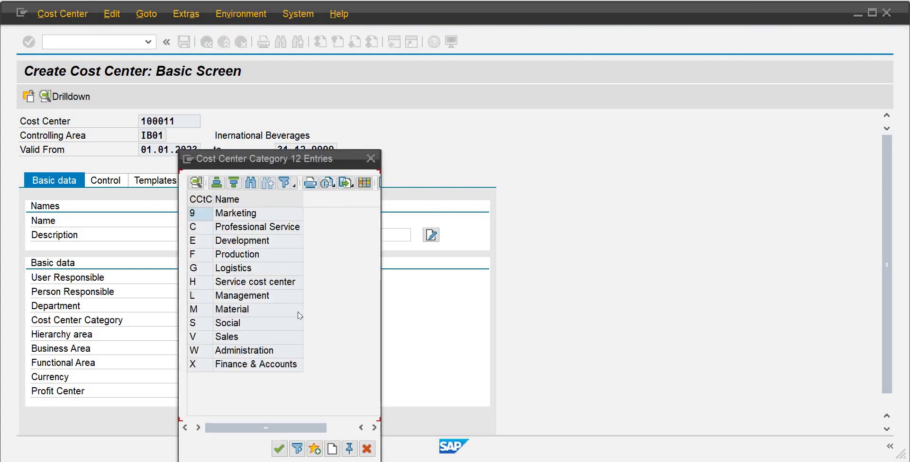
double_click(290, 366)
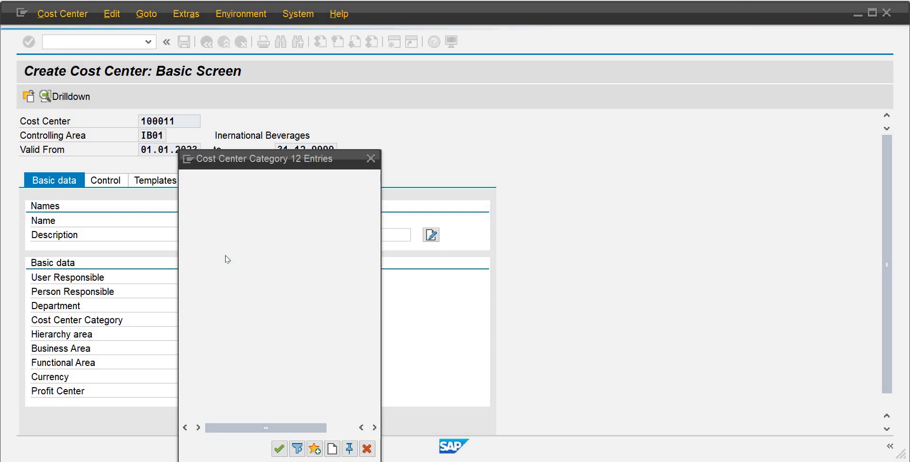
left_click(198, 335)
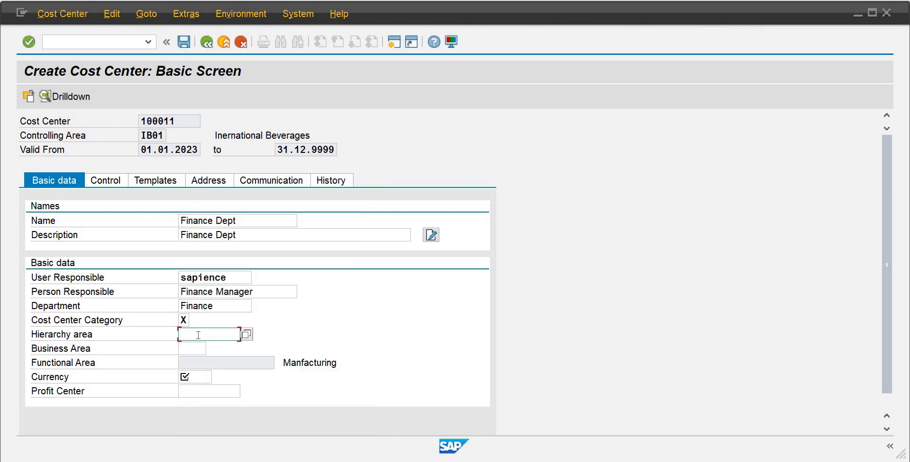
type("s")
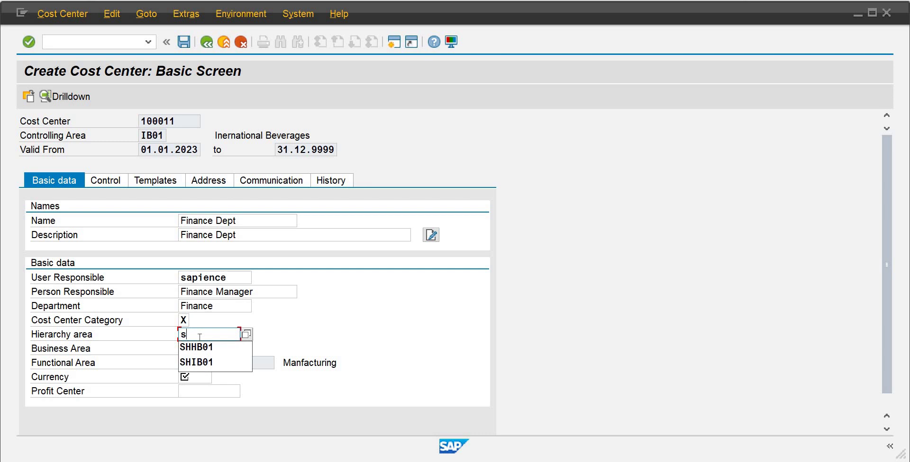
key("Down")
key("Down")
key("Return")
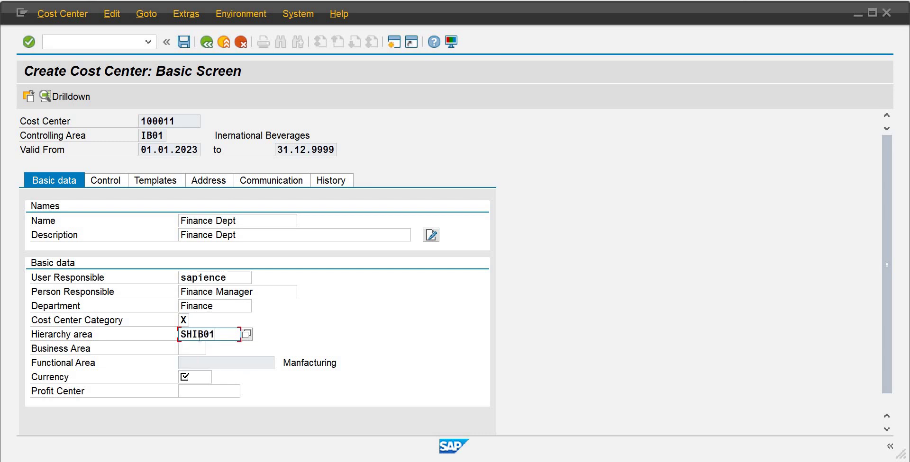
key("Tab")
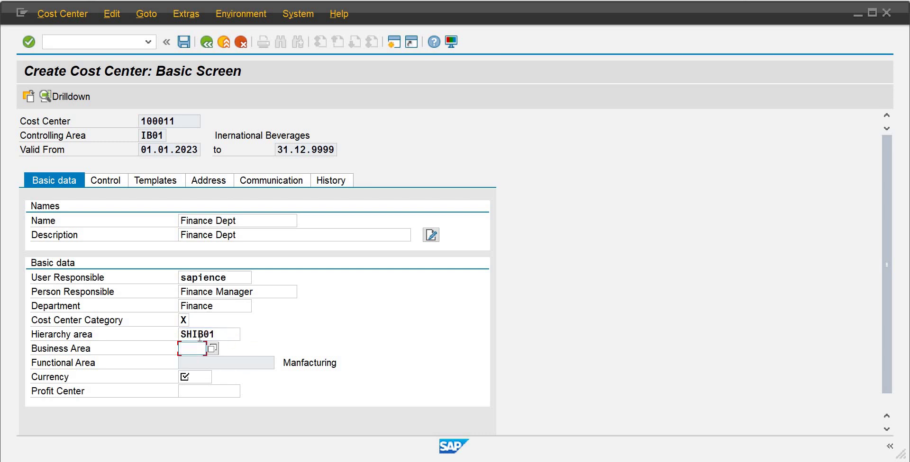
- Set the cost center's business area to BAIB and its currency to PKR
type("b")
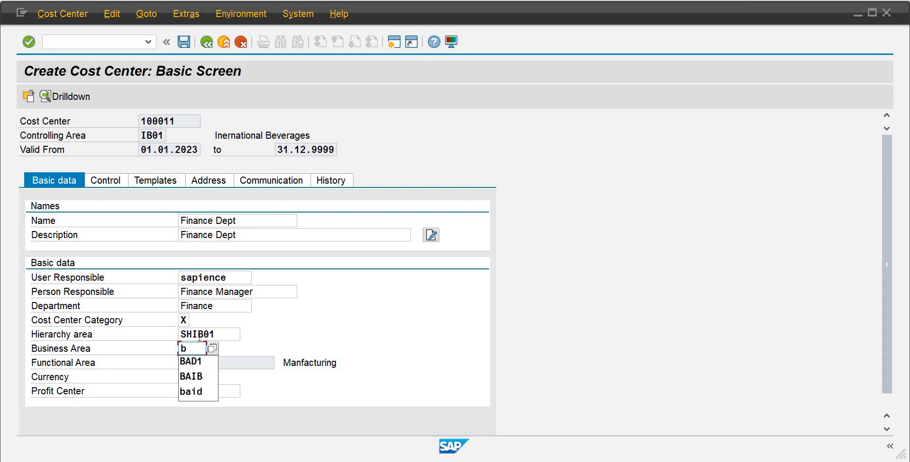
key("Down")
key("Down")
key("Return")
key("Tab")
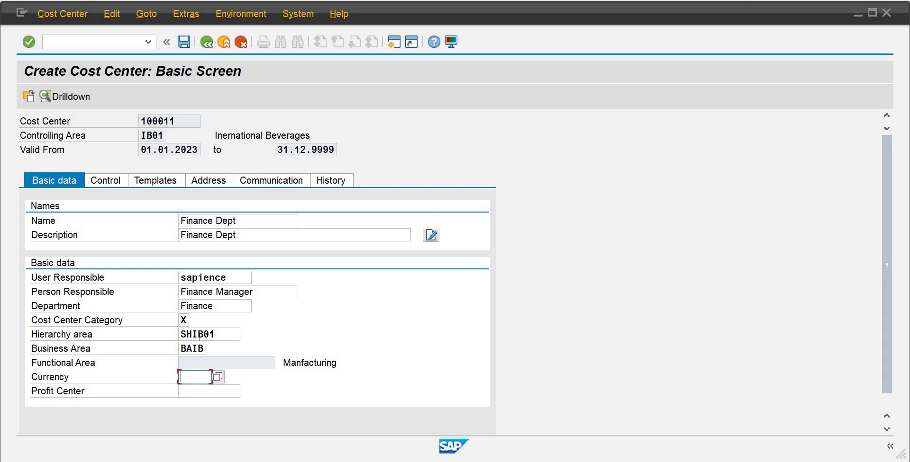
type("pkr")
key("Tab")
- Try to assign profit center 500010 to the Finance cost center, and replace it with 500011
type("5")
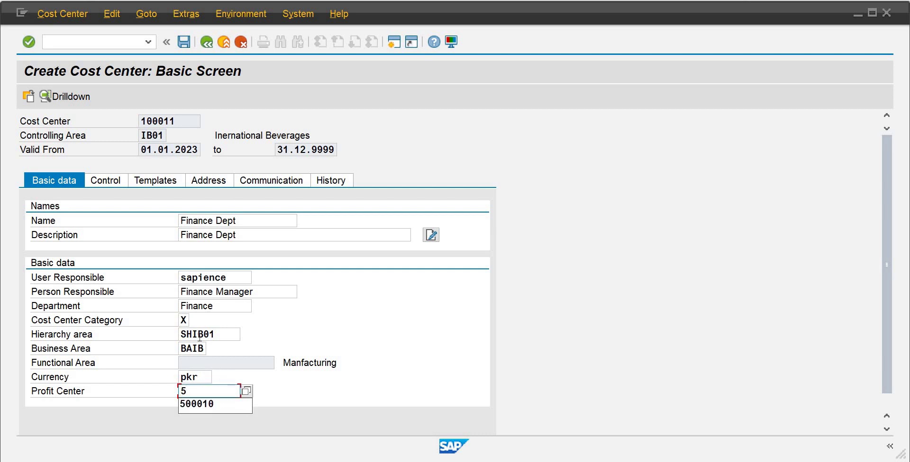
key("Return")
key("Return")
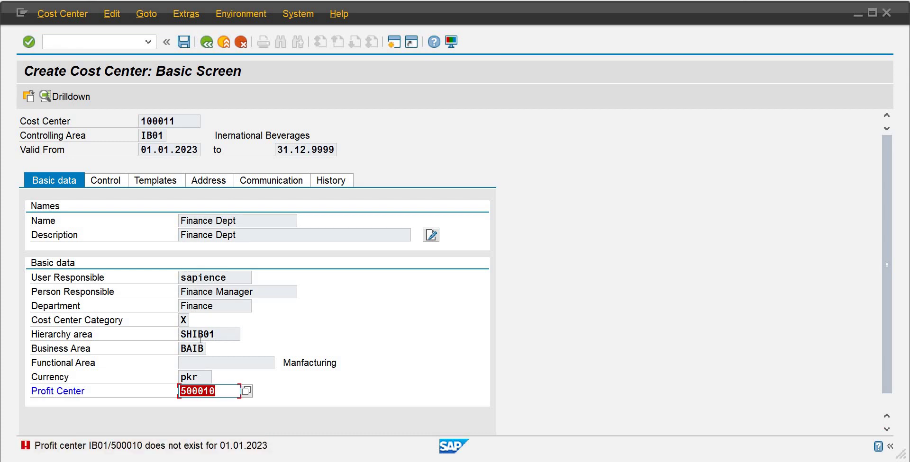
left_click(219, 392)
key("BackSpace")
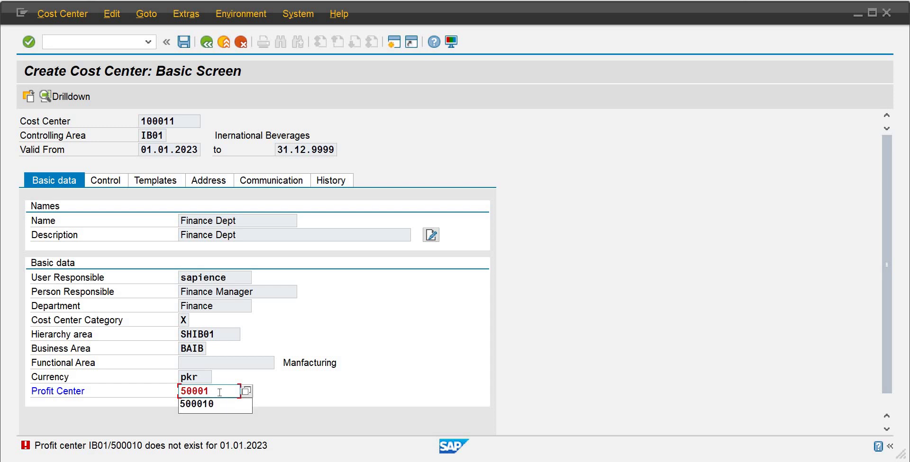
type("1")
key("Return")
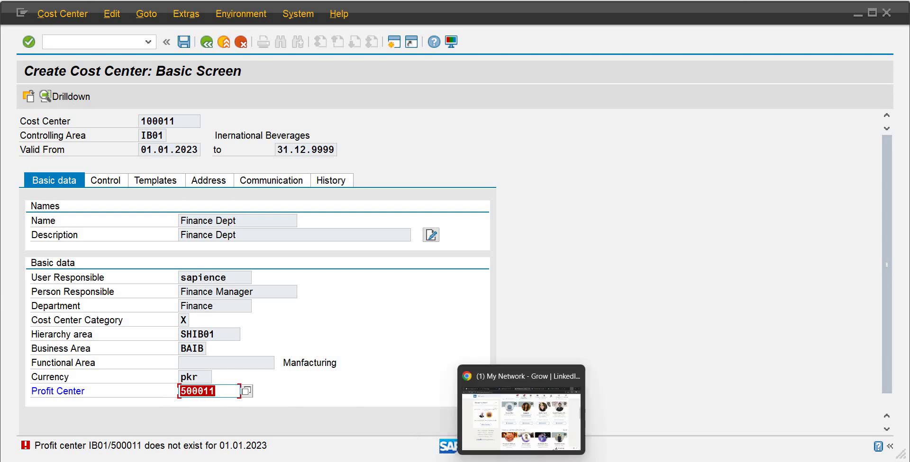
- Go to Define Profit Center in the Display IMG session and try to create profit center 500011 in controlling area IB01
mouse_move(547, 461)
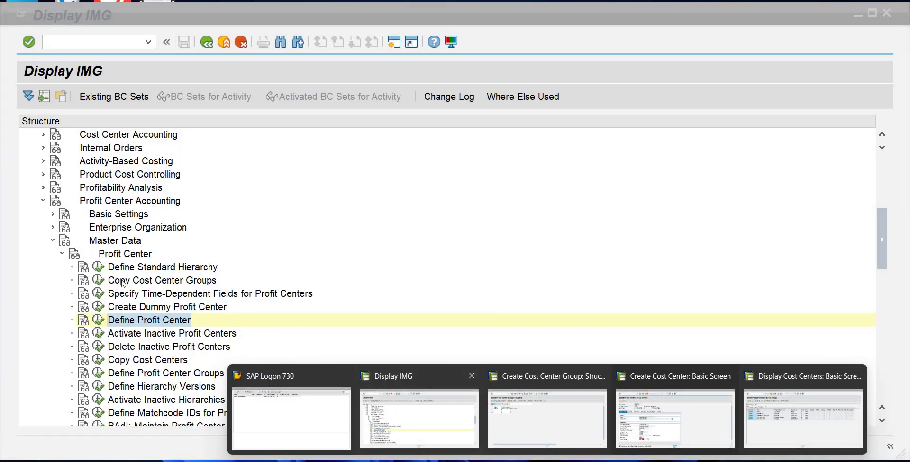
left_click(452, 421)
left_click(98, 320)
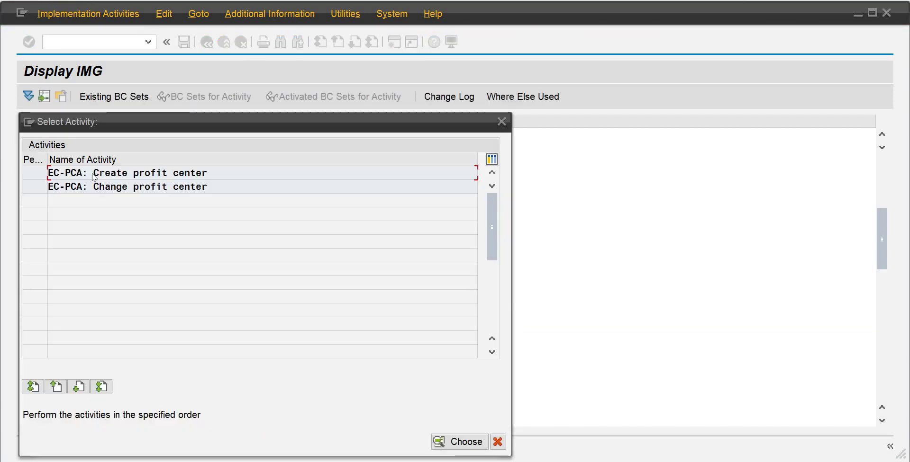
double_click(93, 173)
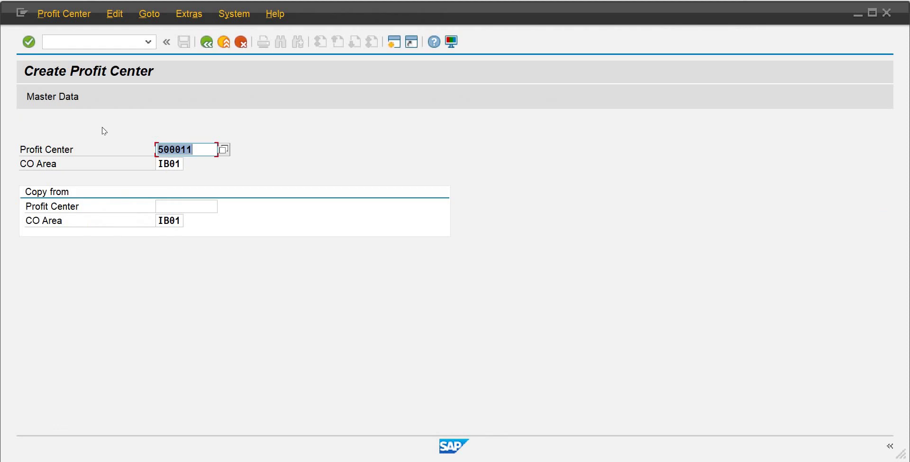
left_click(53, 95)
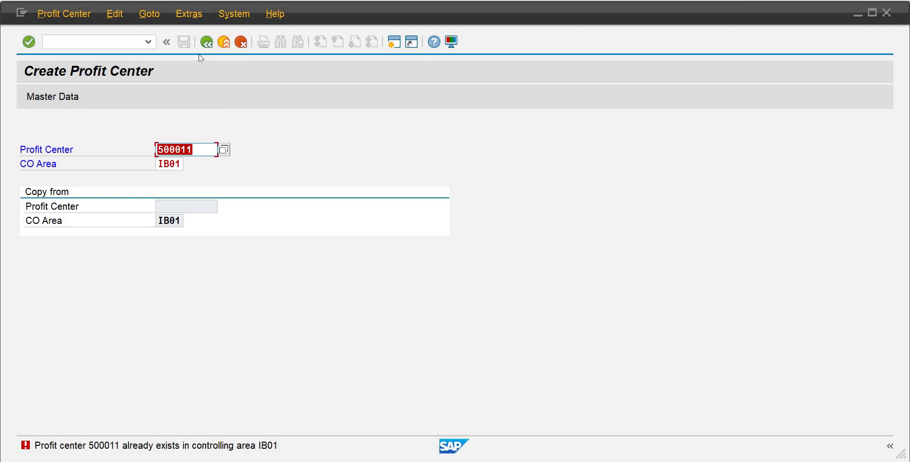
left_click(207, 43)
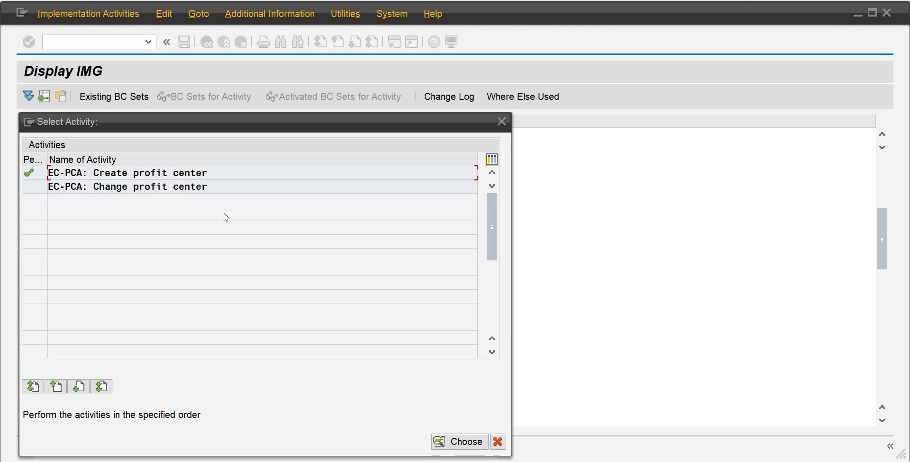
- Open profit center 500011 for changing and review its company code, address, communication and history data
double_click(163, 186)
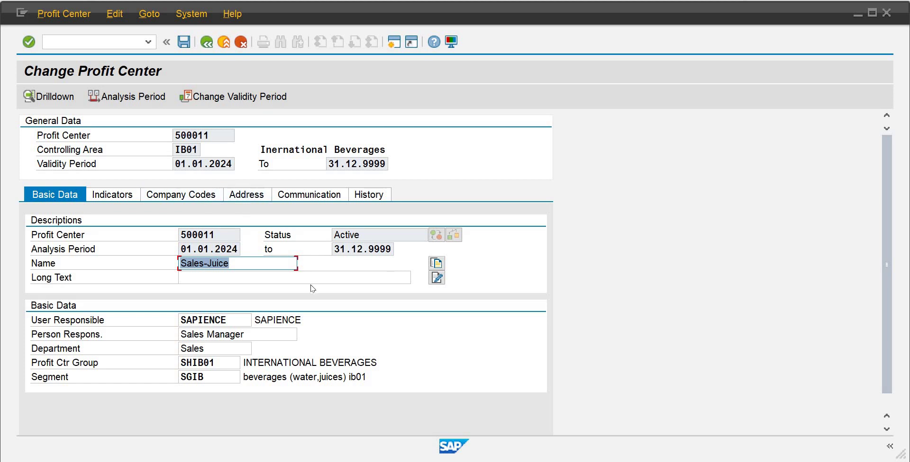
left_click(111, 196)
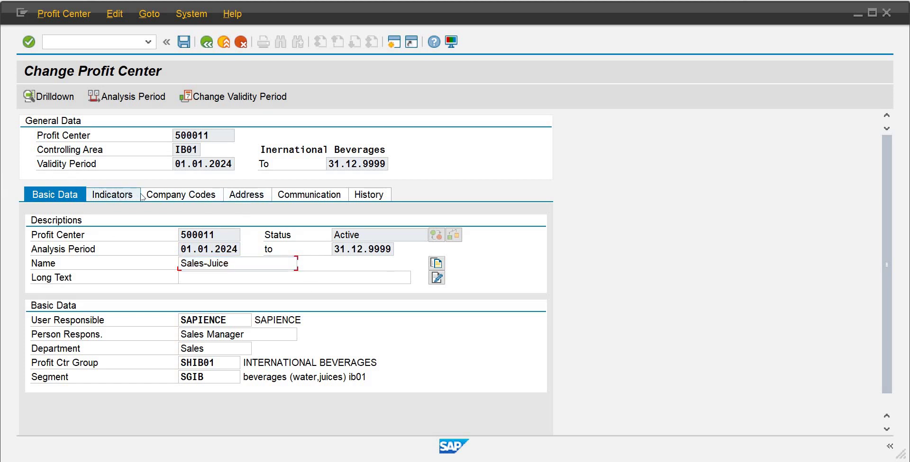
left_click(179, 198)
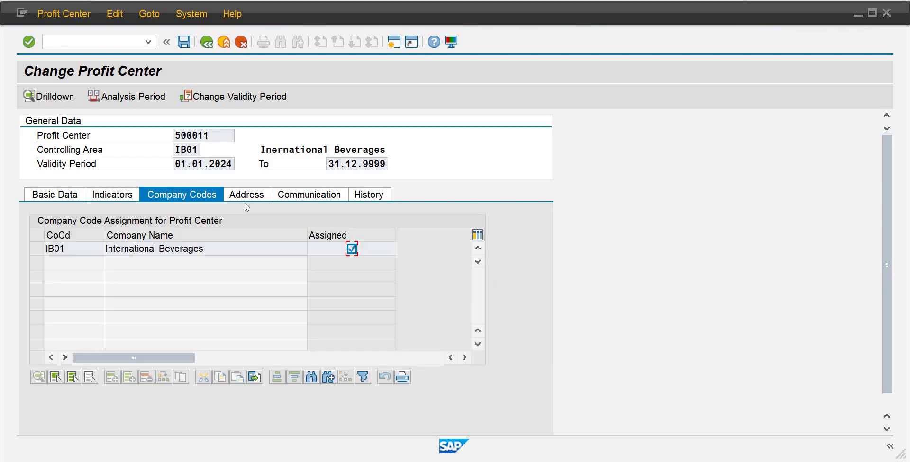
left_click(247, 196)
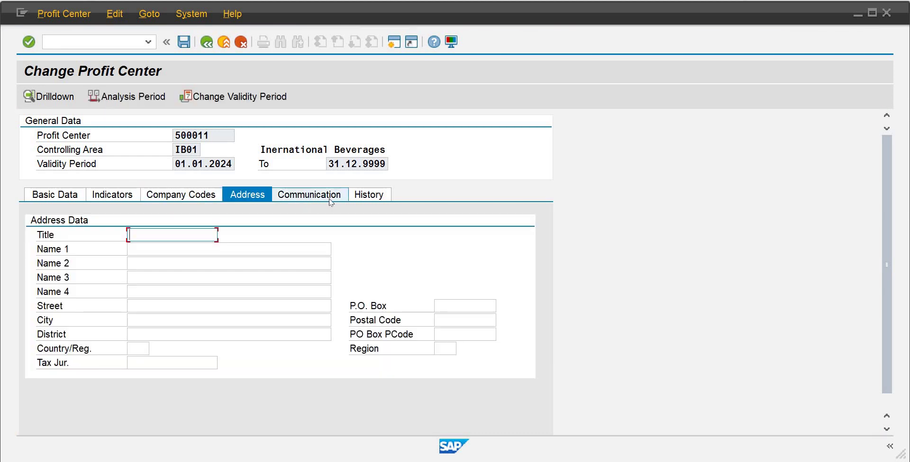
left_click(308, 198)
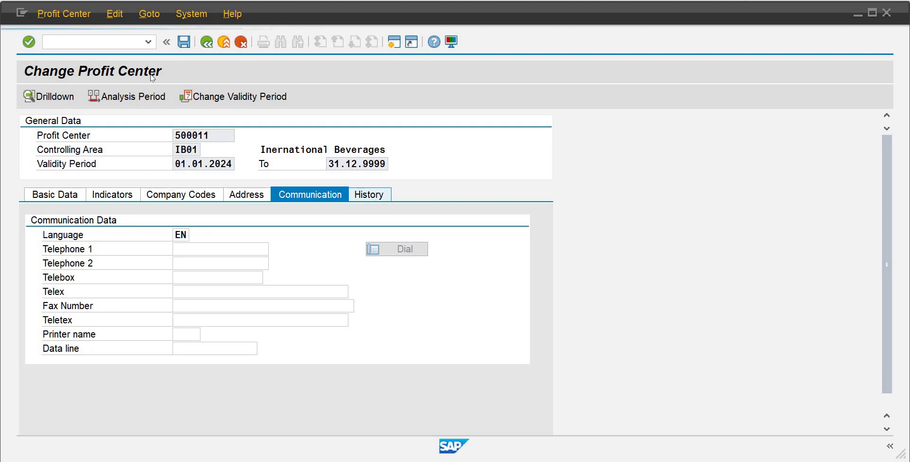
left_click(369, 195)
left_click(182, 44)
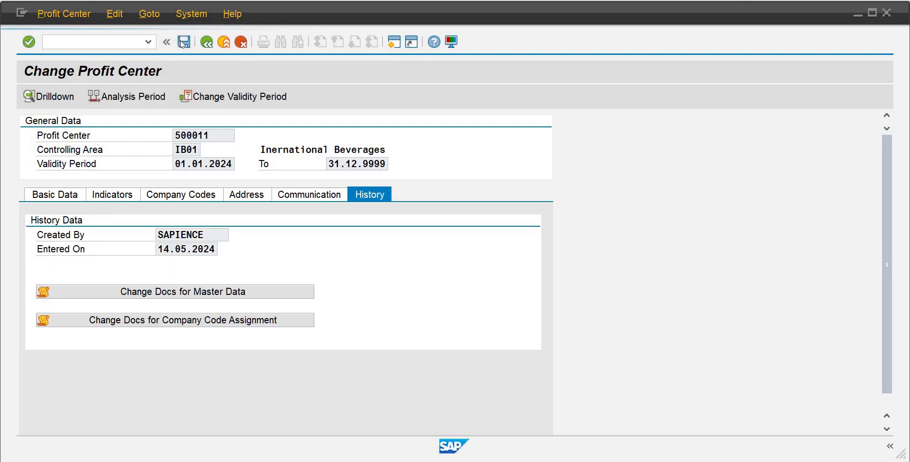
- Switch to the Create Cost Center session and discard the unsaved data for cost center 100011, returning to the initial screen
mouse_move(521, 461)
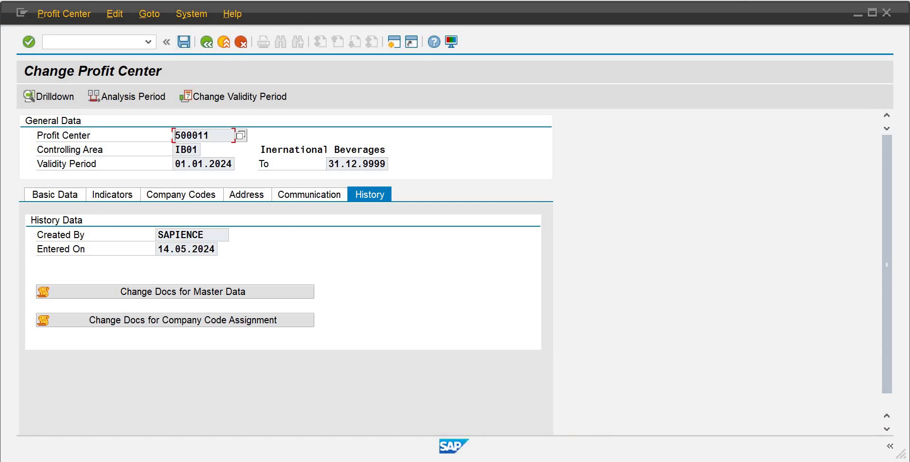
left_click(656, 429)
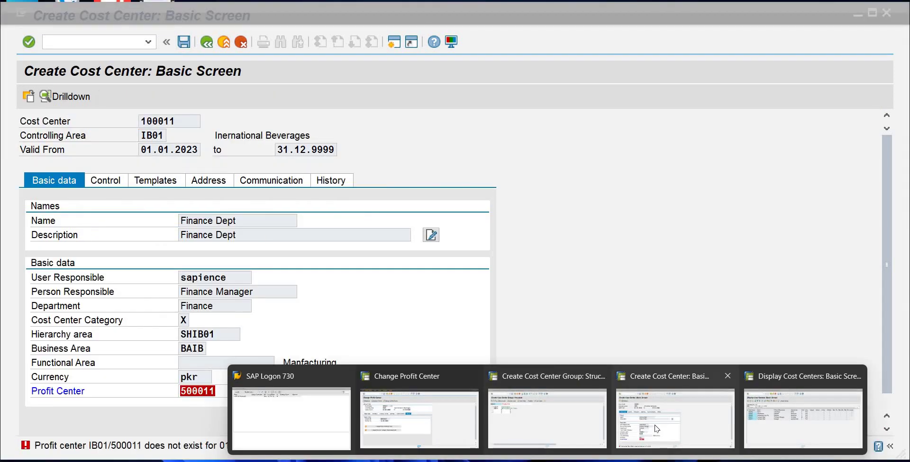
left_click(656, 429)
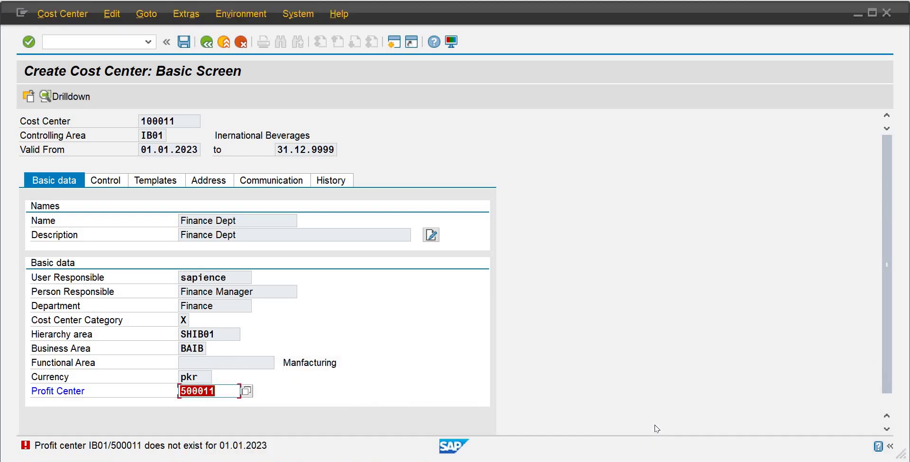
key("Return")
left_click_drag(140, 150, 187, 149)
key("Return")
left_click(231, 180)
left_click(276, 218)
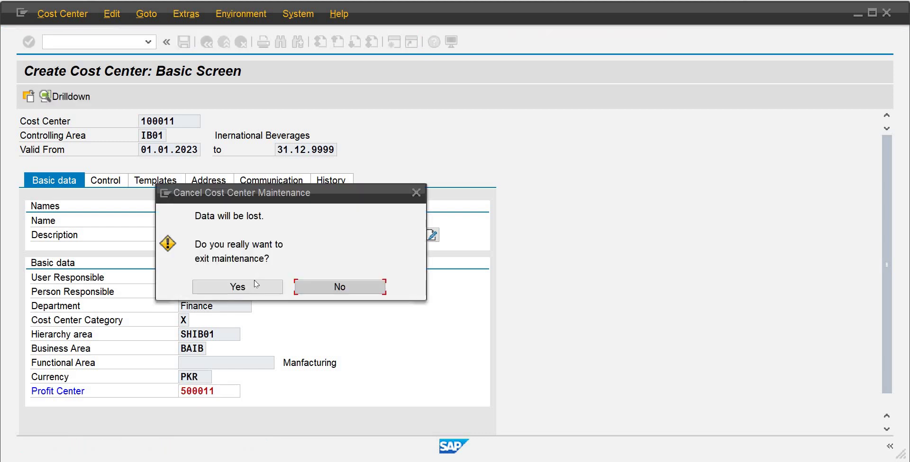
key("Left")
key("Return")
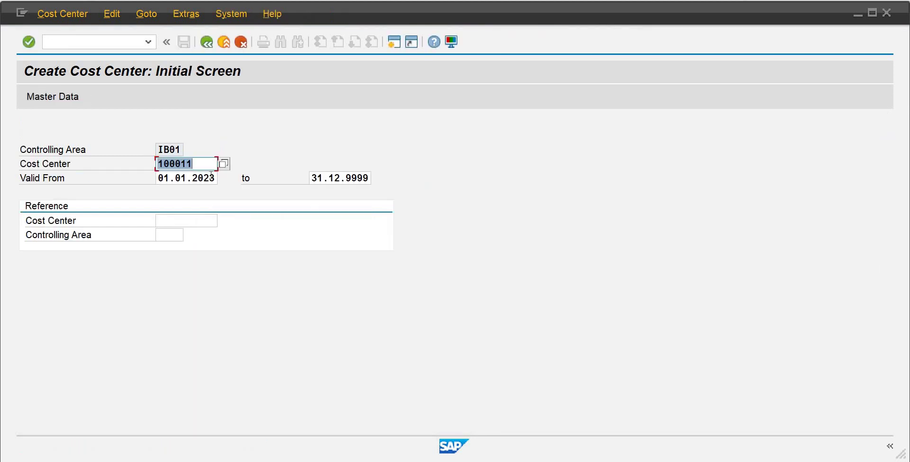
- Set the valid-from date of cost center 100011 to 01.01.2024 and open its master data
left_click(214, 178)
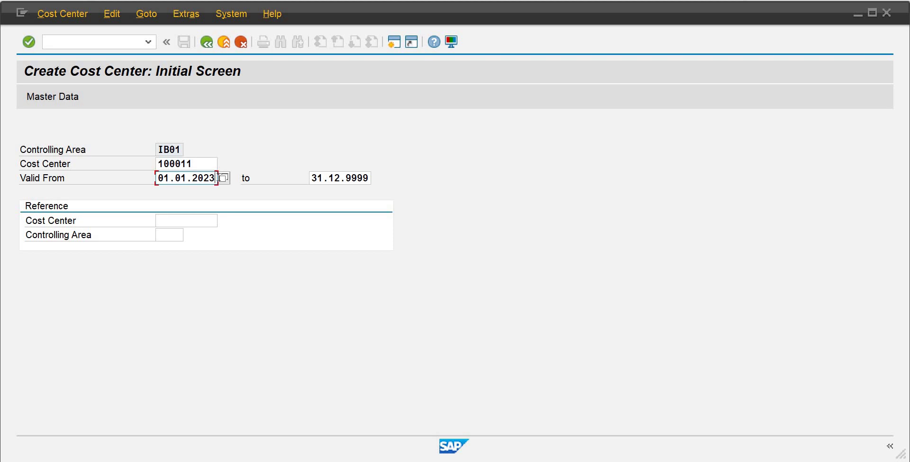
key("BackSpace")
type("4")
left_click(50, 98)
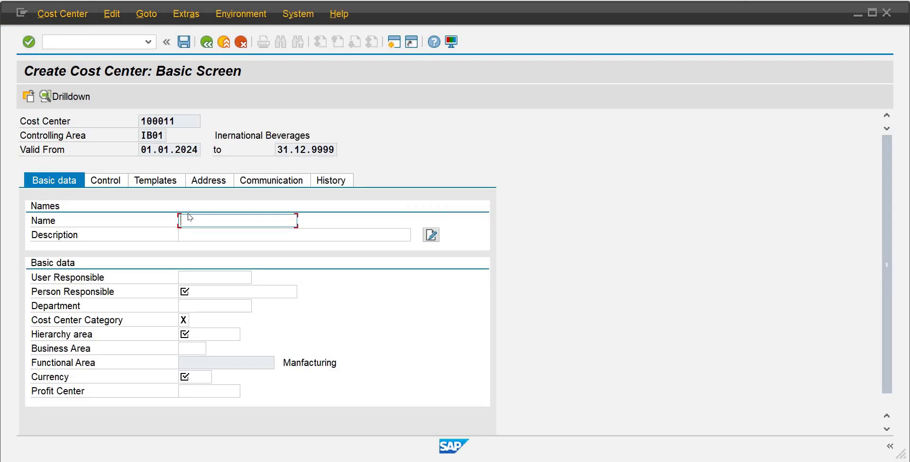
- Enter Finance Dept as both the name and the description of cost center 100011
type("F")
key("Down")
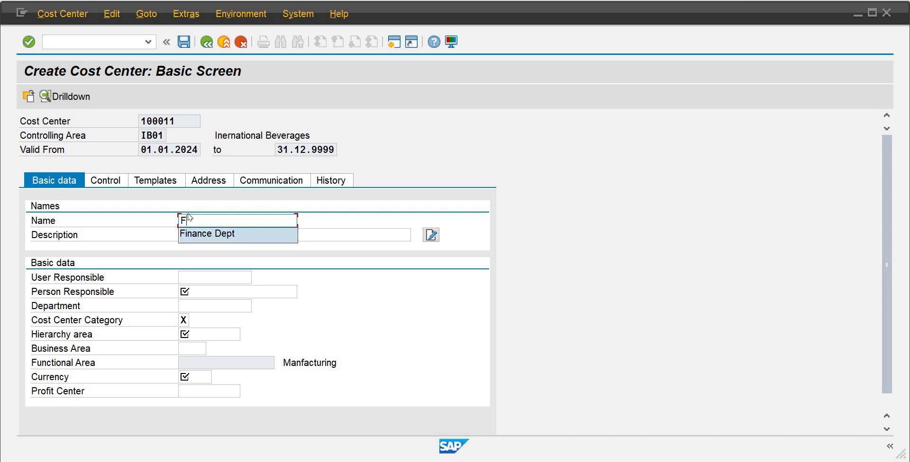
key("Return")
key("Tab")
type("F")
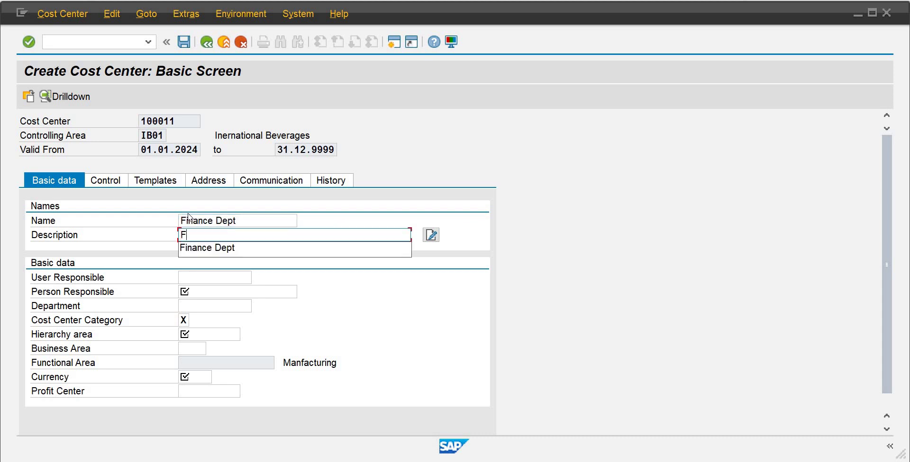
key("Down")
key("Return")
key("Tab")
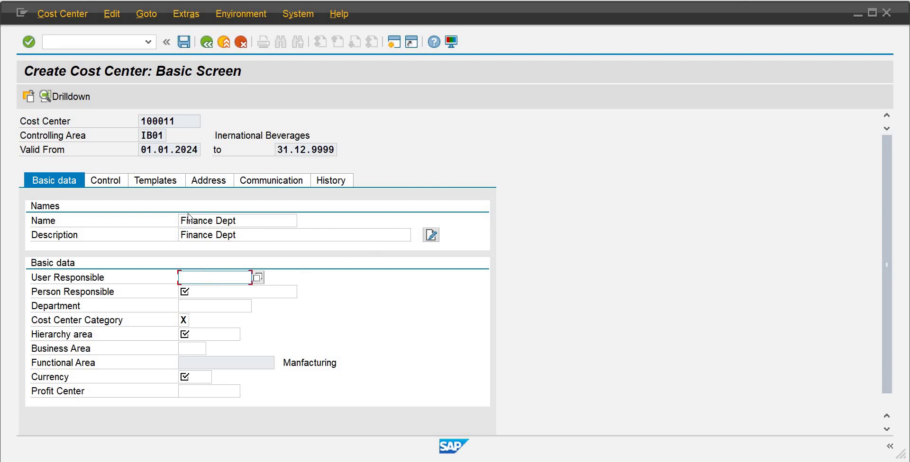
- Set the user responsible to sapience, the person responsible to Finance Manager and the department to Finance
type("s")
key("Down")
key("Tab")
key("Return")
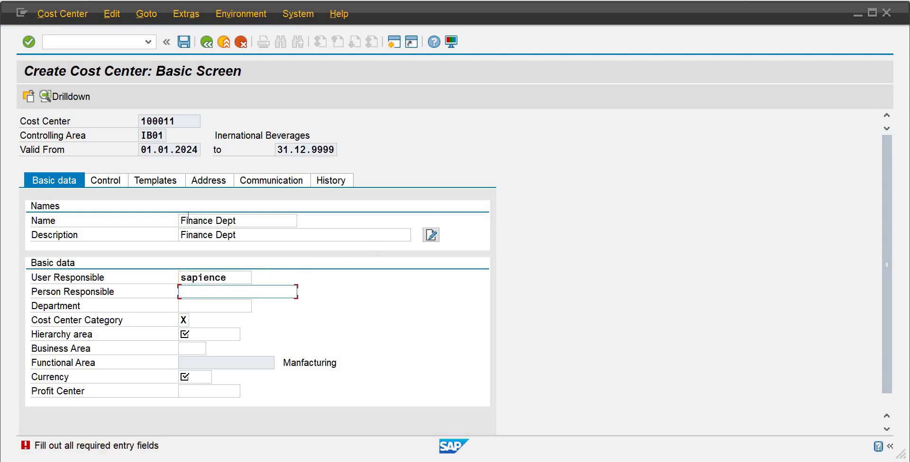
type("F")
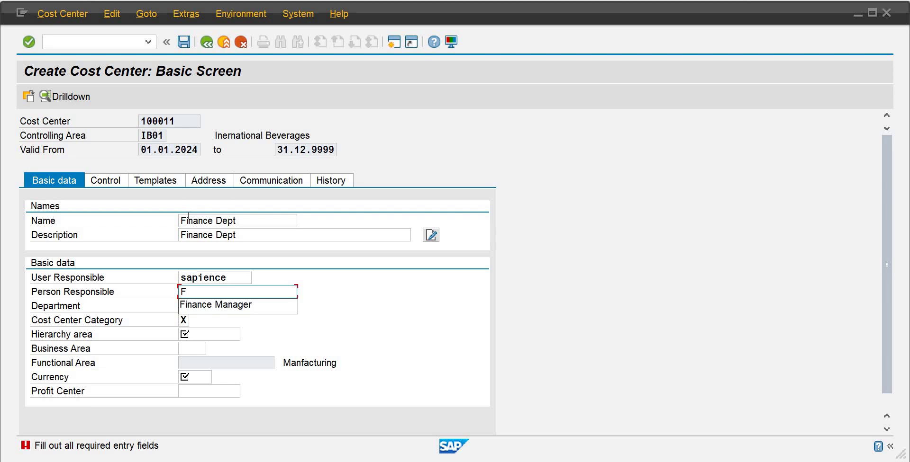
key("Down")
key("Tab")
type("F")
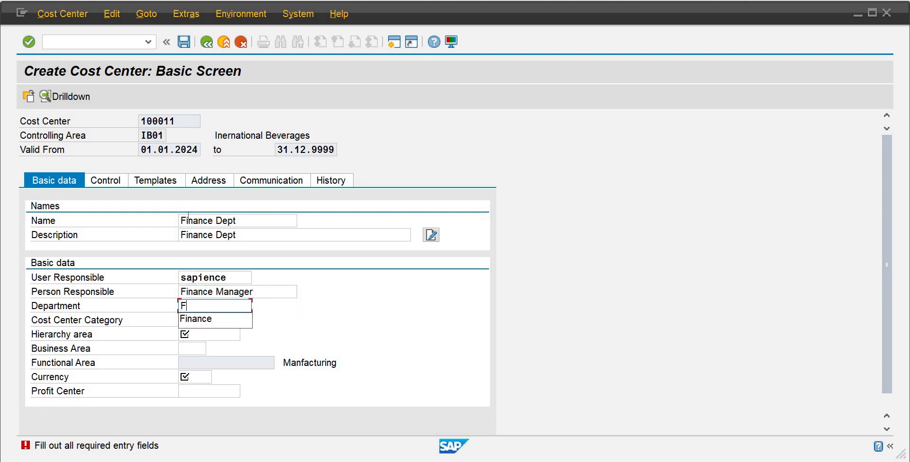
key("Down")
key("Tab")
key("Tab")
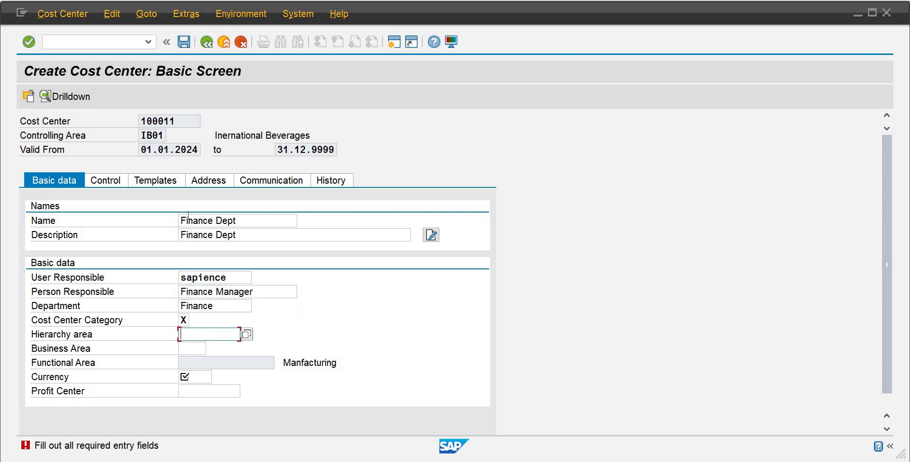
- Assign hierarchy area SHIB01, business area BAIB and currency PKR to the Finance Dept cost center
type("S")
key("Down")
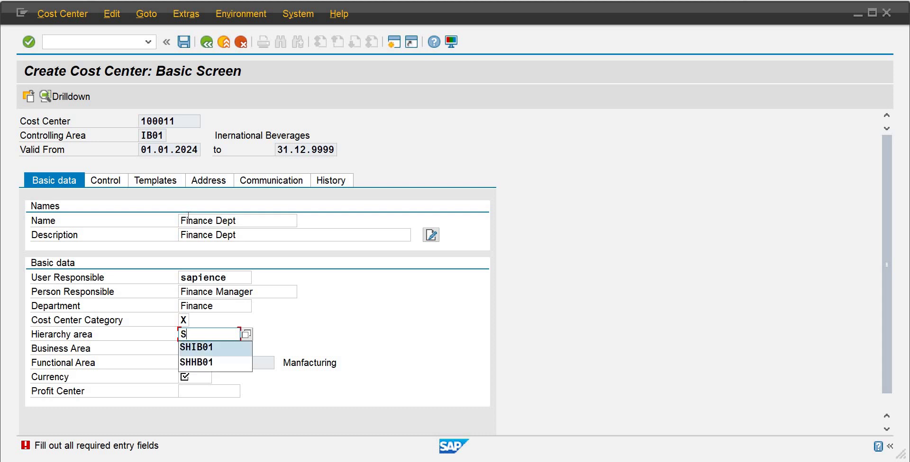
key("Tab")
type("b")
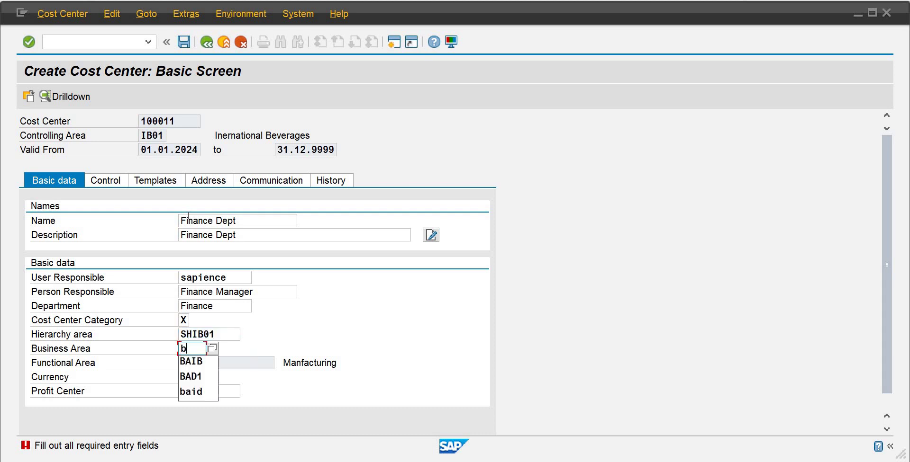
key("Down")
key("Tab")
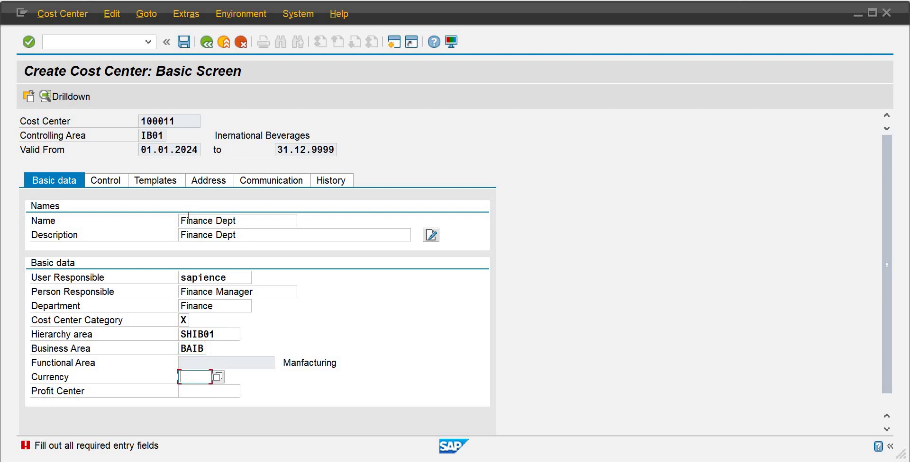
type("pkr")
key("Tab")
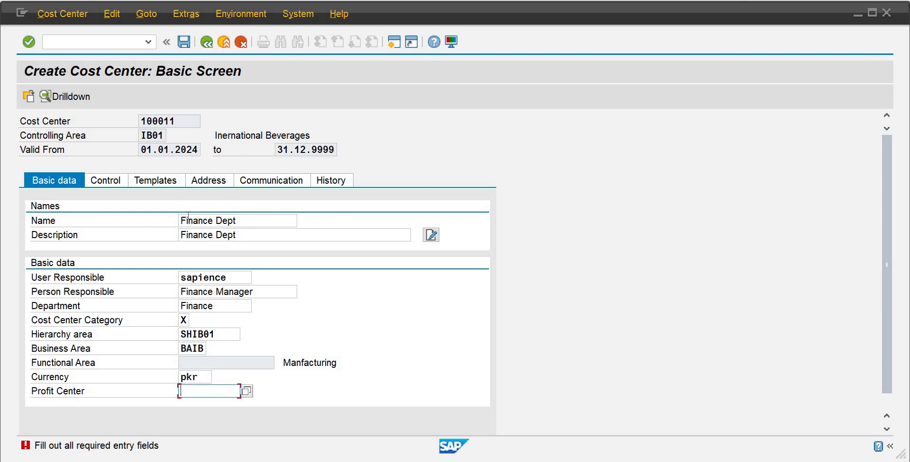
- Assign profit center 500011 to the Finance Dept cost center and validate the entries
type("5")
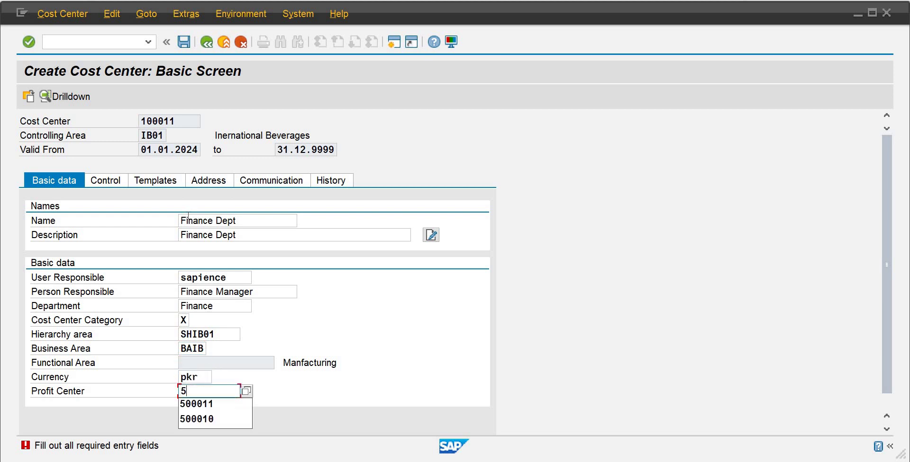
key("Down")
key("Return")
key("Return")
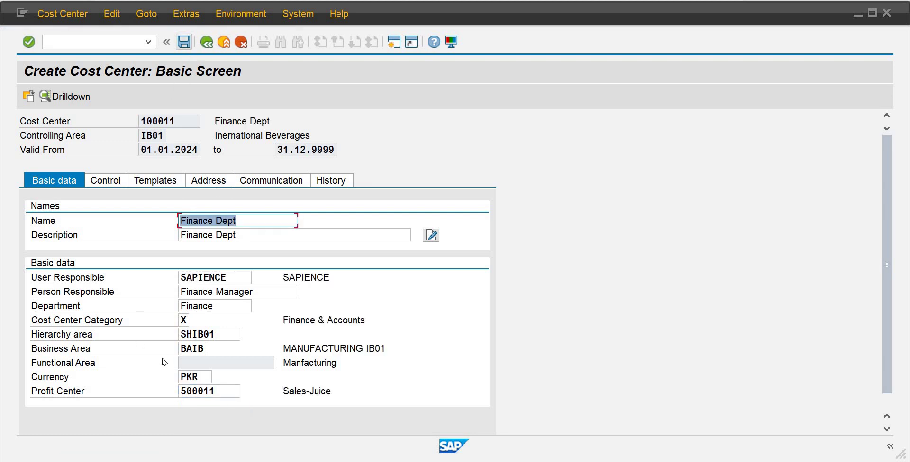
- Change the Finance Dept cost center's profit center to 500010 and save the cost center
left_click(219, 396)
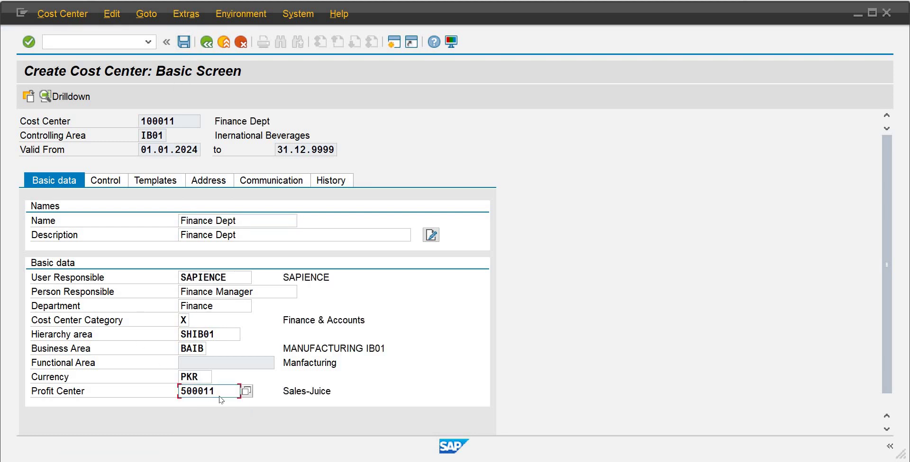
key("BackSpace")
type("0")
left_click(184, 42)
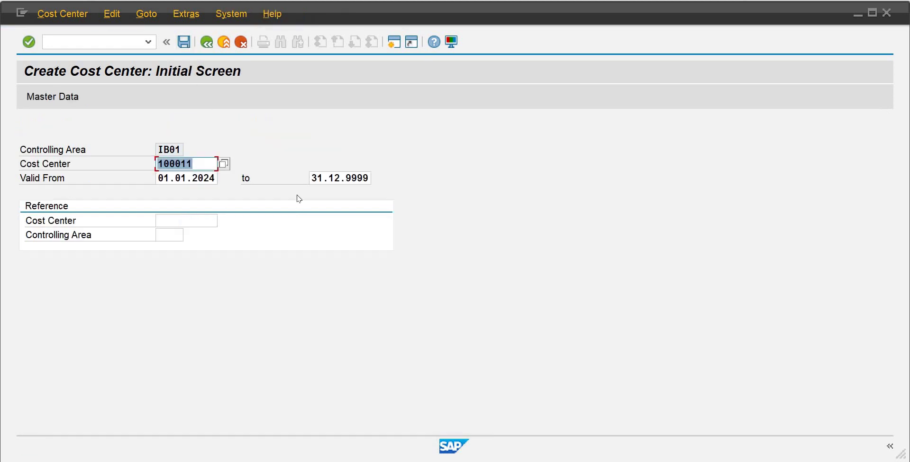
- Start creating cost center 100012 in controlling area IB01, valid from 01.01.2024
left_click(200, 166)
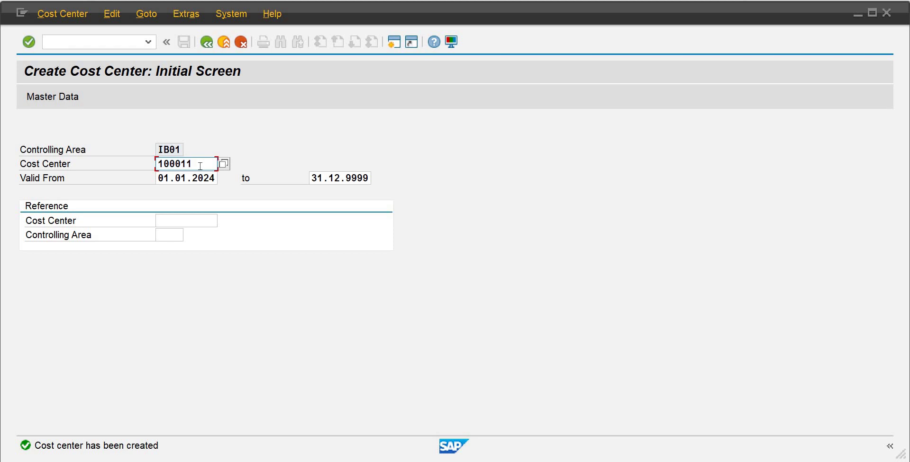
key("BackSpace")
type("2")
key("Return")
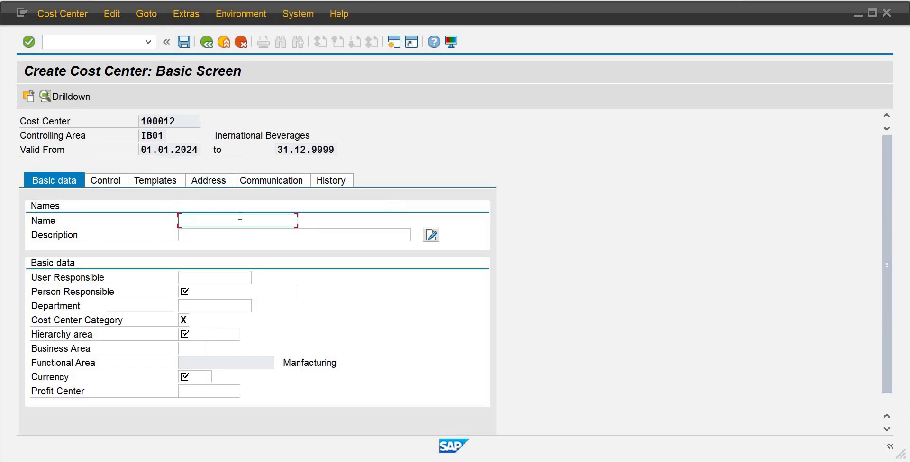
- Name cost center 100012 Legal And Tax Dept
type("A")
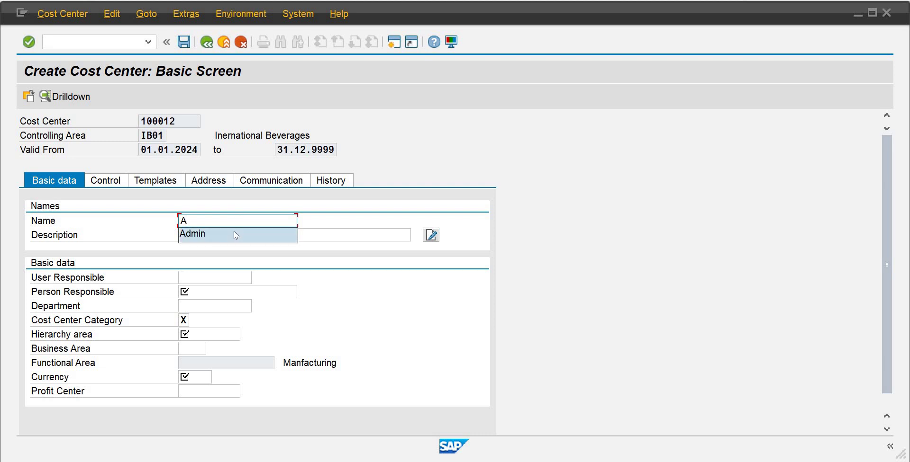
key("BackSpace")
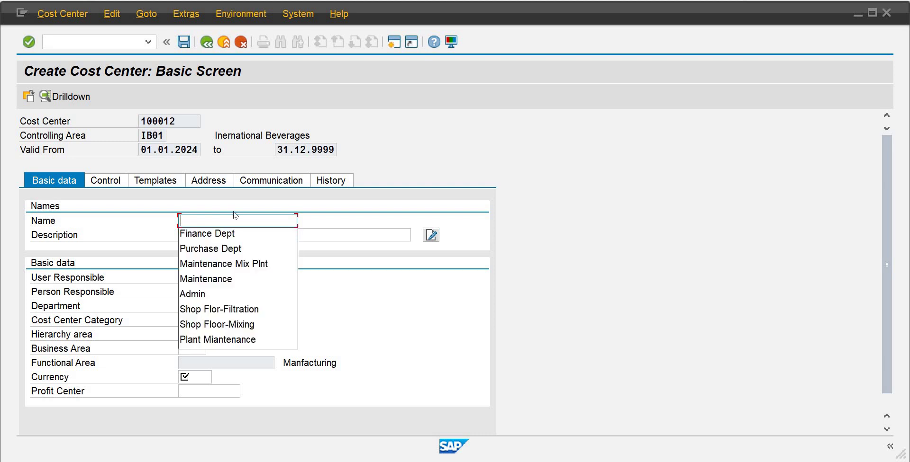
type("Legal")
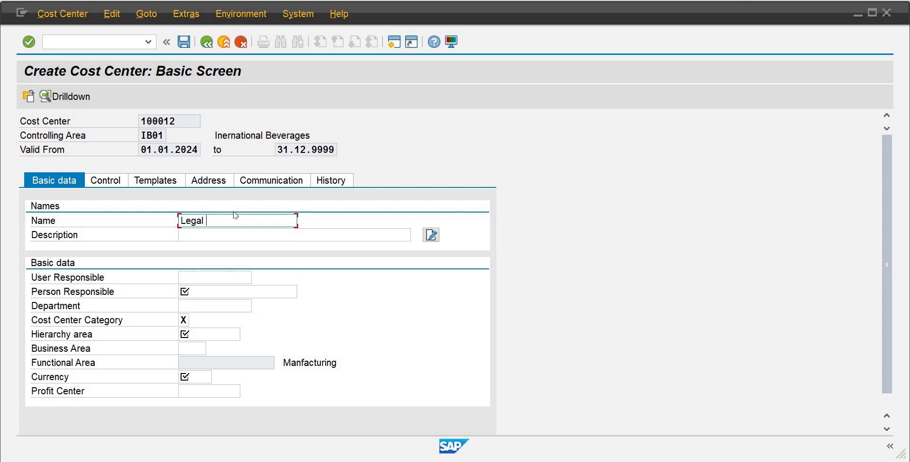
type(" And Tax Dept")
key("Tab")
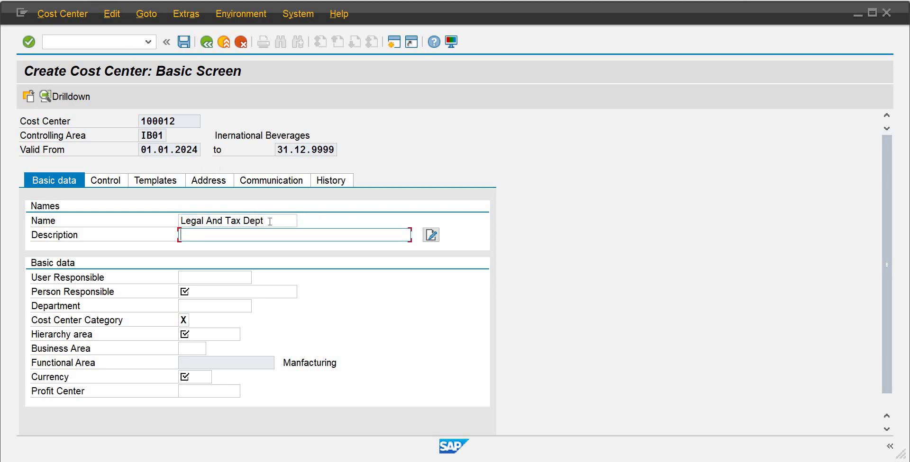
key("shift+Tab")
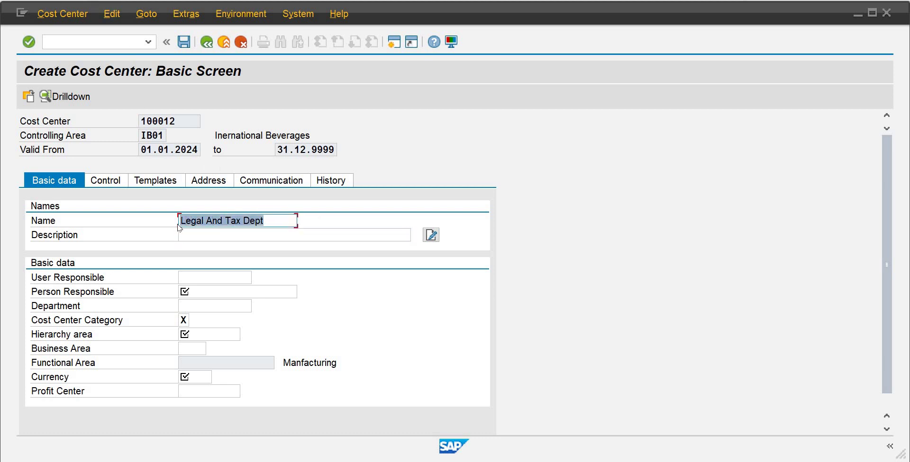
- Copy the name Legal And Tax Dept into the description of cost center 100012
key("ctrl+c")
left_click(195, 235)
key("ctrl+v")
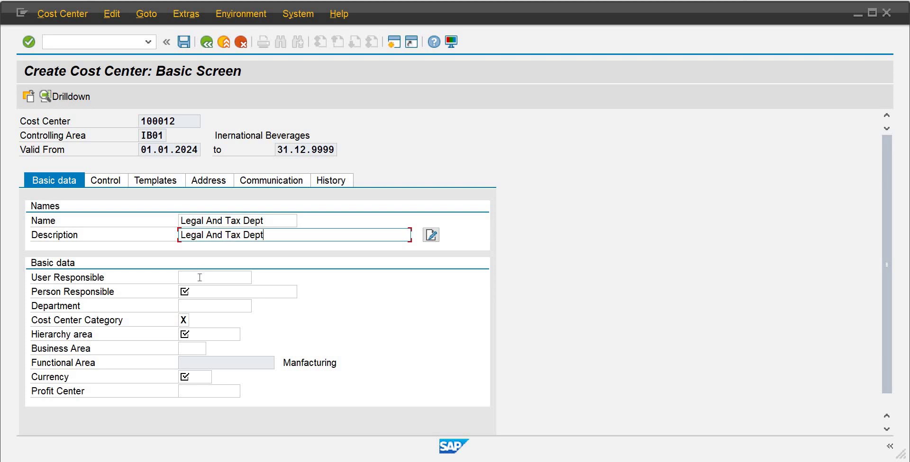
- Fill in the responsibility data of cost center 100012: user responsible sapience, person responsible Finance Manager, department Finance
left_click(200, 277)
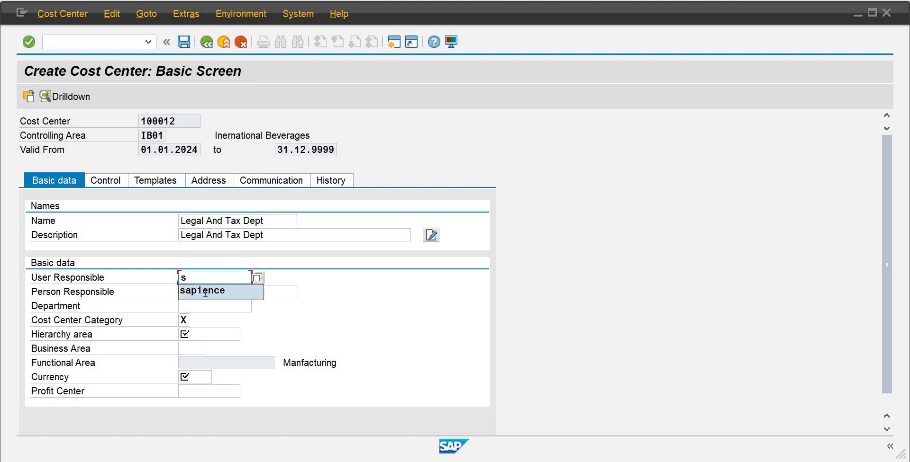
left_click(205, 291)
left_click(207, 291)
type("F")
left_click(207, 305)
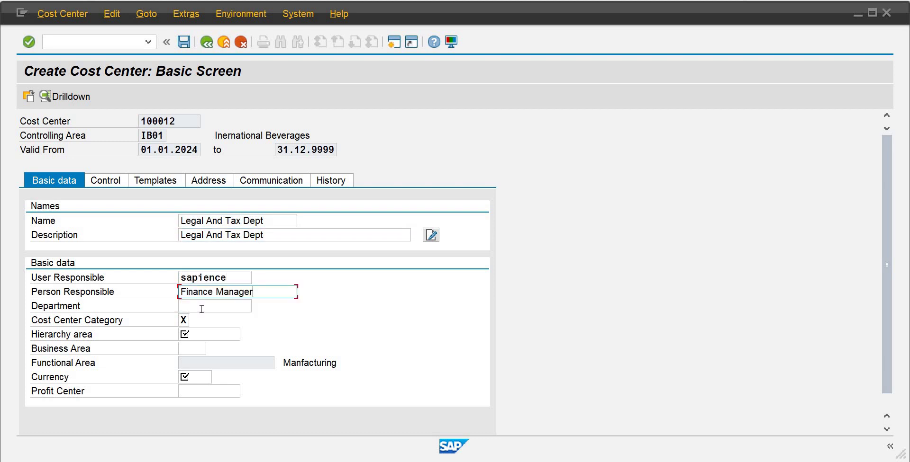
left_click(200, 308)
type("F")
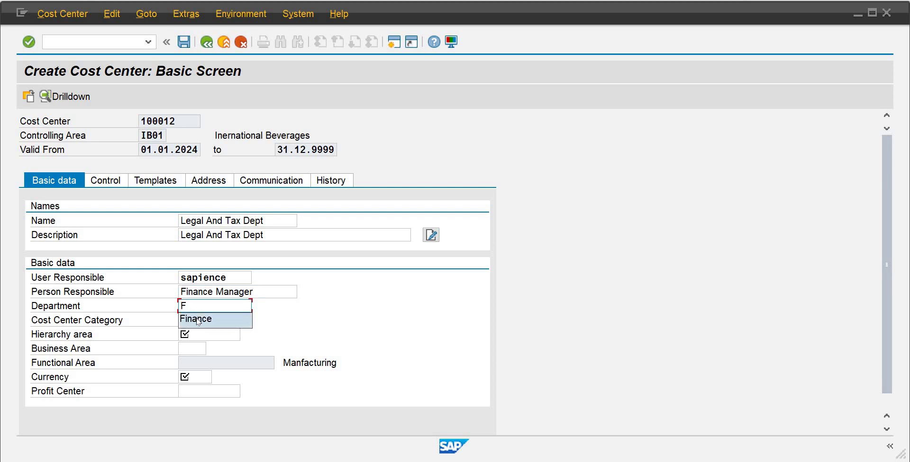
left_click(193, 322)
- Assign cost center 100012 to hierarchy area SHIB01 and business area BAIB
left_click(195, 337)
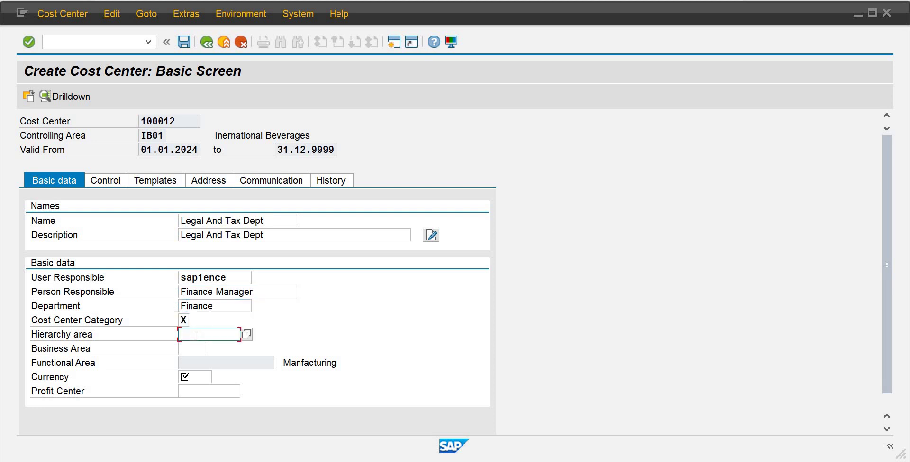
type("S")
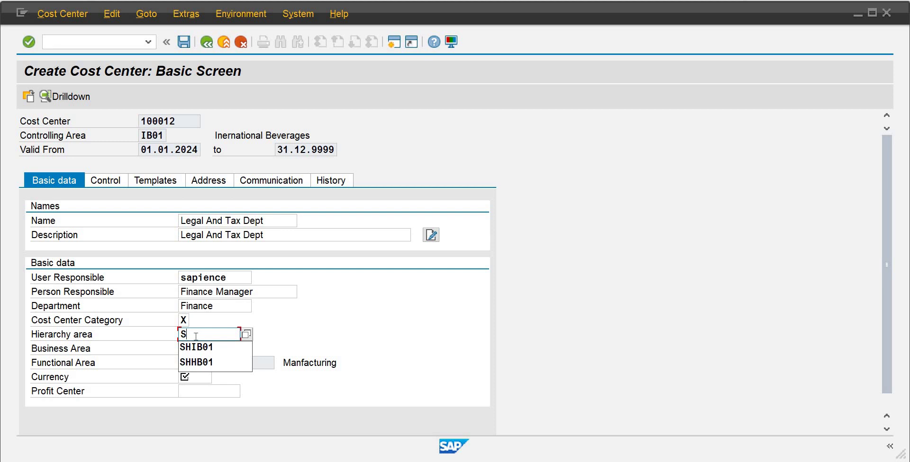
key("Down")
key("Return")
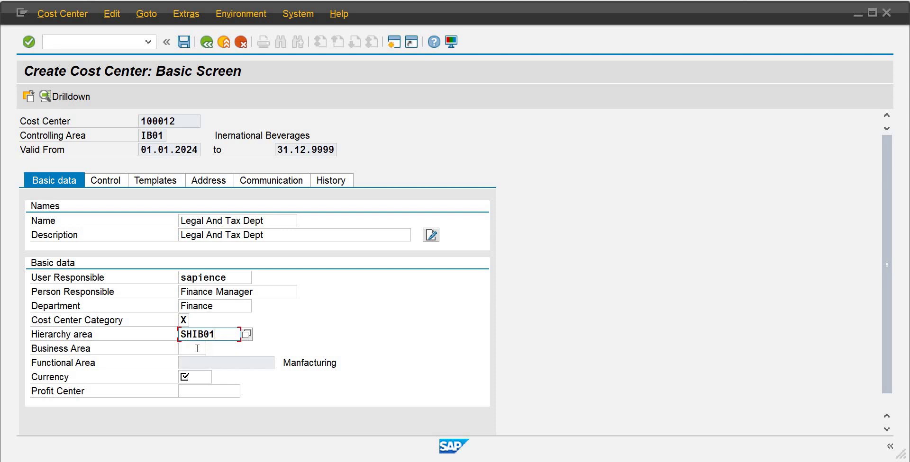
left_click(197, 348)
type("b")
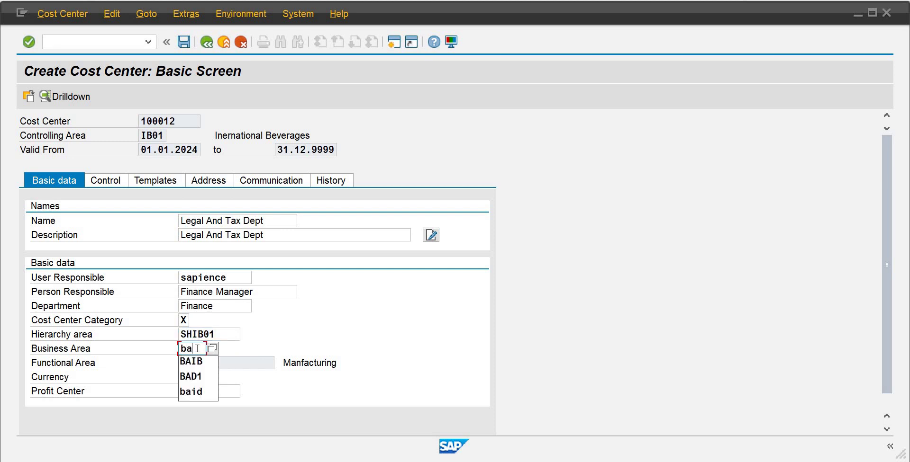
type("a")
key("Down")
key("Return")
key("Tab")
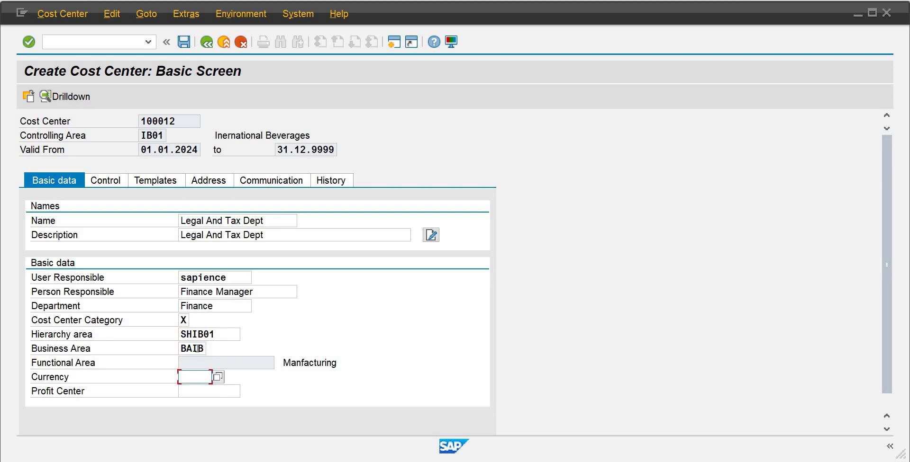
- Set cost center 100012's currency to PKR and profit center to 500010, and save it
type("pkr")
key("Tab")
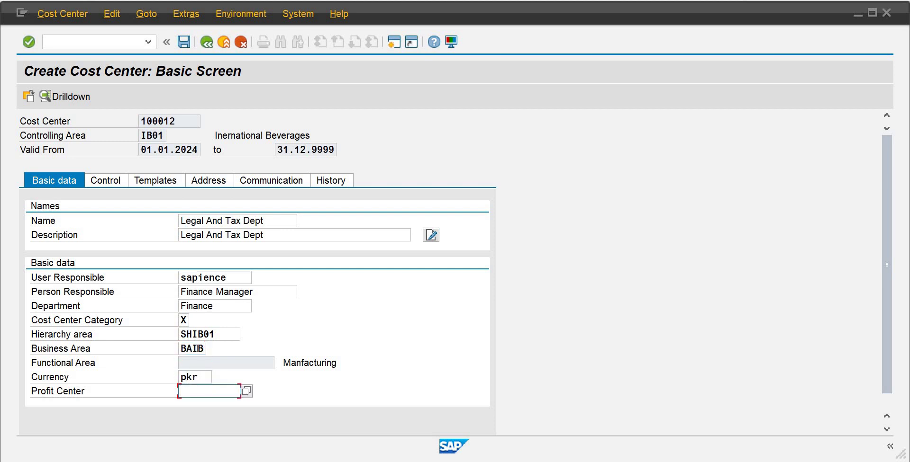
type("5")
key("Down")
key("Return")
key("Return")
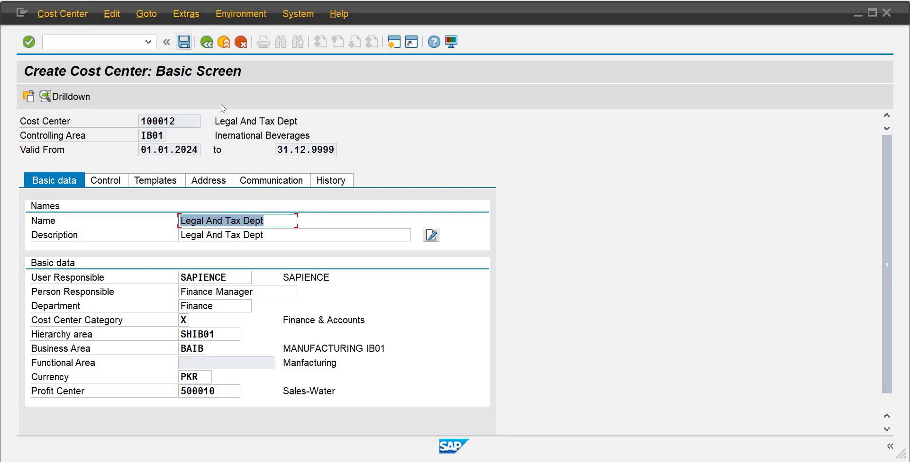
key("ctrl+s")
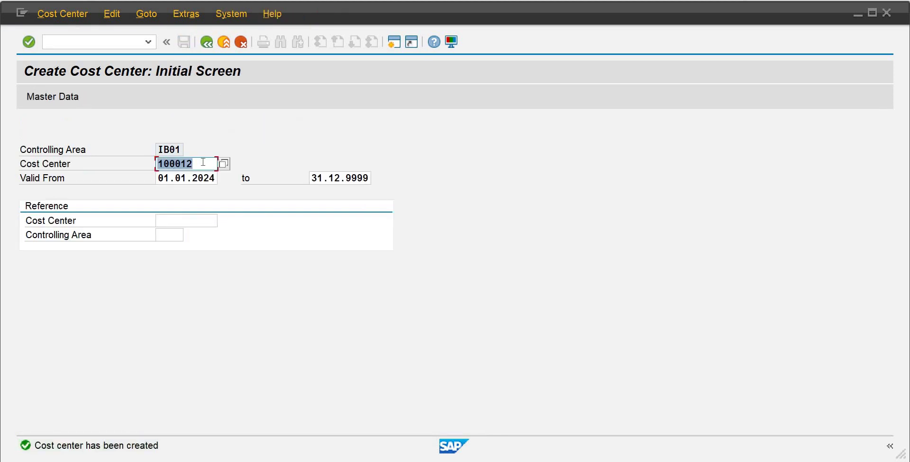
- Start creating cost center 100020 in controlling area IB01, valid from 01.01.2024
left_click(203, 162)
key("BackSpace")
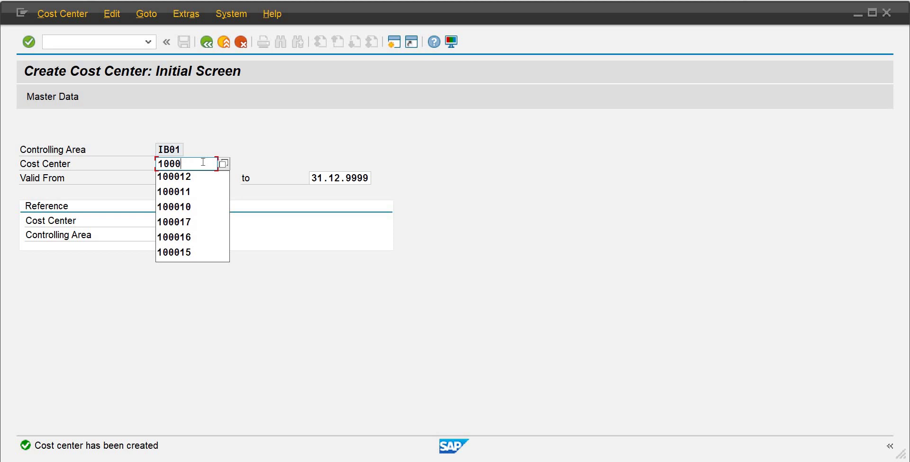
type("20")
key("Return")
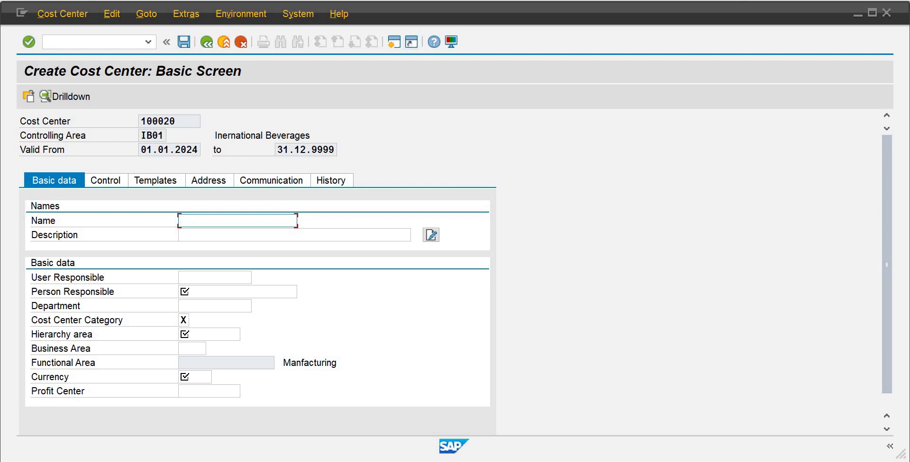
- Enter Recruitment as the name and description of cost center 100020
scroll(563, 396, "down", 1)
key("alt+Tab")
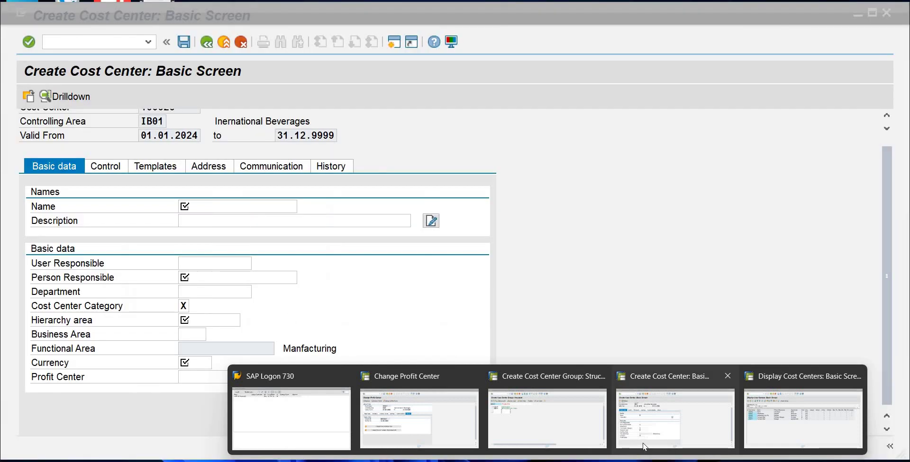
left_click(642, 445)
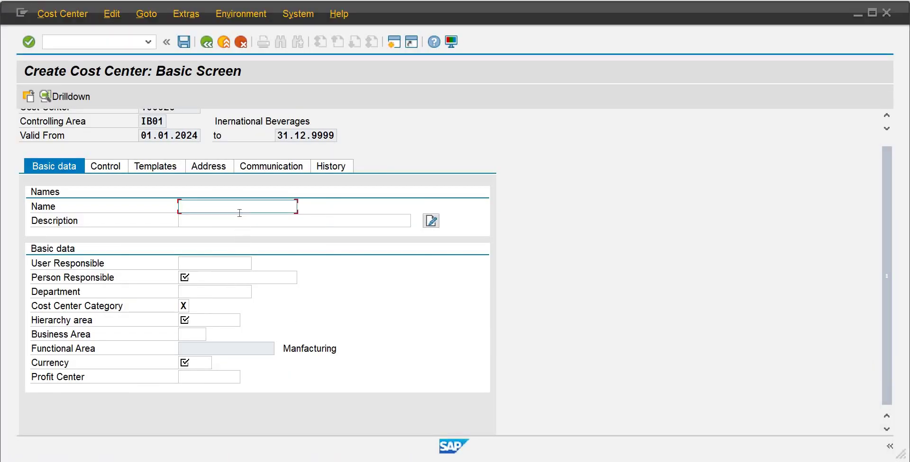
type("Recruitment")
key("Tab")
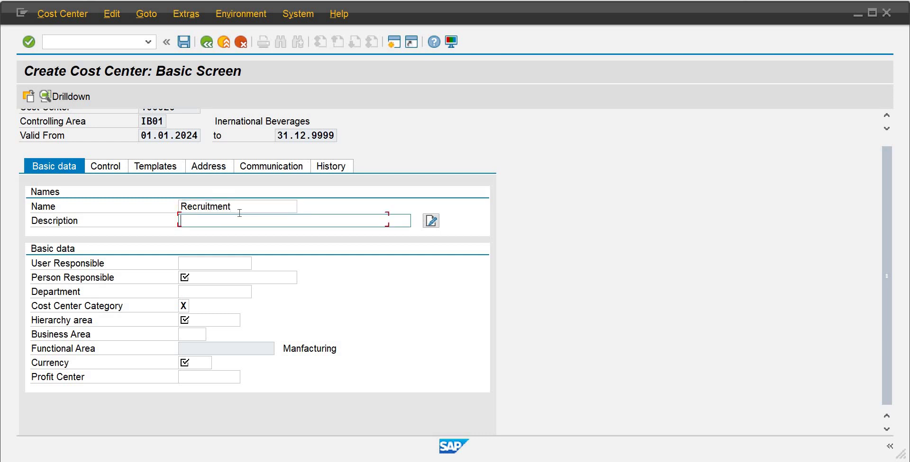
key("shift+Tab")
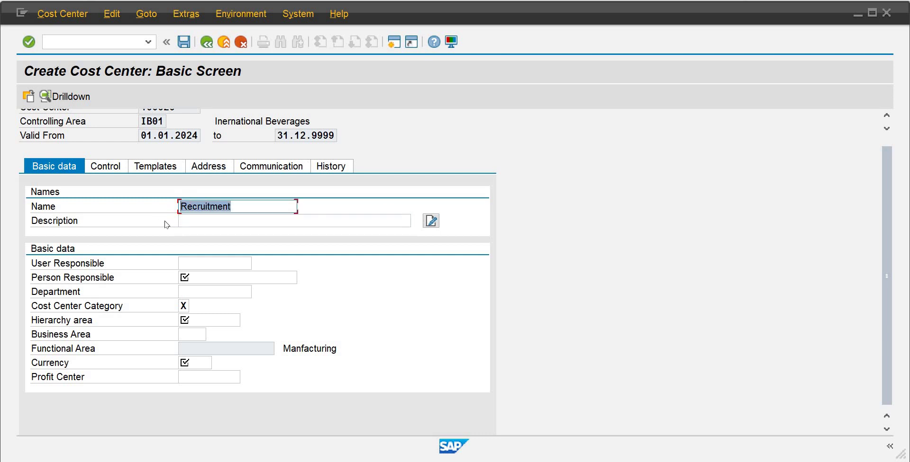
key("Home")
left_click(200, 222)
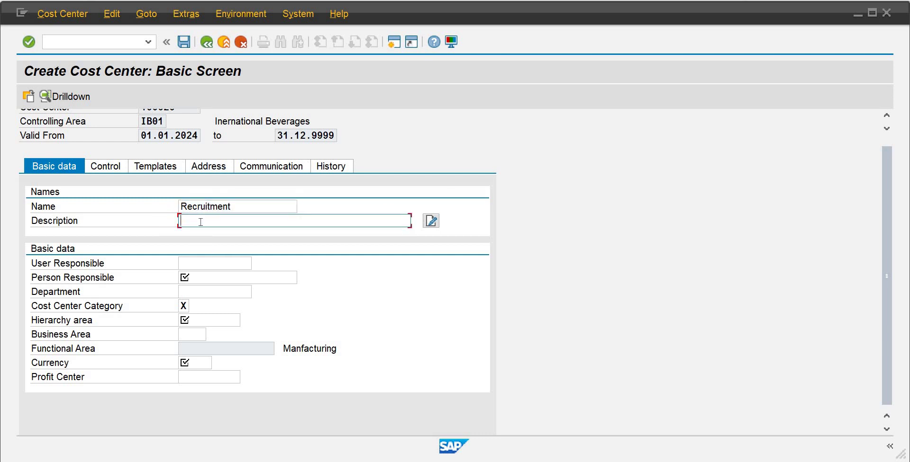
- Fill in the Recruitment cost center's responsibility data: user responsible sapience, person responsible HR Manager, department HR
left_click(206, 261)
type("s")
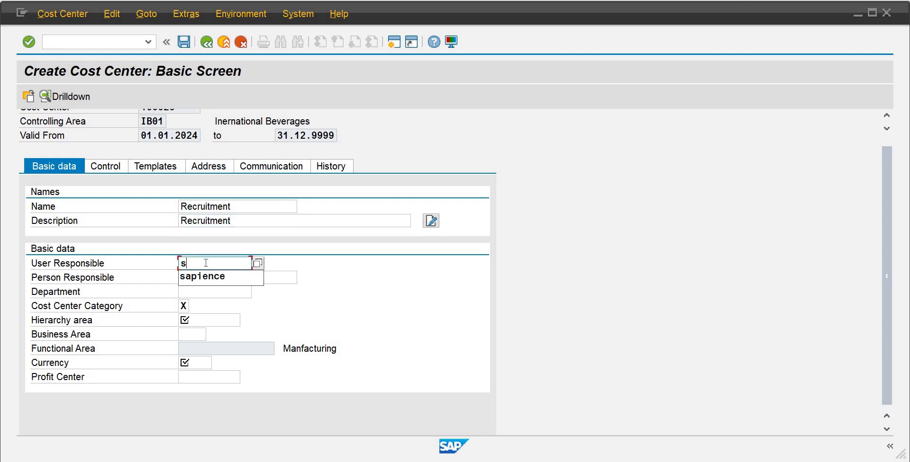
key("Down")
key("Tab")
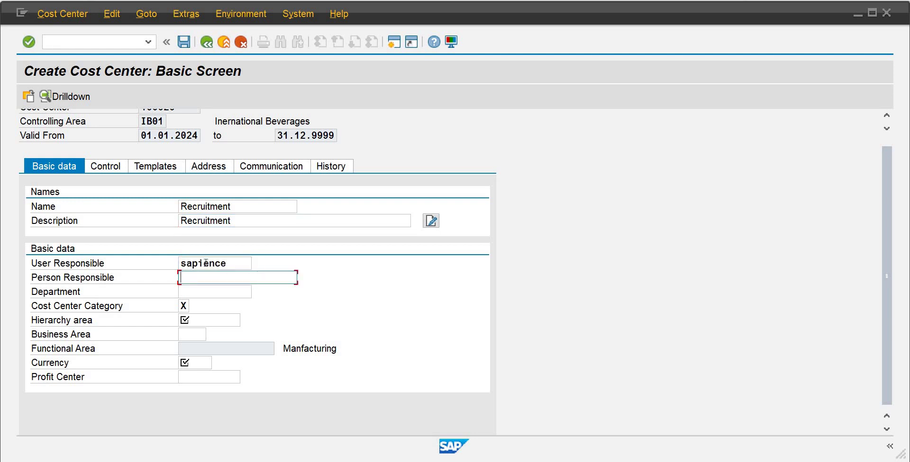
type("HR Manager")
key("Tab")
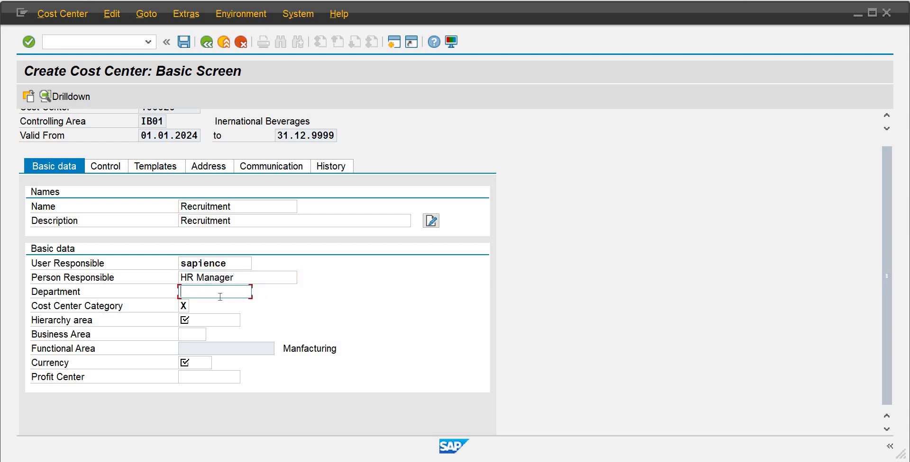
type("HR")
key("Tab")
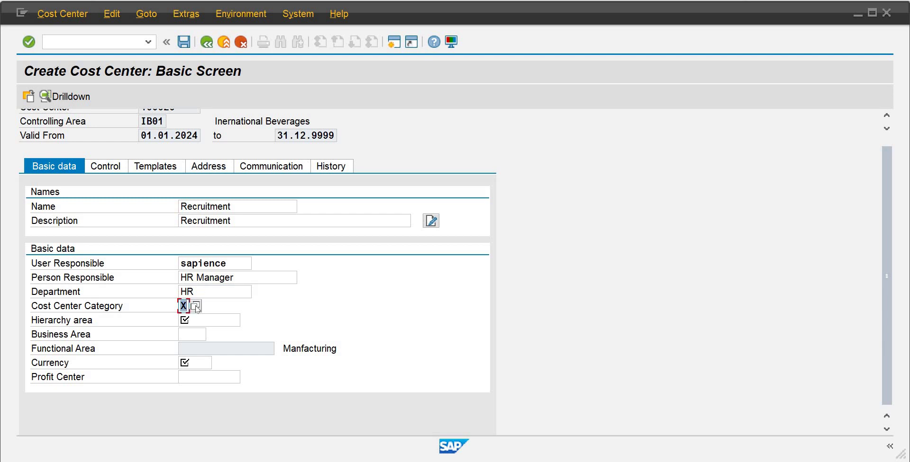
- Set the Recruitment cost center's category to L (Management) and its hierarchy area to SHIB01
key("Return")
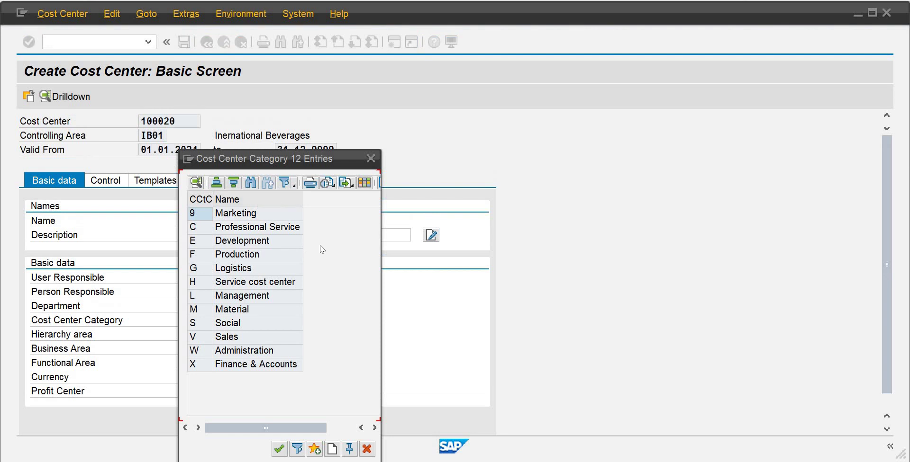
double_click(261, 296)
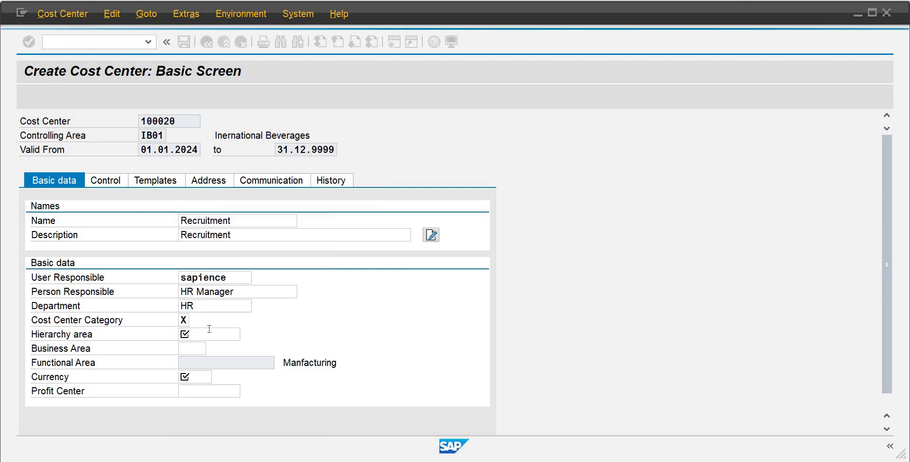
left_click(209, 329)
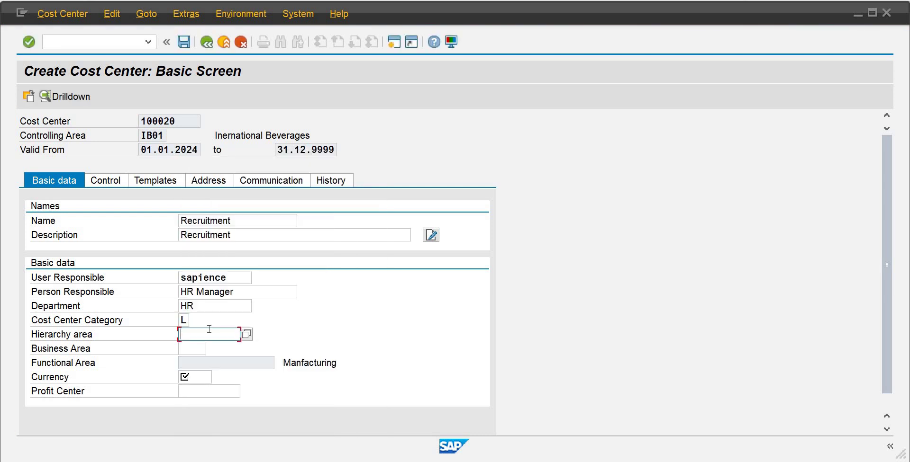
type("s")
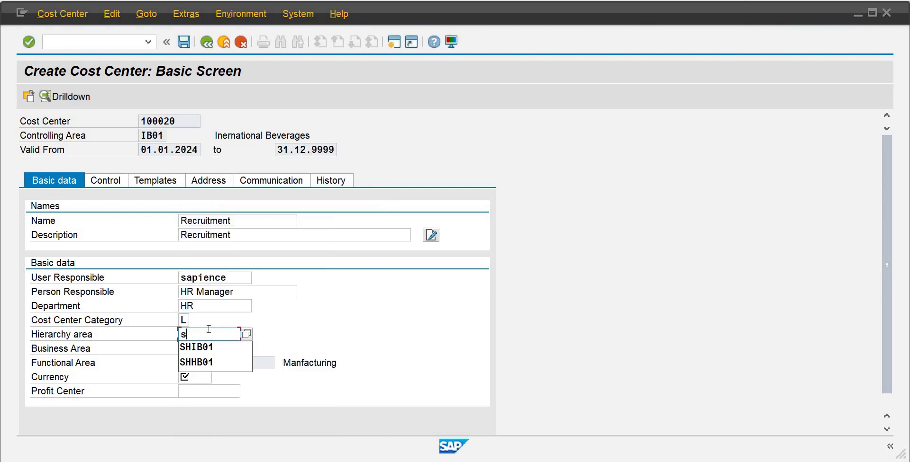
key("Down")
key("Return")
key("Tab")
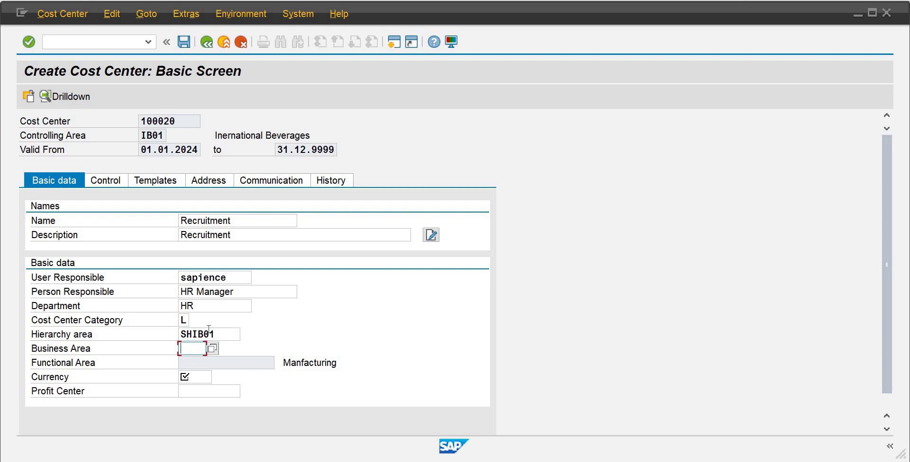
- Set the Recruitment cost center's business area to BAIB and its currency to PKR
type("b")
key("Down")
key("Return")
key("Tab")
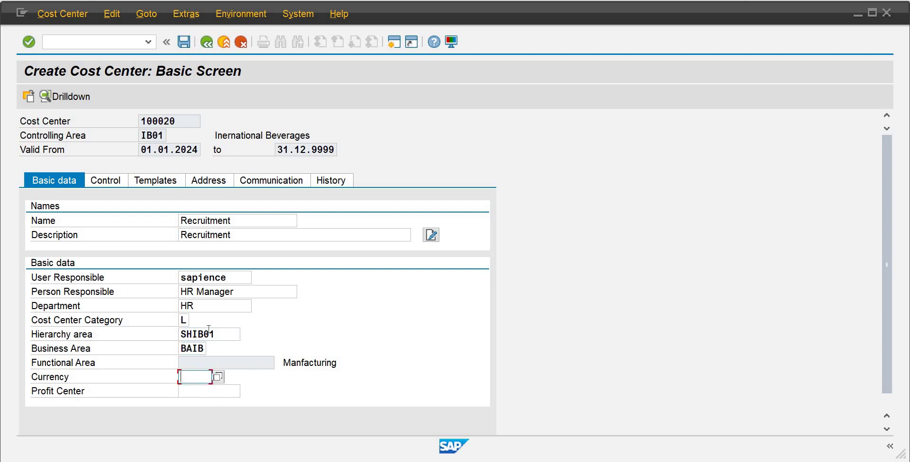
type("p")
key("Down")
key("Return")
key("Tab")
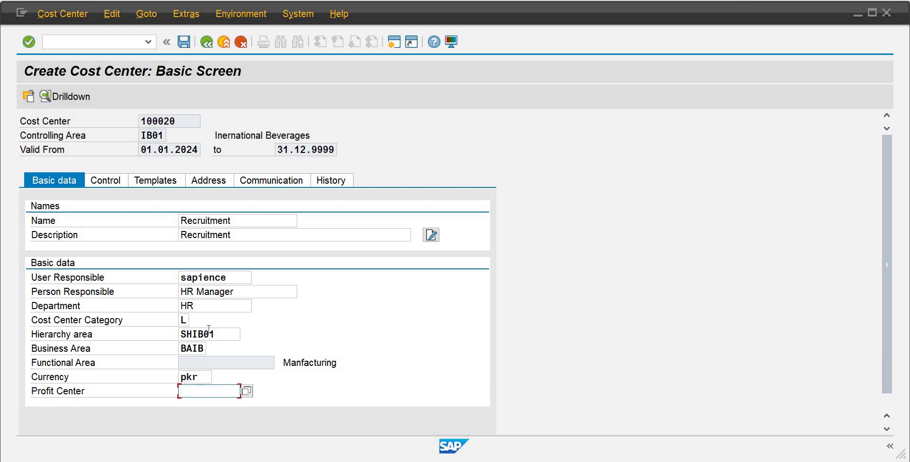
- Assign profit center 500010 to the Recruitment cost center and save it
type("5")
key("Down")
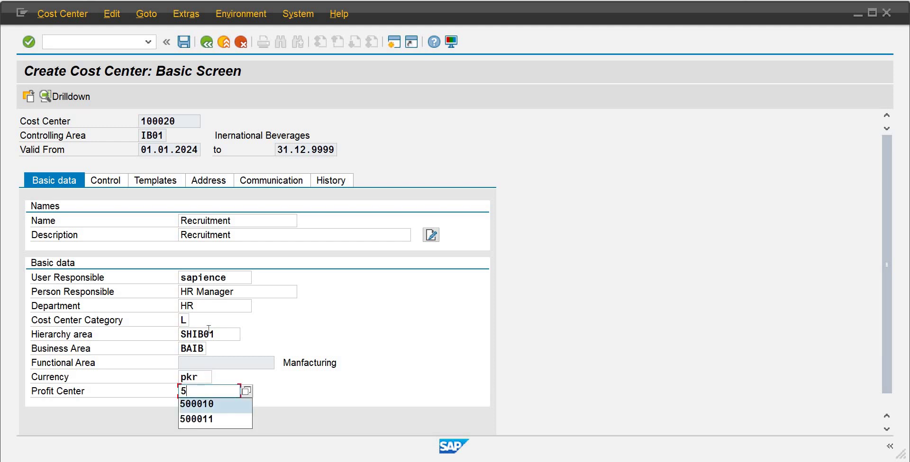
key("Return")
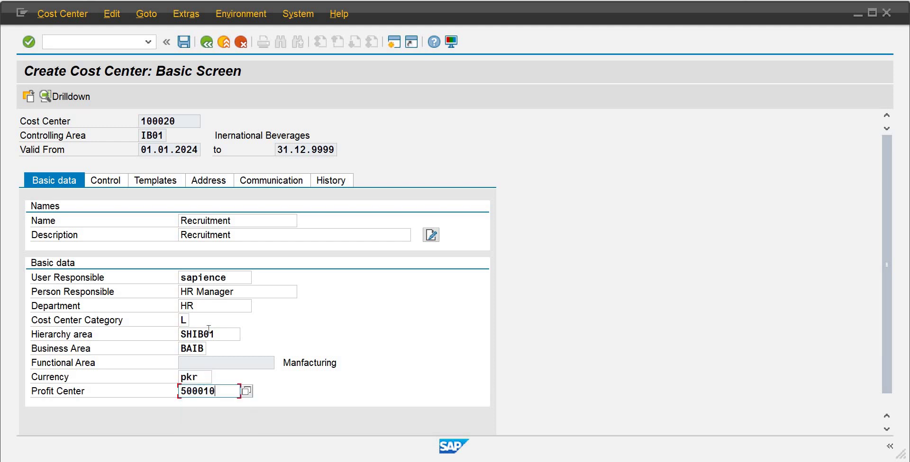
left_click(184, 42)
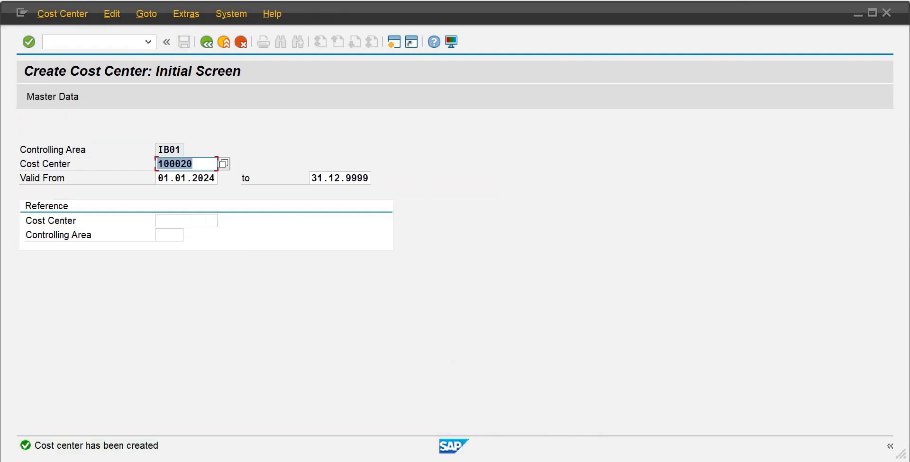
- Restart transaction KS13 in the Display Cost Centers window and list all IB01 cost centers valid from 01.01.2024 to 31.12.9999
mouse_move(644, 434)
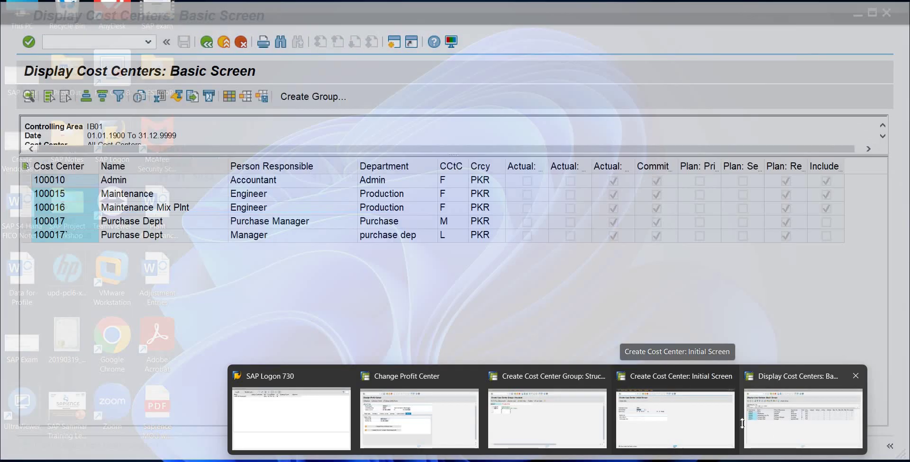
left_click(745, 423)
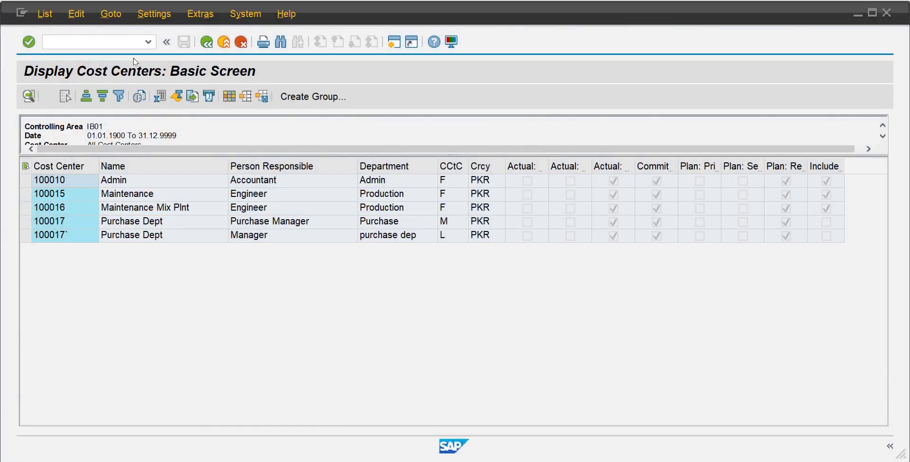
left_click(117, 42)
type("/nks13")
key("Return")
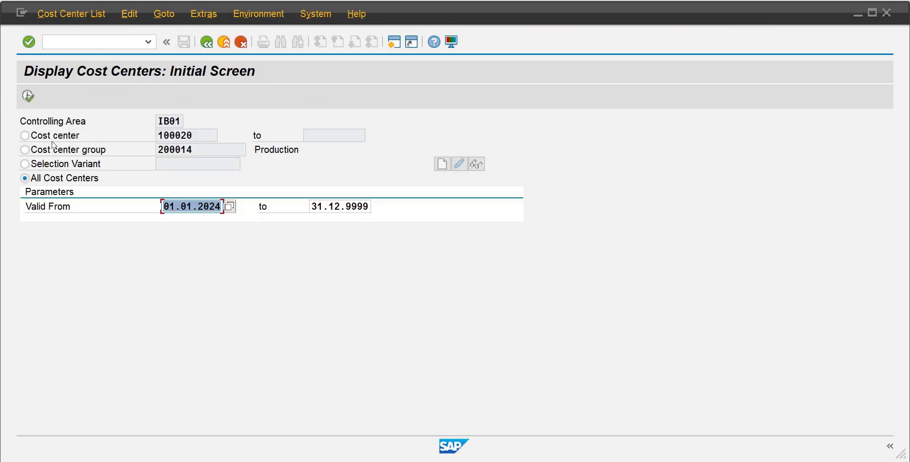
left_click(28, 96)
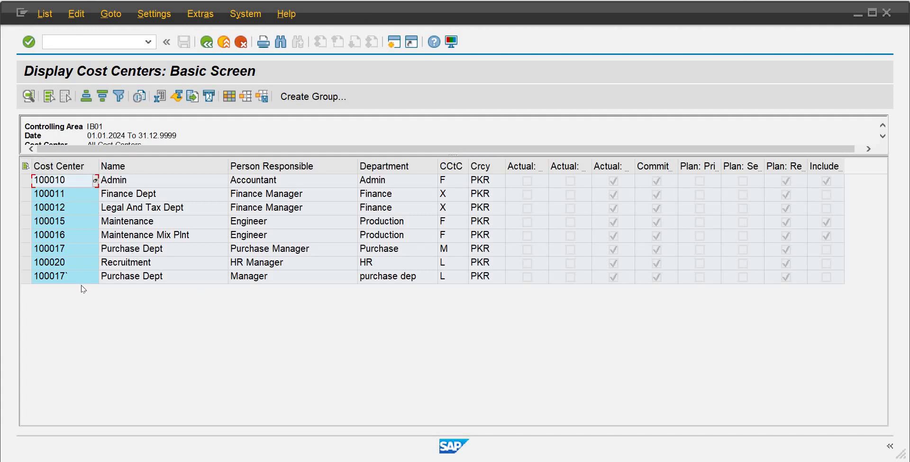
double_click(28, 277)
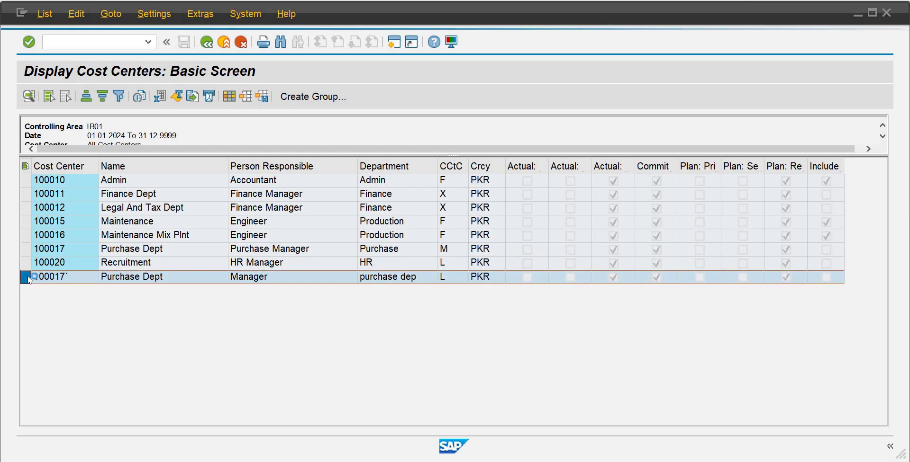
right_click(29, 279)
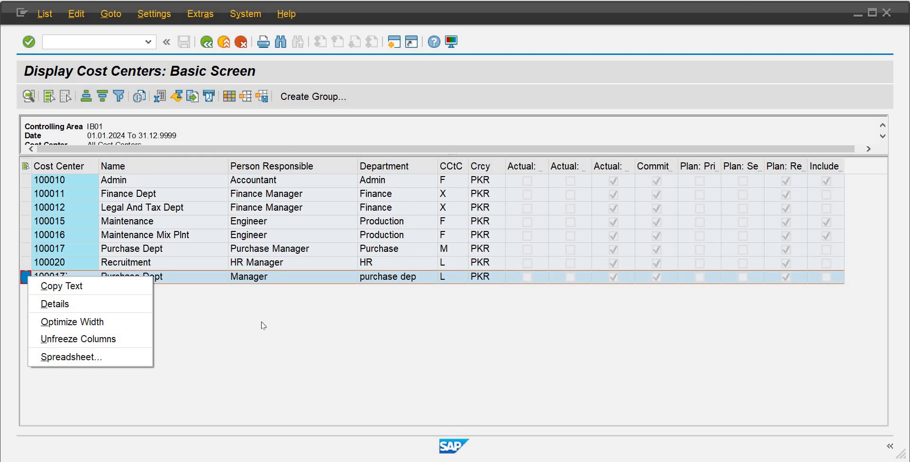
left_click(488, 293)
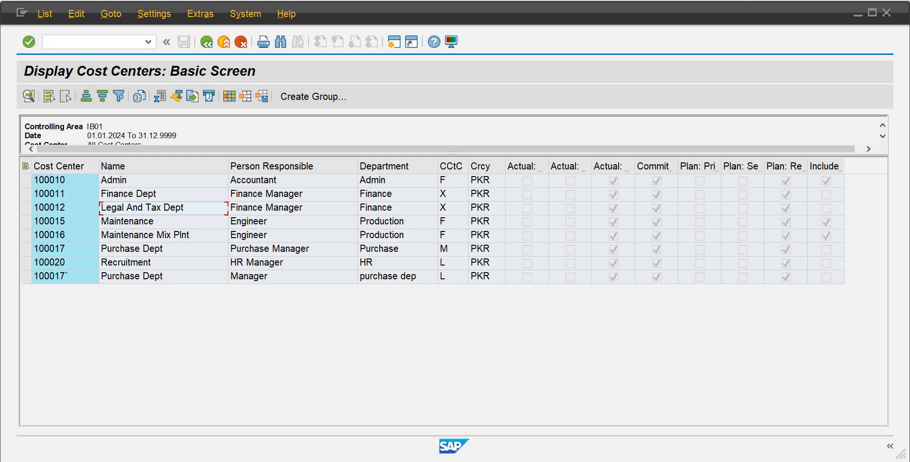
- Return to the cost center group structure, save Production group 200014 and exit group creation
mouse_move(548, 461)
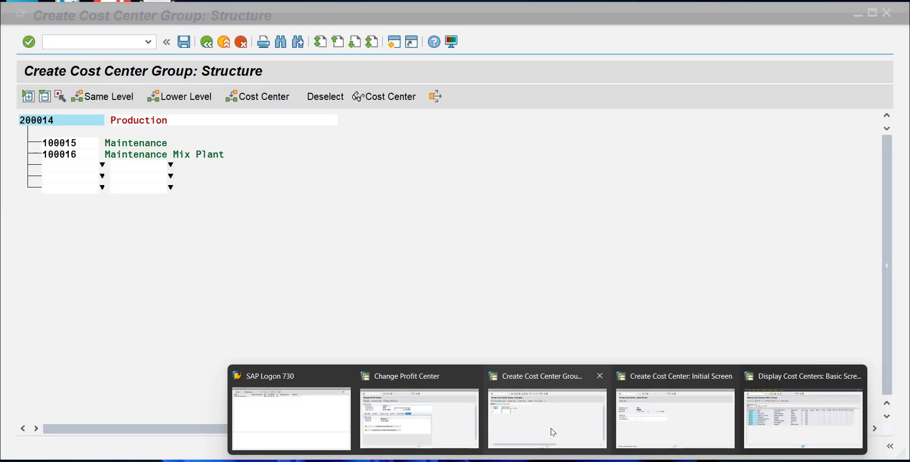
left_click(553, 432)
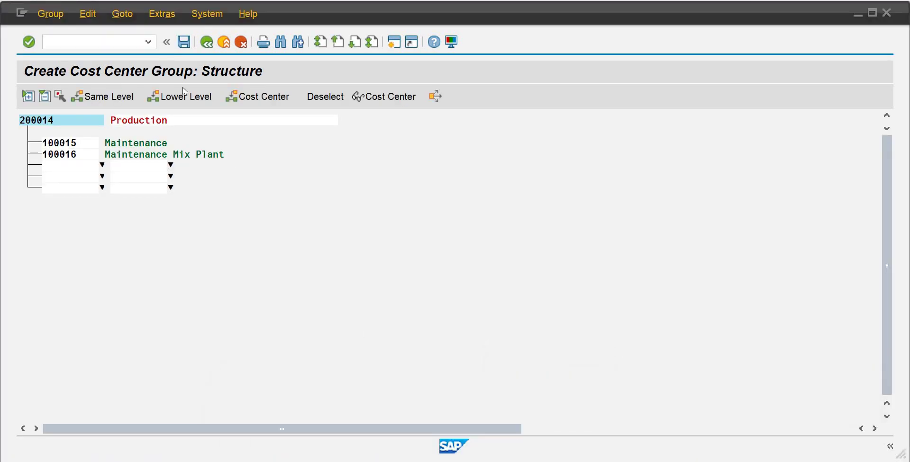
left_click(185, 44)
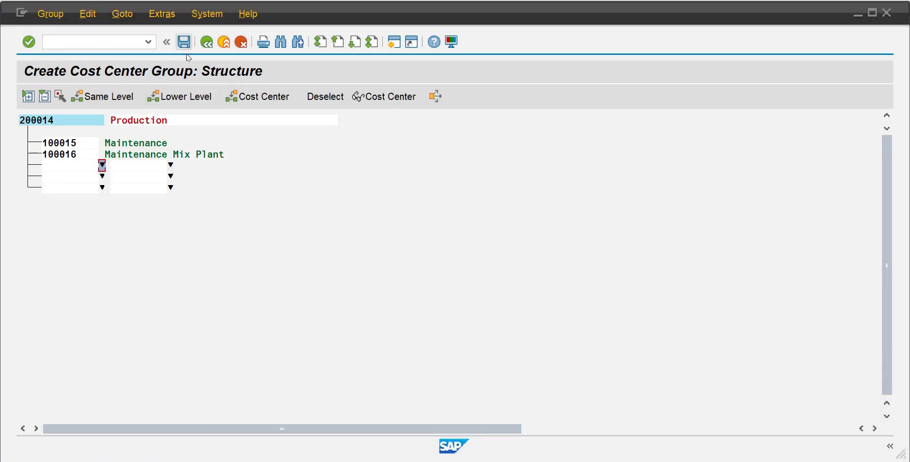
left_click(209, 44)
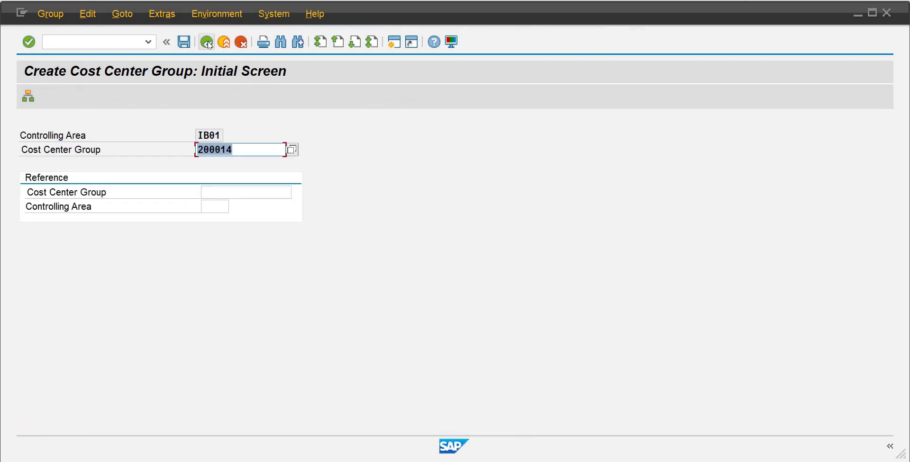
left_click(209, 44)
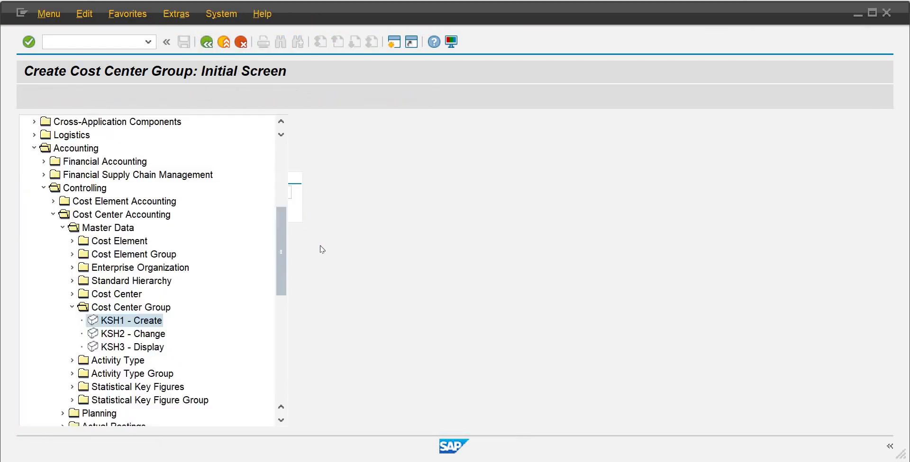
- Start changing cost center groups with KSH2 and open the structure of HR group 200011
double_click(134, 334)
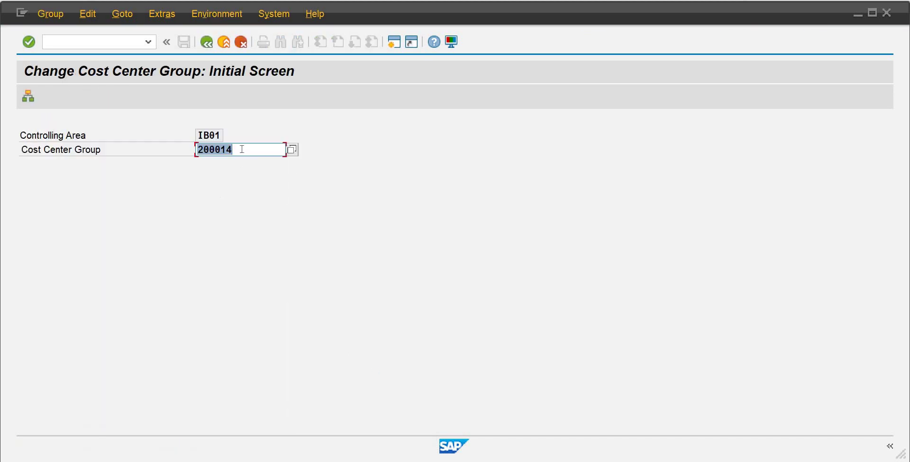
left_click(241, 149)
key("BackSpace")
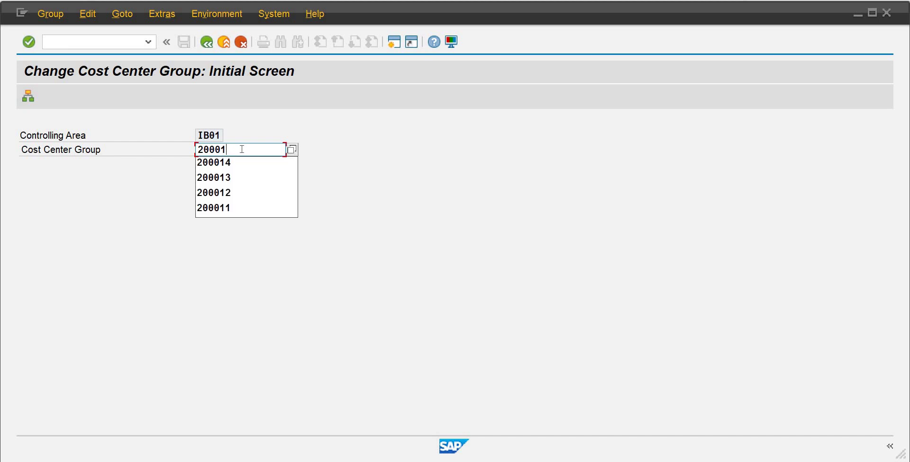
left_click(244, 209)
key("Return")
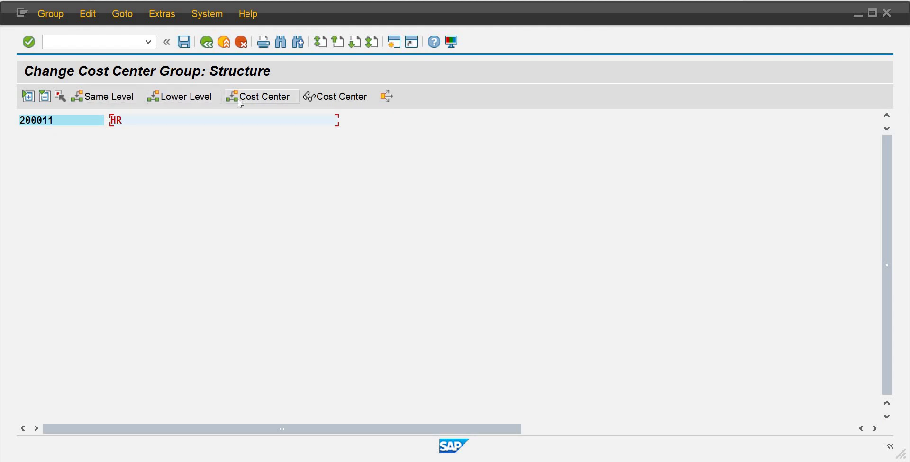
- Add cost center 100020 Recruitment to HR group 200011 and save the group
left_click(237, 97)
left_click(102, 142)
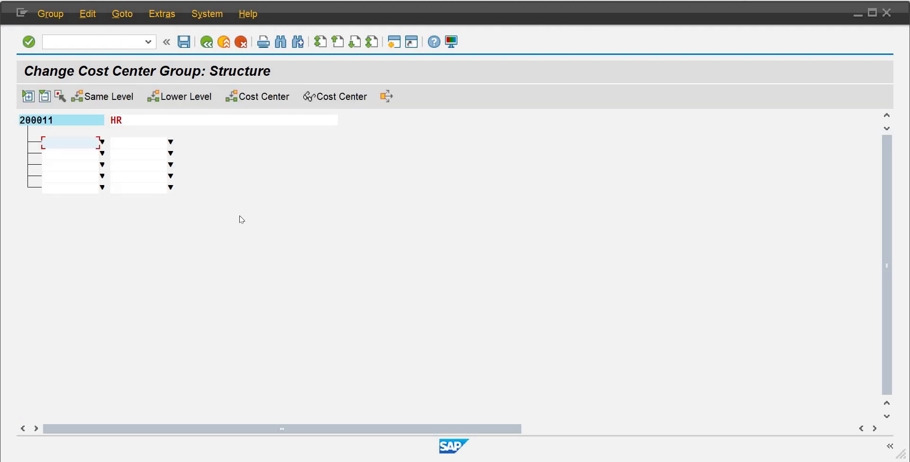
left_click(254, 212)
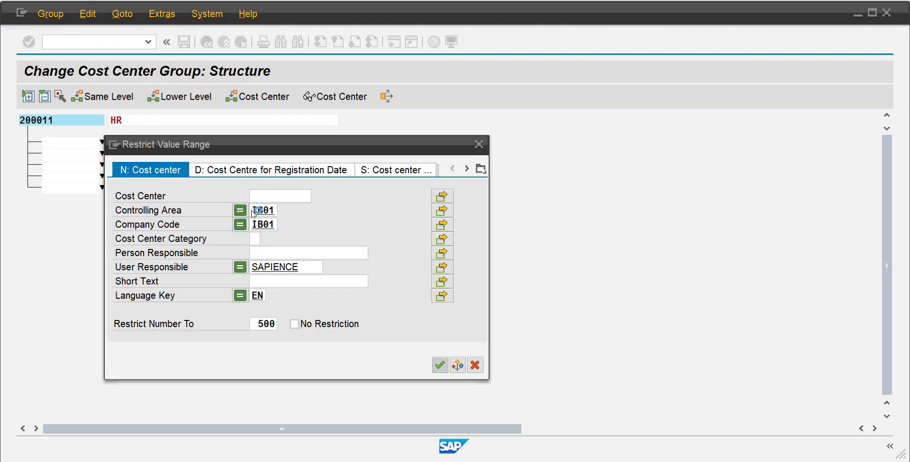
key("Return")
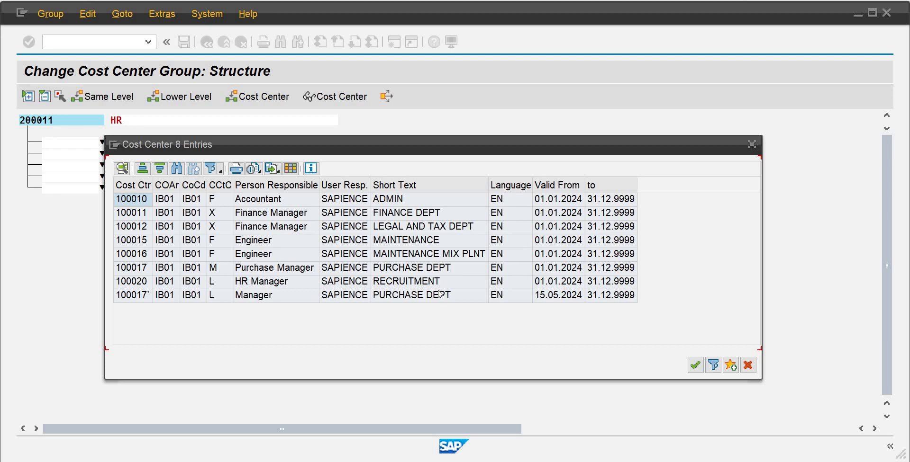
left_click(142, 283)
left_click(695, 366)
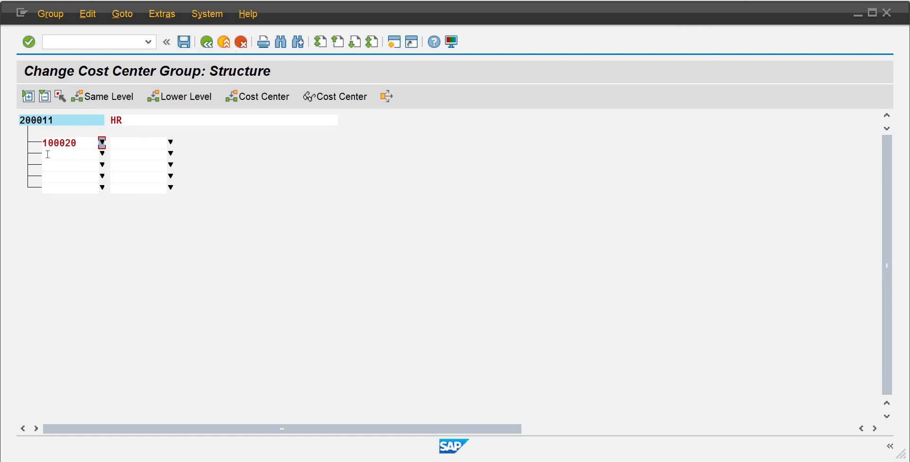
left_click(71, 166)
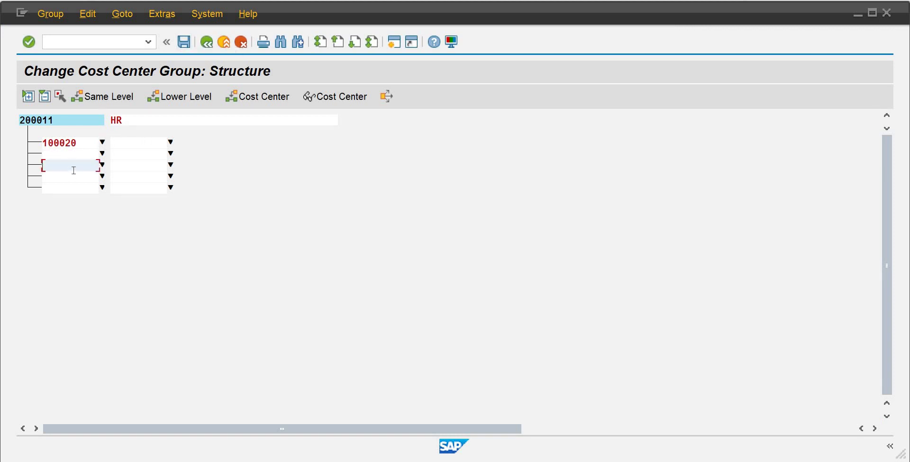
left_click(71, 178)
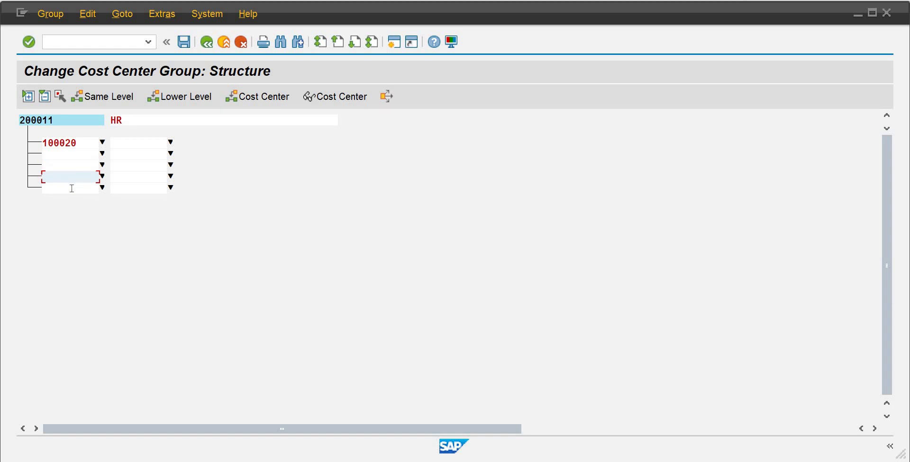
left_click(74, 189)
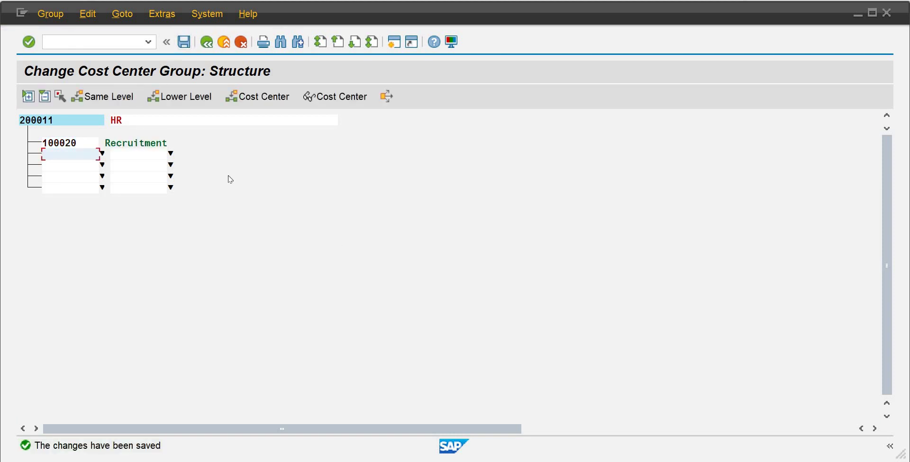
- Leave the HR group and open the structure of cost center group 200012 Administration for changing
left_click(206, 42)
left_click(239, 153)
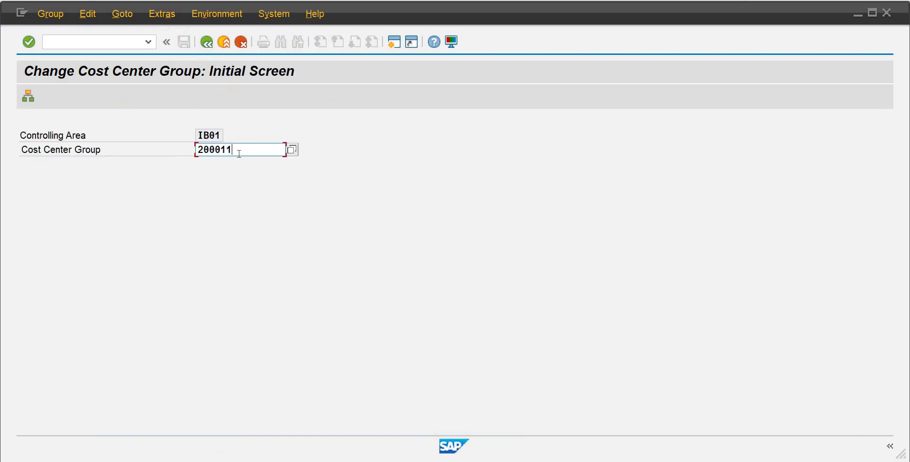
key("BackSpace")
type("2")
key("Return")
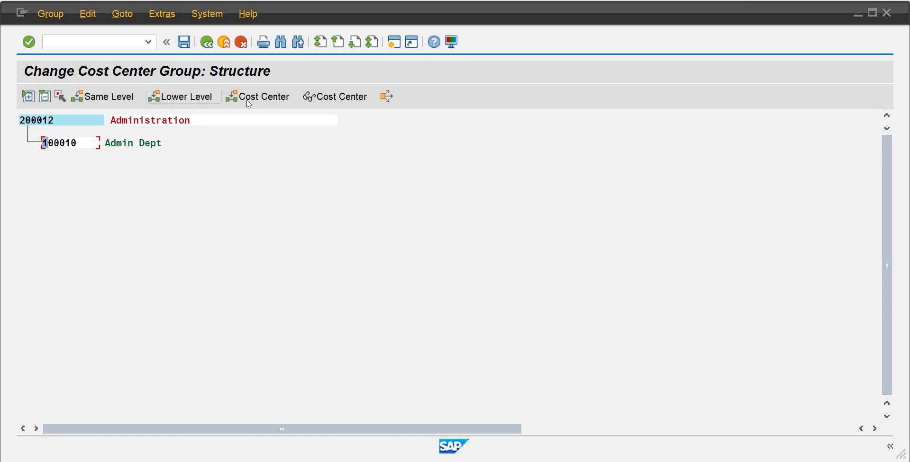
- Add cost centers 100011 Finance Dept and 100012 Legal And Tax Dept to the Administration group and leave its structure
left_click(250, 100)
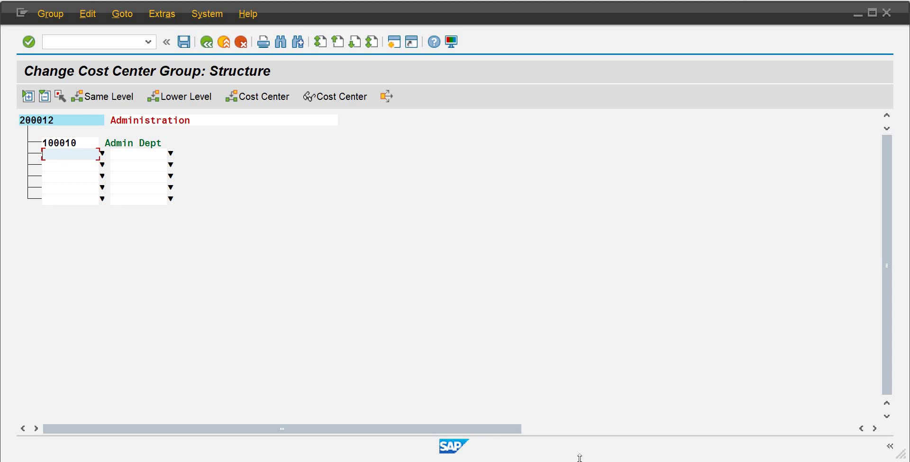
left_click(103, 155)
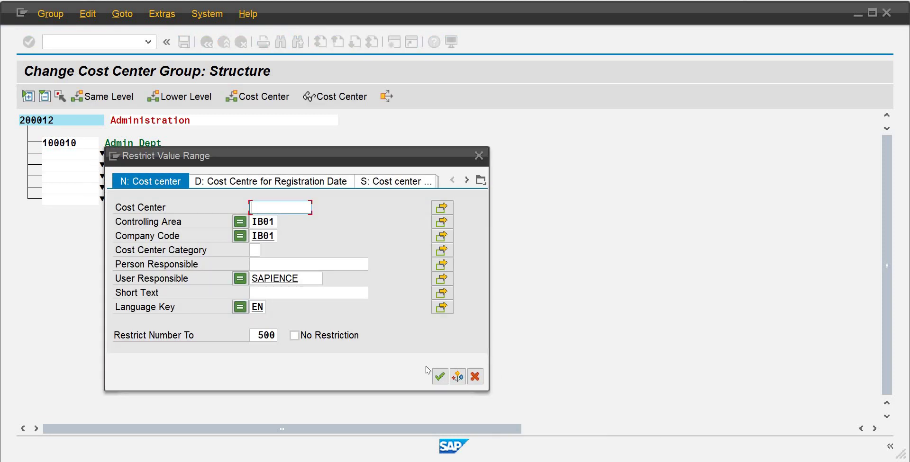
left_click(439, 377)
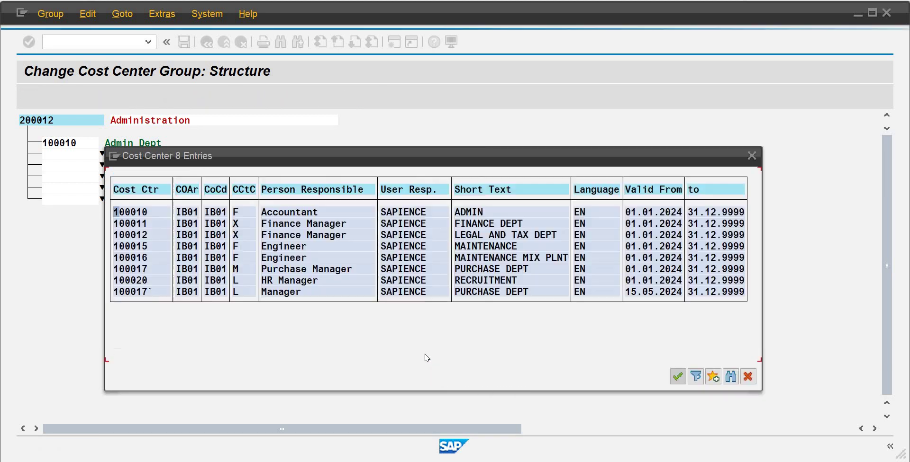
double_click(142, 225)
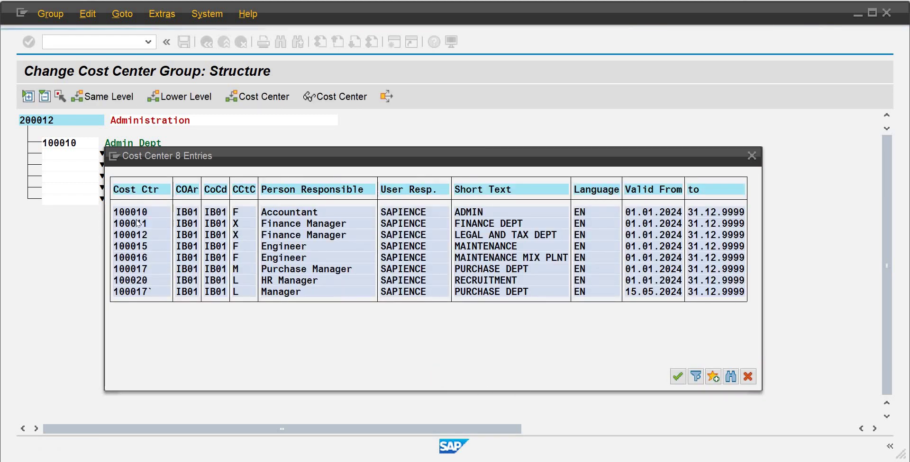
key("F4")
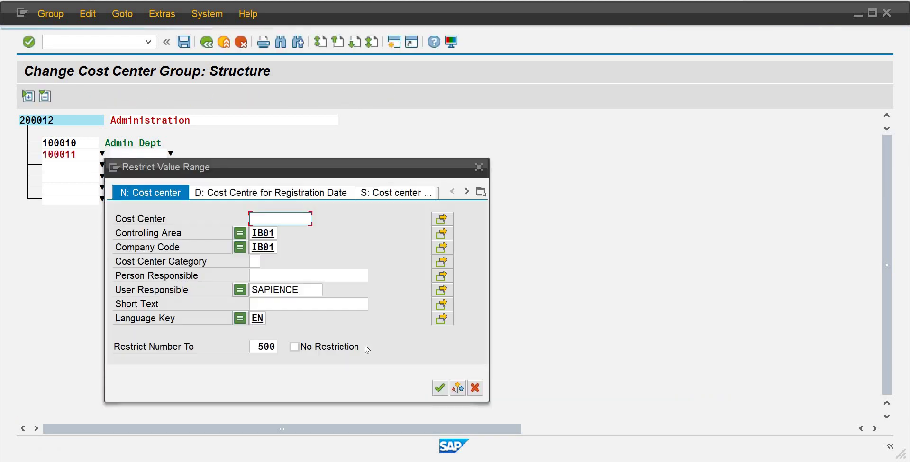
left_click(440, 389)
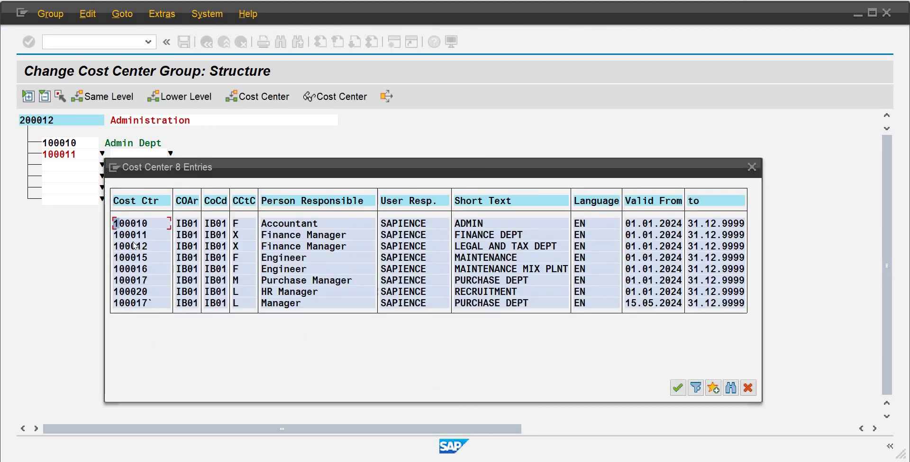
key("Escape")
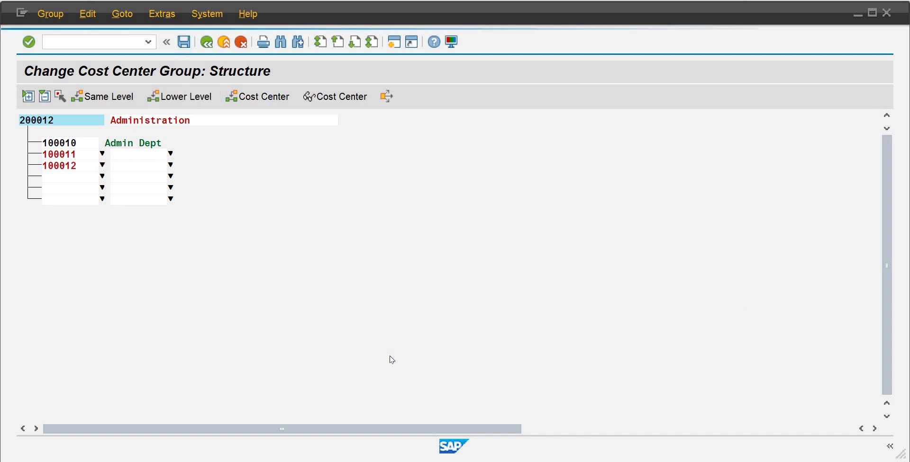
left_click(207, 44)
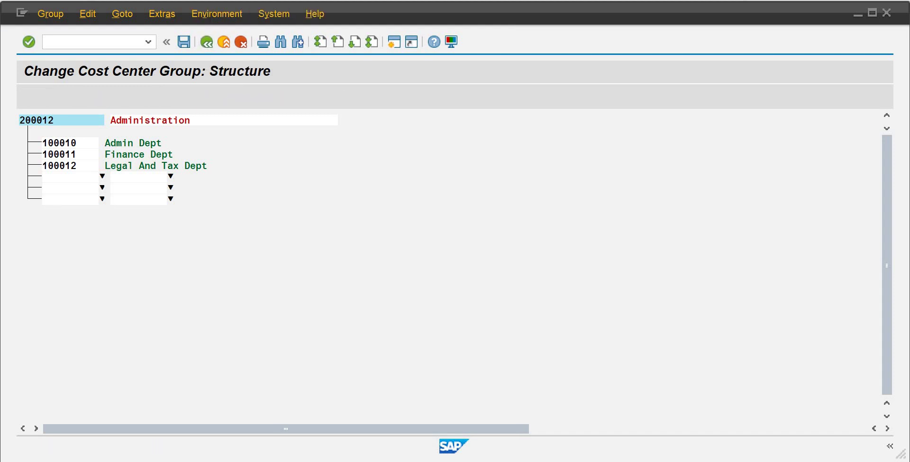
- Switch to the Controlling Roadmap PDF and review its numbered list of configuration topics above the organizational structure
mouse_move(573, 461)
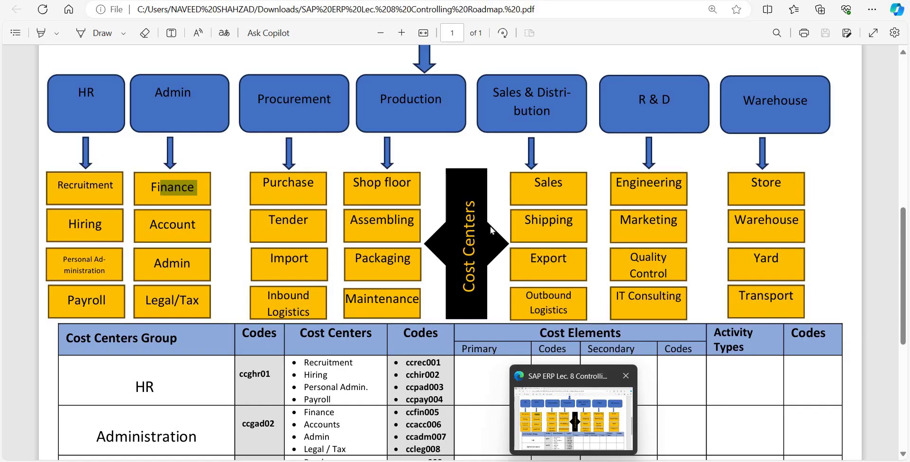
left_click(573, 416)
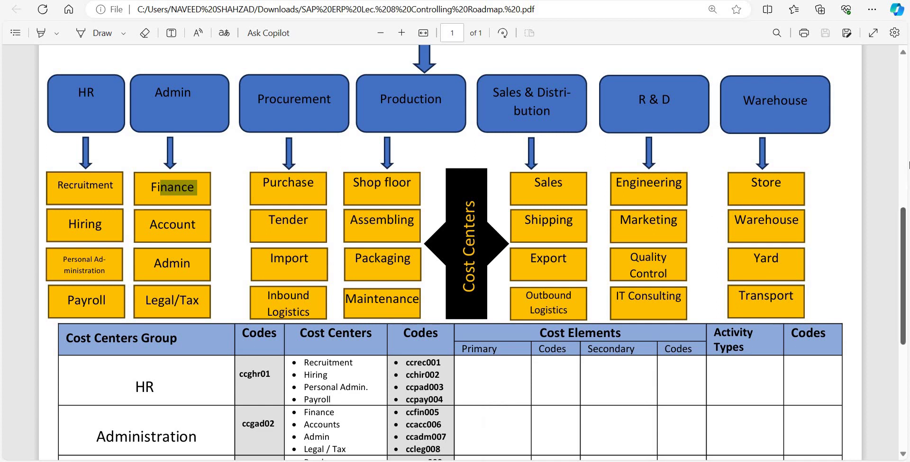
left_click_drag(900, 256, 908, 145)
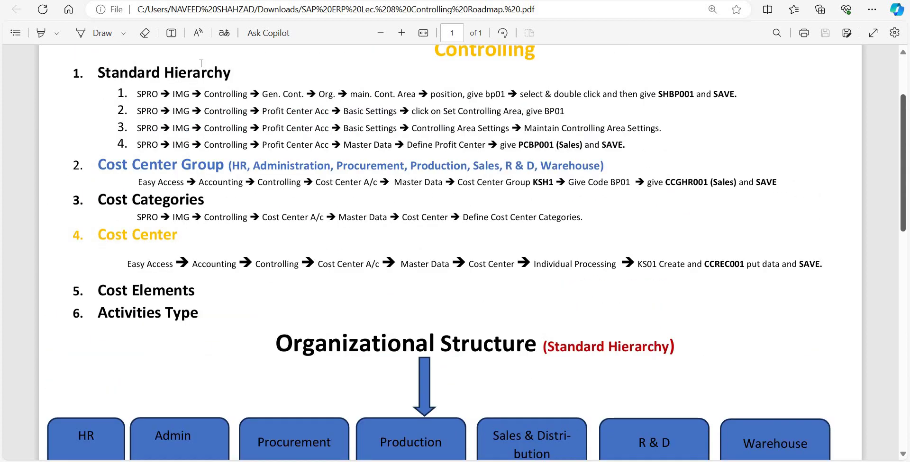
- Review the Standard Hierarchy, Cost Categories and Cost Center headings in the roadmap, and return to SAP's Change Cost Center Group initial screen
left_click_drag(40, 42, 233, 77)
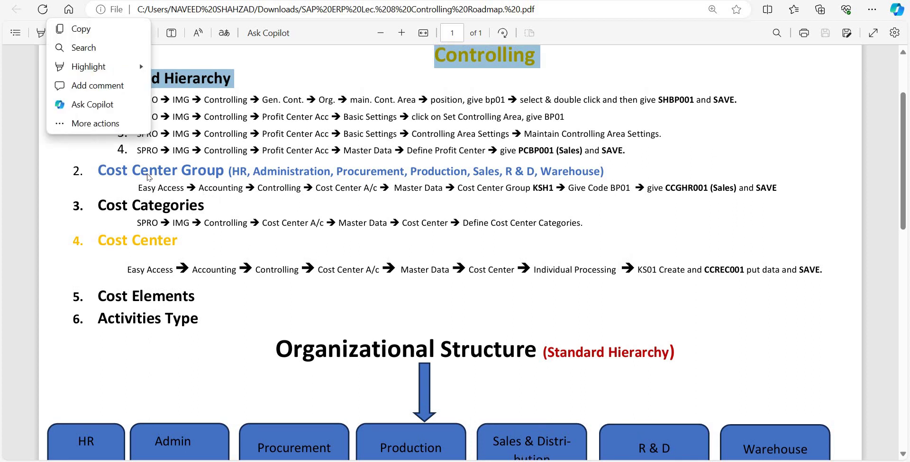
left_click(115, 207)
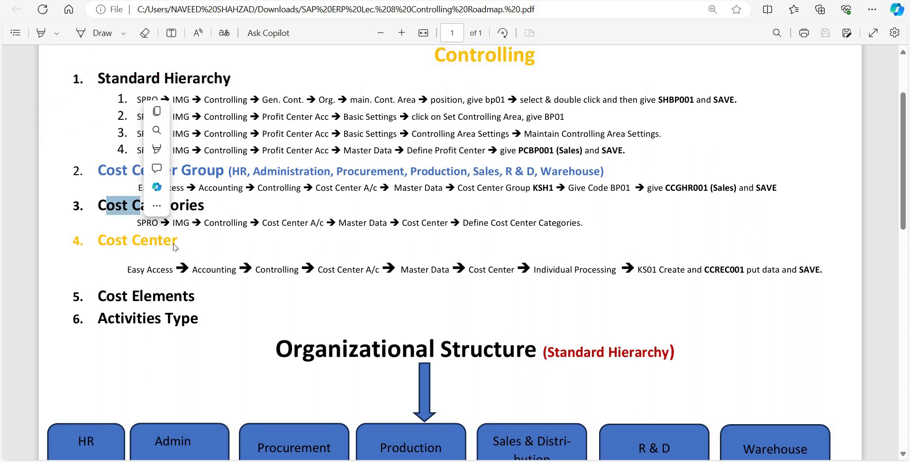
left_click_drag(116, 240, 178, 242)
left_click(163, 217)
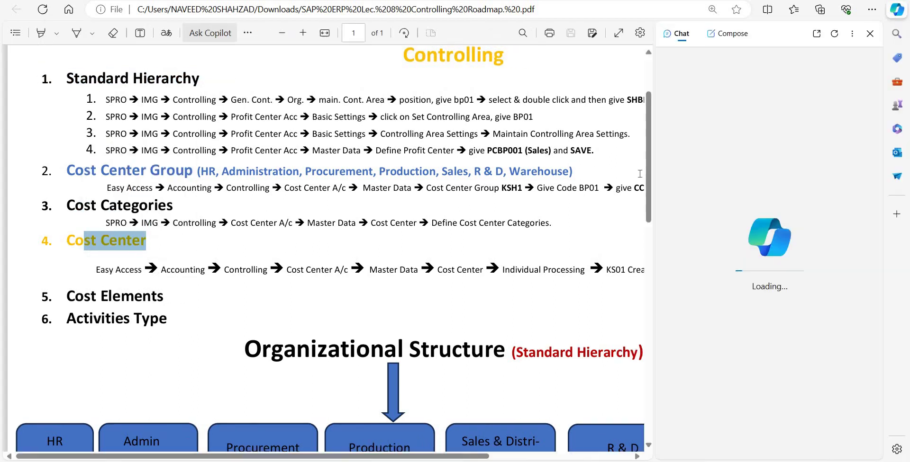
left_click(869, 33)
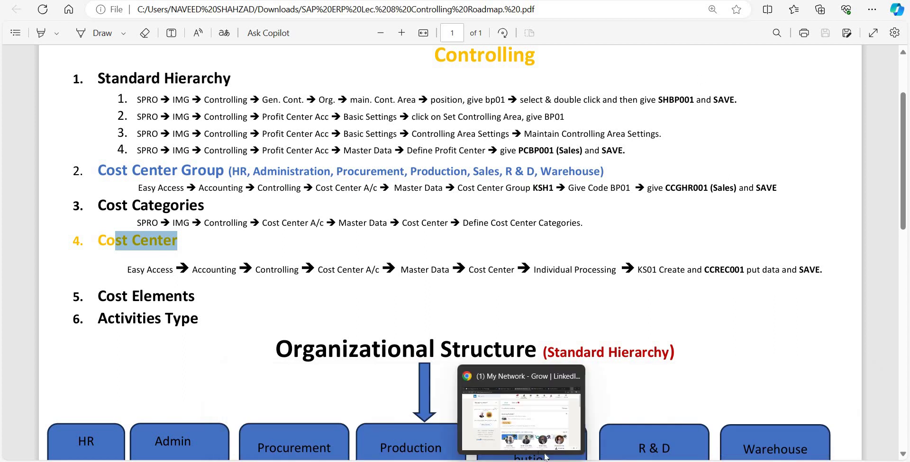
mouse_move(606, 420)
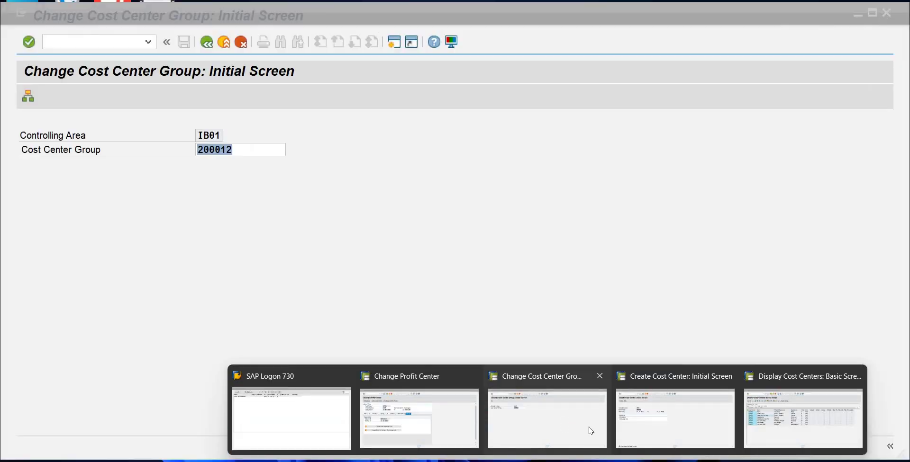
left_click(589, 427)
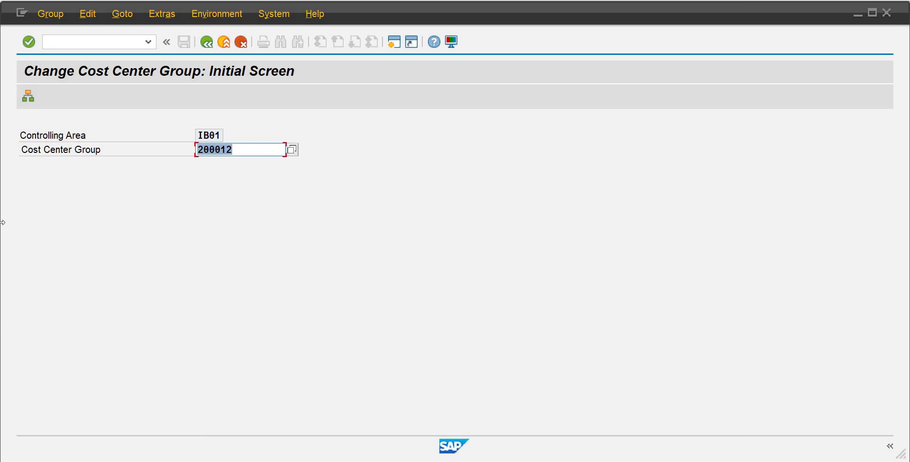
- Leave the cost center group change and open the central G/L account maintenance with transaction ka03
left_click(67, 41)
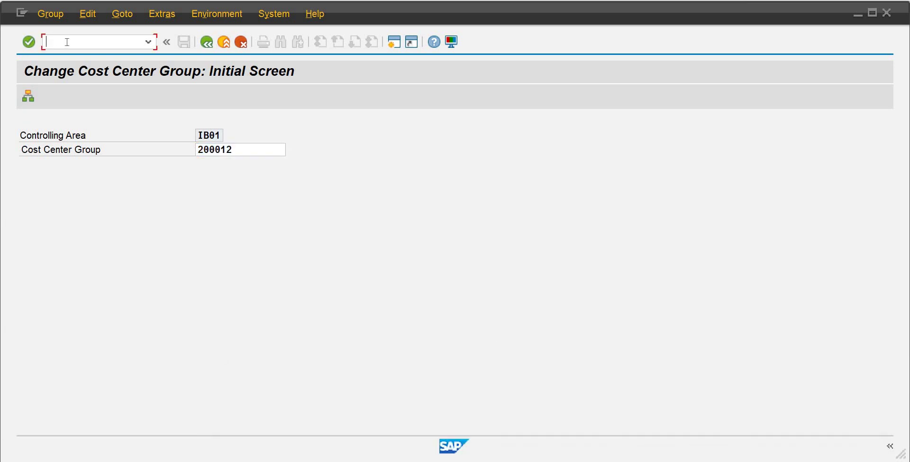
type("/n")
key("Return")
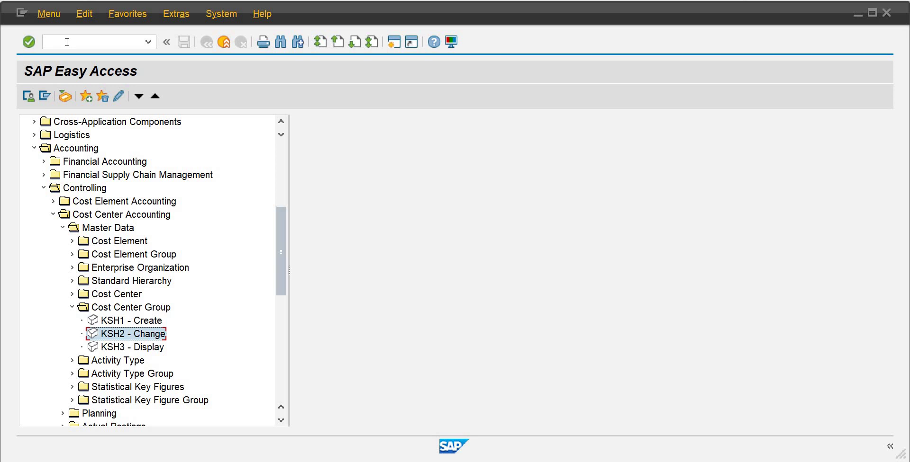
left_click(67, 41)
type("ka03")
key("Return")
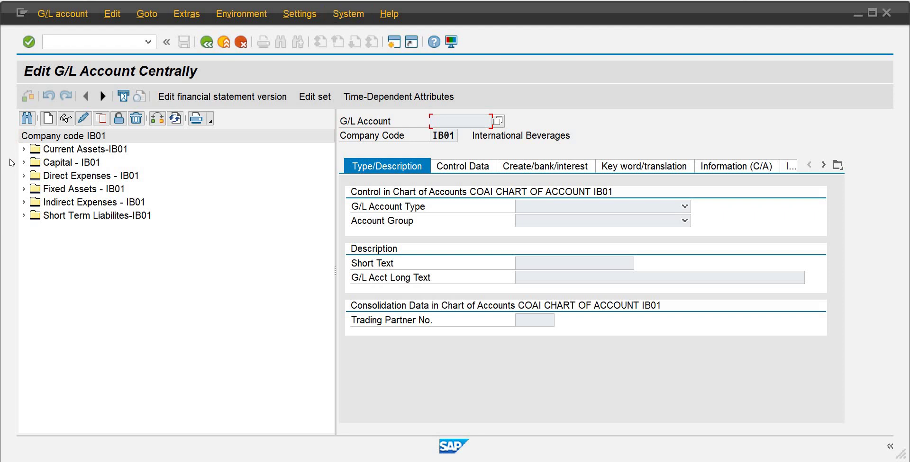
- Copy G/L account 602 Direct labour from Indirect Expenses - IB01 to a new account 603 in company code IB01
left_click(24, 176)
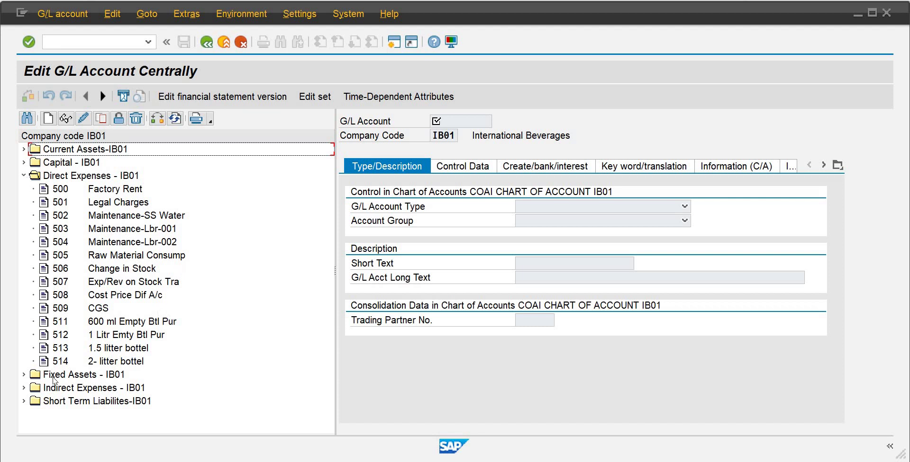
left_click(24, 388)
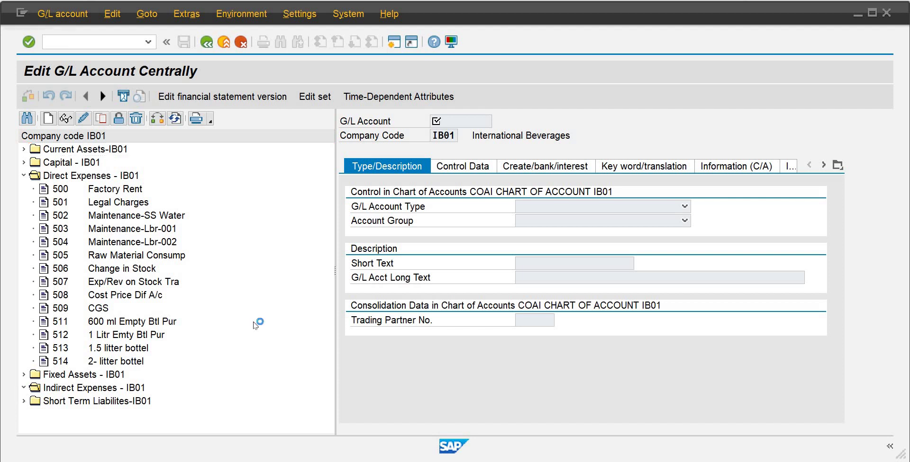
scroll(331, 280, "down", 2)
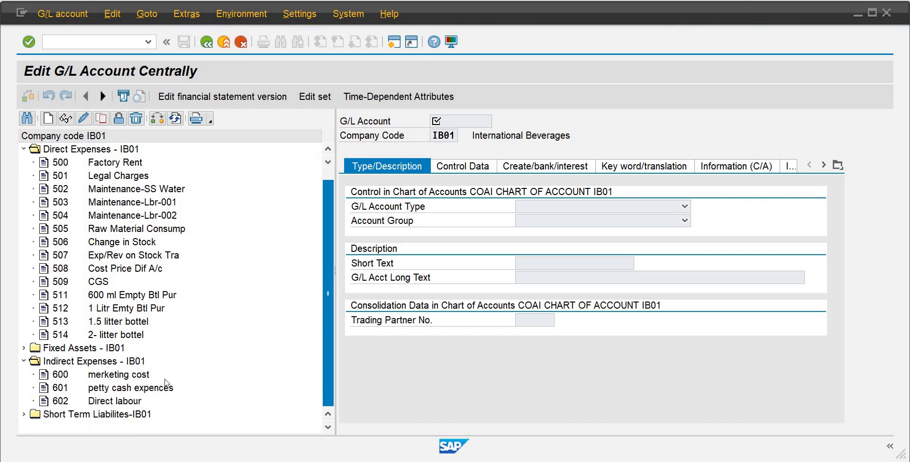
left_click(115, 404)
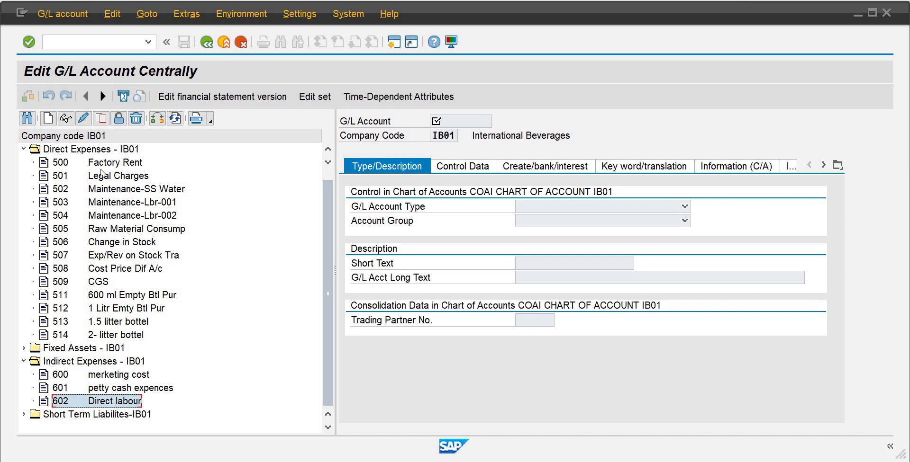
left_click(99, 119)
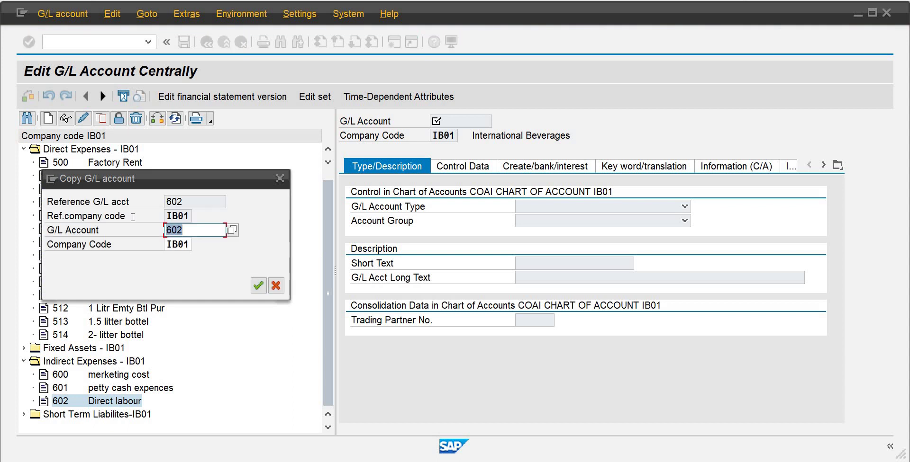
left_click(187, 229)
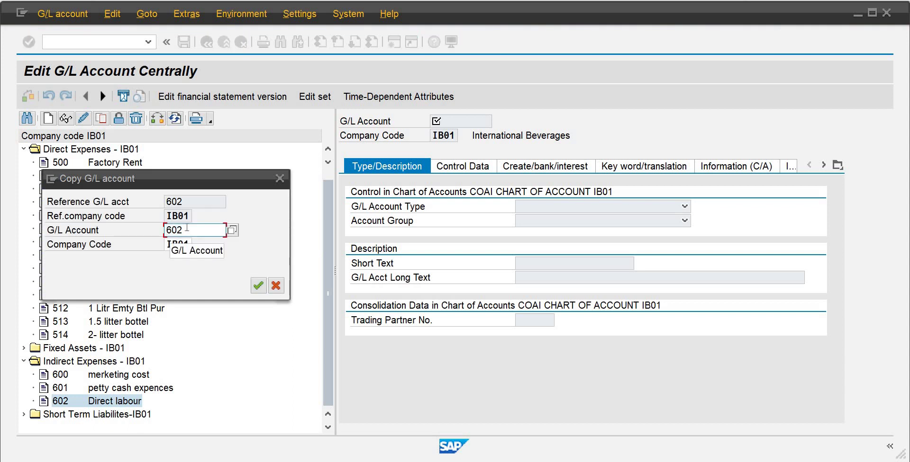
key("BackSpace")
type("3")
key("Return")
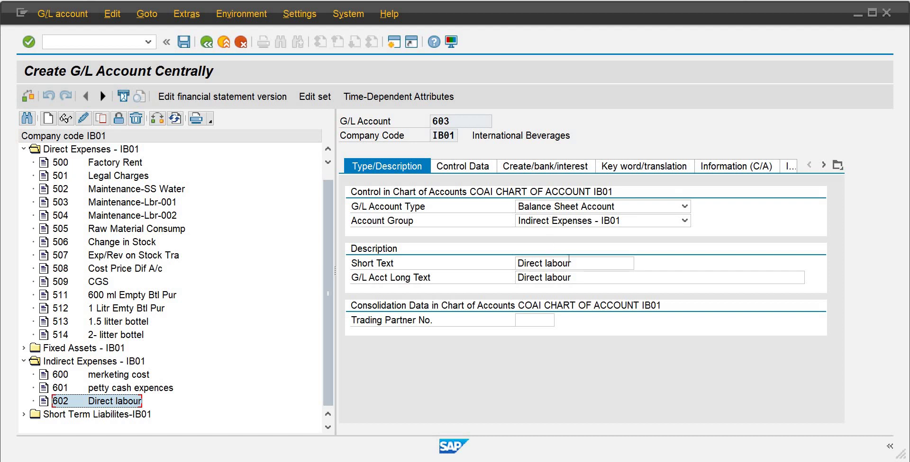
- Set both the short text and the long text of G/L account 603 to "Stationary"
triple_click(531, 264)
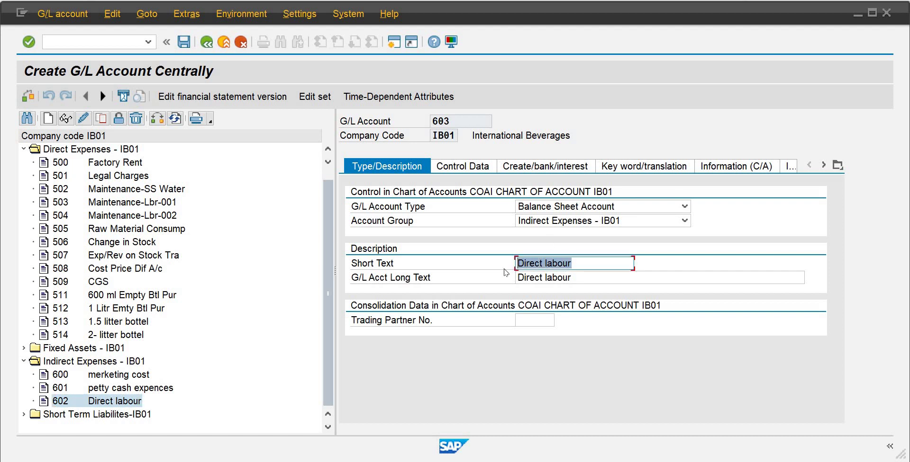
type("Stationar")
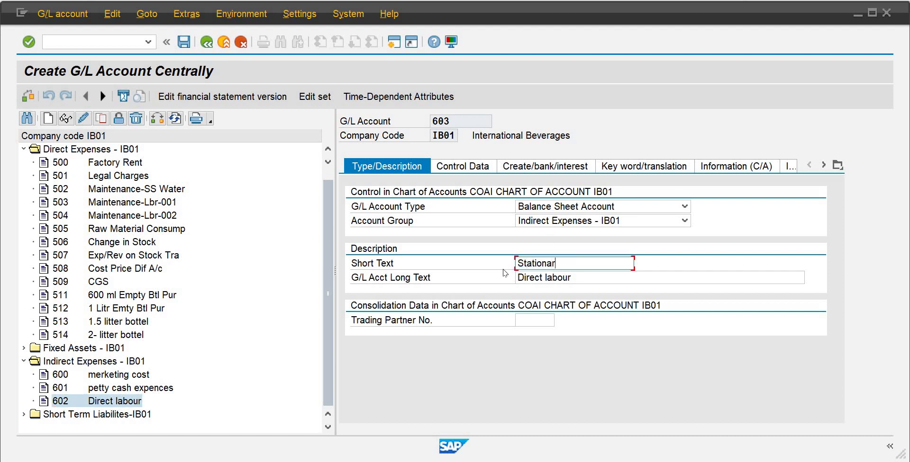
type("y")
key("Tab")
key("Return")
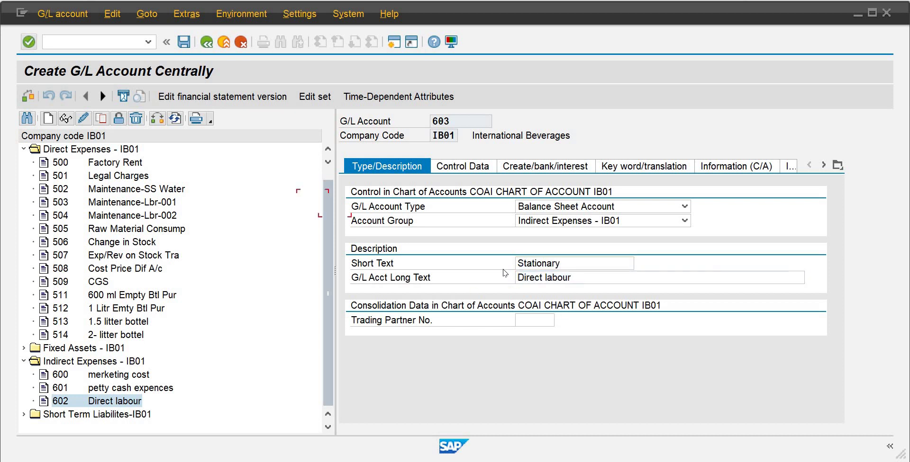
double_click(549, 264)
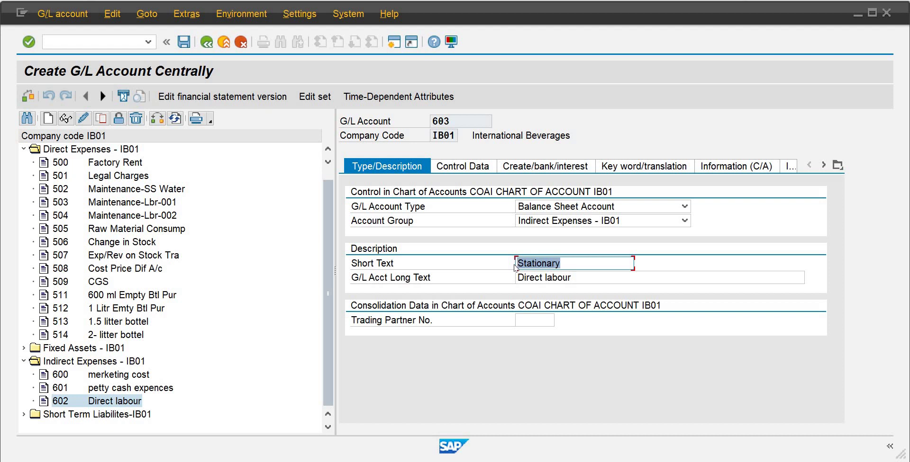
key("Tab")
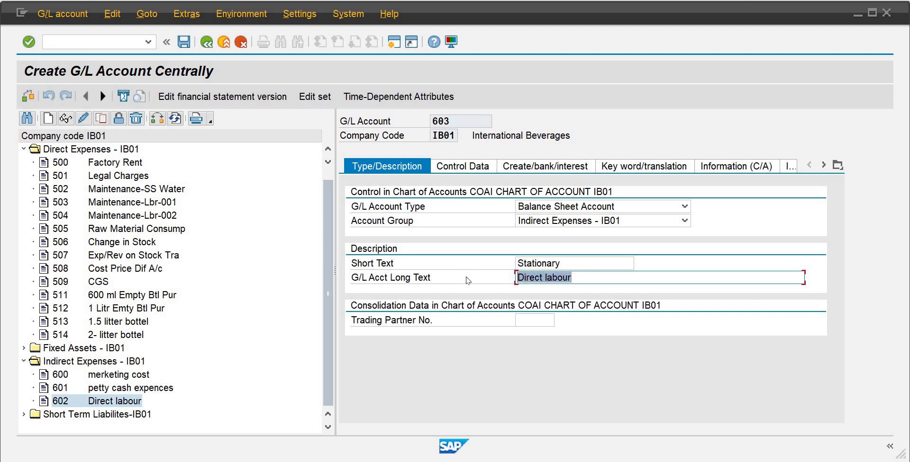
key("ctrl+v")
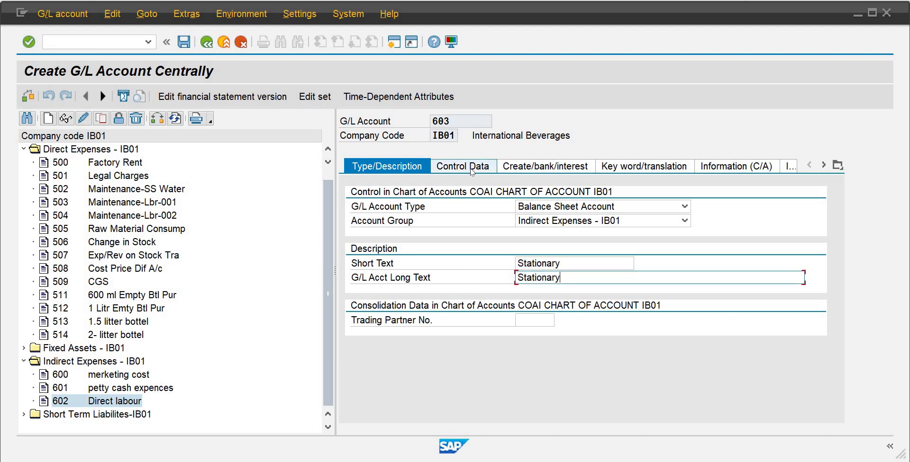
- Set account 603's type to Primary Costs or Revenue and its cost element category to 01, Primary costs/cost-reducing revenues
left_click(683, 206)
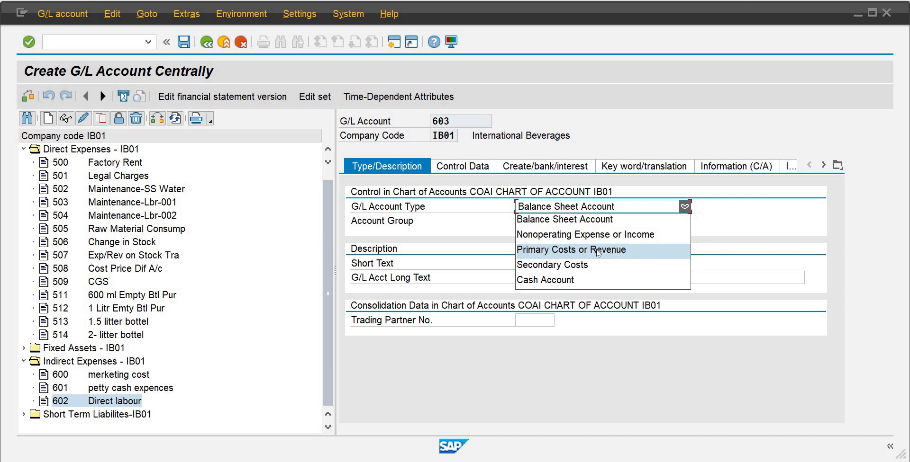
left_click(585, 252)
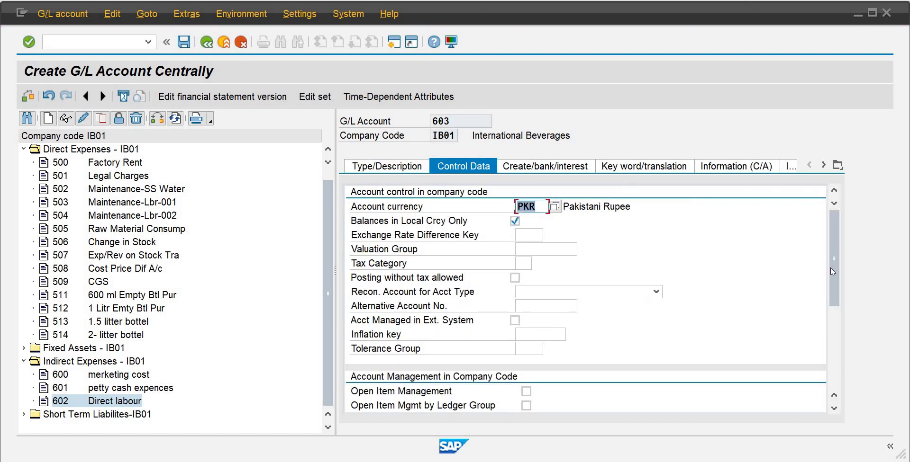
left_click_drag(830, 268, 830, 324)
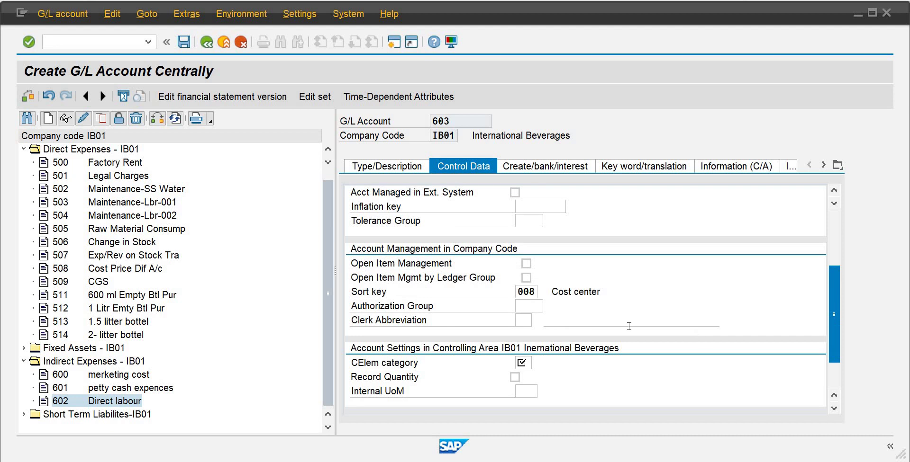
left_click(536, 292)
left_click(524, 362)
left_click(538, 363)
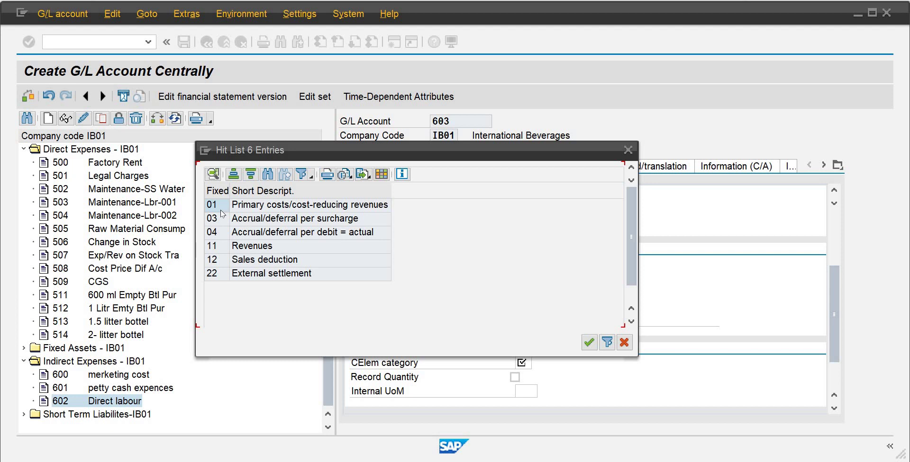
double_click(221, 209)
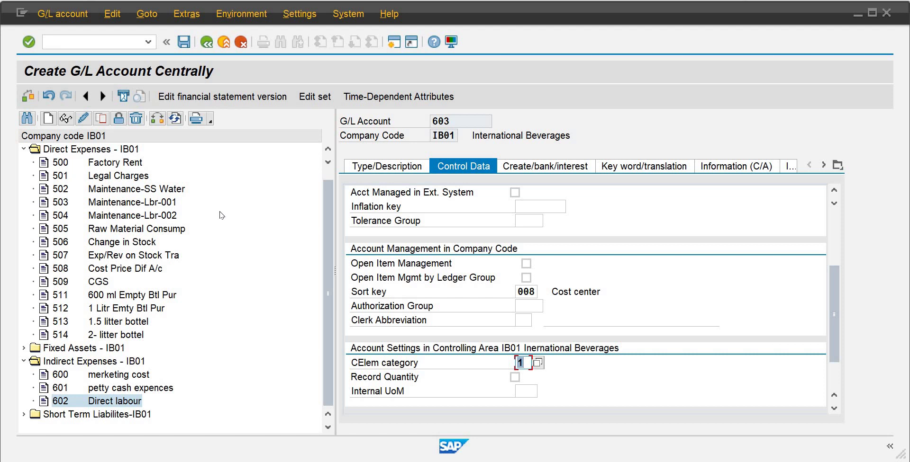
- Assign field status group YB04, Cost accounts, to account 603 and save the account
left_click(538, 169)
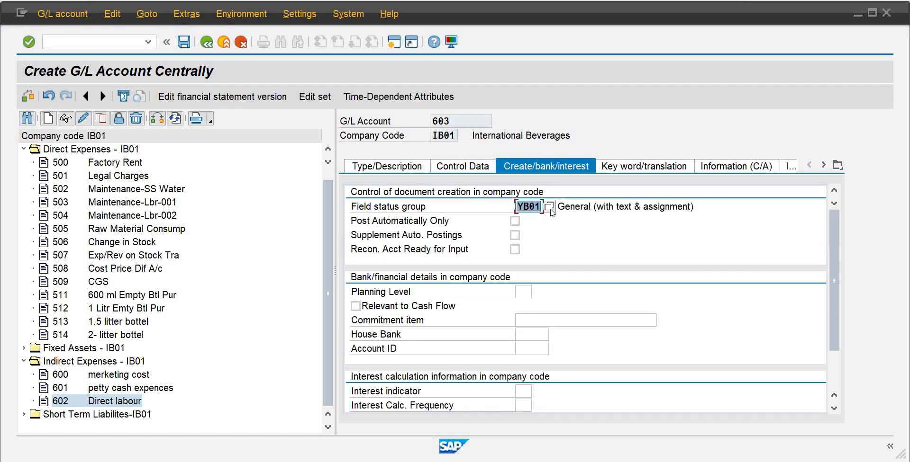
left_click(550, 209)
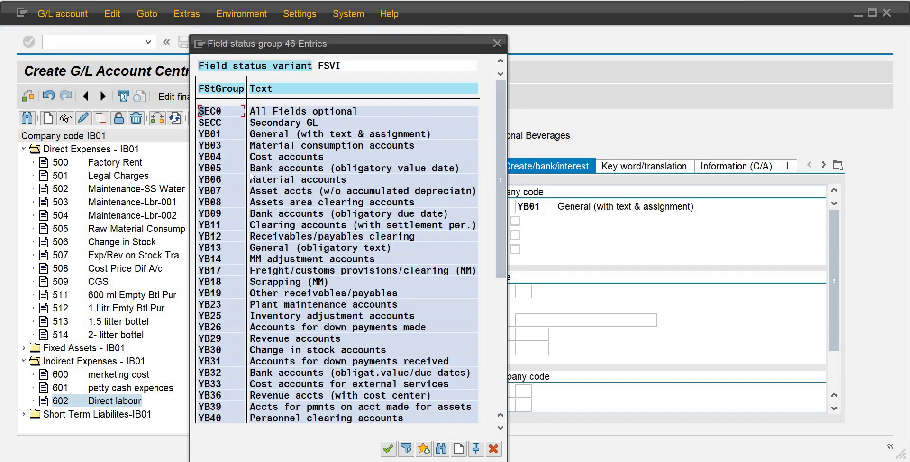
double_click(223, 157)
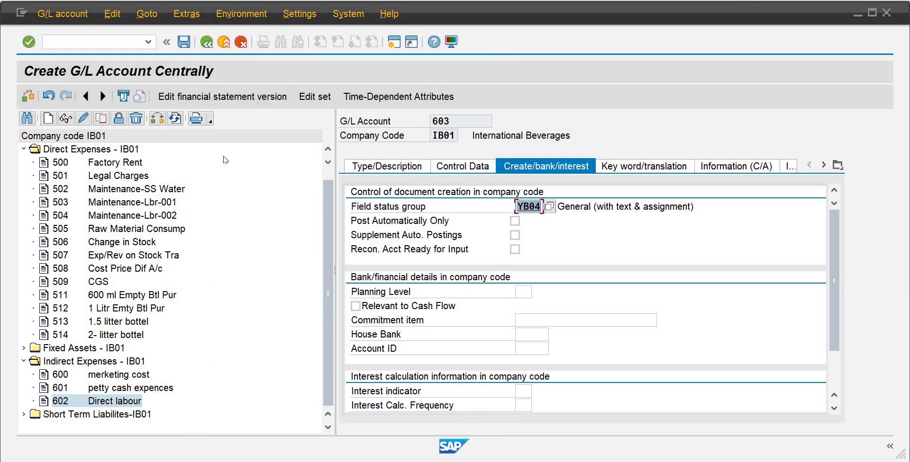
key("Return")
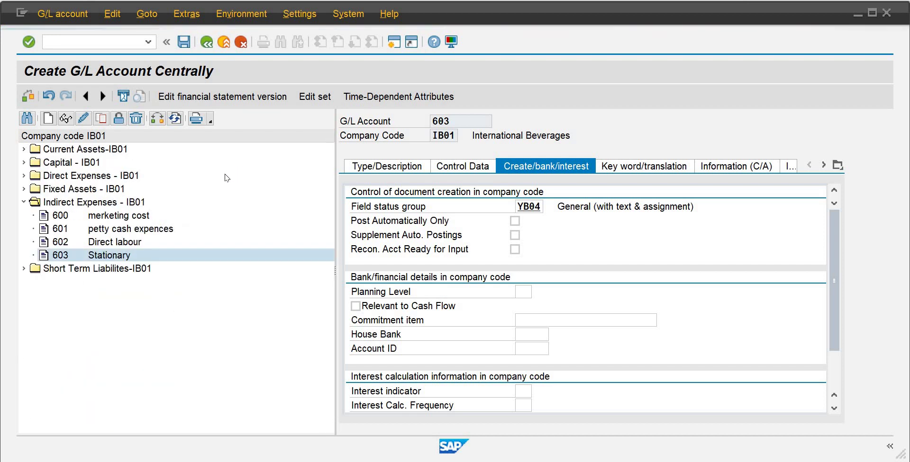
- Copy G/L account 603 to a new account 604 in company code IB01
left_click(98, 122)
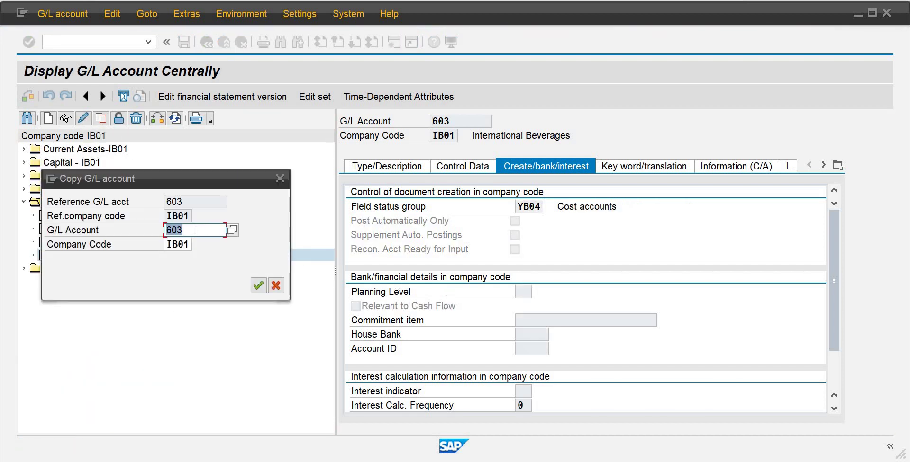
left_click(195, 233)
key("BackSpace")
type("4")
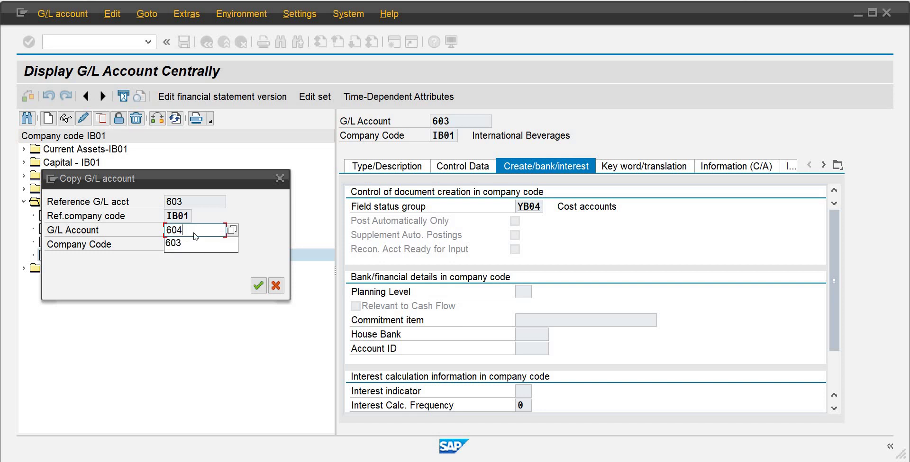
key("Return")
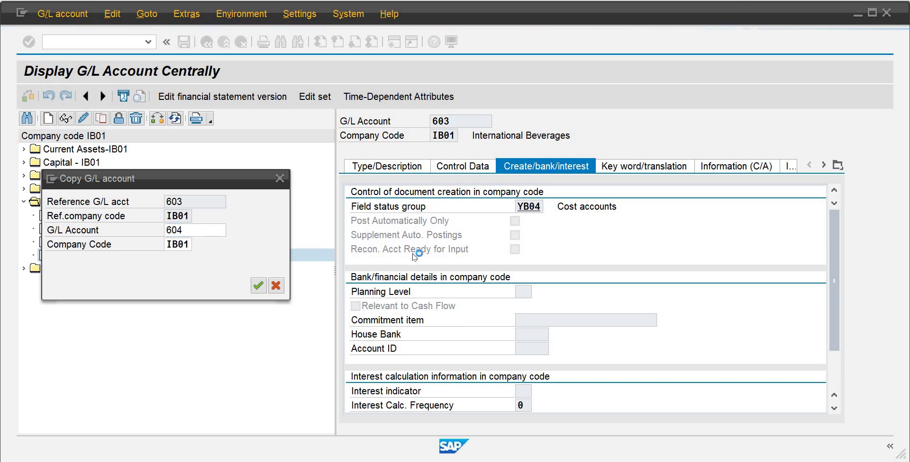
- Set both the short text and the long text of G/L account 604 to "Refreshment"
left_click(388, 166)
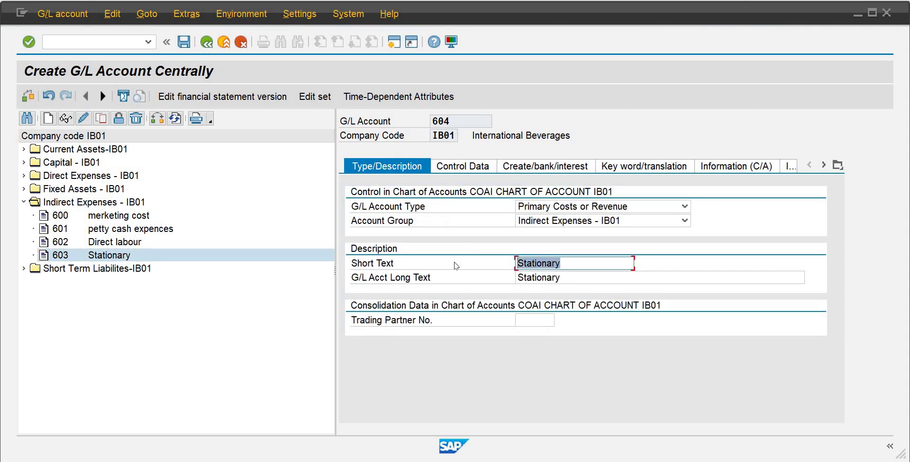
type("refreshment")
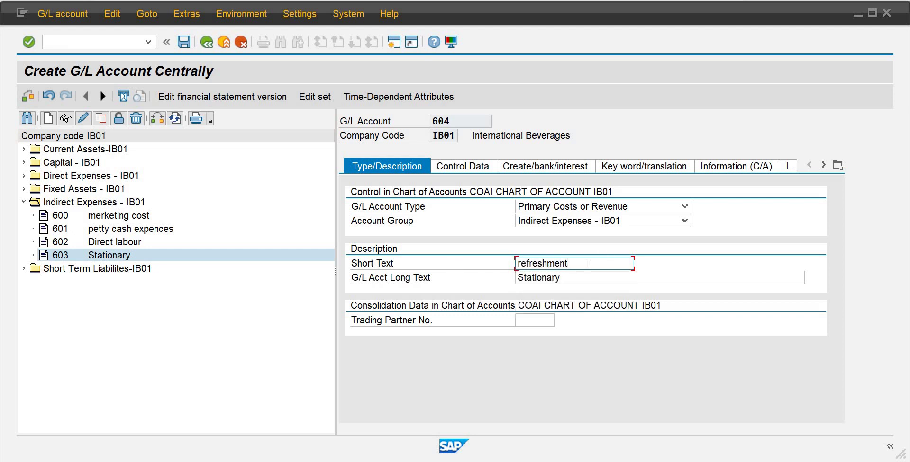
key("ctrl+a")
type("Refreshment")
key("ctrl+a")
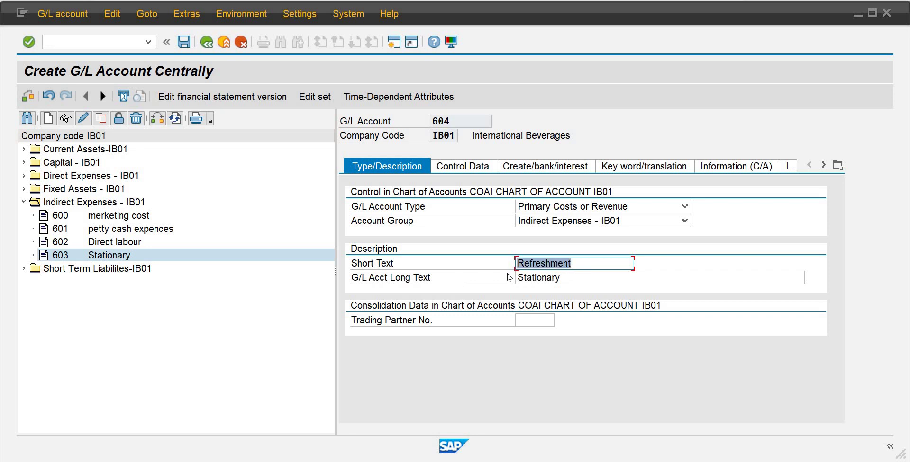
key("Tab")
key("ctrl+a")
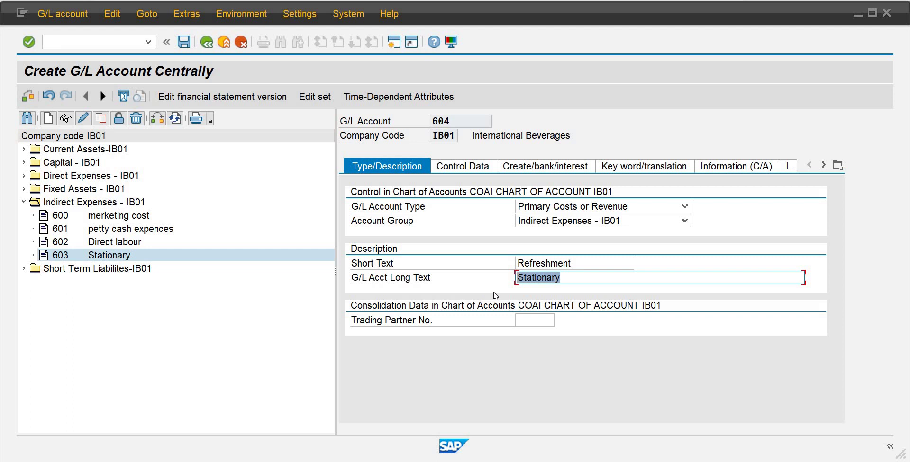
key("ctrl+v")
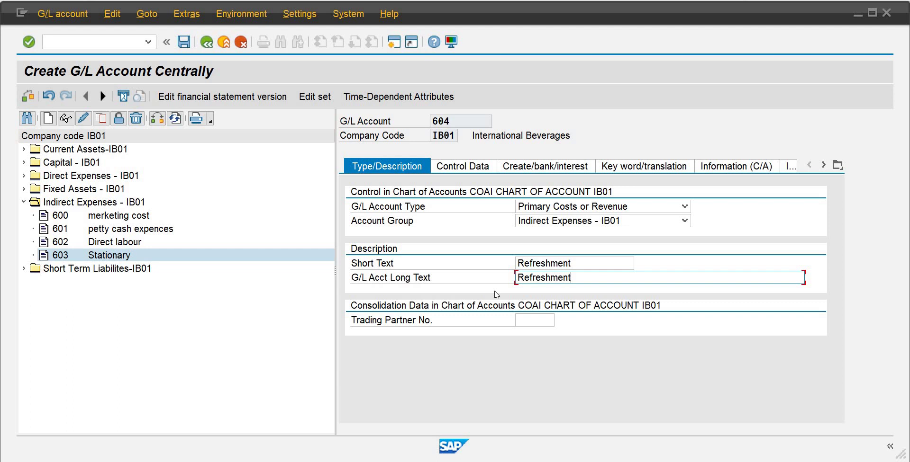
- Extend both the short text and the long text of G/L account 604 to "Refreshment-HR"
left_click(588, 268)
type("-Hr")
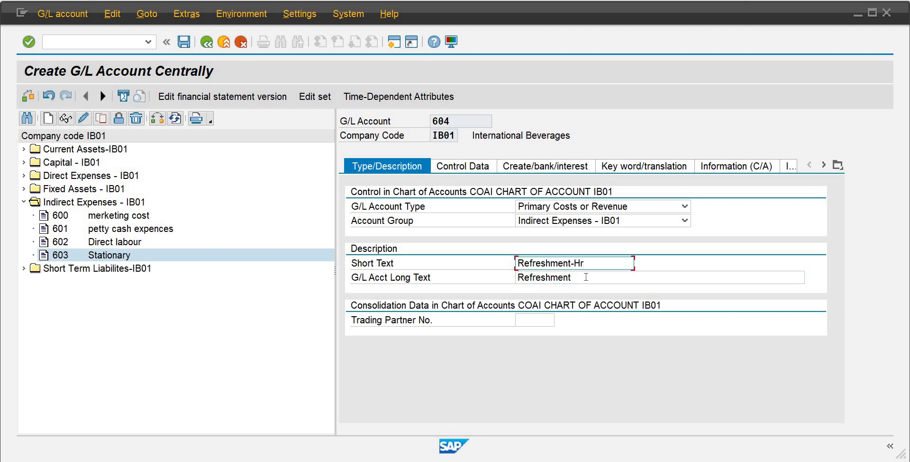
left_click(585, 277)
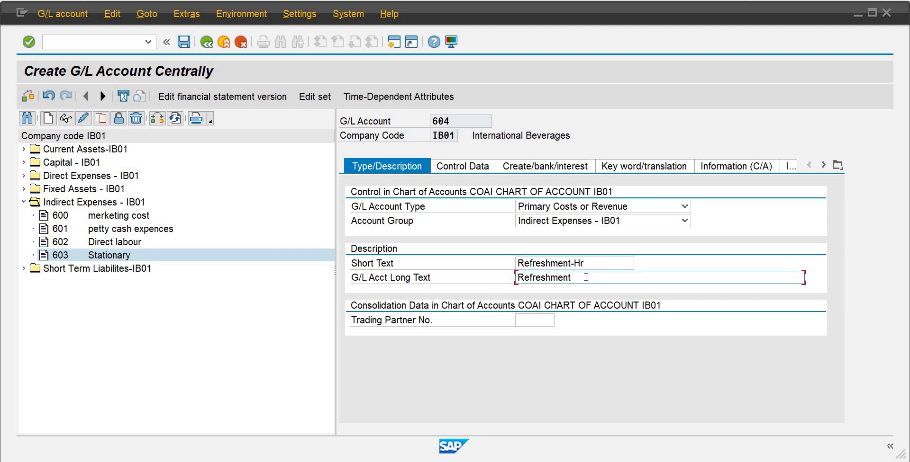
type("-HR")
left_click(598, 266)
key("BackSpace")
type("R")
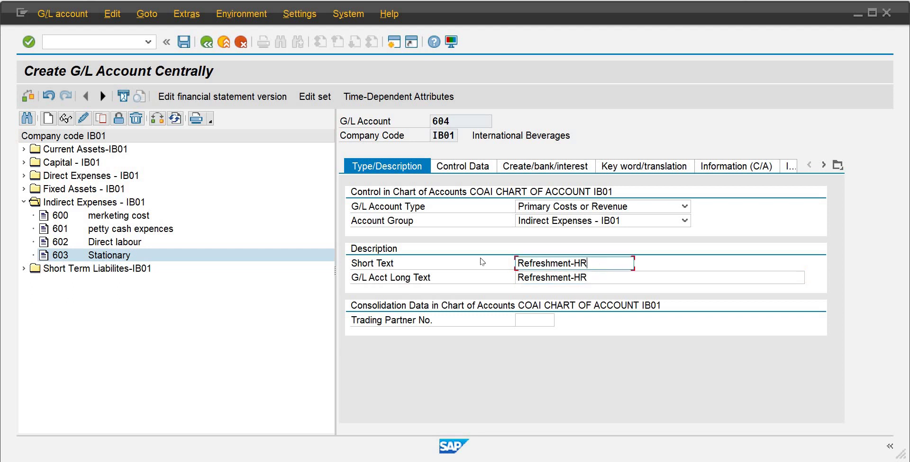
- Check the control data and field status group copied to account 604, and save the account
left_click(456, 166)
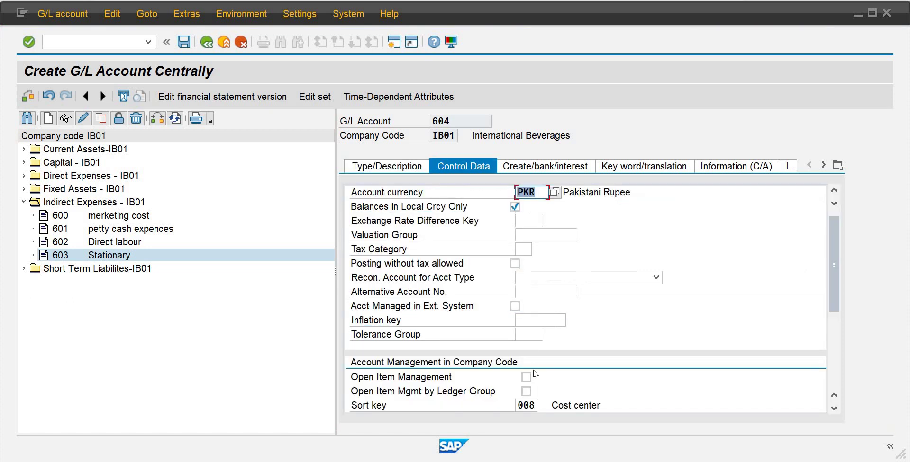
left_click(545, 168)
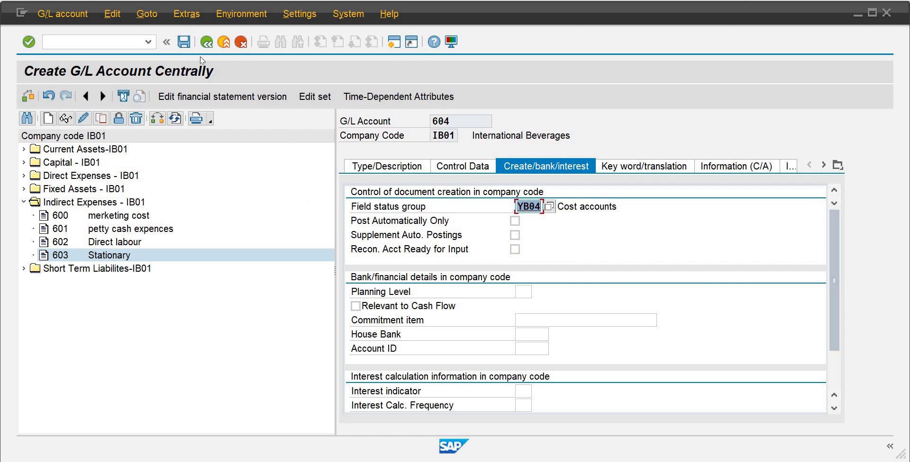
left_click(185, 42)
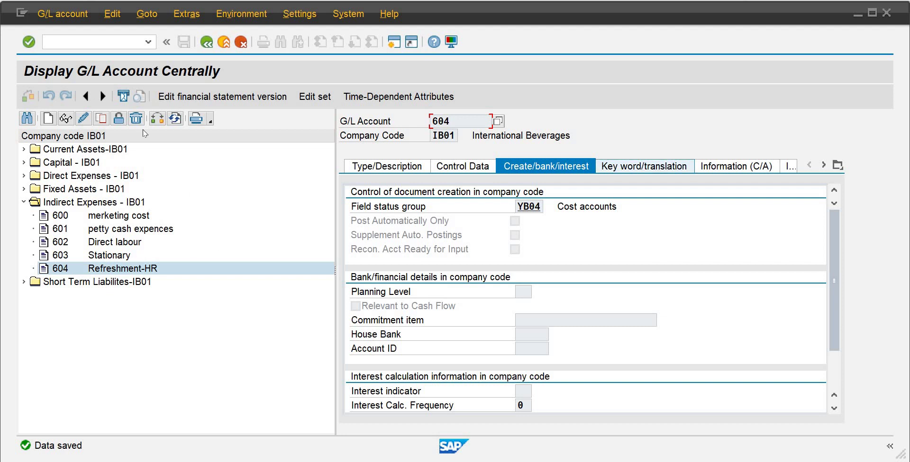
- Copy G/L account 604 to a new account 605 in company code IB01
left_click(84, 119)
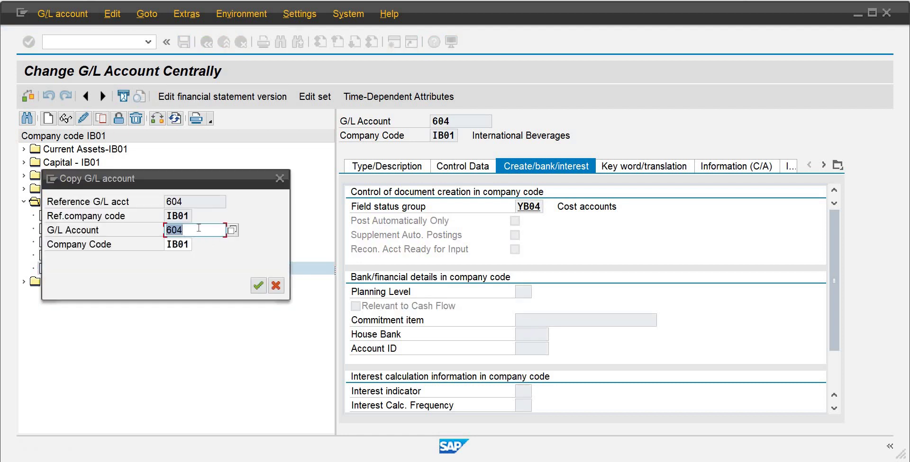
left_click(198, 229)
key("BackSpace")
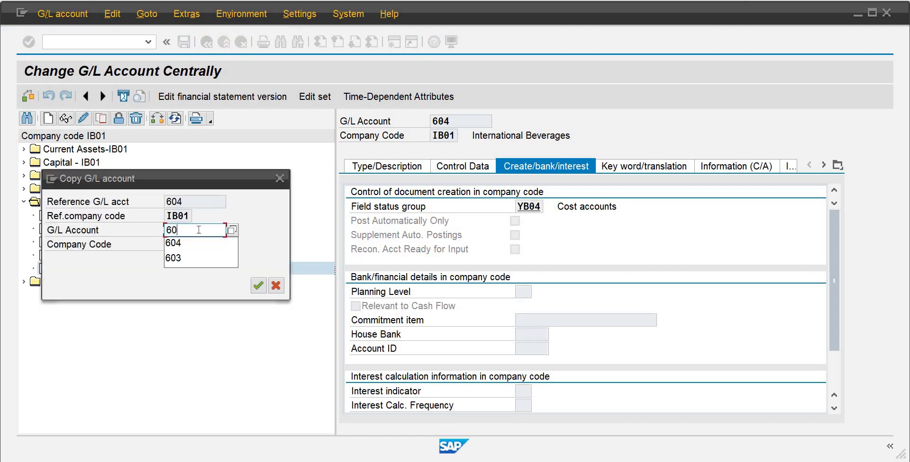
type("5")
key("Return")
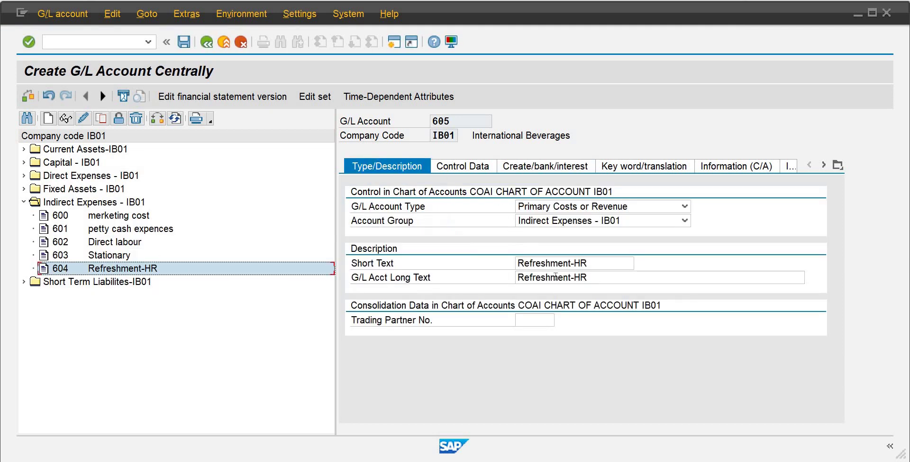
- Set the short and long texts of account 605 to "Refreshment-Admin" and save the account
left_click_drag(587, 264, 575, 264)
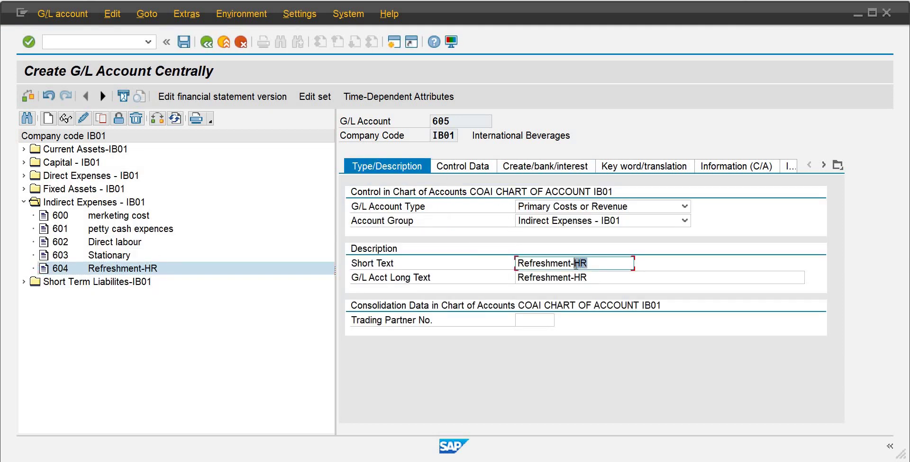
type("Admin")
left_click(589, 279)
key("BackSpace")
key("BackSpace")
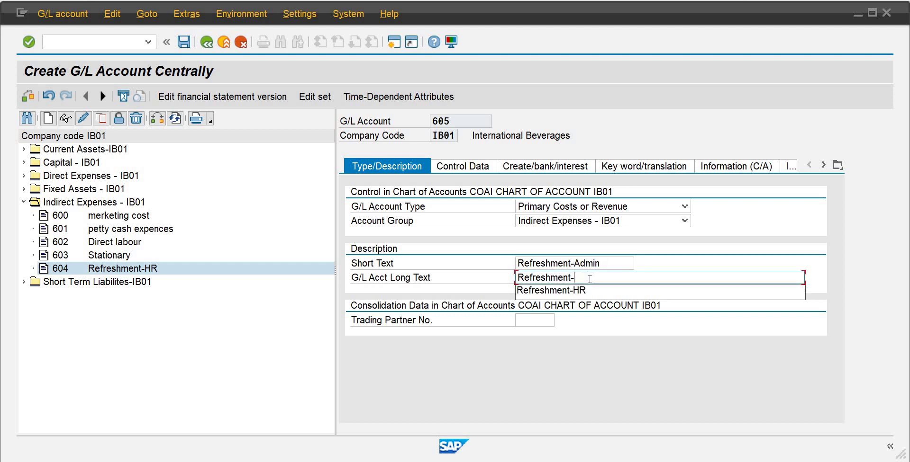
type("Admin")
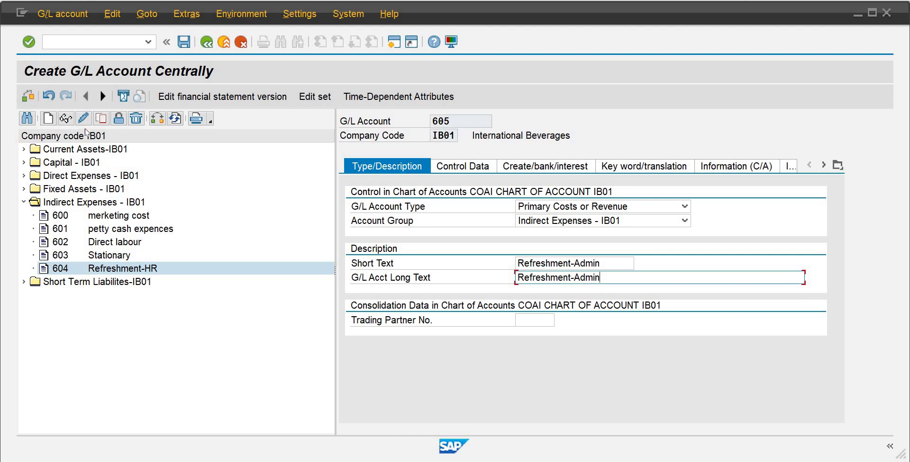
left_click(184, 44)
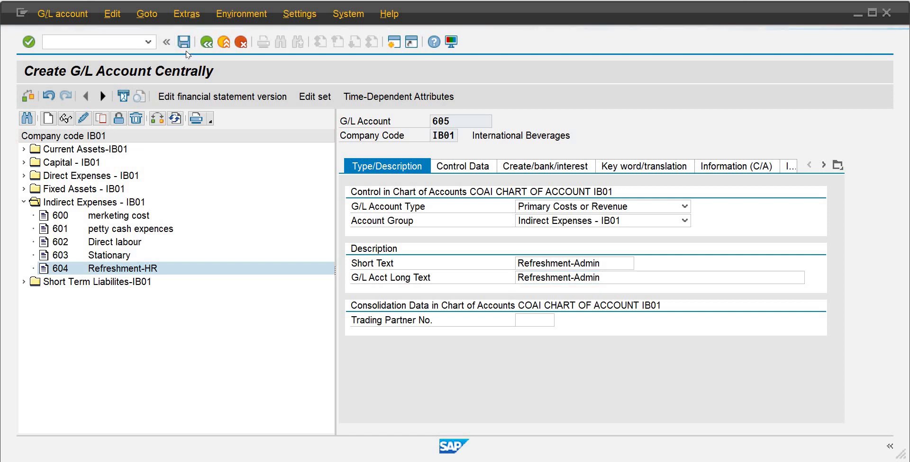
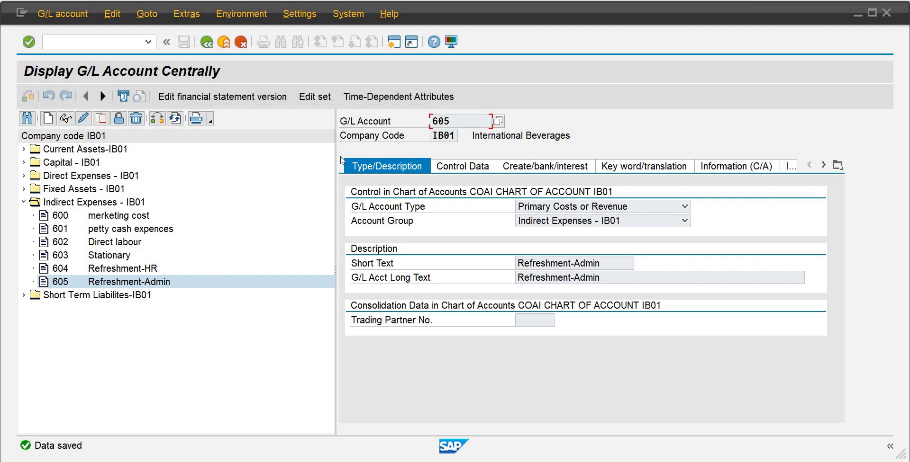
- Copy G/L account 605 to a new account 607 in company code IB01
left_click(104, 121)
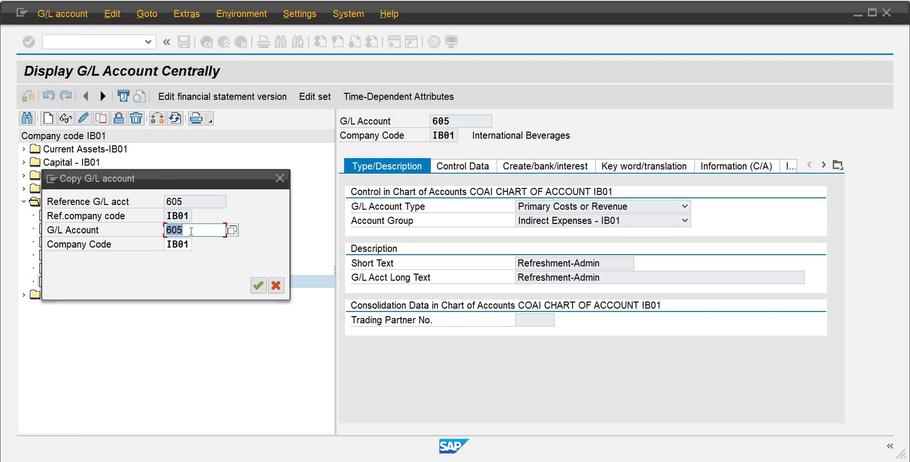
left_click(191, 232)
key("BackSpace")
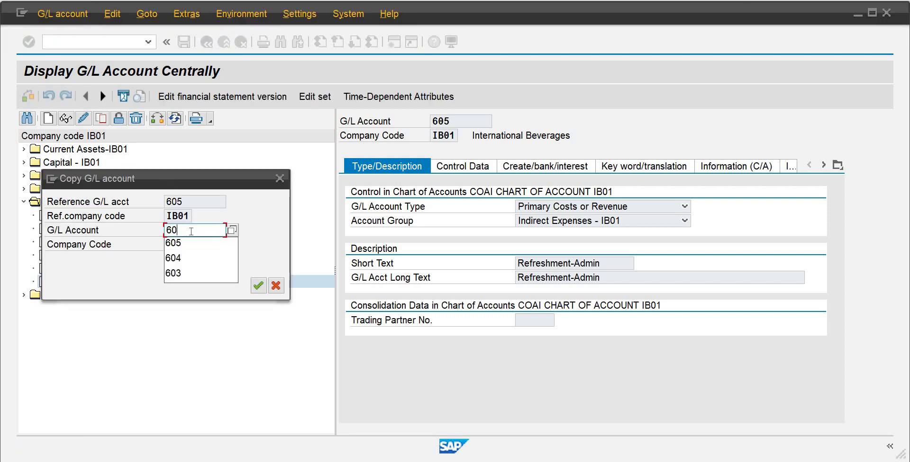
type("7")
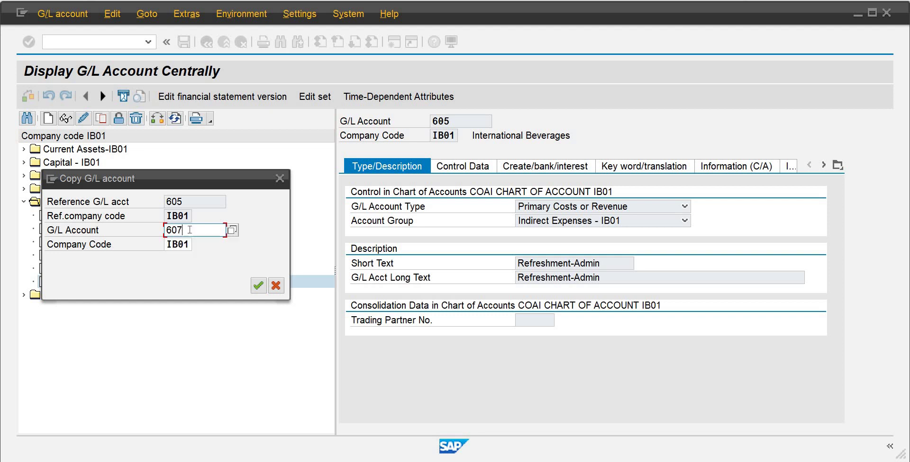
left_click(259, 285)
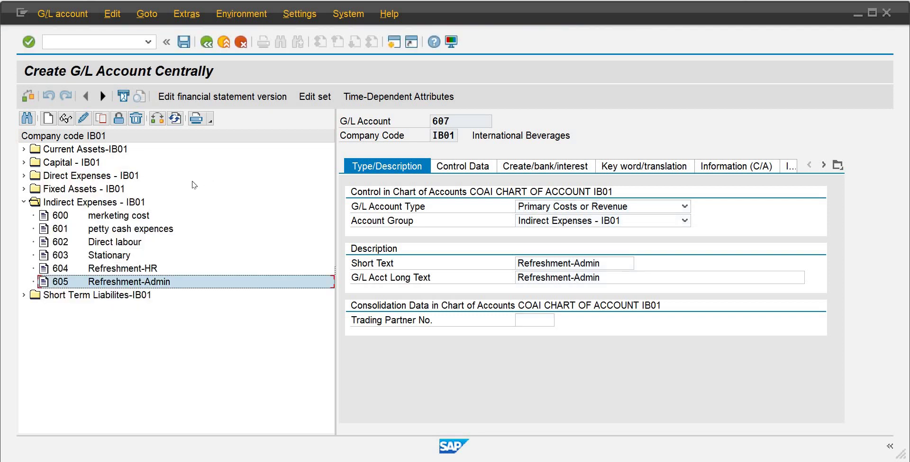
- Set the short text of account 607 to "Refreshment-Prodcton", abbreviated to fit the field
left_click(609, 264)
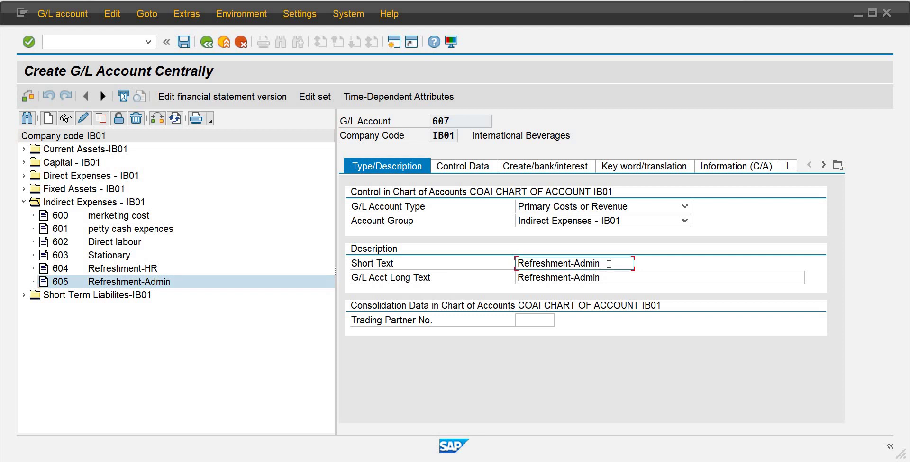
key("BackSpace")
key("BackSpace")
key("BackSpace")
key("BackSpace")
key("BackSpace")
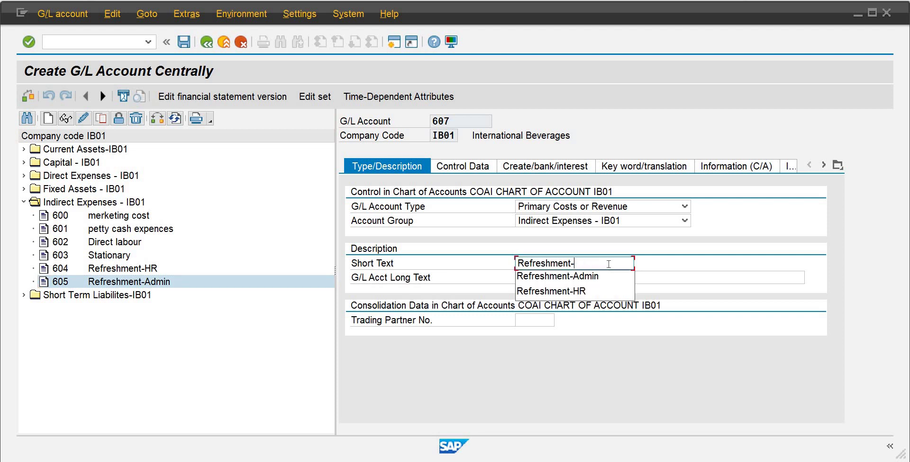
type("r")
key("BackSpace")
type("Producti")
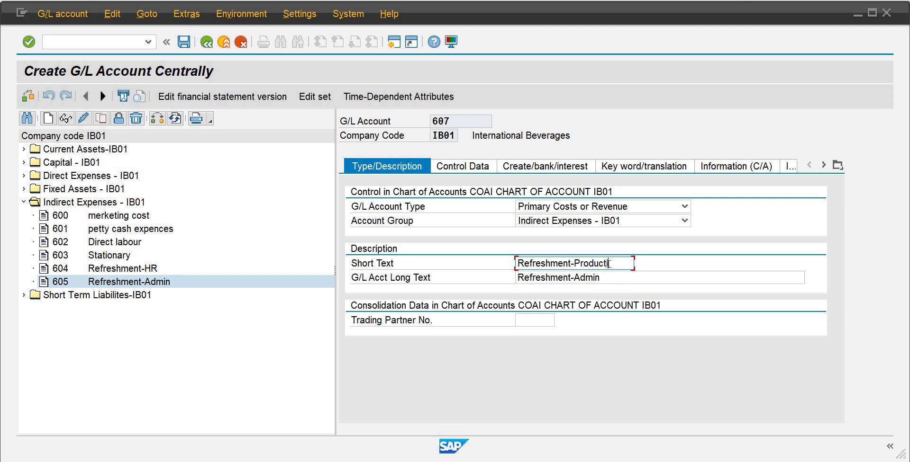
key("Tab")
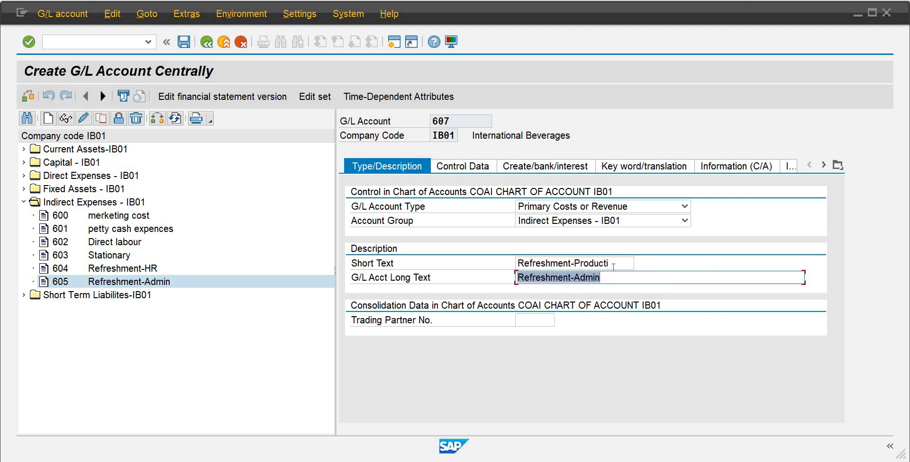
left_click(612, 265)
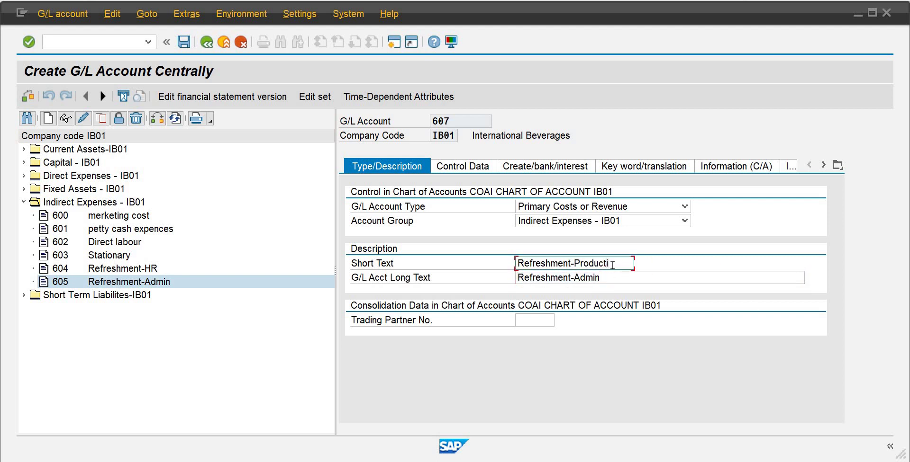
key("BackSpace")
key("BackSpace")
key("BackSpace")
type("n")
key("Tab")
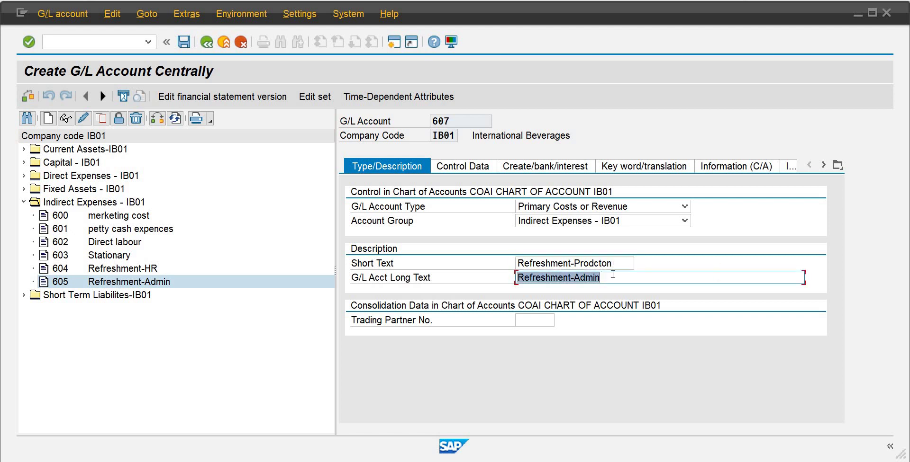
- Set the long text of account 607 to "Refreshment-Production"
left_click(598, 278)
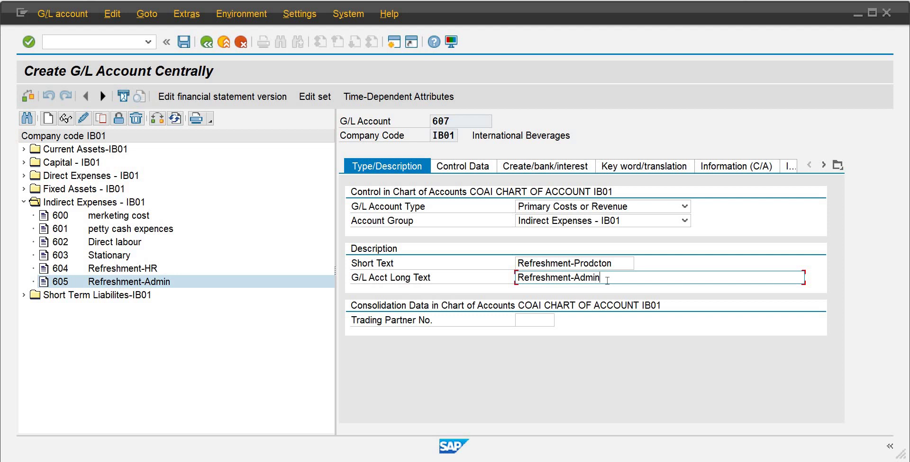
key("BackSpace")
key("BackSpace")
key("BackSpace")
key("BackSpace")
key("BackSpace")
type("(")
key("BackSpace")
type("Production")
- Check account 607's cost element category and document creation settings, and save the account
left_click(464, 167)
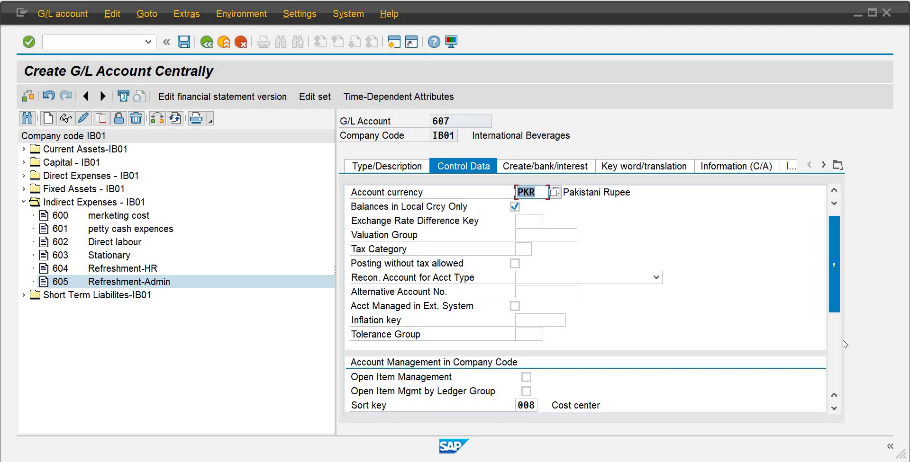
scroll(837, 332, "down", 3)
left_click(549, 164)
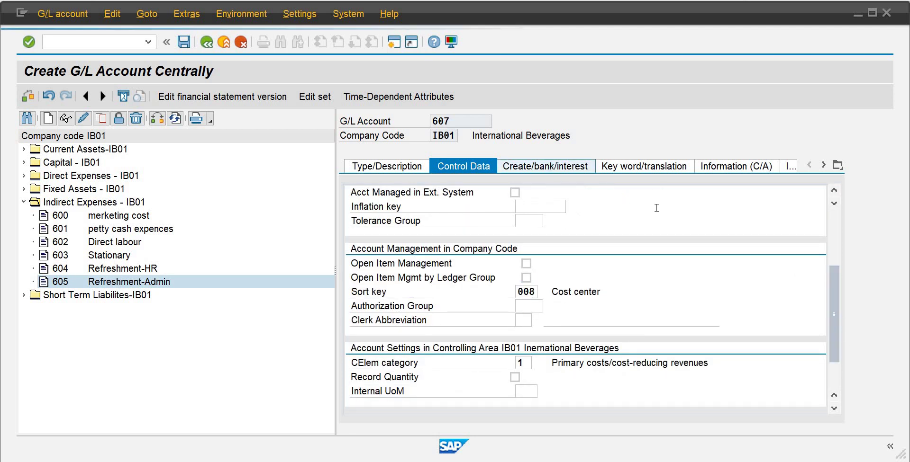
left_click(186, 46)
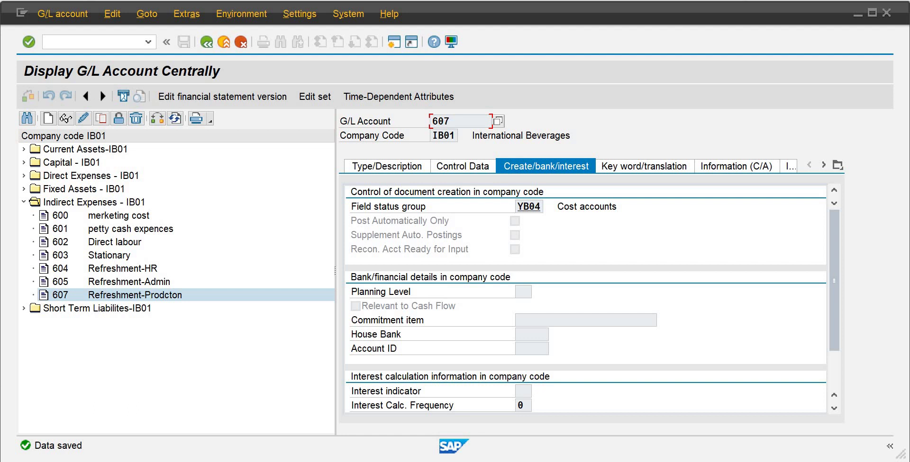
- Expand the Short Term Liabilites-IB01 accounts and restart the G/L account editor with a transaction code beginning with /nka
left_click(23, 308)
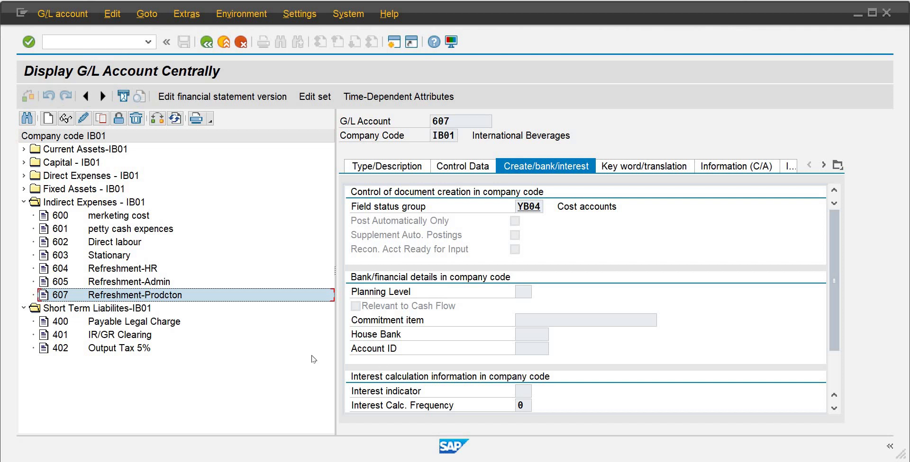
left_click(79, 42)
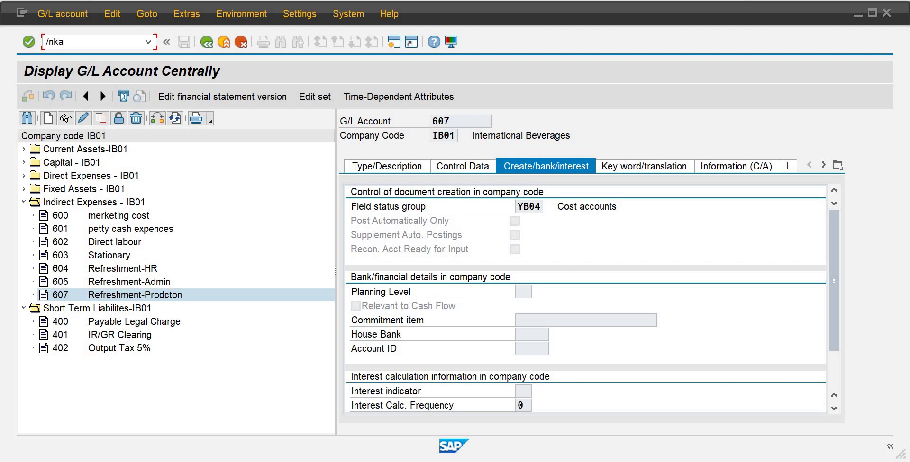
key("Return")
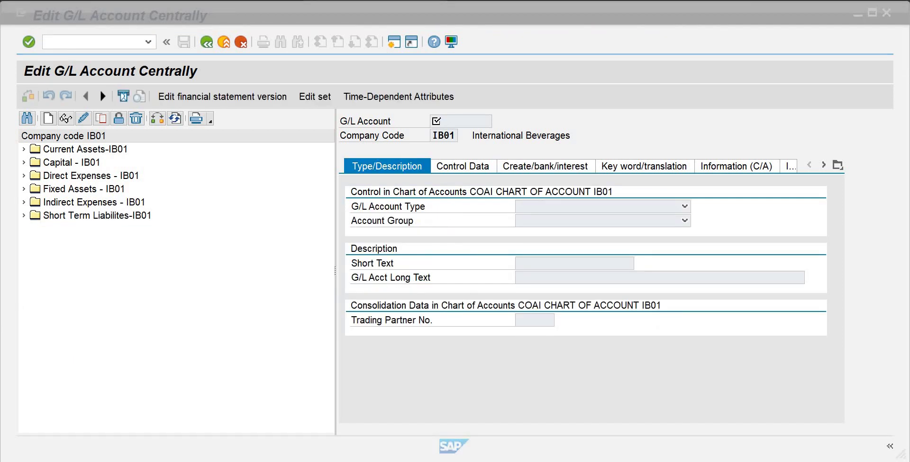
- Switch to the Change Profit Center session and leave profit center 500011, returning to the IMG activity selection
mouse_move(547, 461)
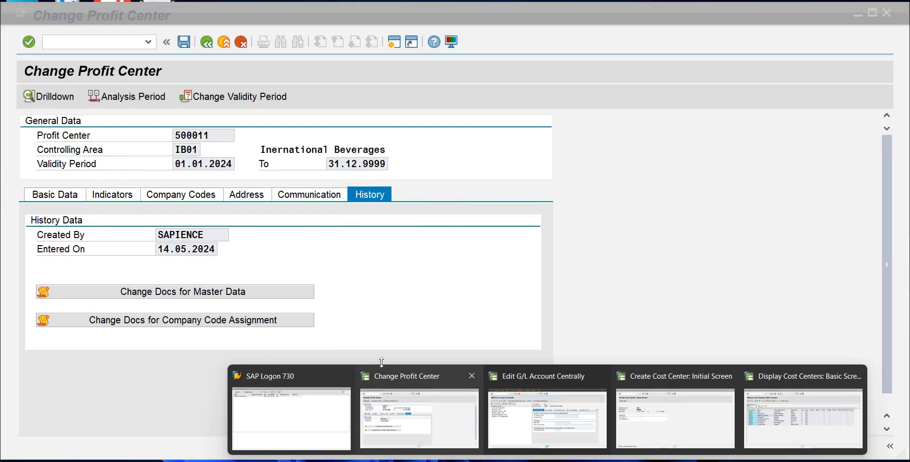
left_click(379, 364)
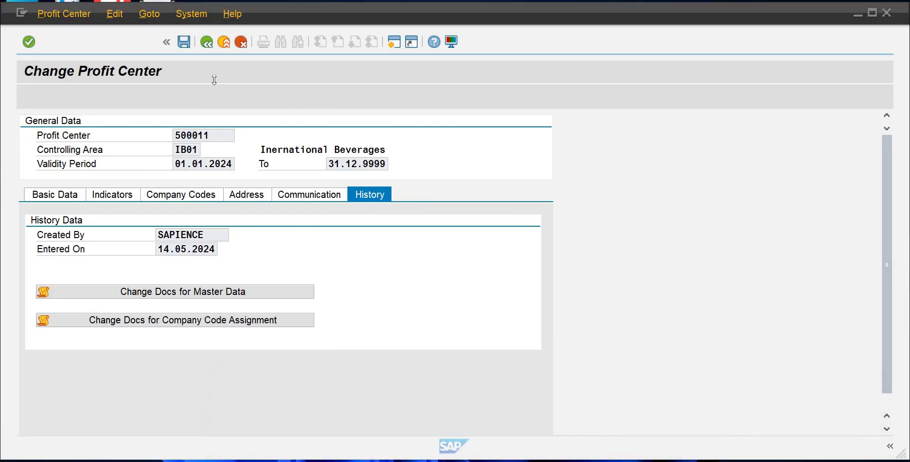
left_click(207, 47)
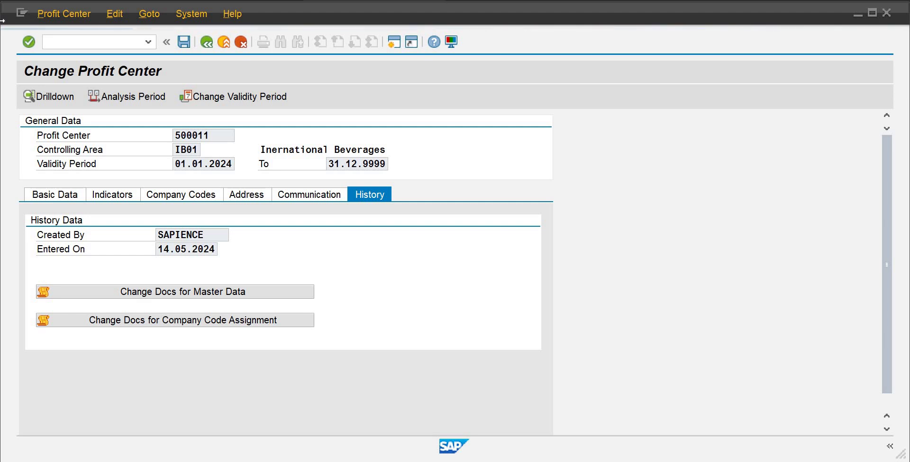
key("F3")
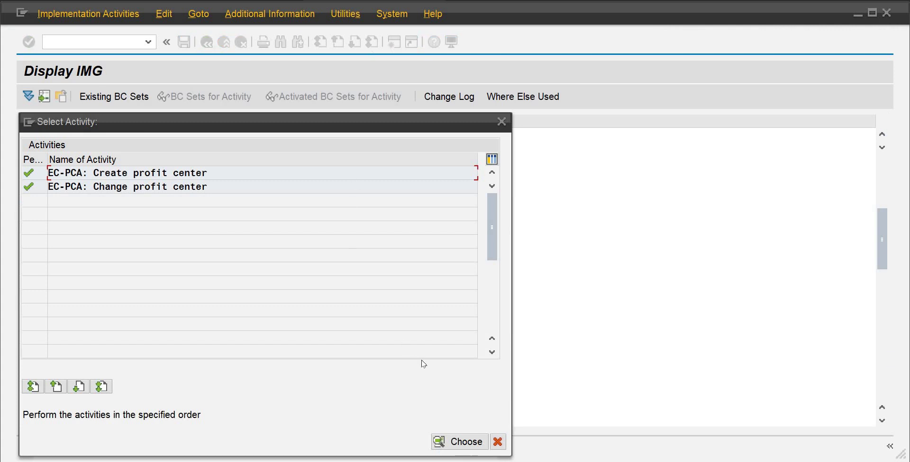
- Close the profit center activity selection and expand the Indirect Expenses - IB01 accounts in the Edit G/L Account Centrally session
left_click(502, 445)
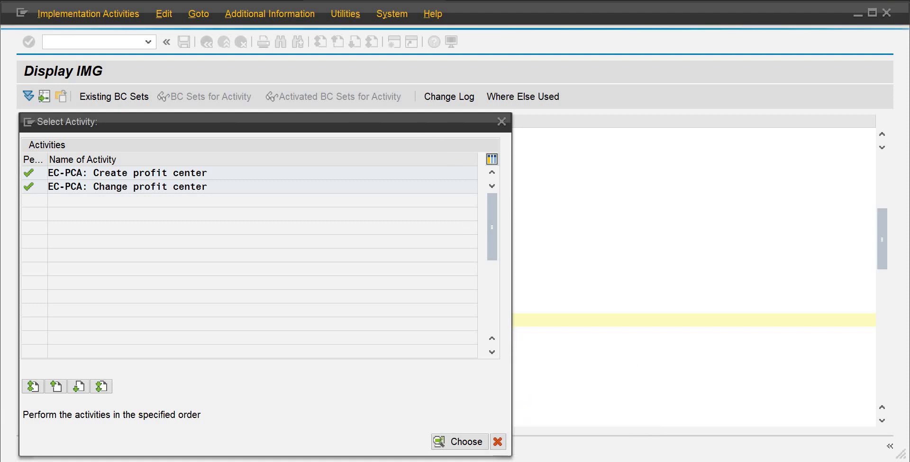
mouse_move(548, 460)
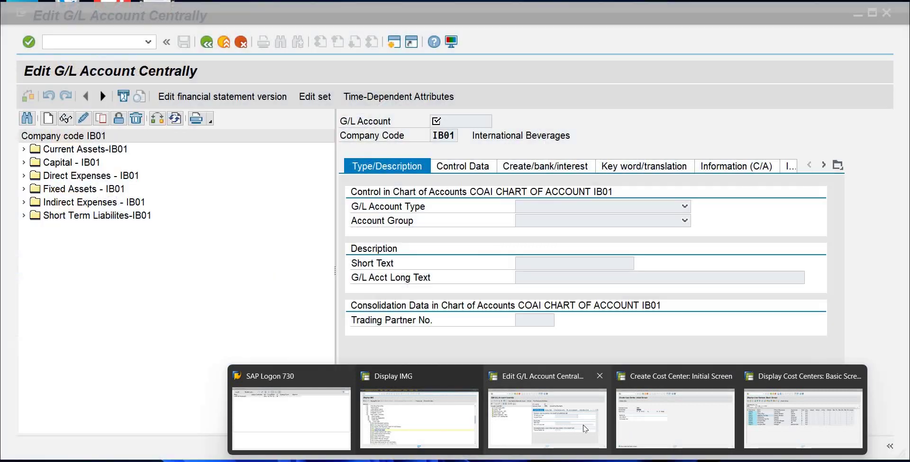
left_click(593, 430)
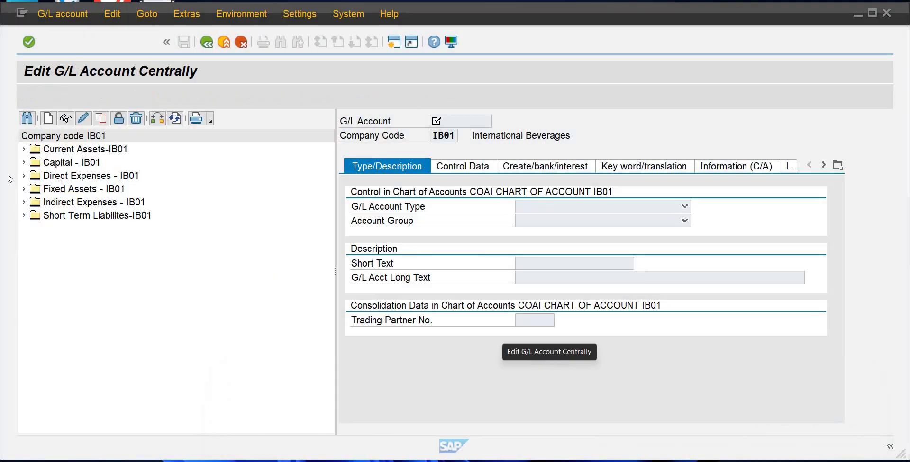
left_click(24, 203)
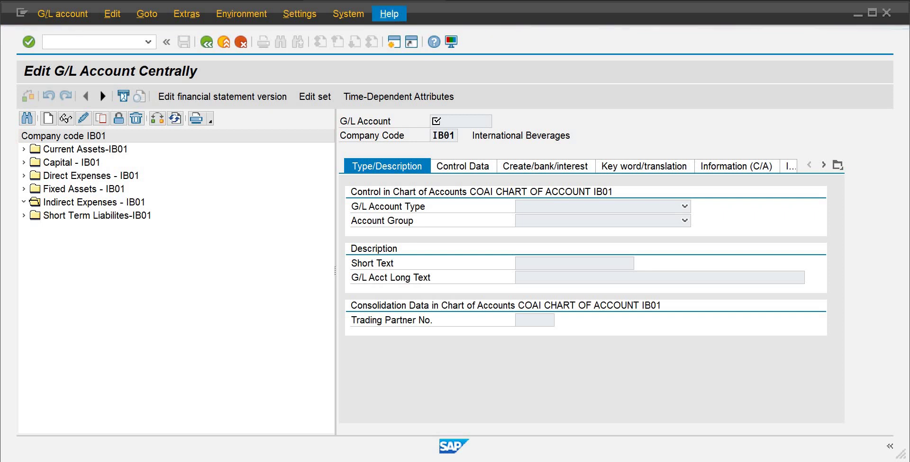
- Return to the Display IMG session and collapse the Profit Center Accounting and Controlling nodes
mouse_move(573, 461)
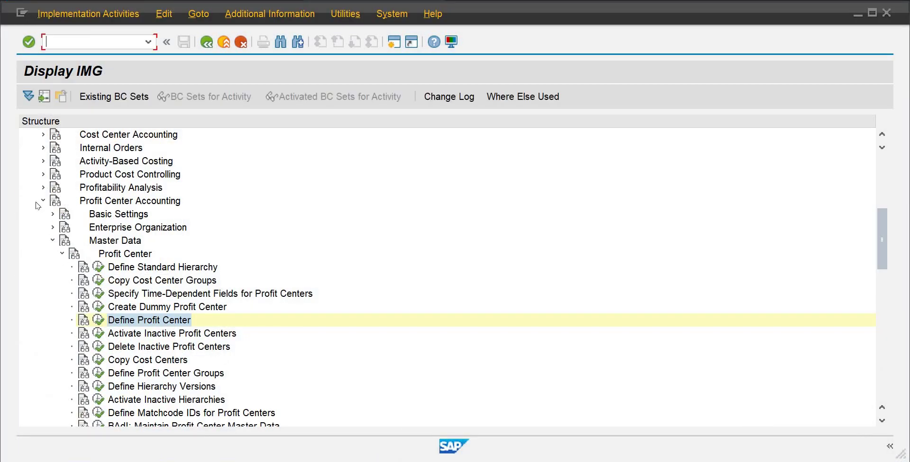
left_click(38, 205)
left_click(44, 201)
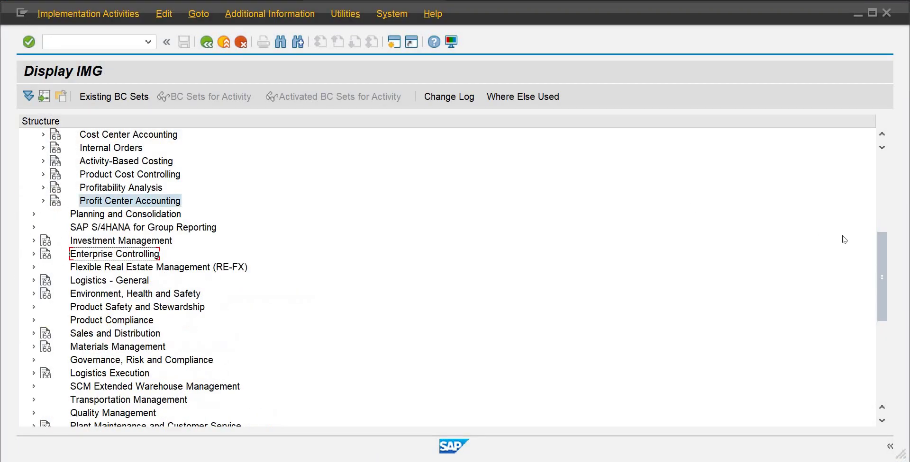
scroll(751, 207, "up", 3)
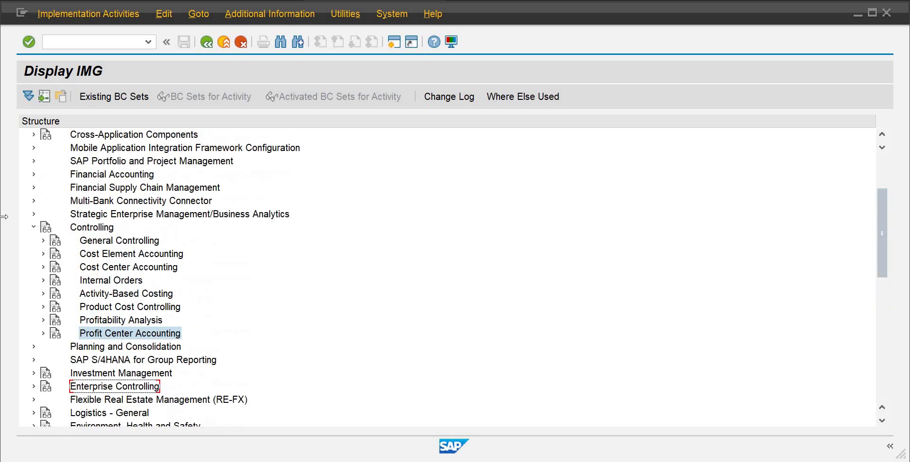
left_click(34, 228)
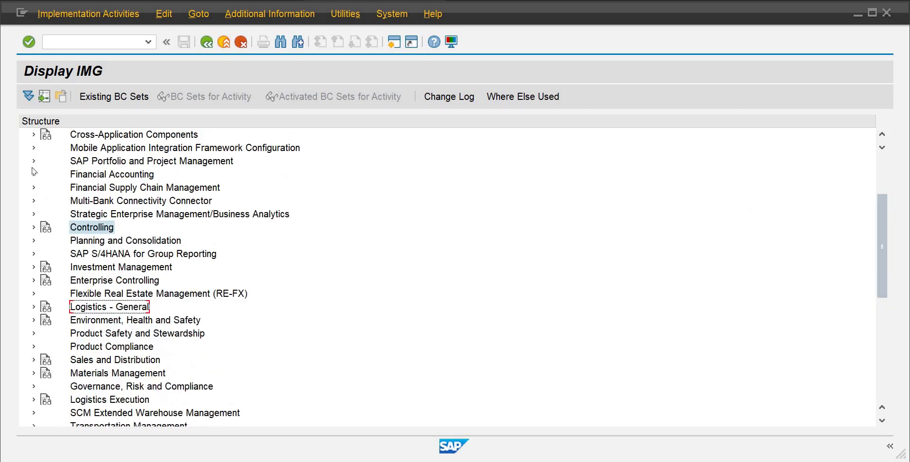
- Open Define Account Group under Financial Accounting, General Ledger Accounting, Master Data, G/L Accounts, Preparations
left_click(35, 175)
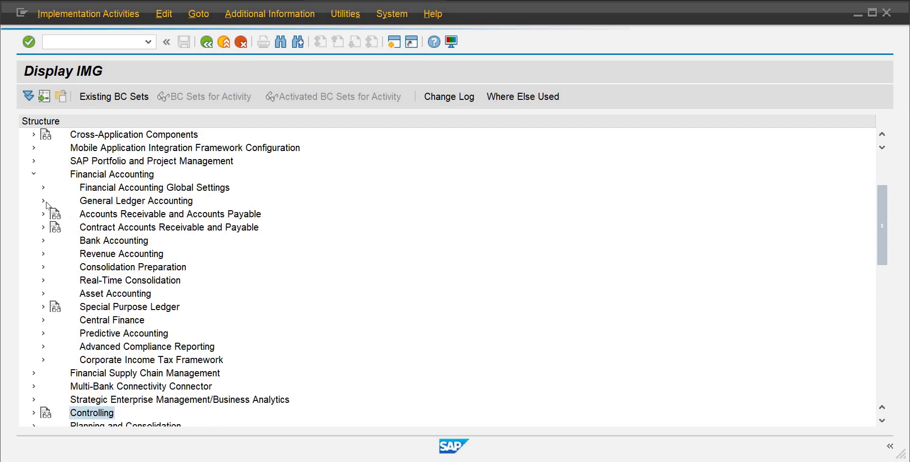
left_click(43, 201)
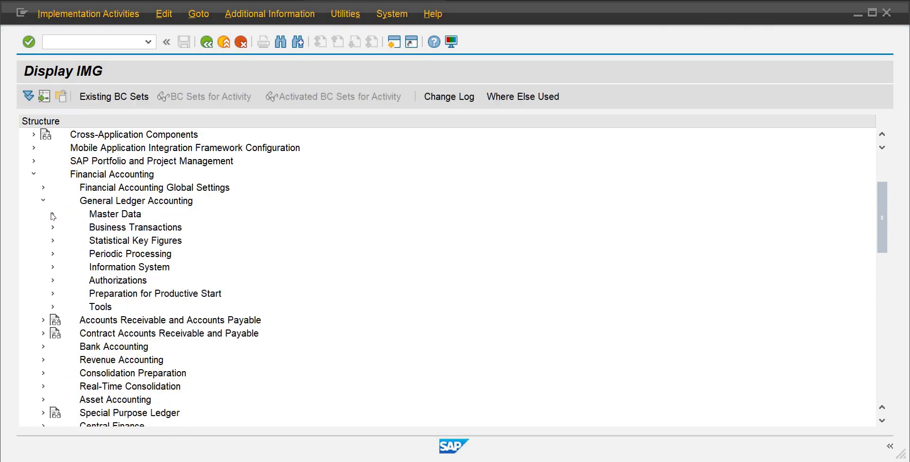
left_click(52, 214)
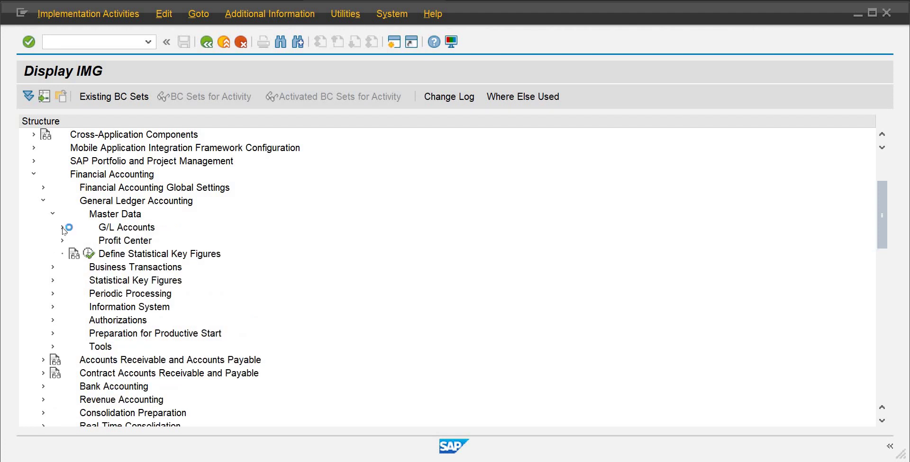
left_click(62, 227)
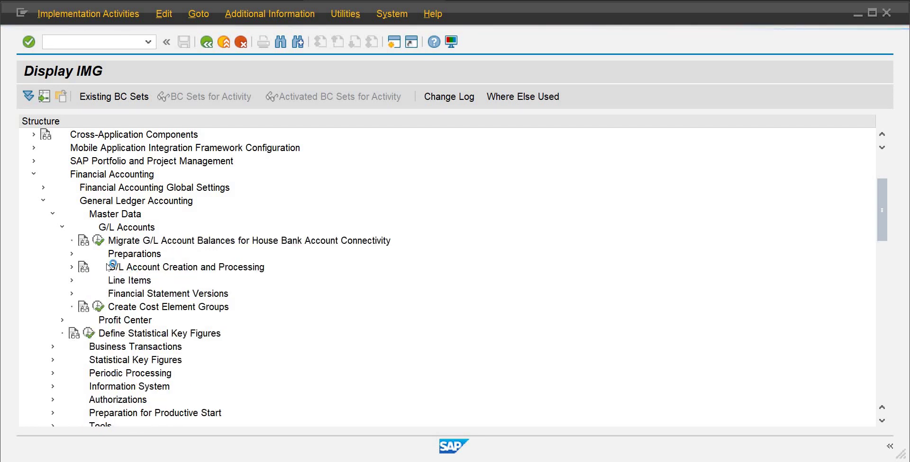
left_click(72, 255)
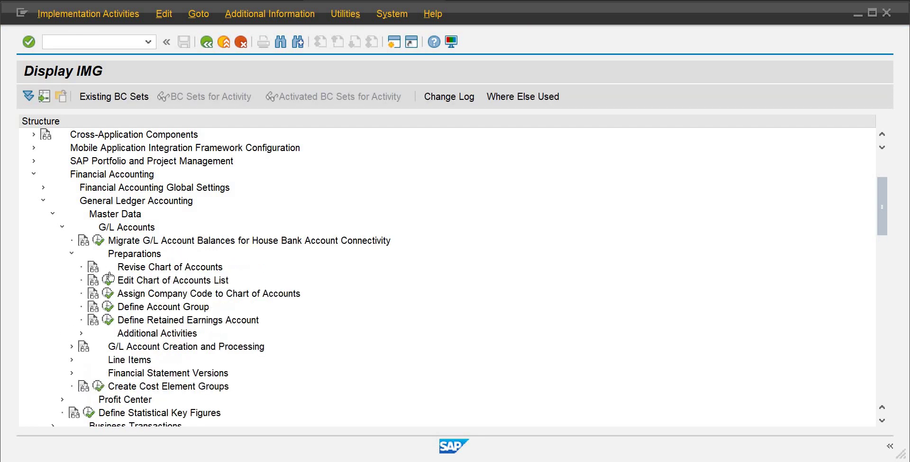
left_click(108, 308)
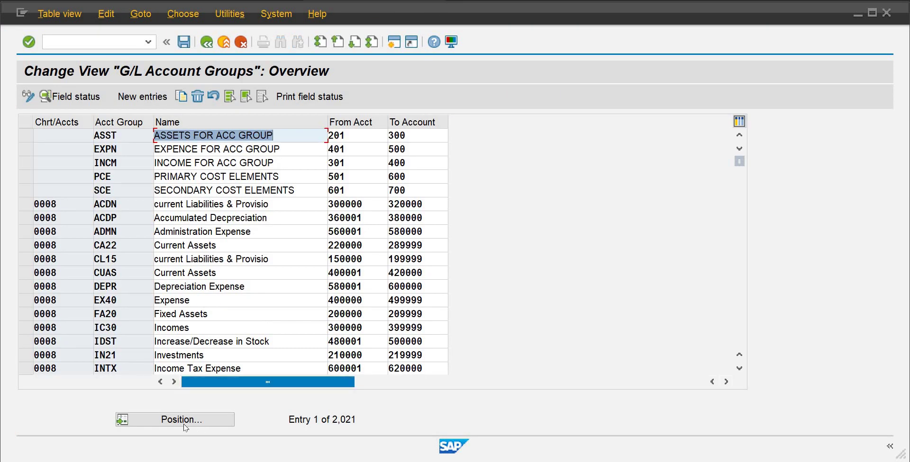
- Position the G/L account groups list at the entries for chart of accounts COAI
left_click(174, 420)
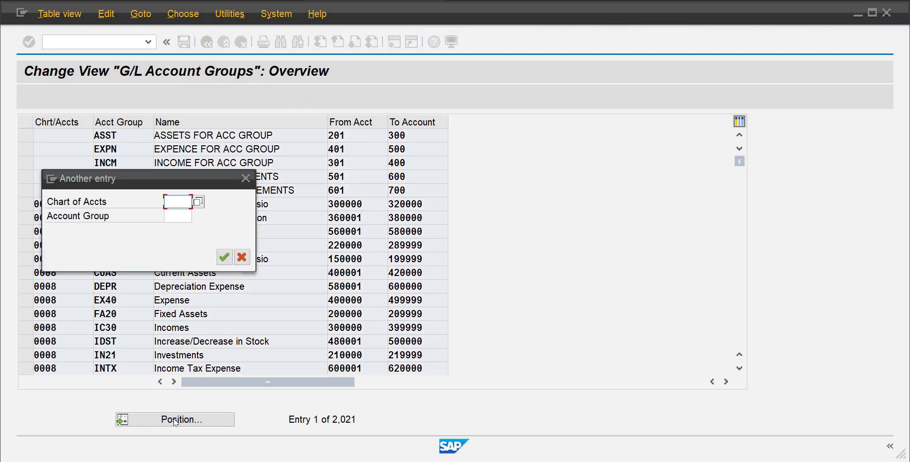
type("coai")
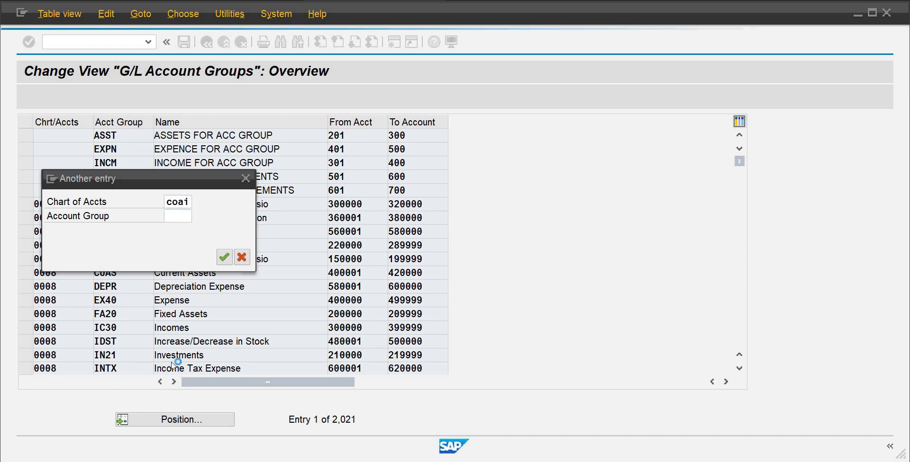
left_click(222, 262)
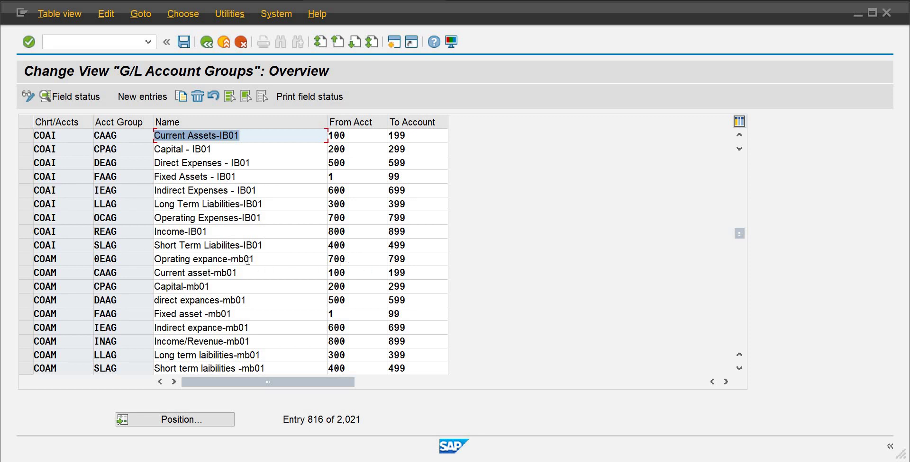
- Start a new account group entry for chart of accounts COAI with the account group key SCEL
left_click(135, 103)
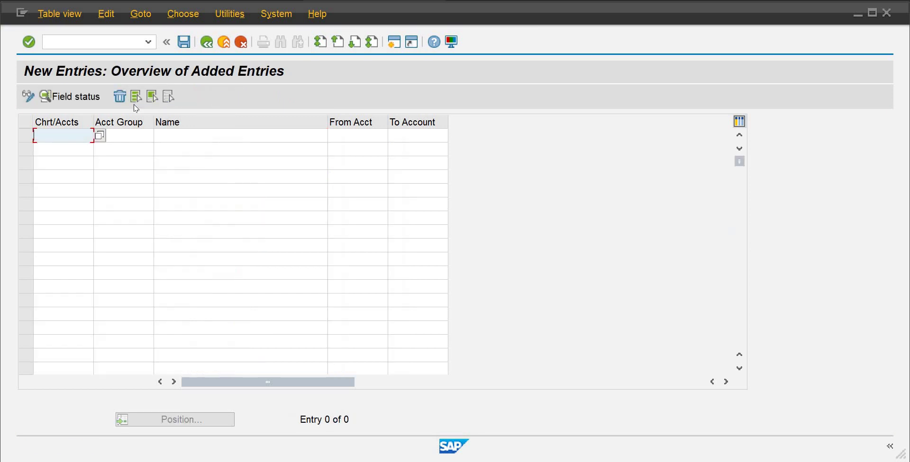
type("coai")
key("Tab")
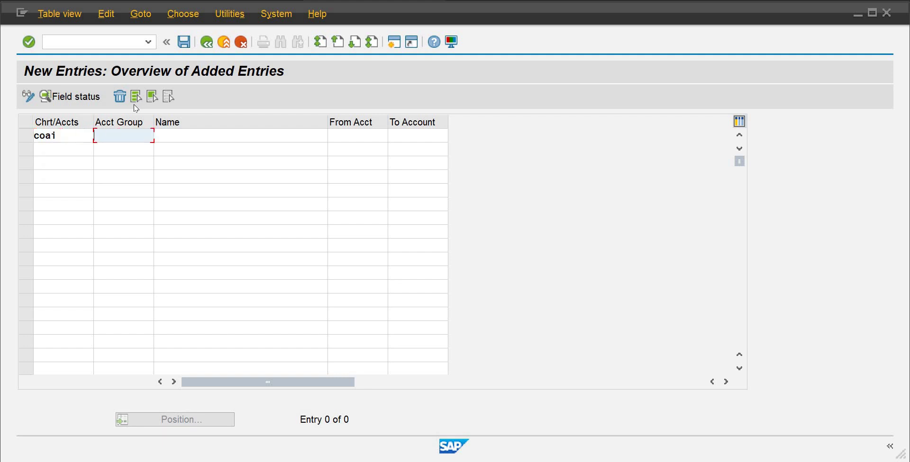
type("Scel")
key("Tab")
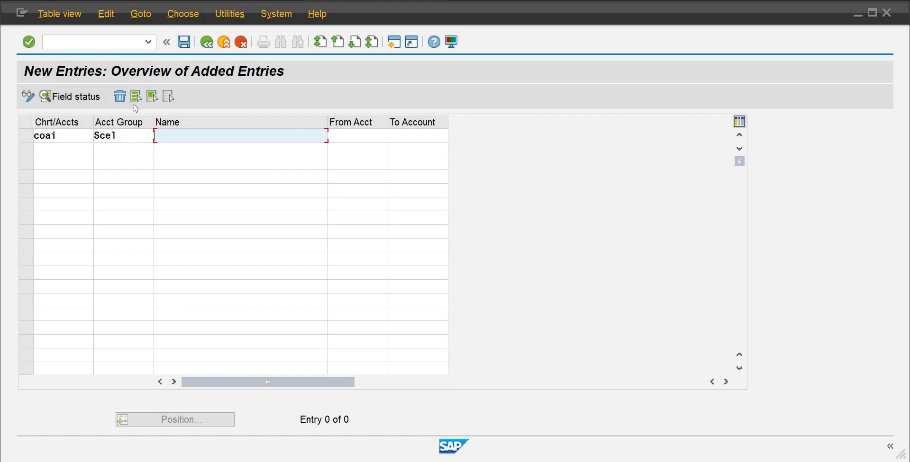
- Name the new account group "Seconday Cost Elements-IB01", adapting the suggested HB01 name
type("Sec")
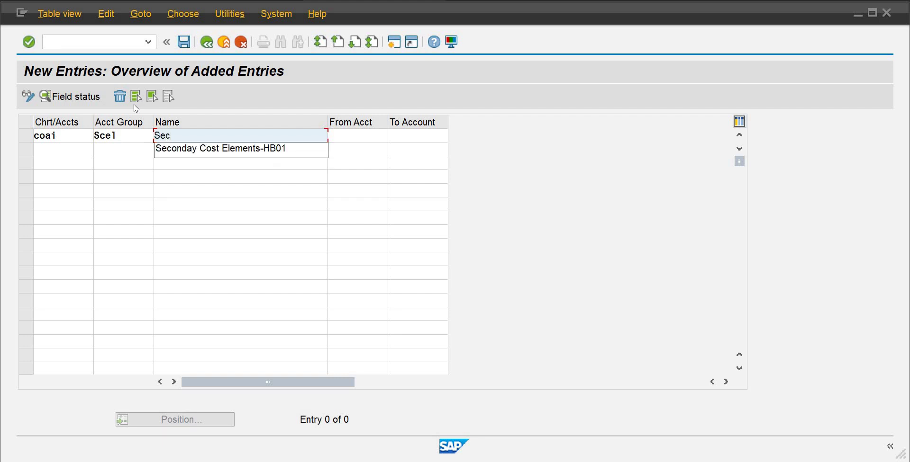
key("Down")
key("Return")
key("BackSpace")
key("BackSpace")
key("BackSpace")
key("BackSpace")
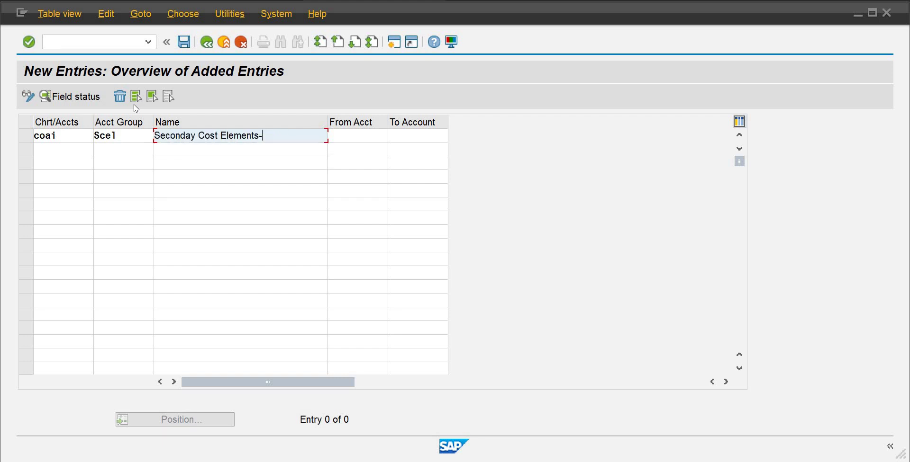
type("IB01")
key("Tab")
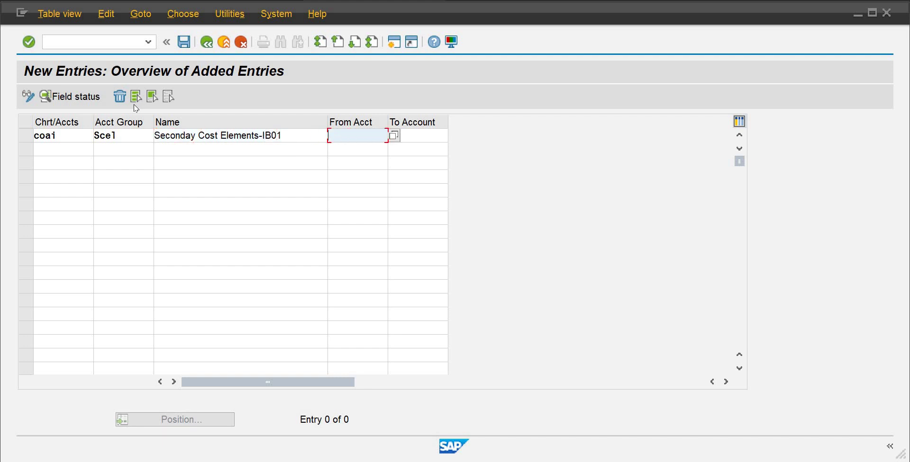
- Set the SCEL account range from 900 to 950 and save the entry in the proposed customizing request
type("900")
key("Tab")
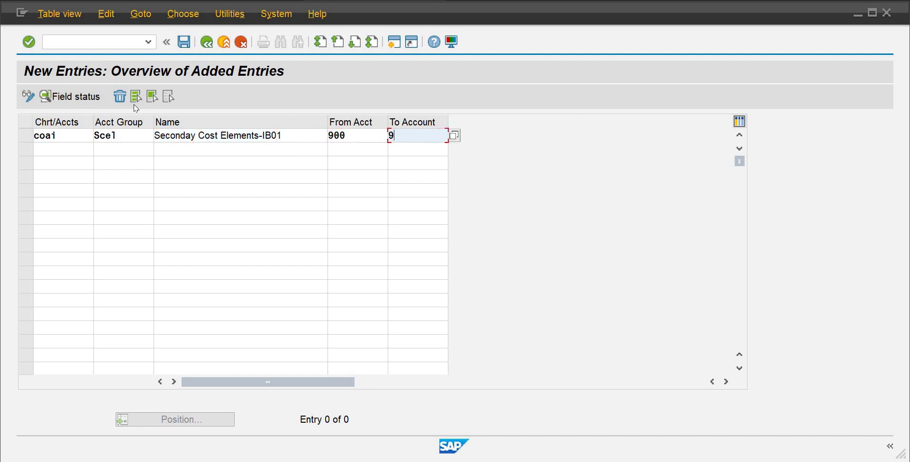
type("950")
key("Return")
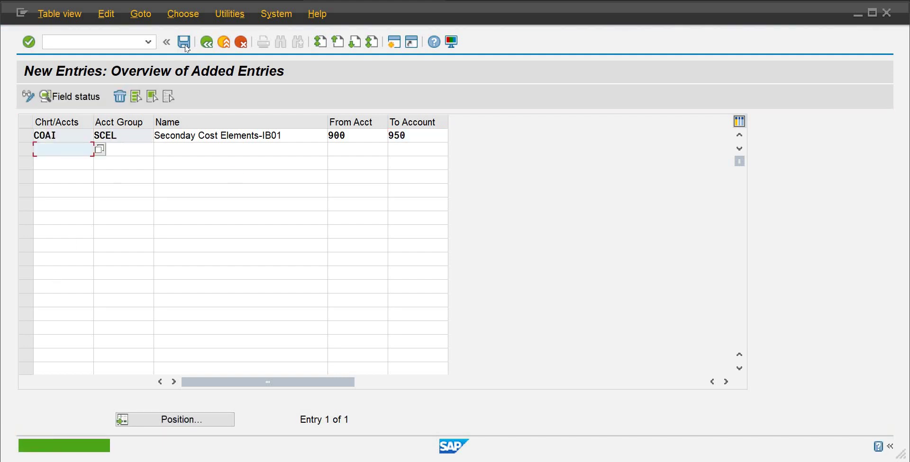
left_click(184, 42)
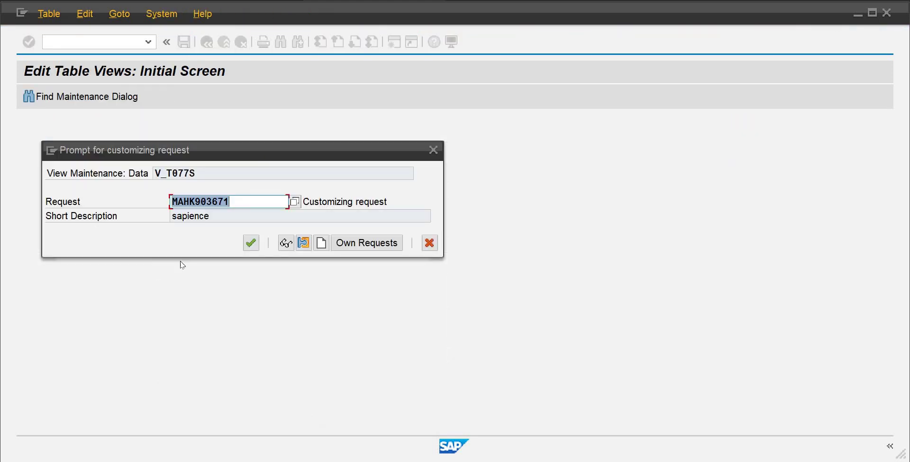
left_click(251, 243)
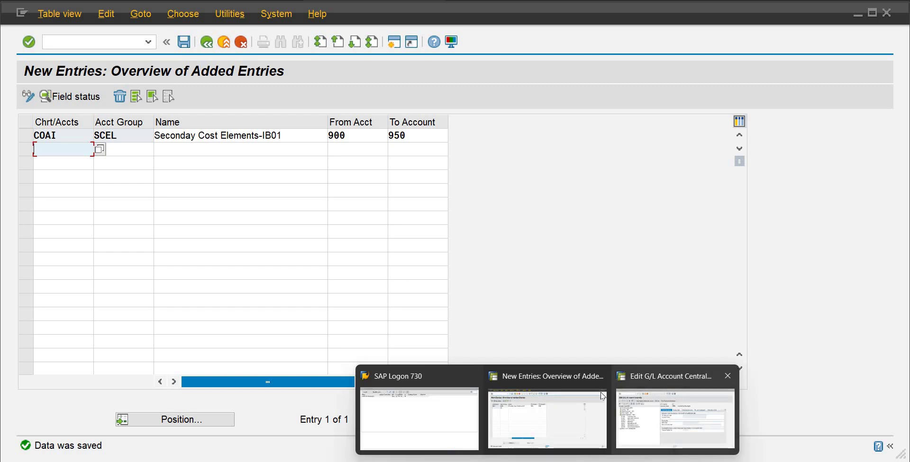
- Switch to the Edit G/L Account Centrally session, collapse Indirect Expenses, and start creating G/L account 901 for company code IB01
left_click(673, 414)
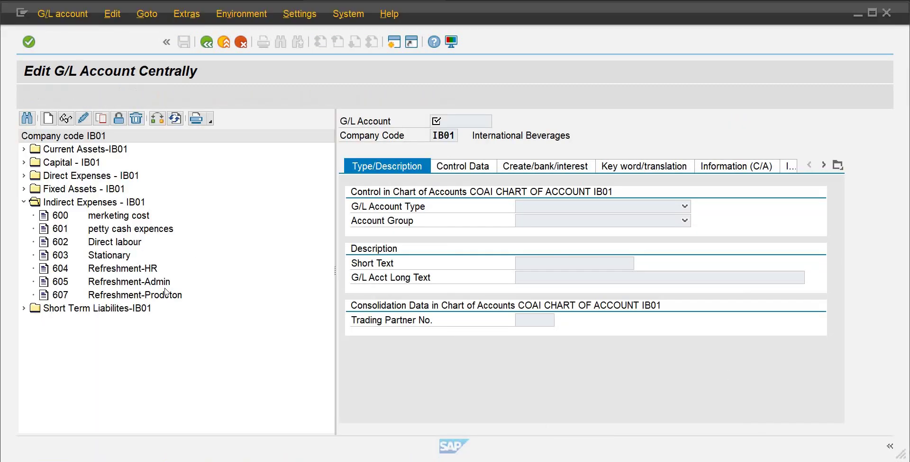
left_click(22, 203)
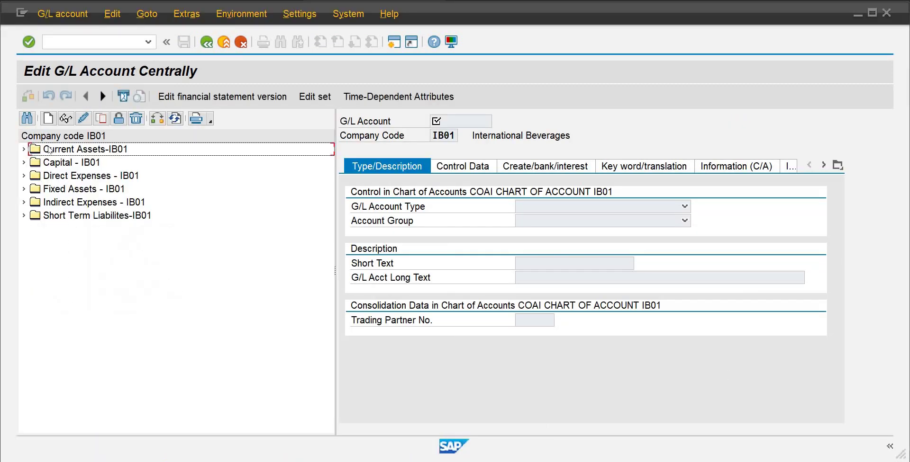
left_click(48, 119)
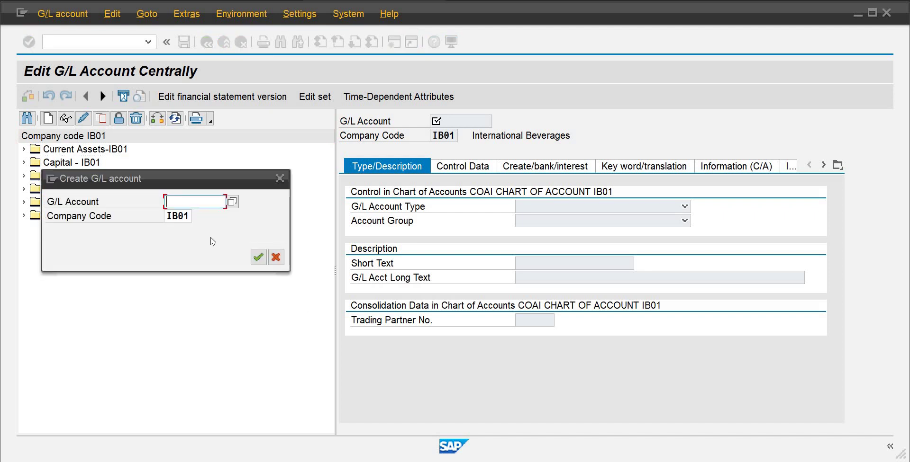
type("901")
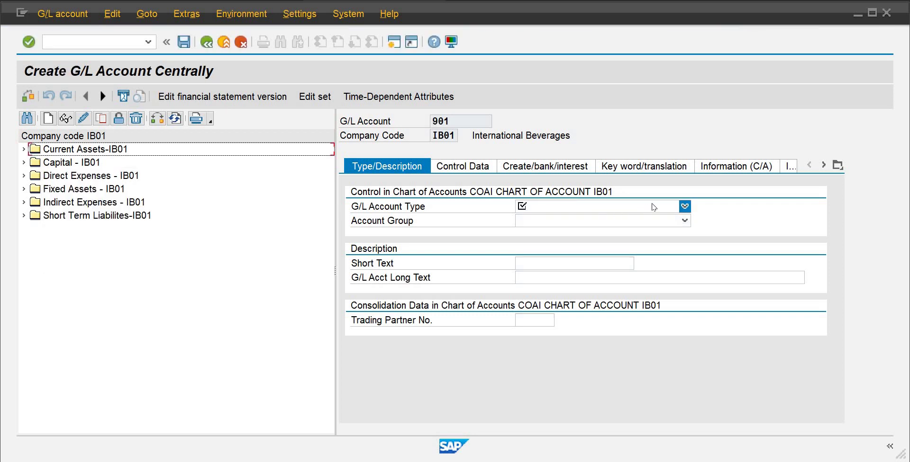
- Set account 901's G/L account type to Secondary Costs and check the available account groups without choosing one
left_click(684, 207)
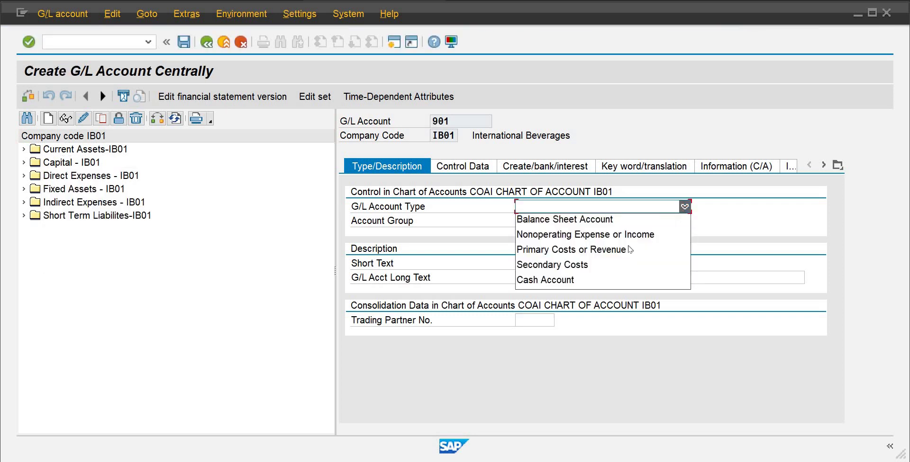
left_click(598, 263)
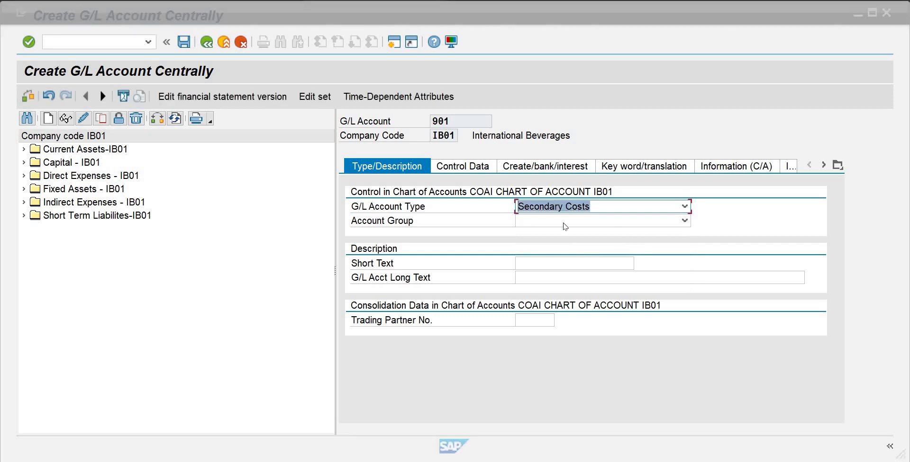
left_click(682, 222)
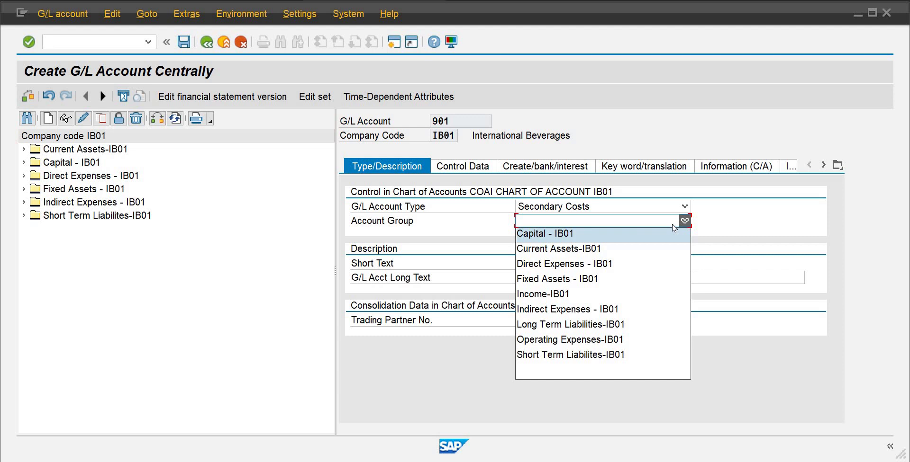
left_click(562, 372)
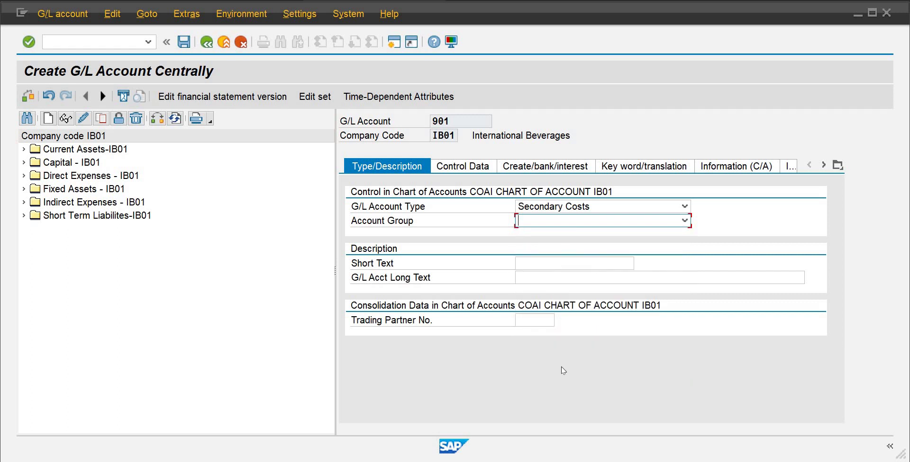
- Recheck the account groups offered for account 901 and leave the unfinished account without saving it
left_click(614, 221)
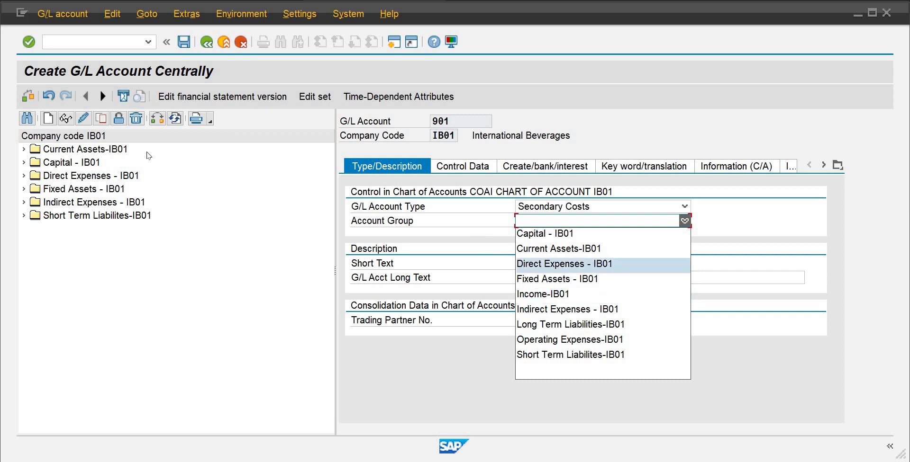
key("Escape")
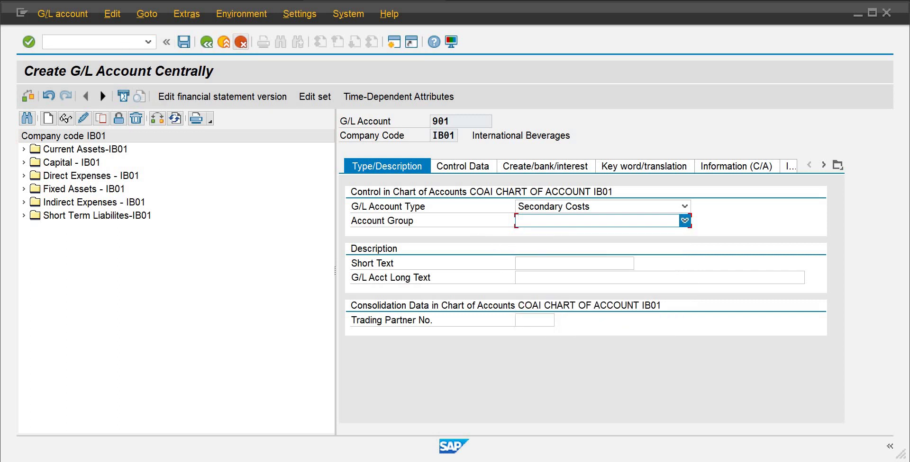
left_click(241, 43)
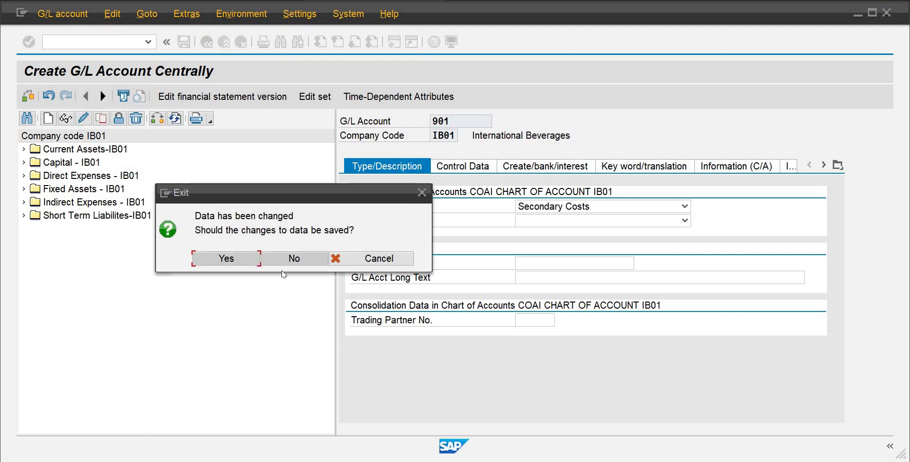
left_click(291, 261)
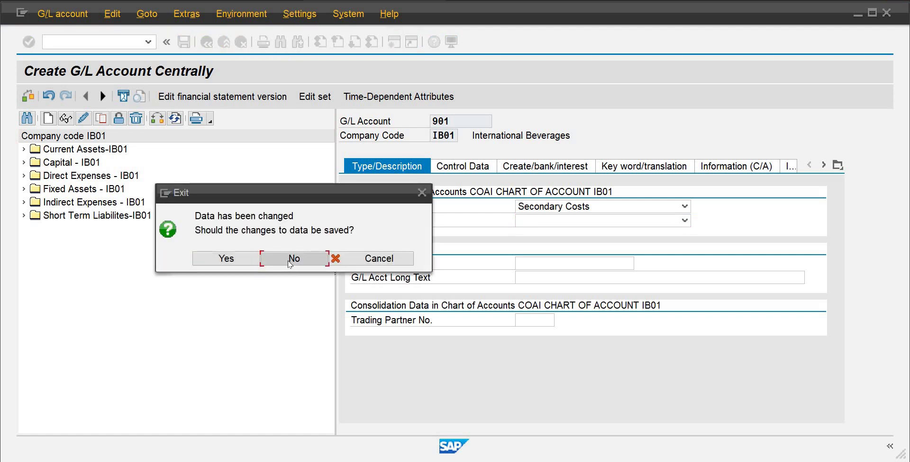
- Restart the transaction with /nka01 and start creating G/L account 901 in company code IB01
left_click(148, 41)
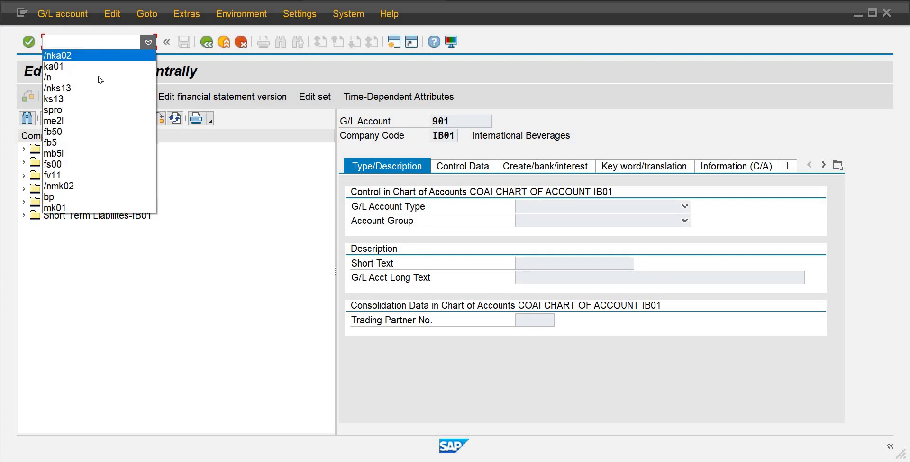
left_click(88, 44)
type("/n")
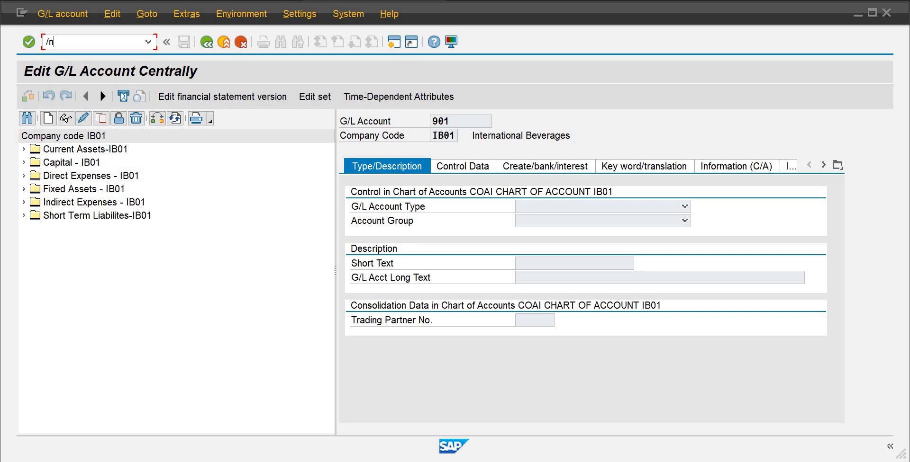
type("ka01")
key("Return")
left_click(48, 122)
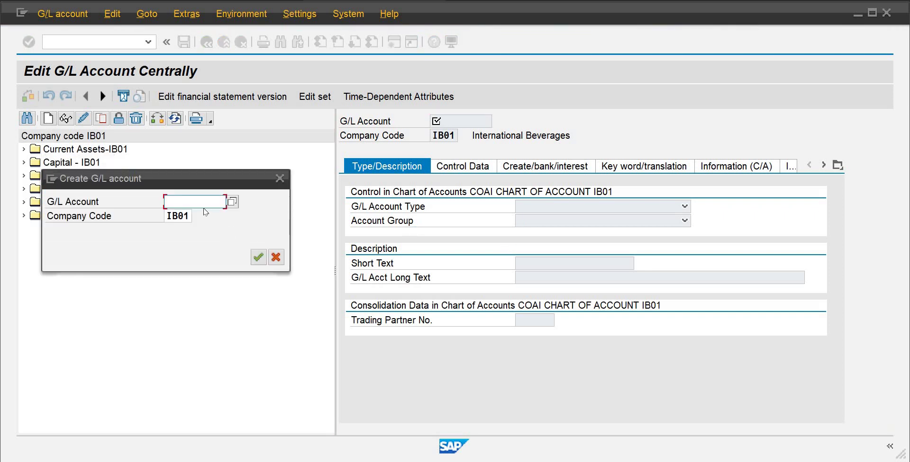
type("90")
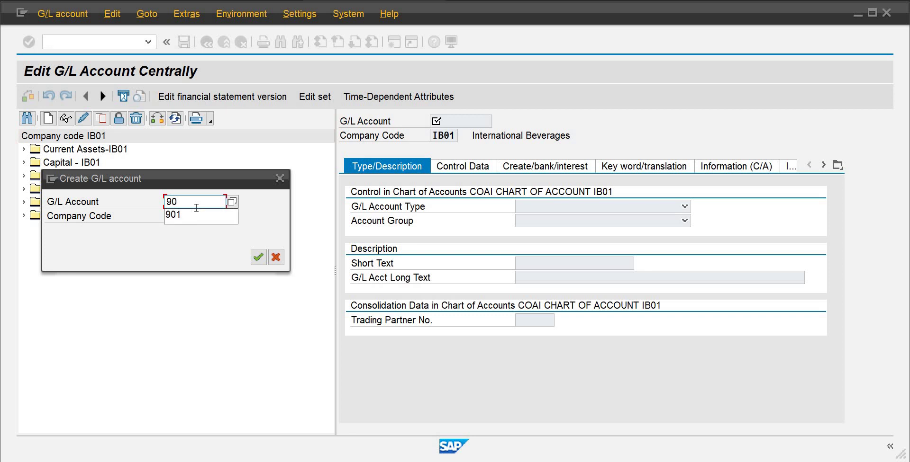
type("1")
key("Return")
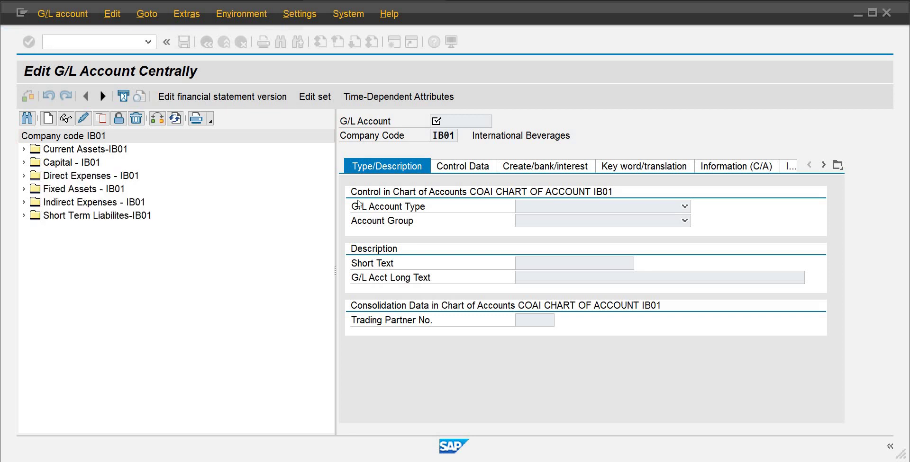
- Set account 901's G/L account type to Secondary Costs and its account group to Seconday Cost Elements-IB01
left_click(684, 207)
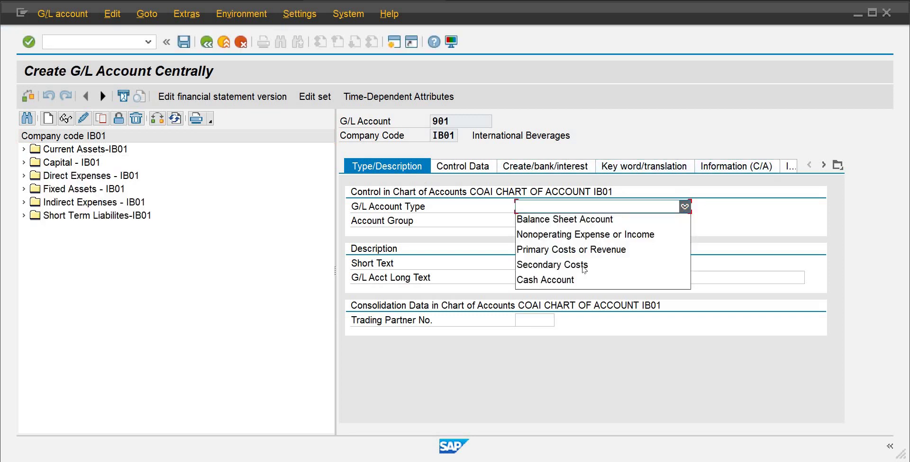
left_click(578, 265)
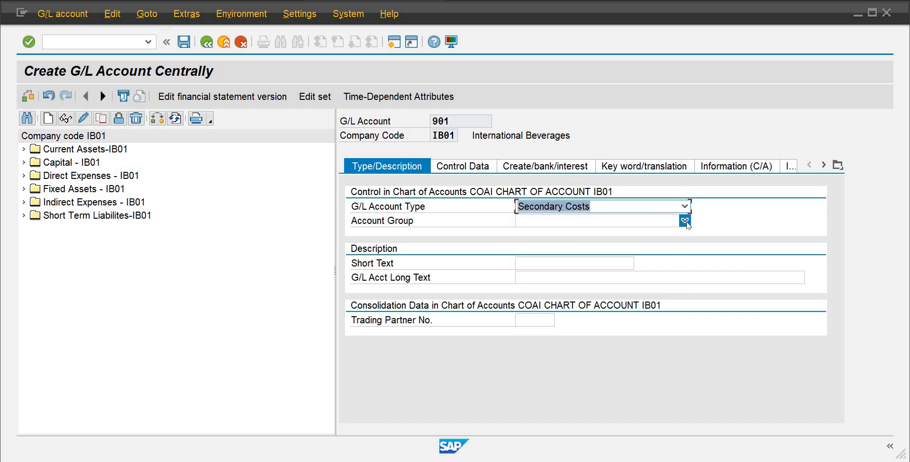
left_click(685, 221)
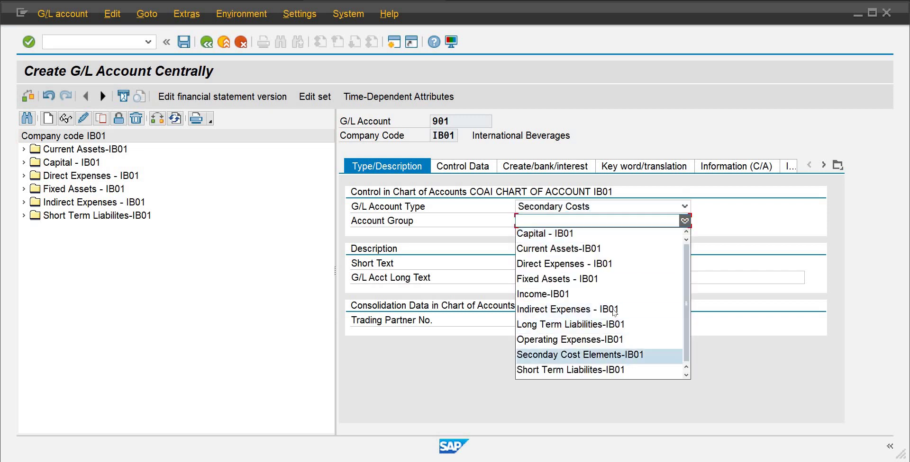
left_click(626, 355)
- Enter "Labour-001" as both the short text and the long text of account 901
left_click(558, 267)
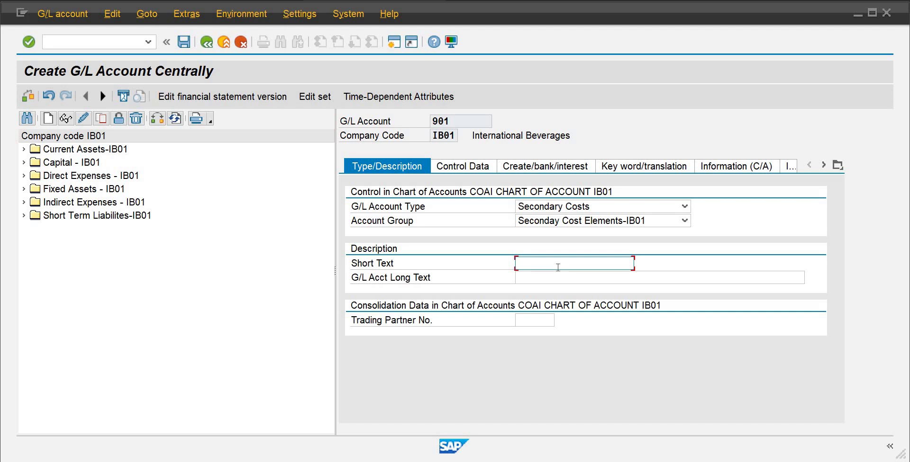
type("Lab")
type("hou")
key("BackSpace")
key("BackSpace")
key("BackSpace")
key("BackSpace")
type("our")
type("001")
key("Tab")
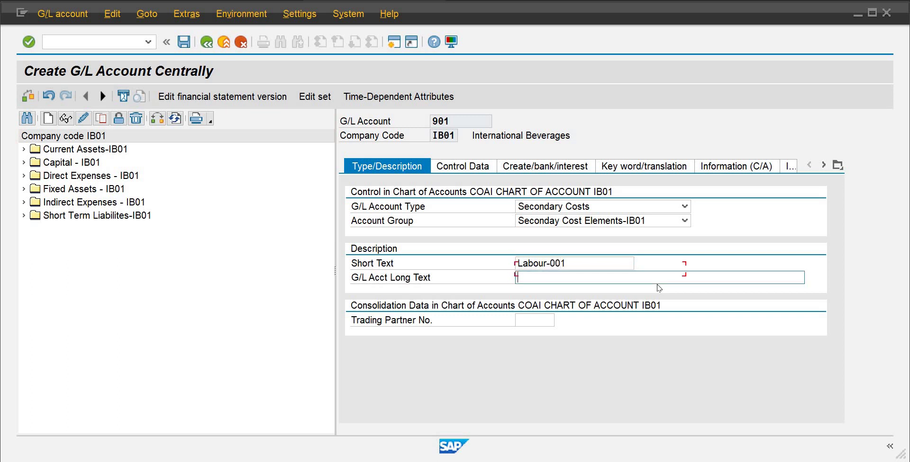
type("Labour-001")
- In account 901's control data, enable Balances in Local Crcy Only and set the sort key to 008
left_click(472, 175)
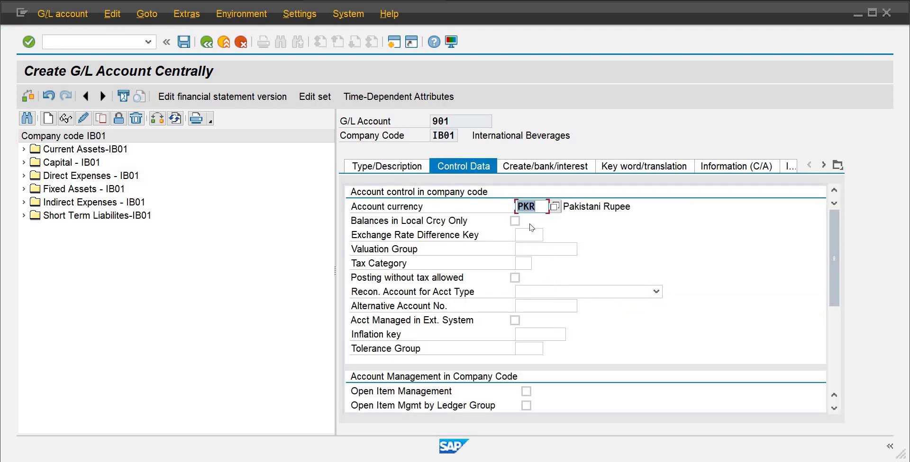
left_click(515, 220)
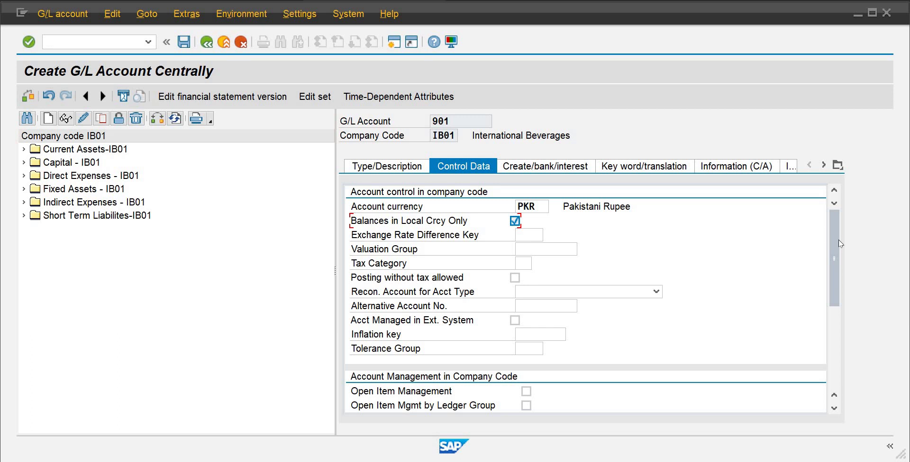
left_click_drag(837, 274, 847, 323)
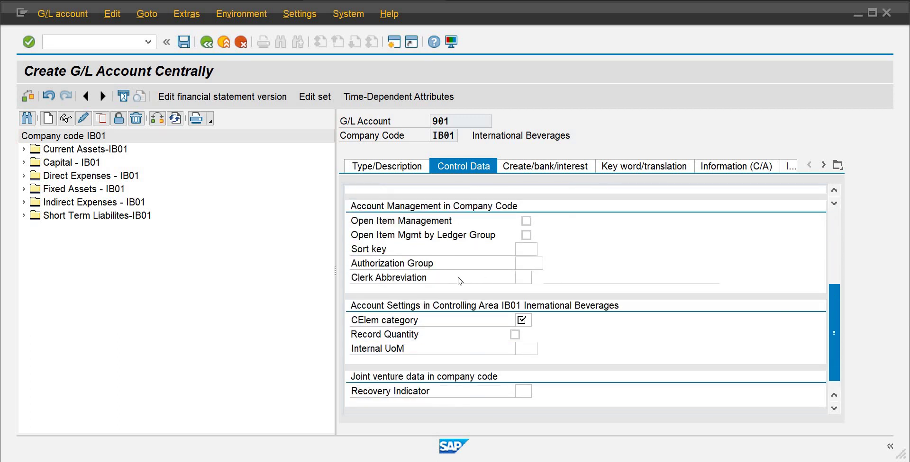
left_click(525, 320)
left_click(534, 253)
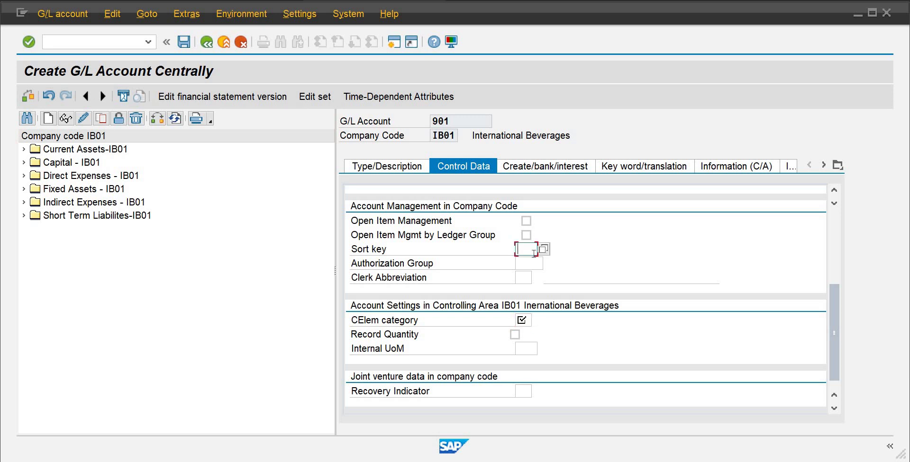
type("008")
- Look up the cost element categories and assign category 43, Internal activity allocation, to account 901
left_click(524, 321)
left_click(540, 321)
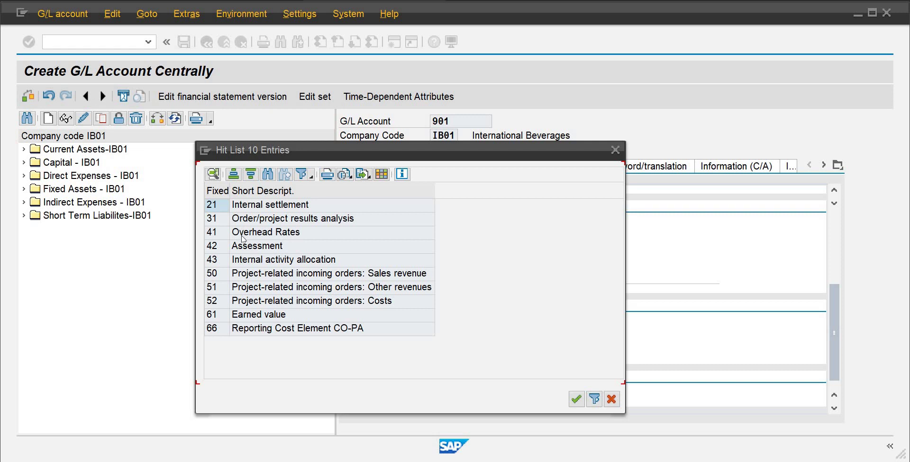
left_click(236, 209)
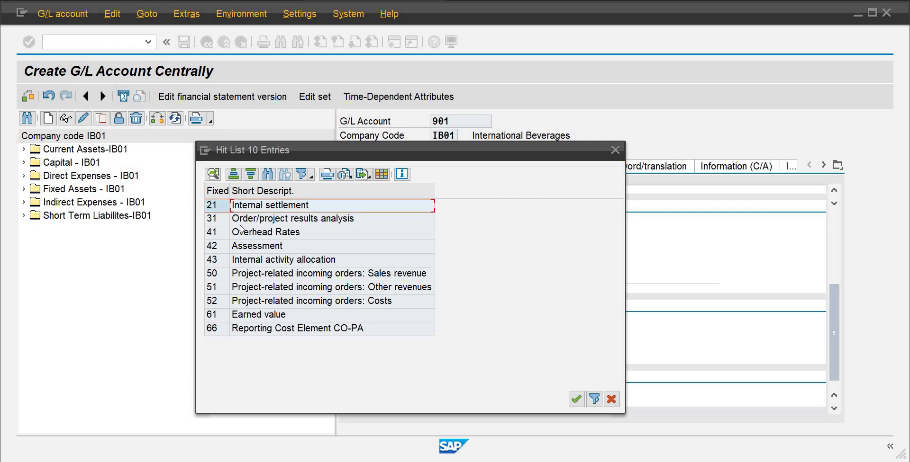
left_click(244, 233)
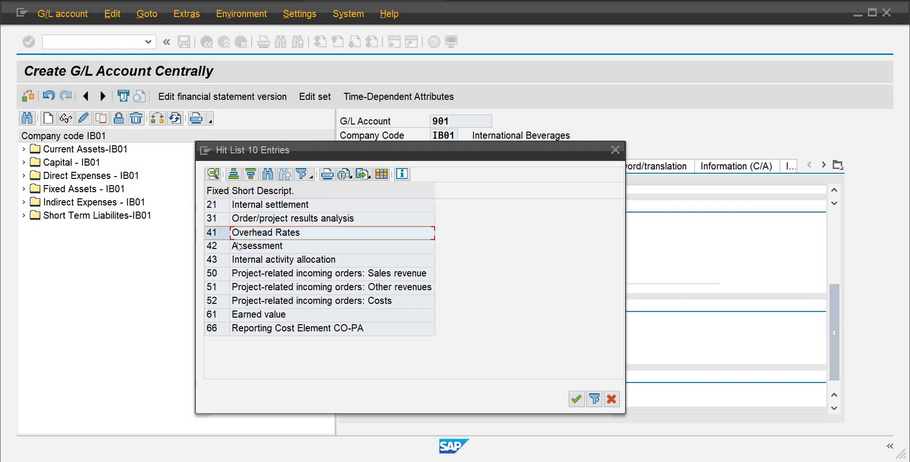
left_click(243, 247)
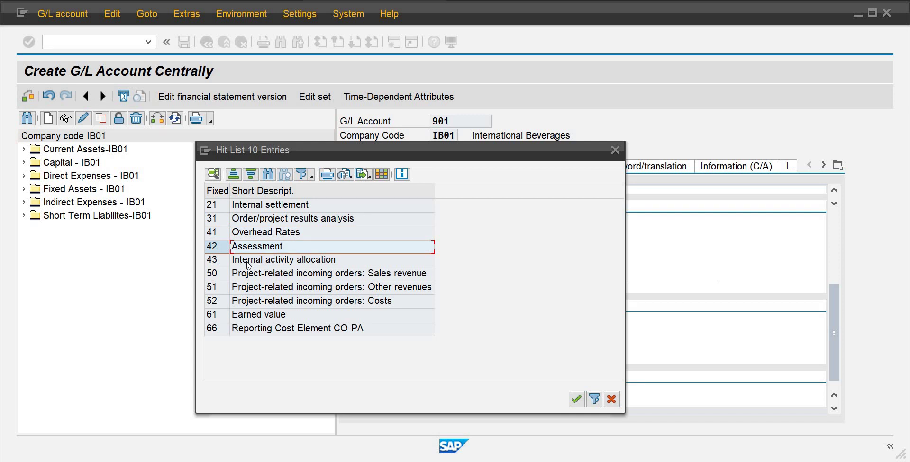
left_click(246, 262)
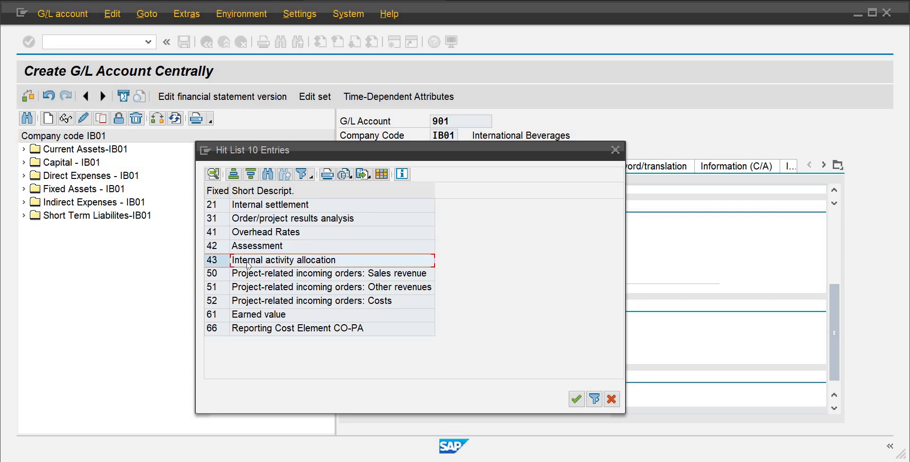
double_click(210, 262)
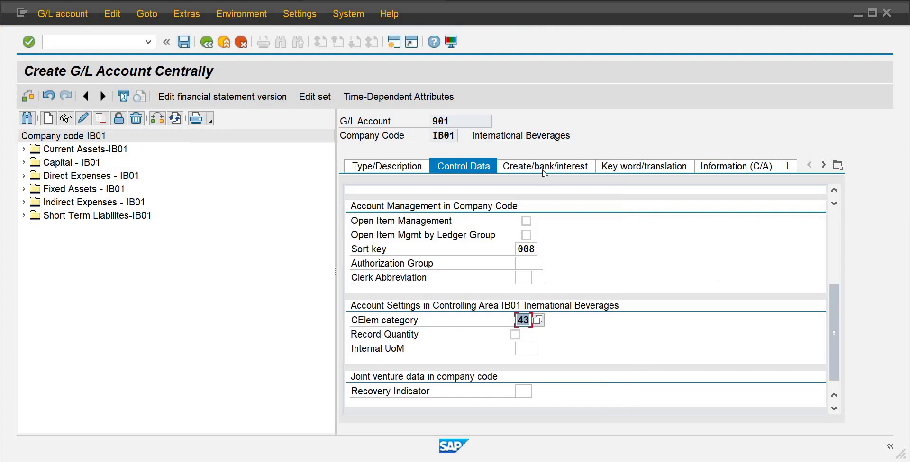
- Set account 901's field status group to YB04 and save the account
left_click(538, 170)
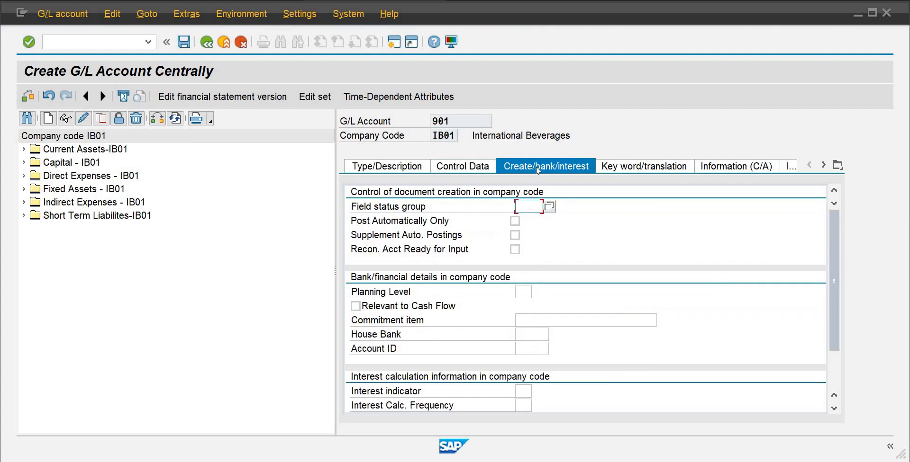
type("y")
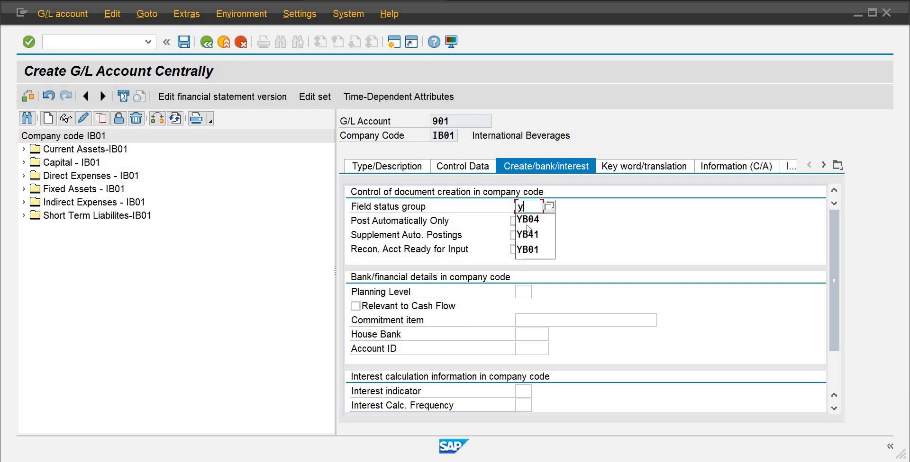
key("Down")
key("Return")
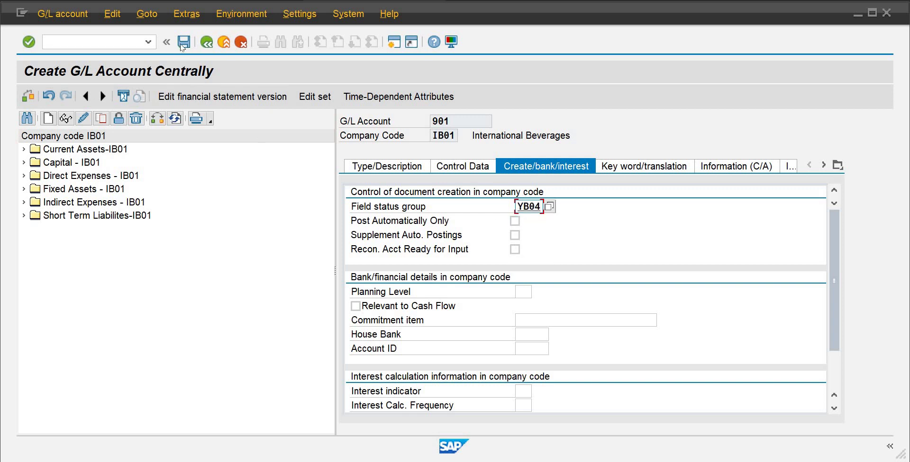
key("Return")
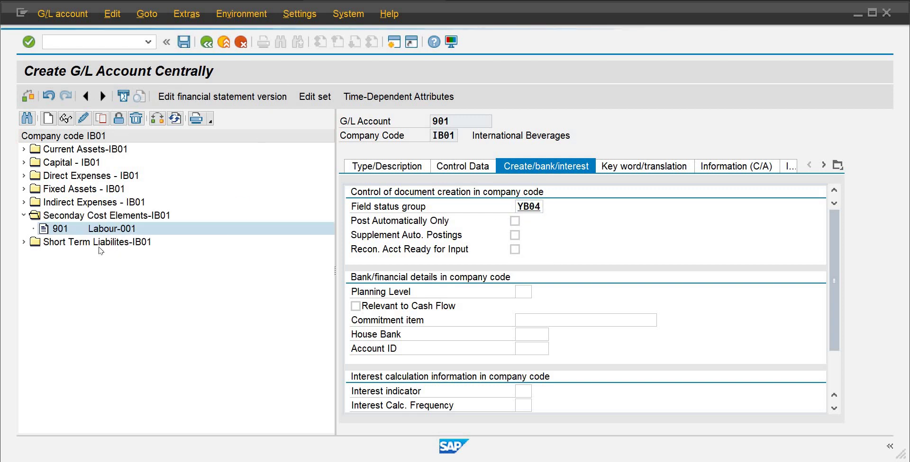
left_click(24, 242)
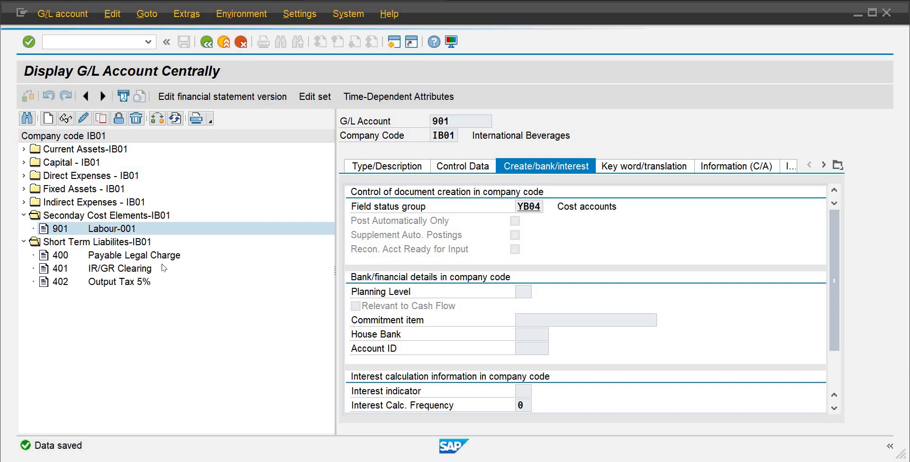
left_click(25, 244)
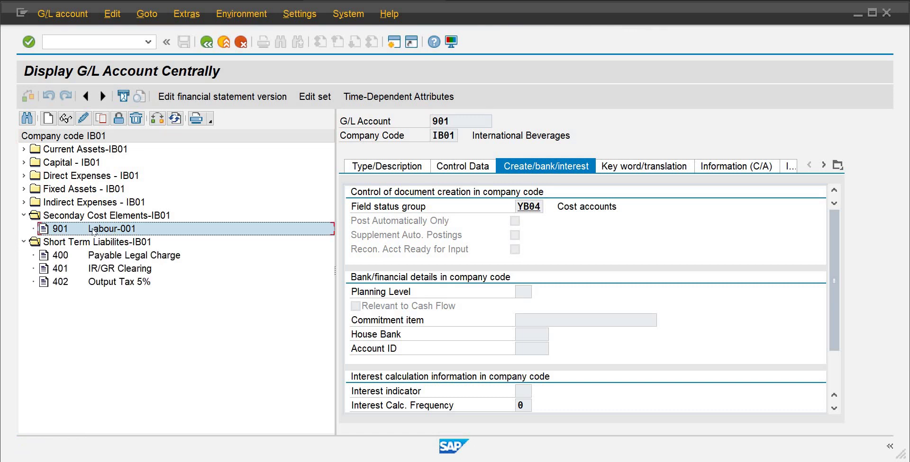
left_click(24, 242)
- Copy G/L account 901 to a new account 902 in company code IB01
left_click(103, 119)
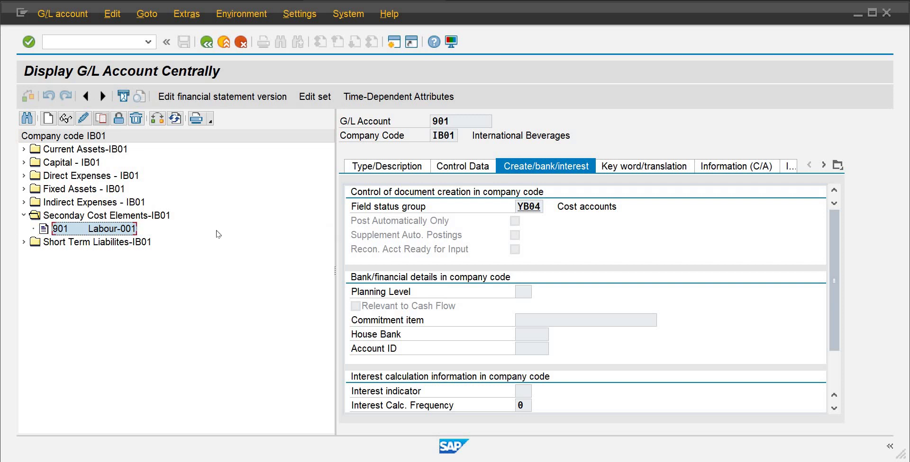
left_click(189, 230)
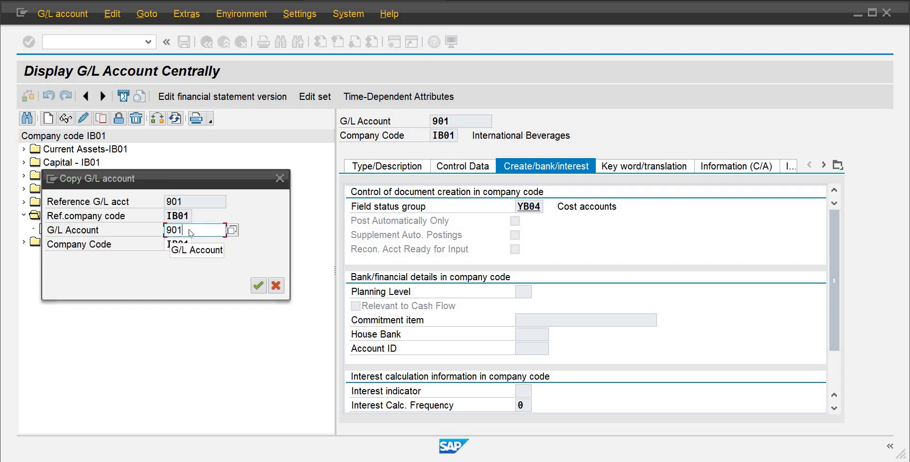
key("BackSpace")
type("2")
key("Return")
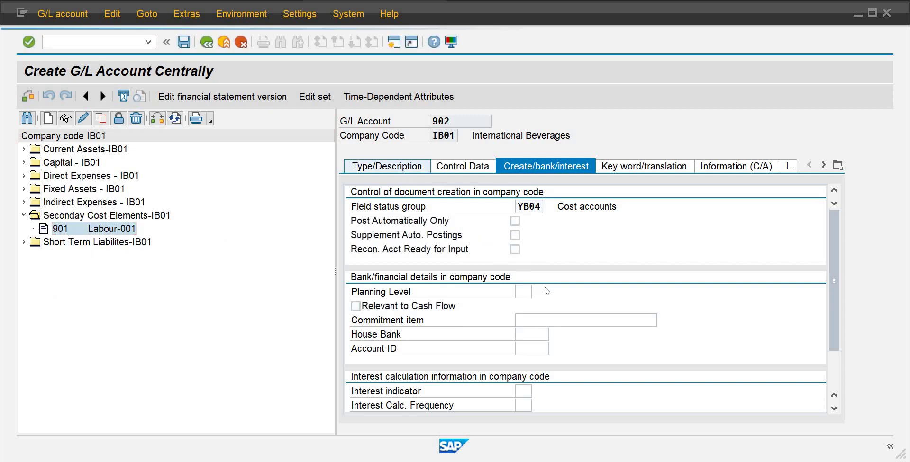
- Set account 902's short text to Material Cost
left_click(477, 268)
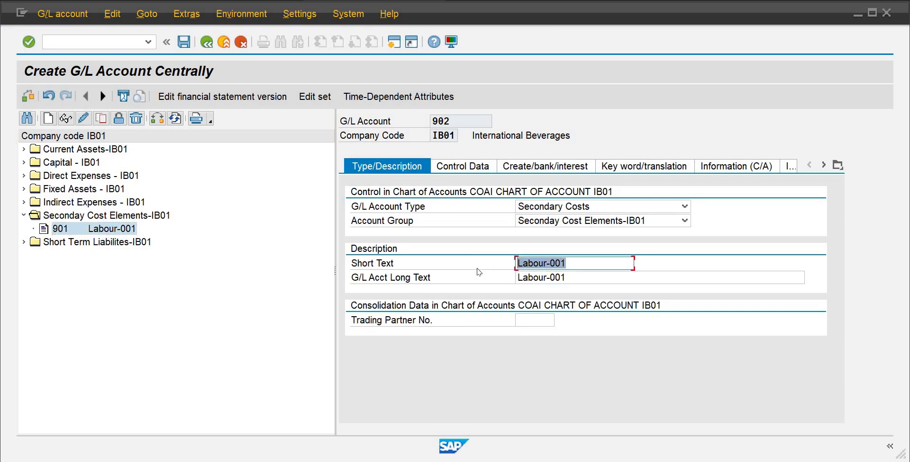
type("Material")
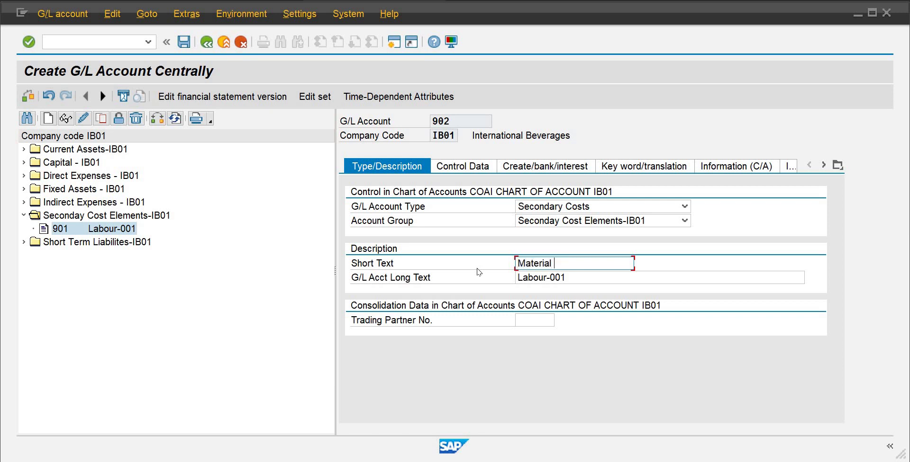
type(" Cost")
key("Tab")
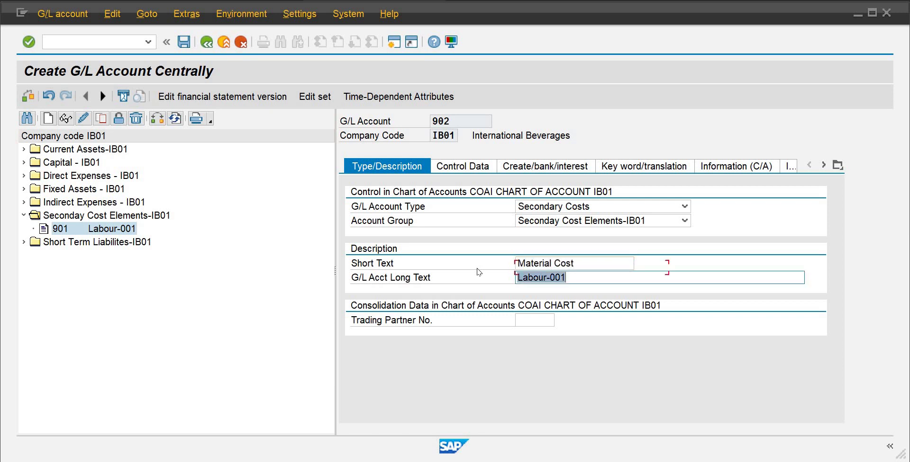
type("Maer")
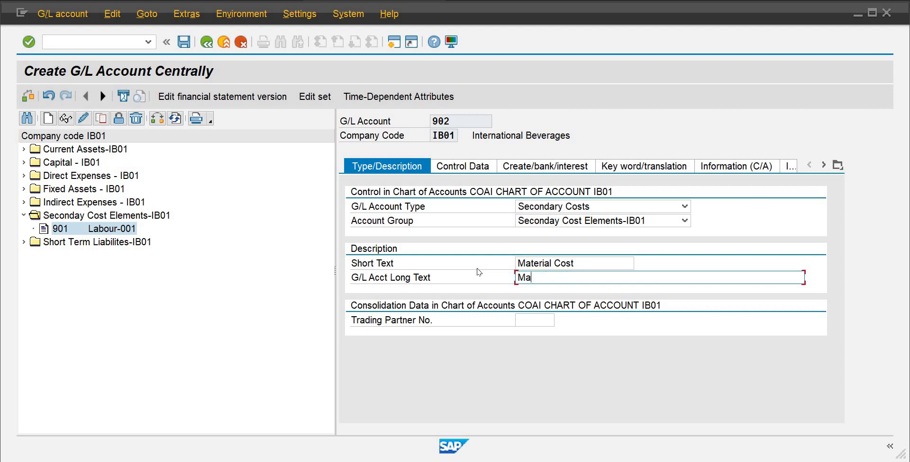
key("BackSpace")
key("BackSpace")
key("BackSpace")
- Change account 902's short text to Raw Material RM9001
double_click(553, 264)
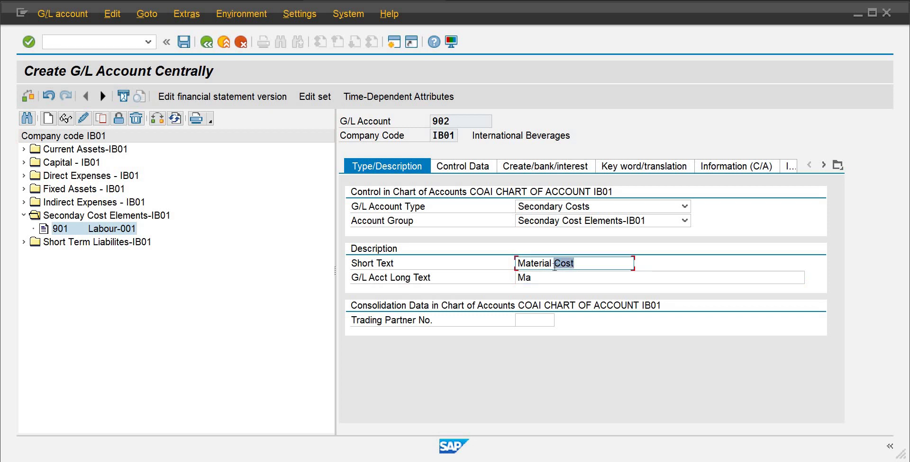
key("BackSpace")
key("BackSpace")
key("BackSpace")
key("BackSpace")
key("BackSpace")
key("BackSpace")
key("BackSpace")
key("BackSpace")
type("Raw Material")
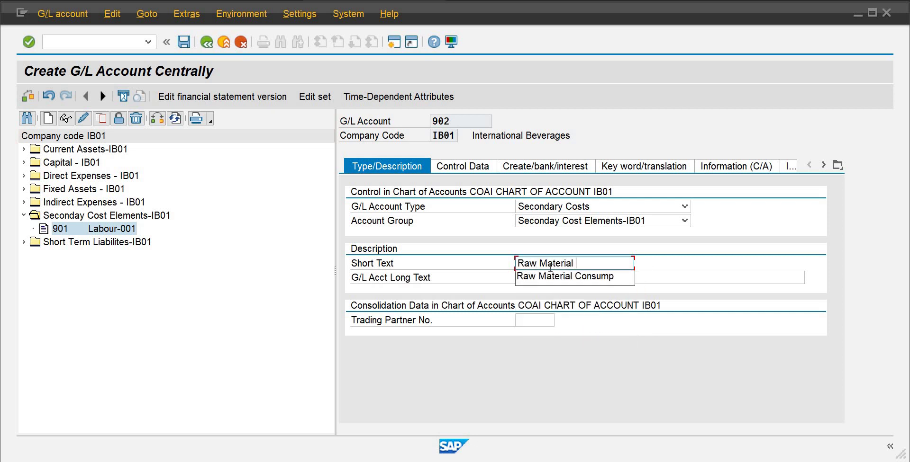
type("RM")
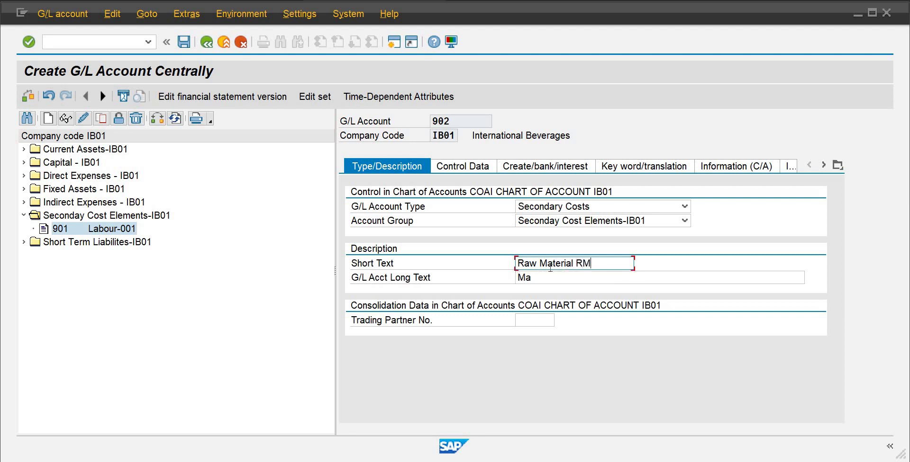
type("9001")
key("Tab")
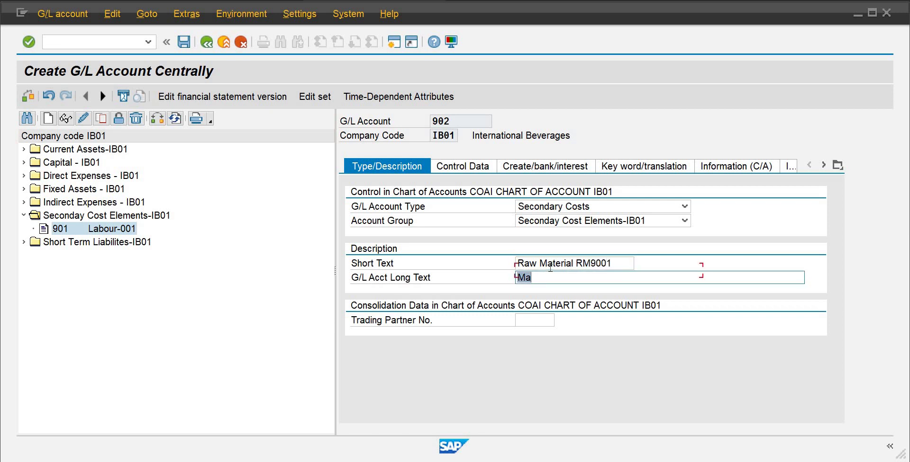
- Set account 902's long text to RAw Material RM9001 and save the account
type("RAW")
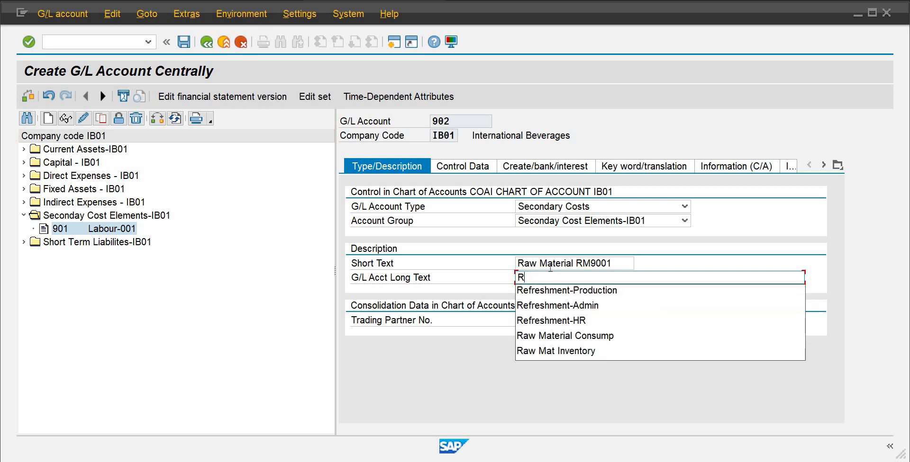
key("BackSpace")
key("BackSpace")
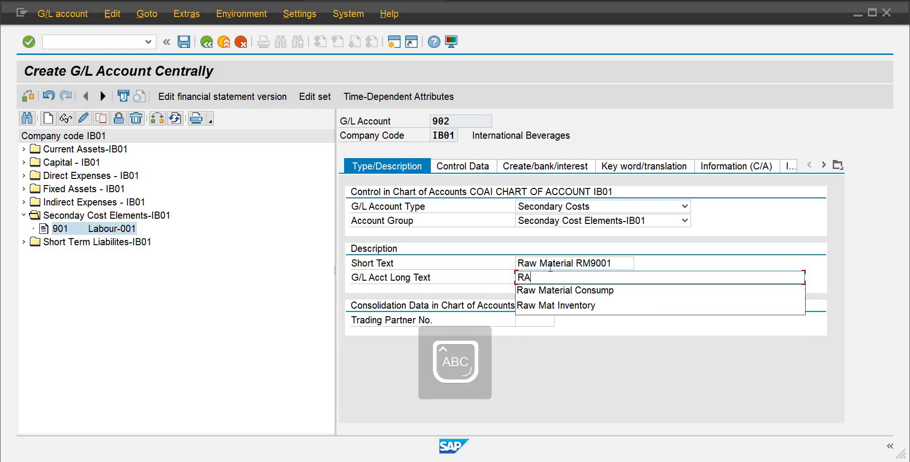
key("Caps_Lock")
type("Aw Material ")
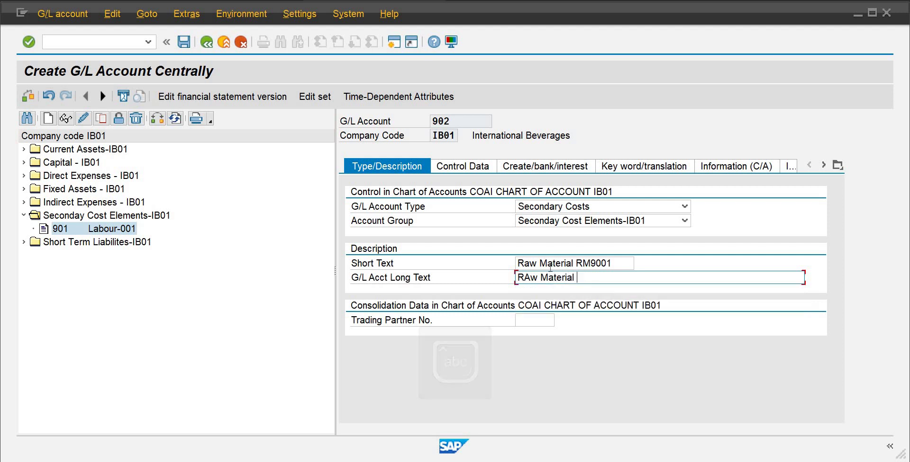
type("RM9001")
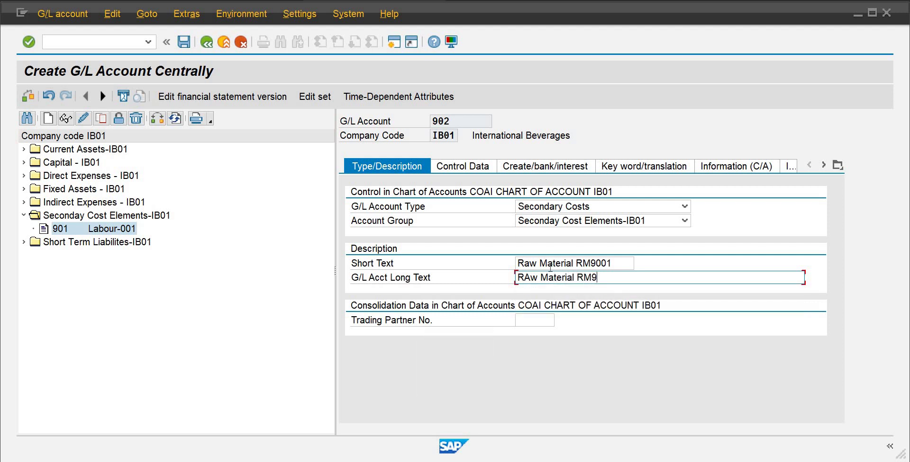
left_click(479, 169)
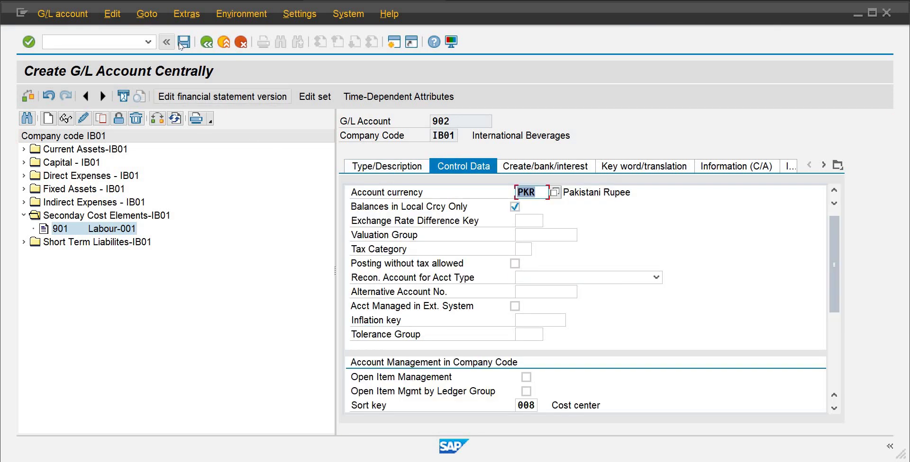
left_click(183, 42)
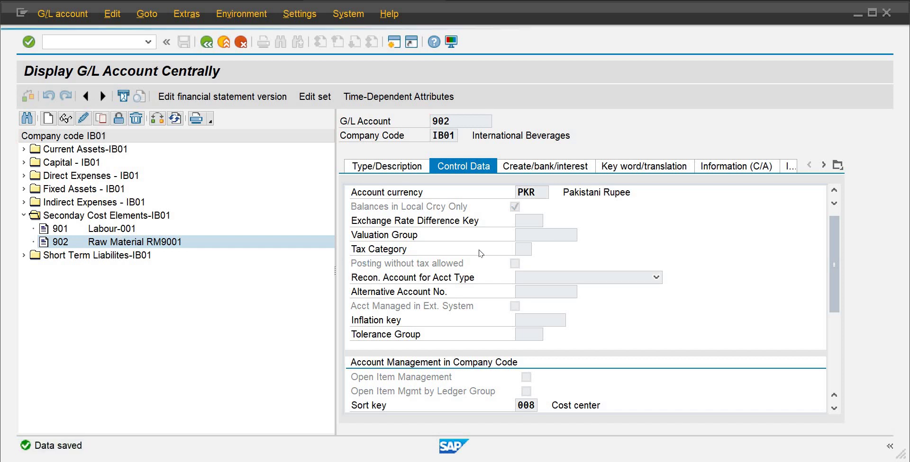
- Copy G/L account 902 to a new account 903 in company code IB01
left_click(199, 230)
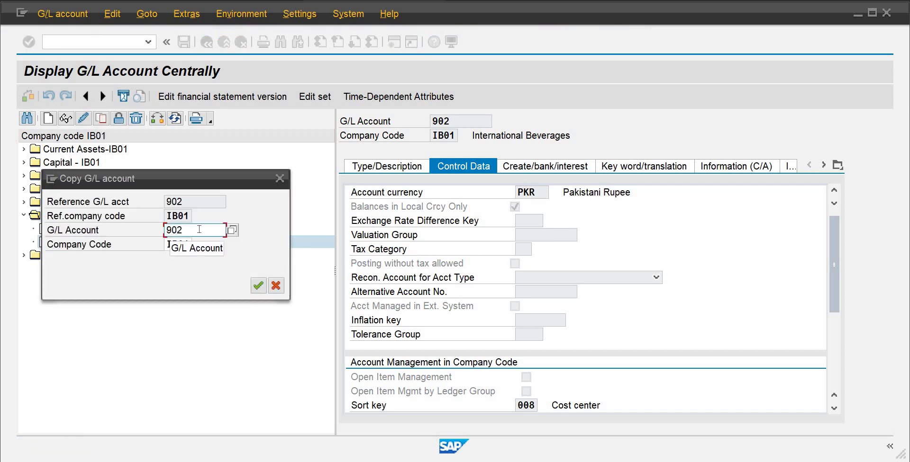
key("BackSpace")
type("3")
key("Return")
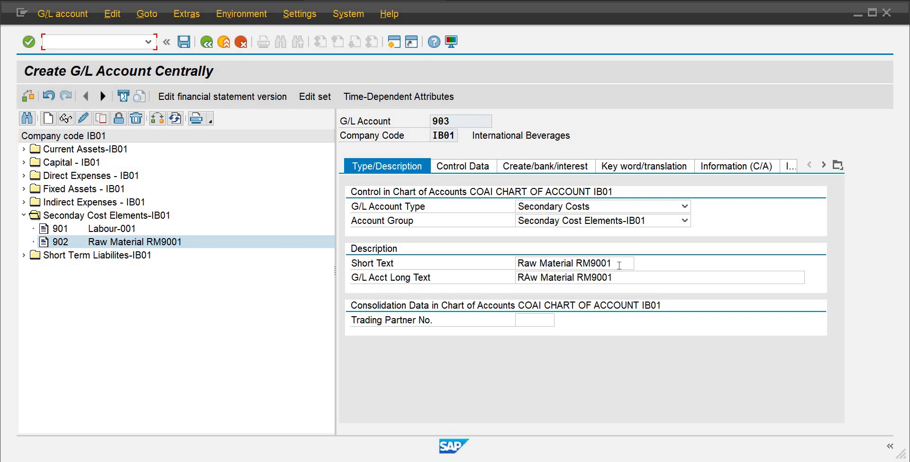
- Set account 903's short text to Electricity Bills
left_click_drag(620, 264, 325, 273)
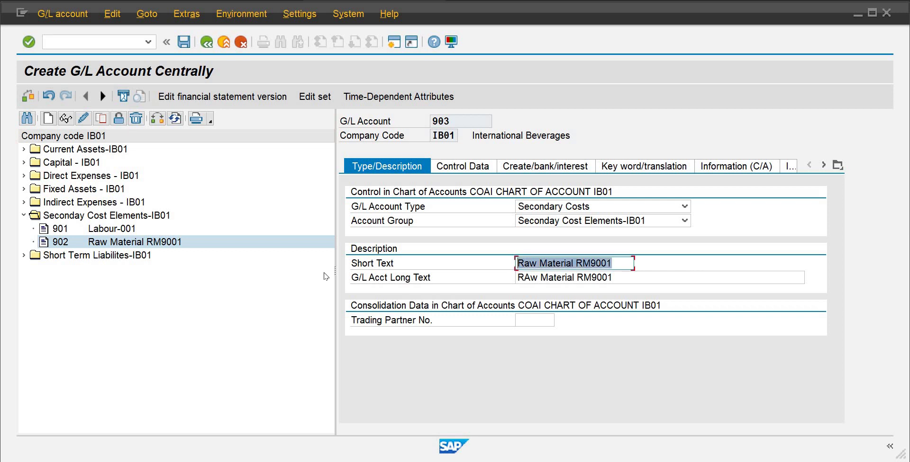
type("Electirc")
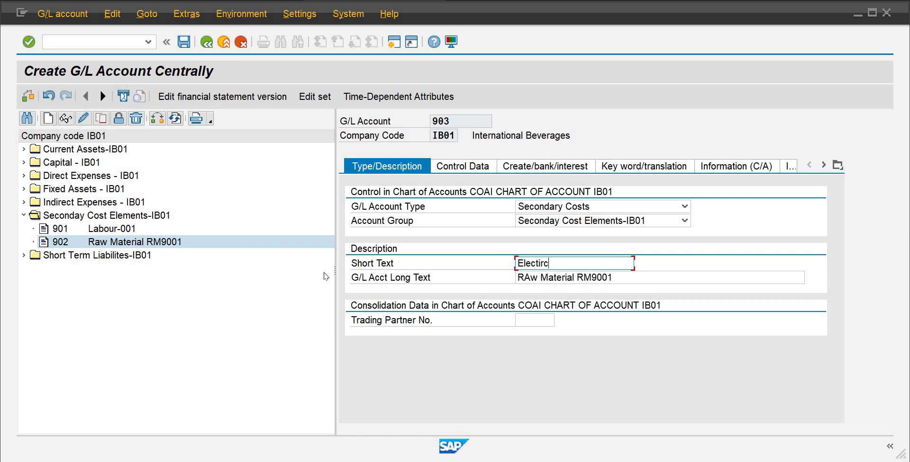
key("BackSpace")
key("BackSpace")
key("BackSpace")
type("ricity Bills")
key("Tab")
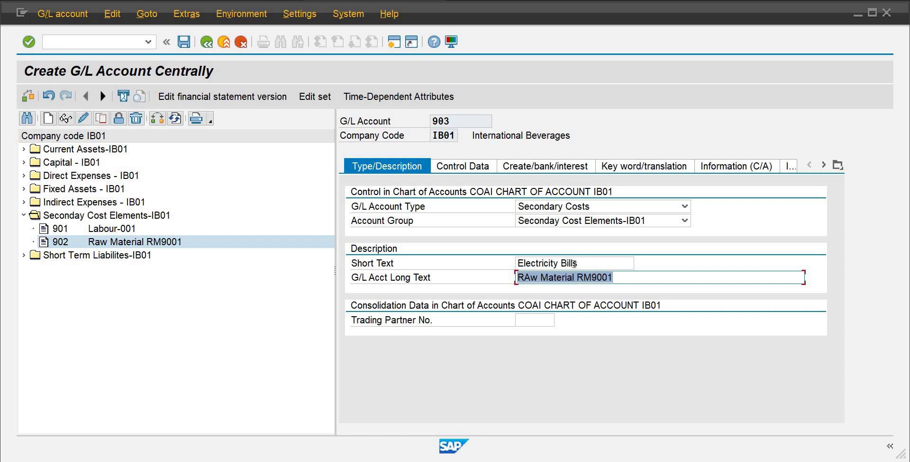
- Reuse the short text Electricity Bills as account 903's long text and save the account
left_click_drag(574, 263, 510, 267)
key("ctrl+c")
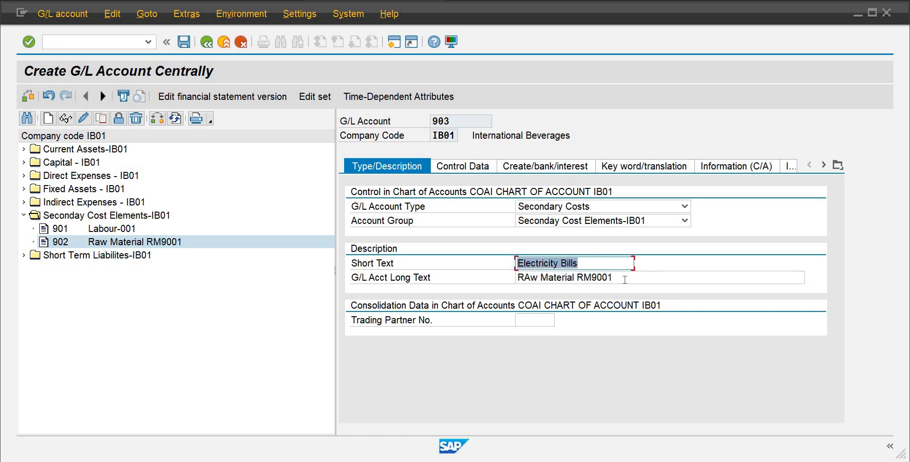
key("Tab")
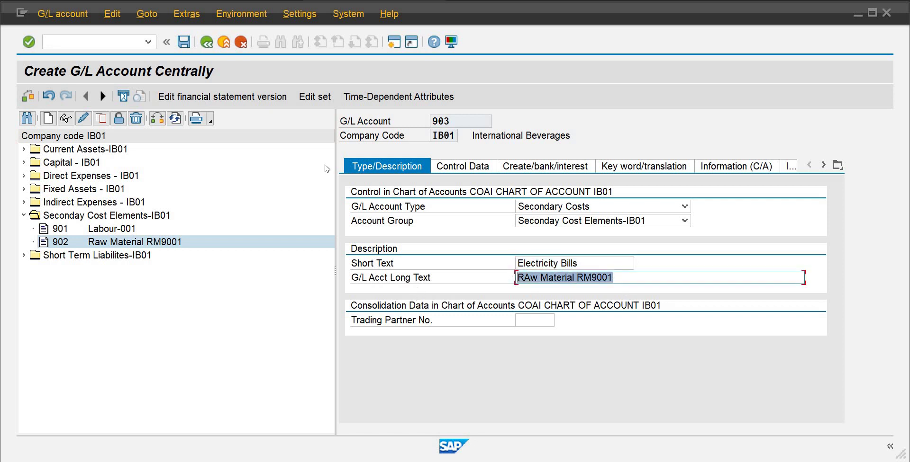
key("ctrl+v")
left_click(187, 47)
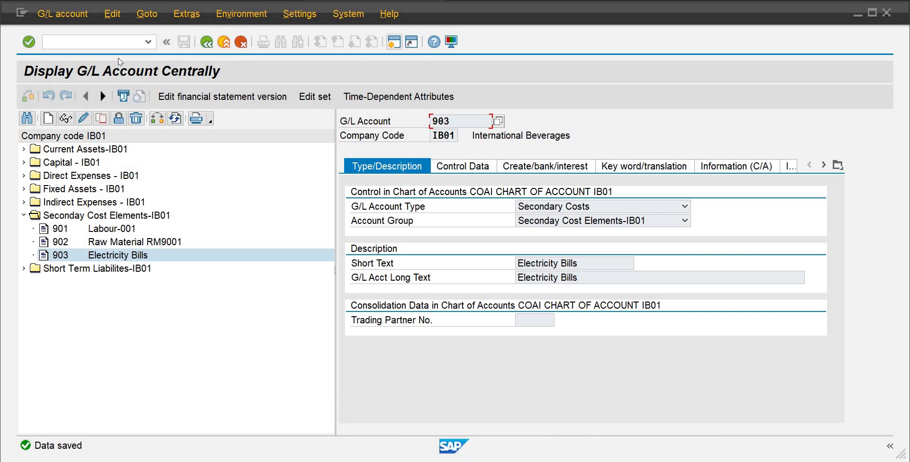
- Switch to the Controlling Roadmap PDF in Edge and review the organizational structure and the cost center and cost element table
left_click(572, 461)
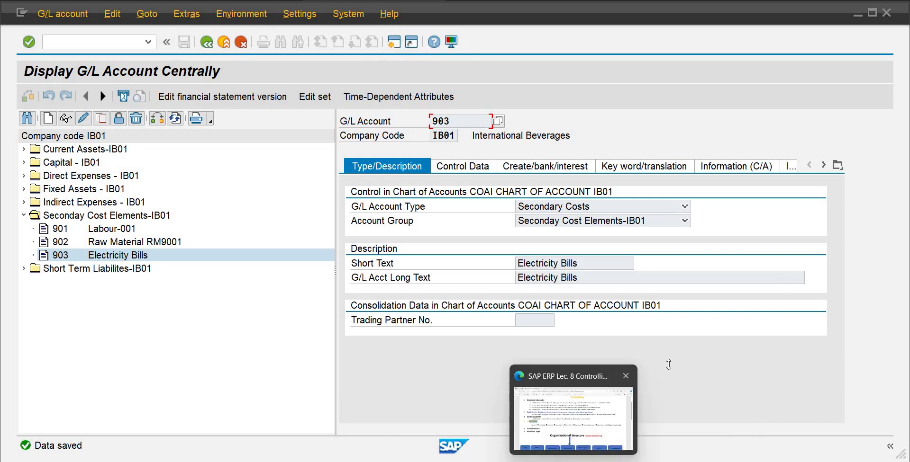
scroll(142, 204, "down", 6)
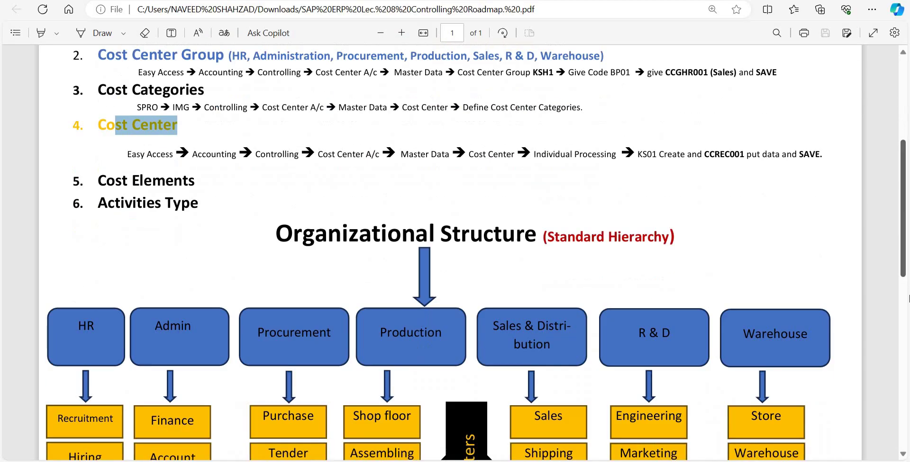
left_click_drag(75, 243, 876, 263)
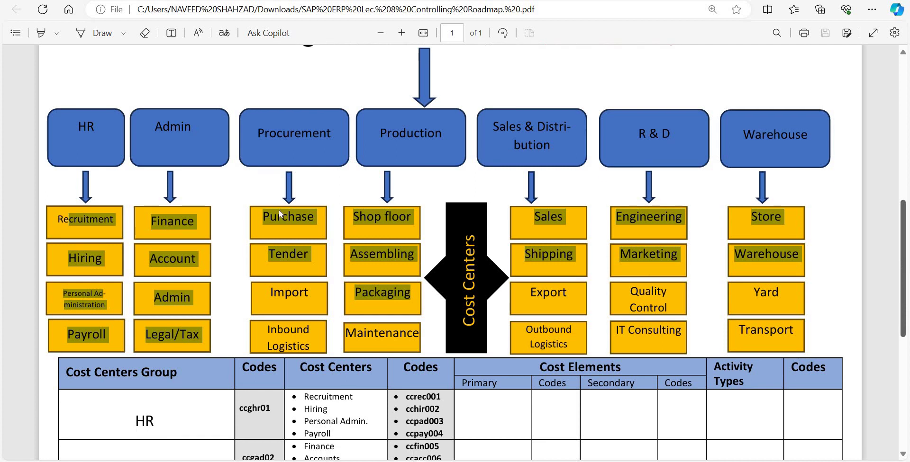
scroll(278, 210, "down", 5)
left_click(488, 165)
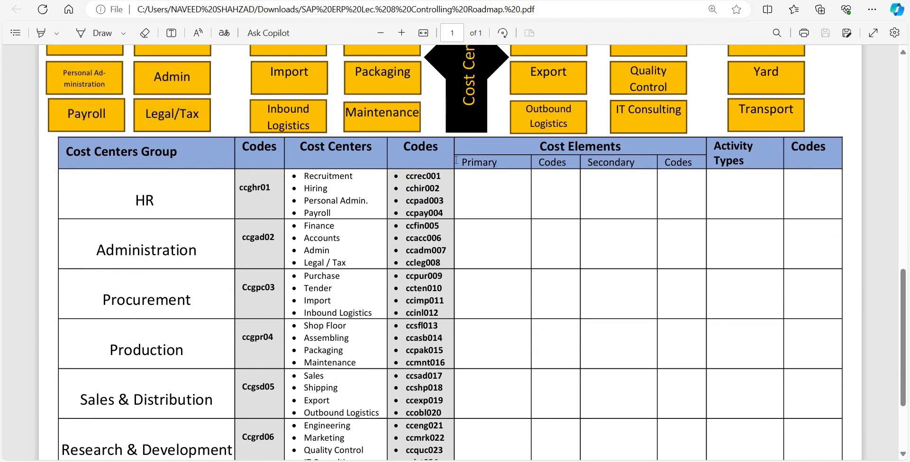
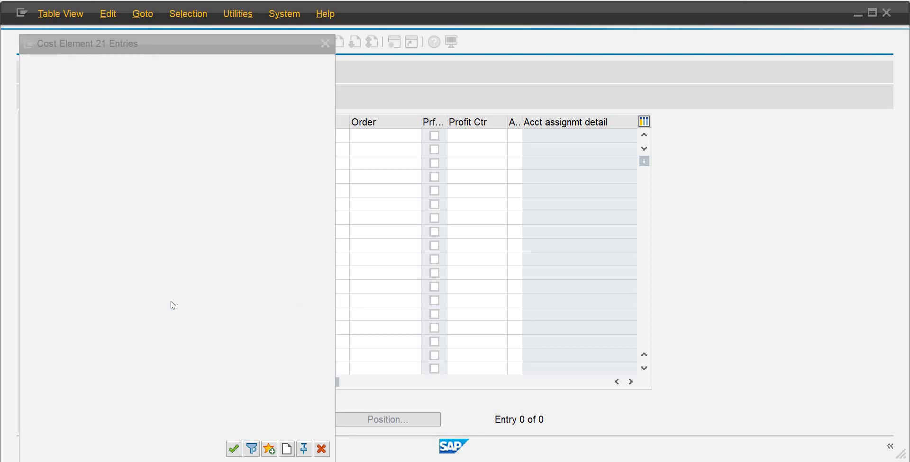
- Add a default account assignment row for company code ib01 and cost element 605
left_click(200, 155)
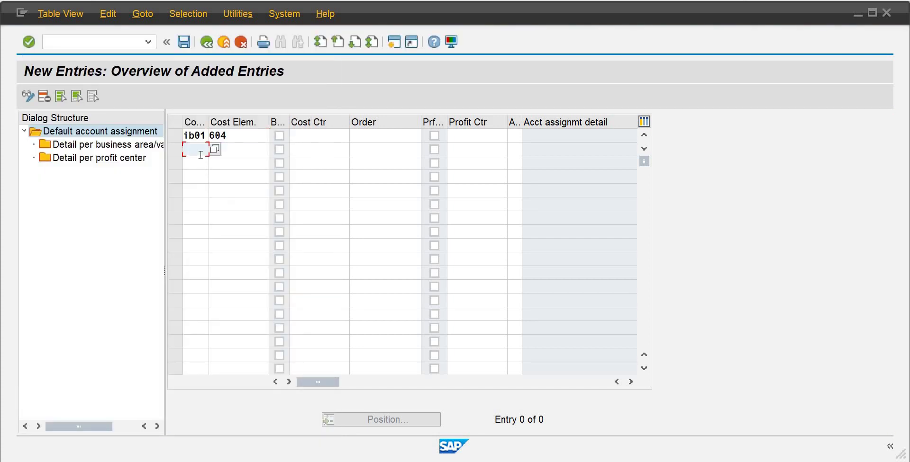
type("ib01")
key("Tab")
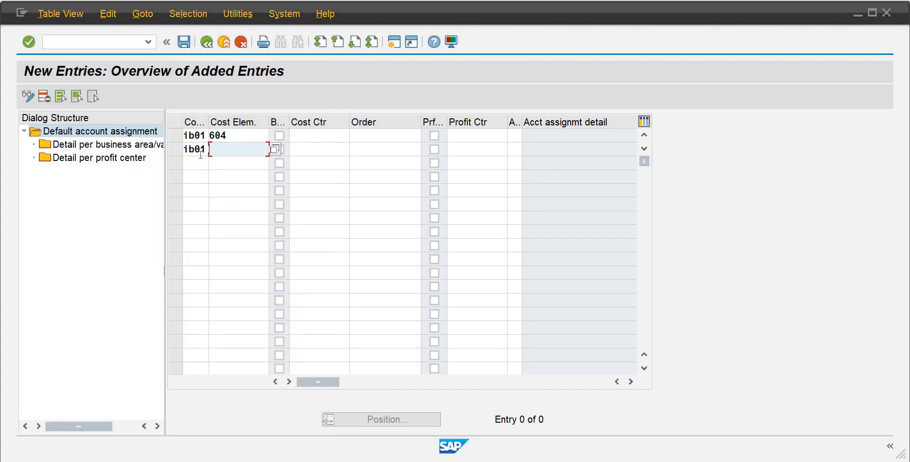
type("605")
key("Tab")
key("Tab")
key("Tab")
key("Tab")
key("Tab")
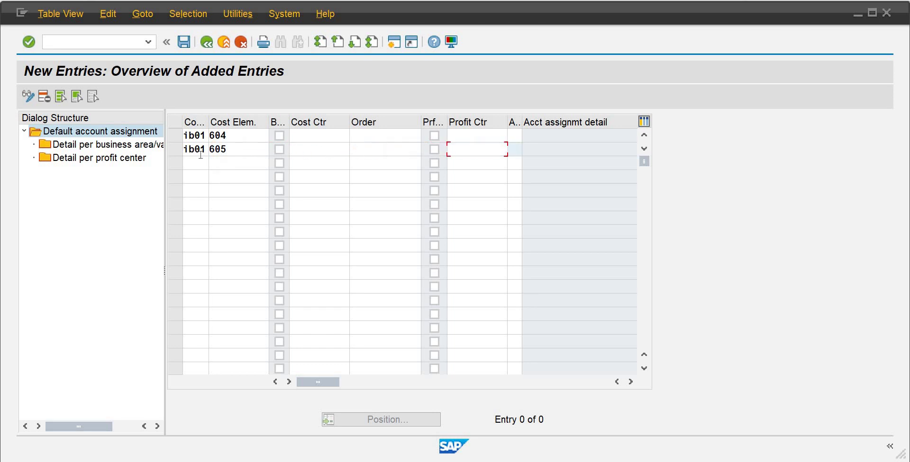
- Add another default account assignment row for company code ib01 and cost element 606
key("Tab")
type("ib")
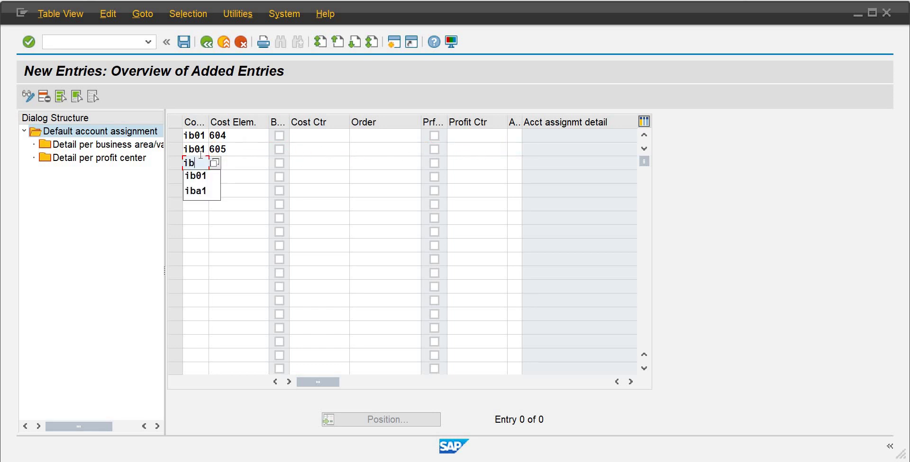
type("01")
key("Tab")
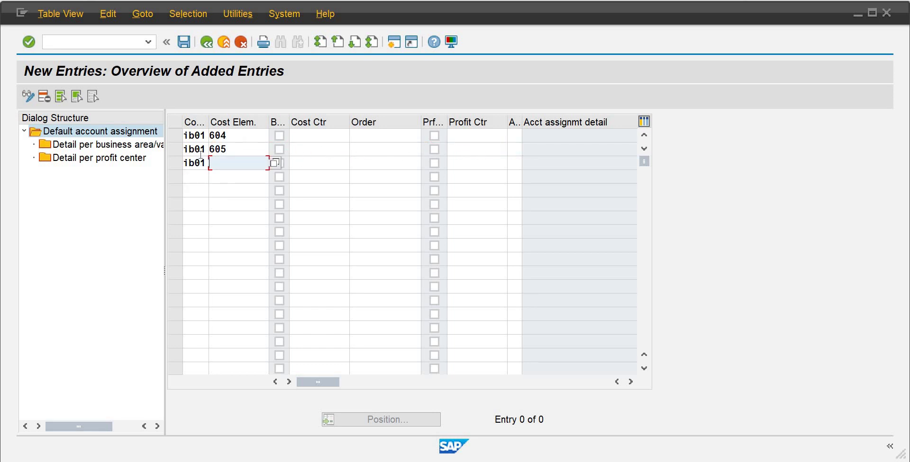
type("606")
- Look up the available cost elements in chart of accounts COAI and examine the refreshment entries, leaving cost element 604 as entered
left_click(313, 135)
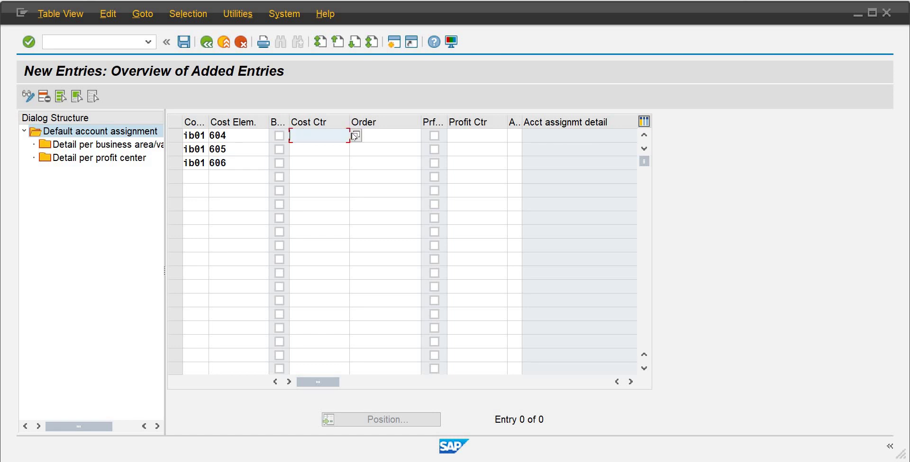
left_click(271, 136)
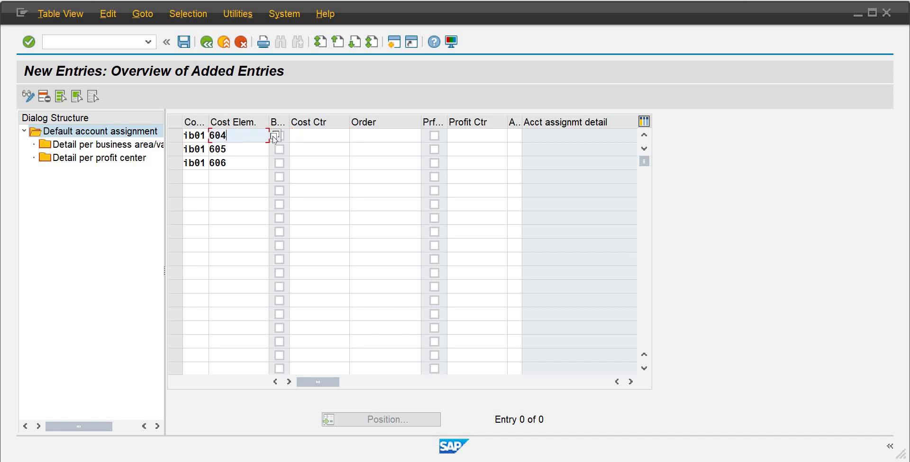
left_click(274, 137)
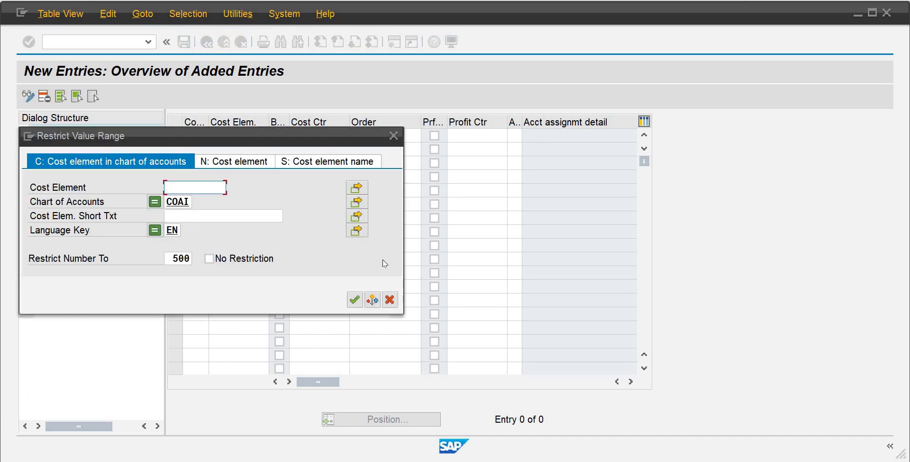
left_click(354, 299)
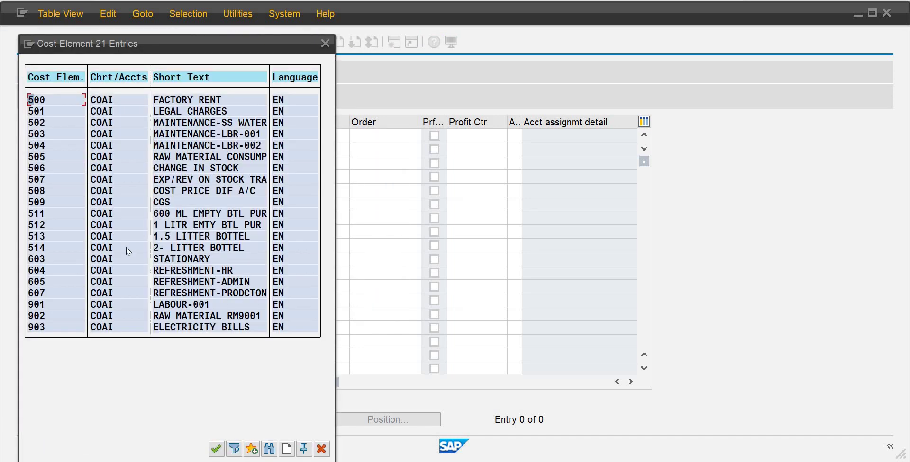
left_click(41, 274)
left_click(212, 283)
left_click(209, 293)
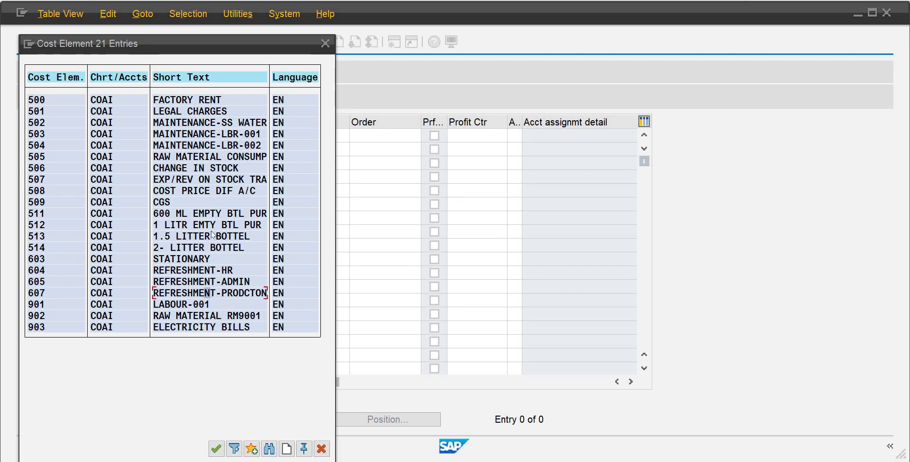
left_click(325, 44)
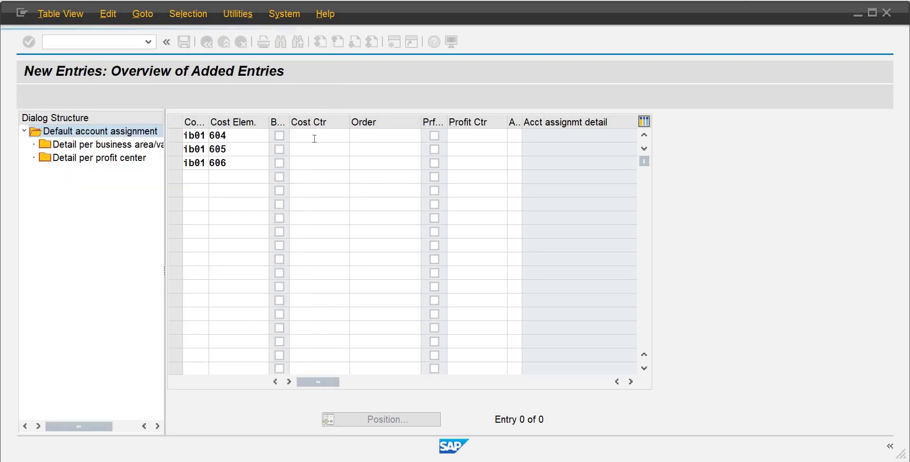
- Assign the Recruitment cost center 100020 to cost element 604 from the list of cost centers
left_click(349, 138)
left_click(356, 137)
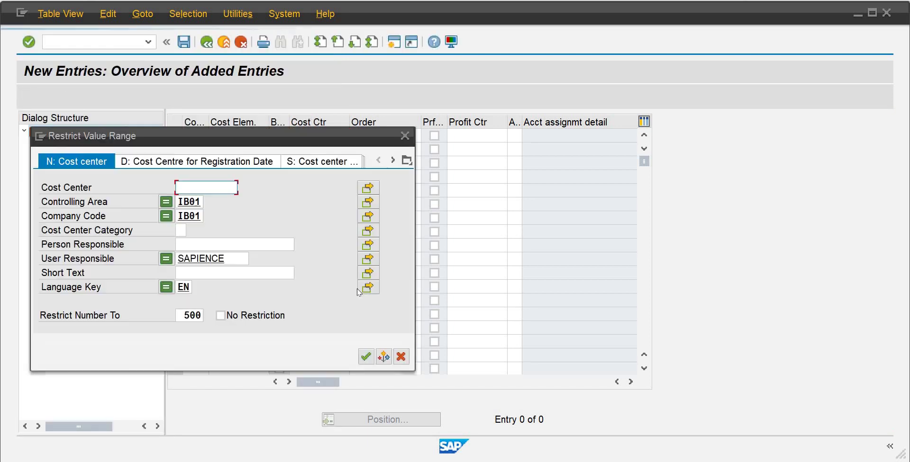
left_click(367, 354)
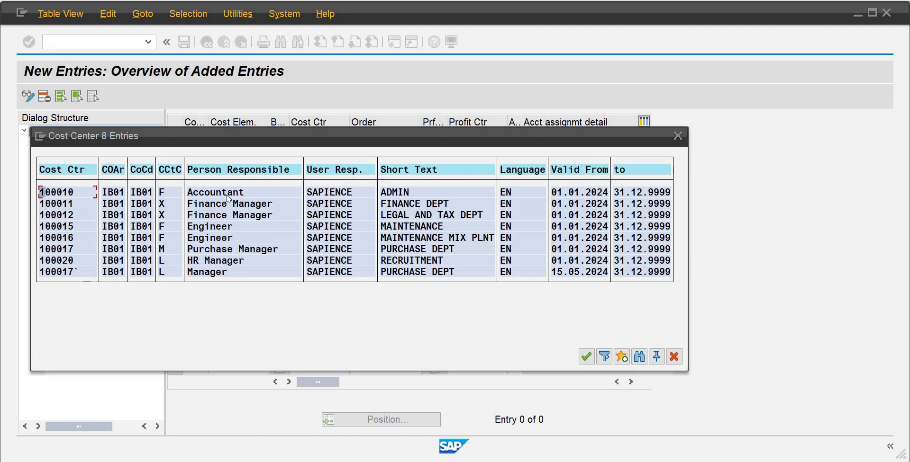
left_click(230, 264)
left_click(394, 261)
left_click(586, 357)
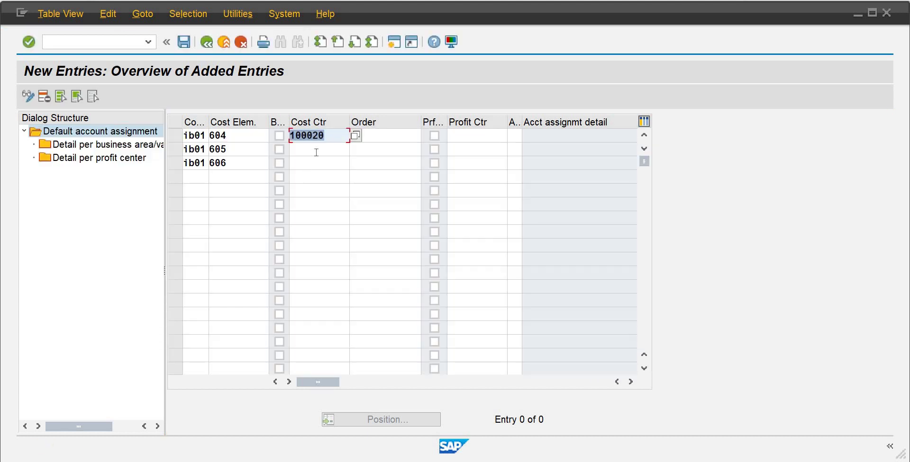
- Assign the Admin cost center 100010 to cost element 605 from the list of cost centers
left_click(316, 150)
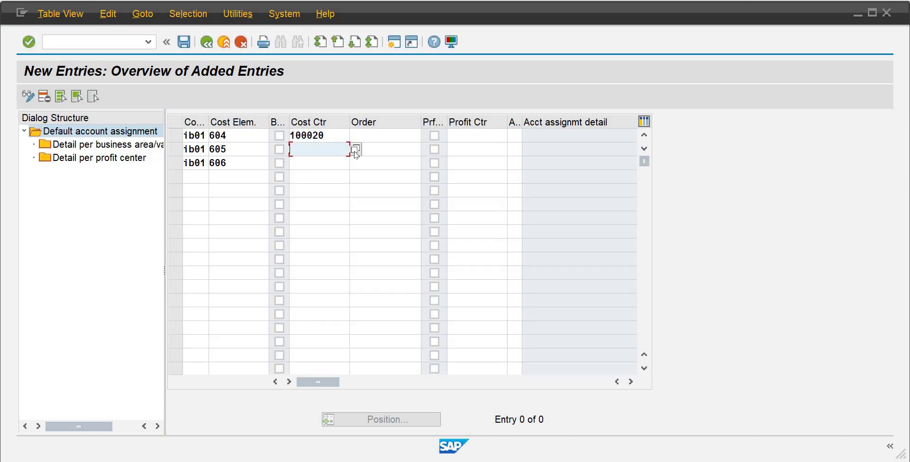
left_click(355, 150)
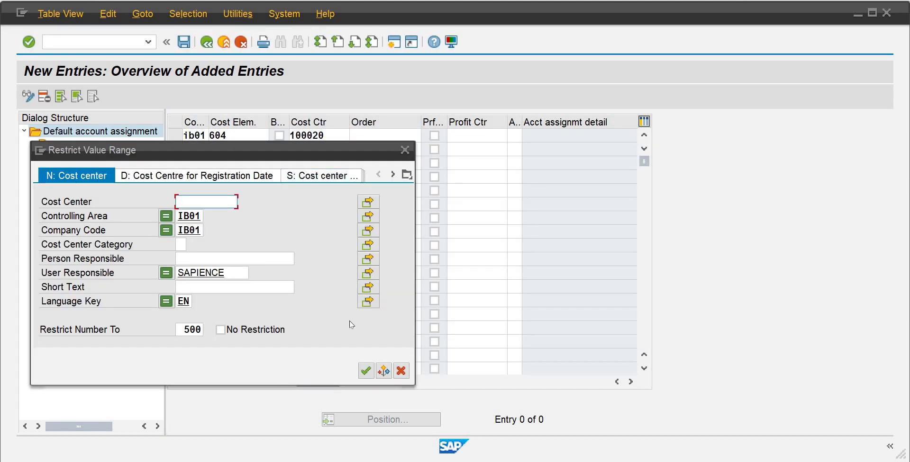
left_click(366, 368)
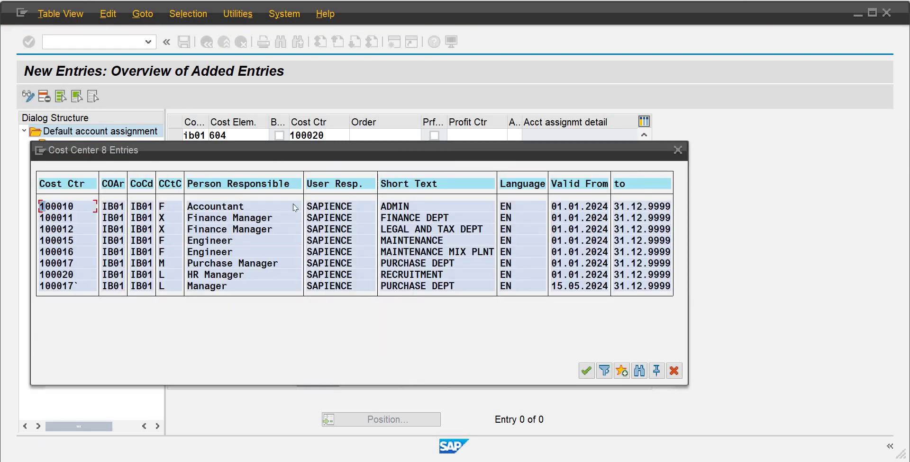
double_click(238, 207)
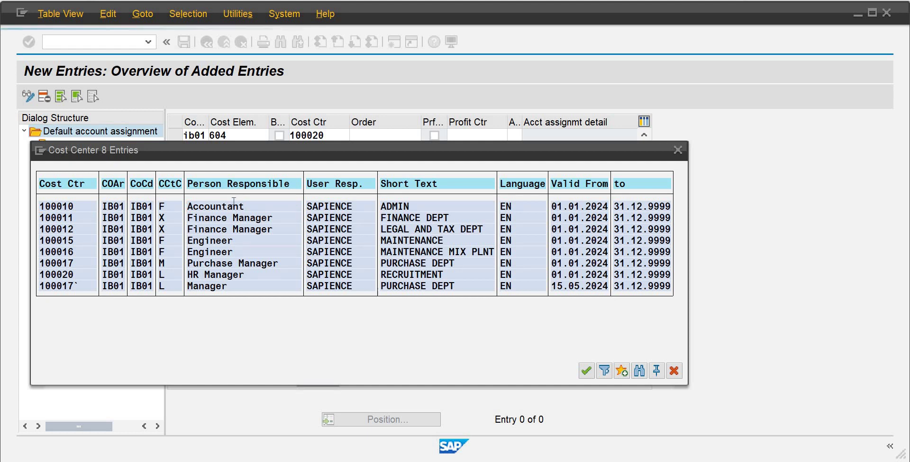
- Assign the Maintenance cost center 100015 to the cost element 606 row and validate the entries
key("Down")
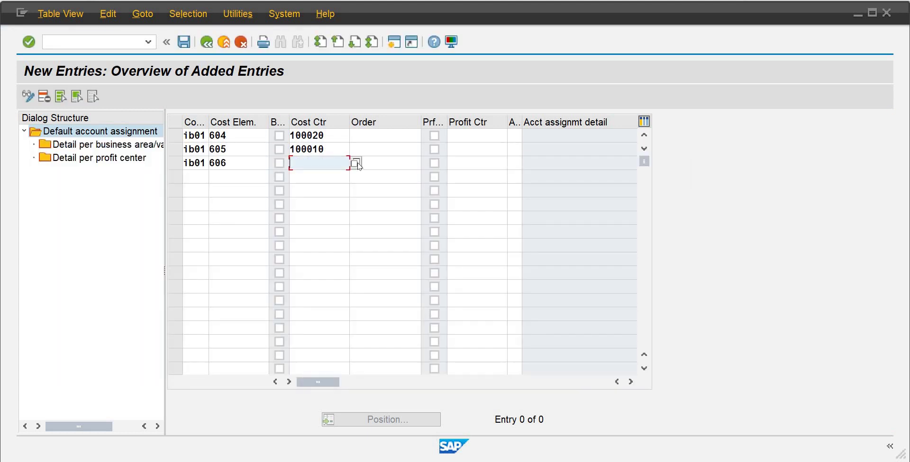
left_click(356, 163)
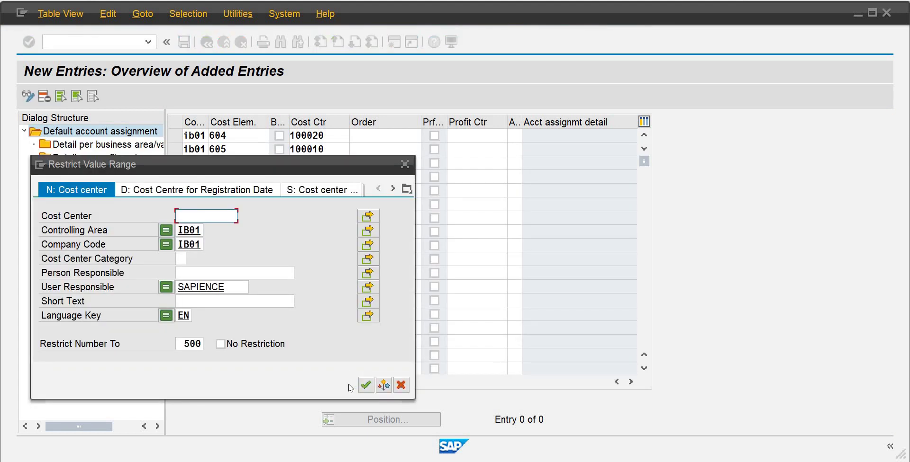
left_click(366, 385)
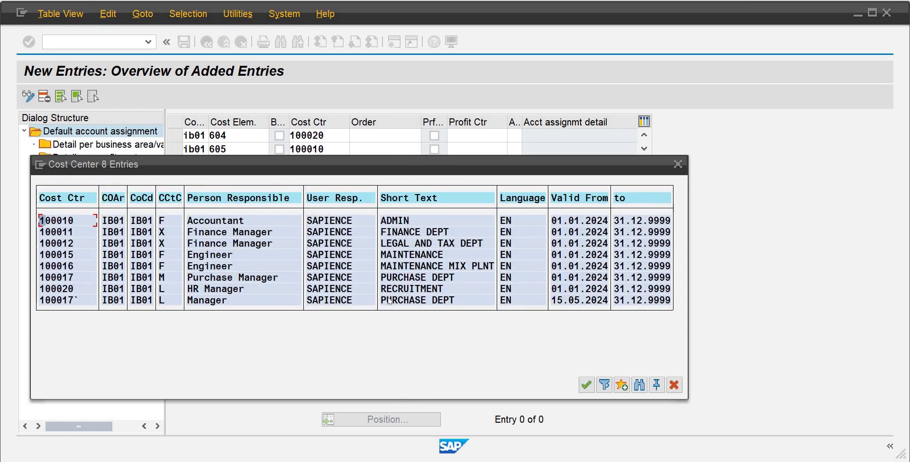
double_click(388, 256)
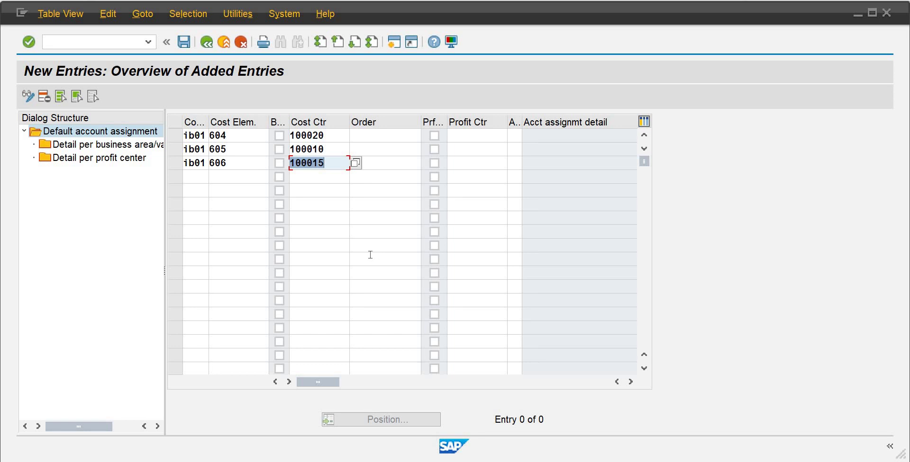
key("Return")
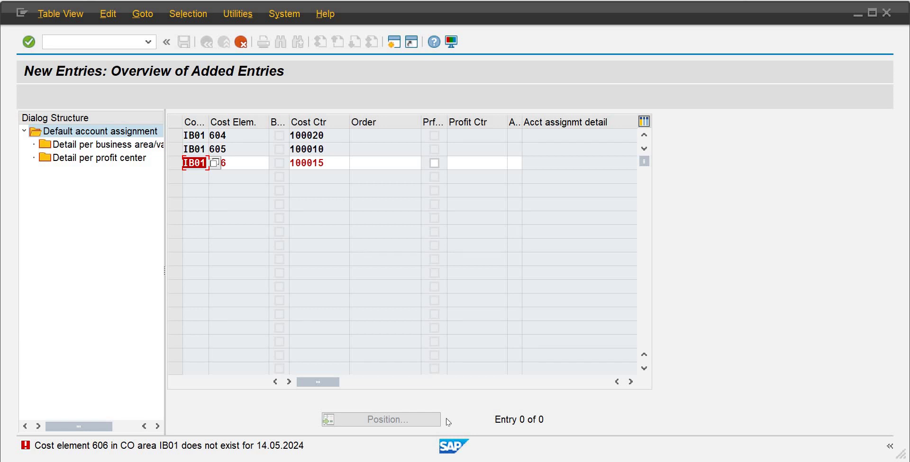
- Open central G/L account editing in a new session and look up the production refreshment account under Indirect Expenses - IB01
mouse_move(663, 429)
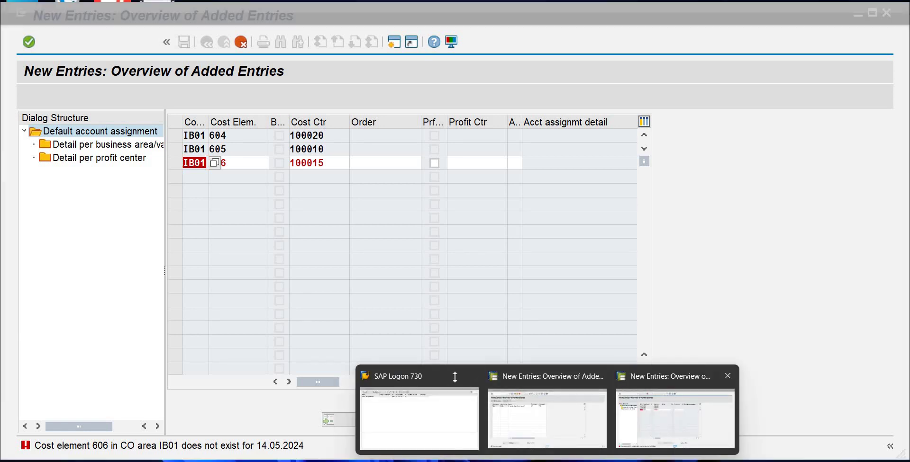
left_click(488, 389)
left_click(393, 42)
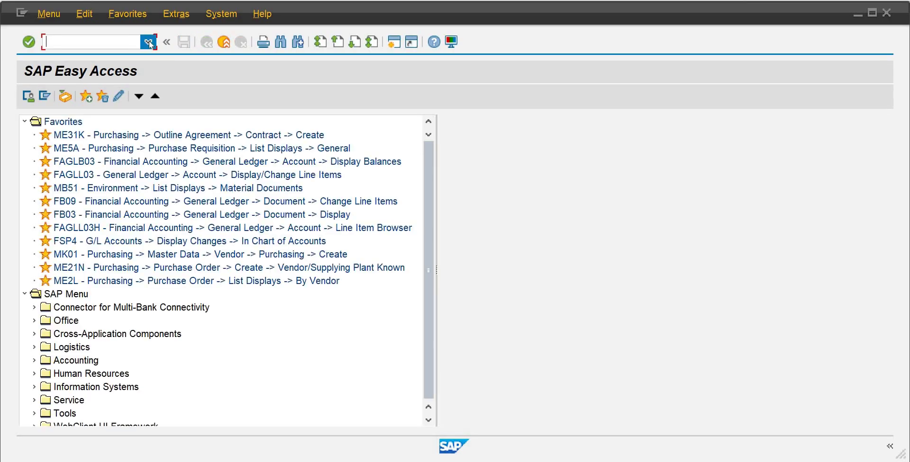
left_click(150, 43)
left_click(86, 66)
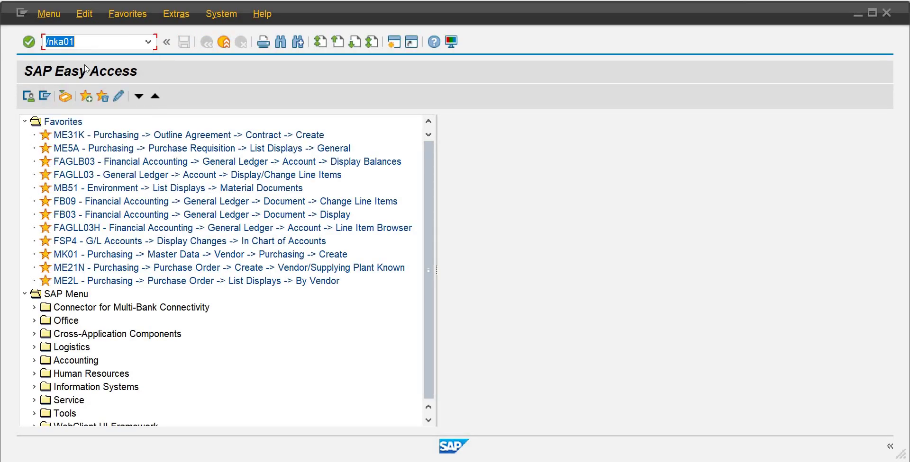
key("Return")
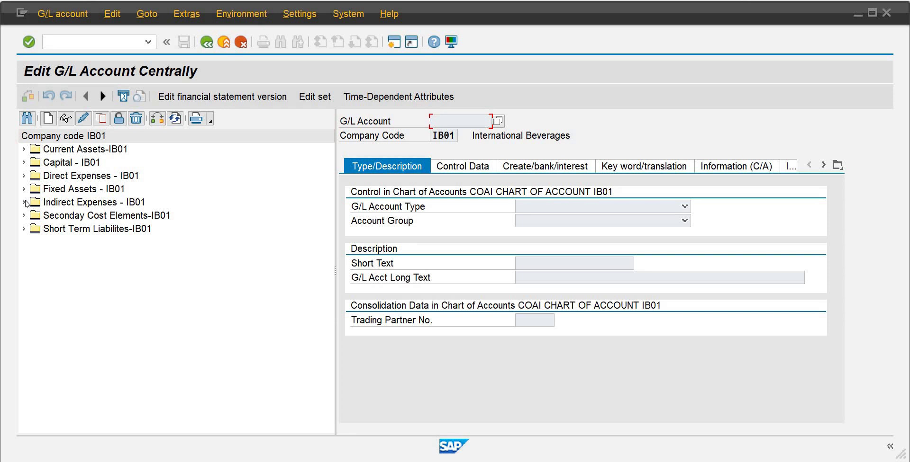
left_click(25, 202)
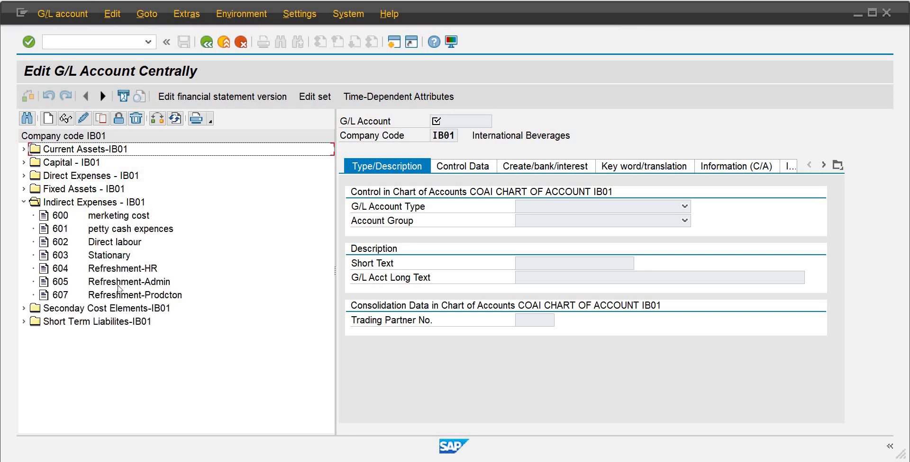
left_click(94, 294)
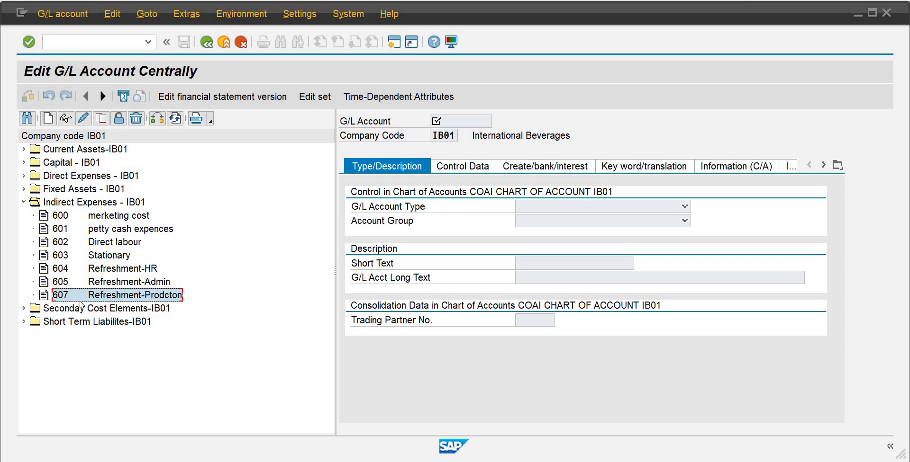
- Return to the default account assignments, change cost element 606 to 607, and save the entries to the proposed customizing request
mouse_move(523, 460)
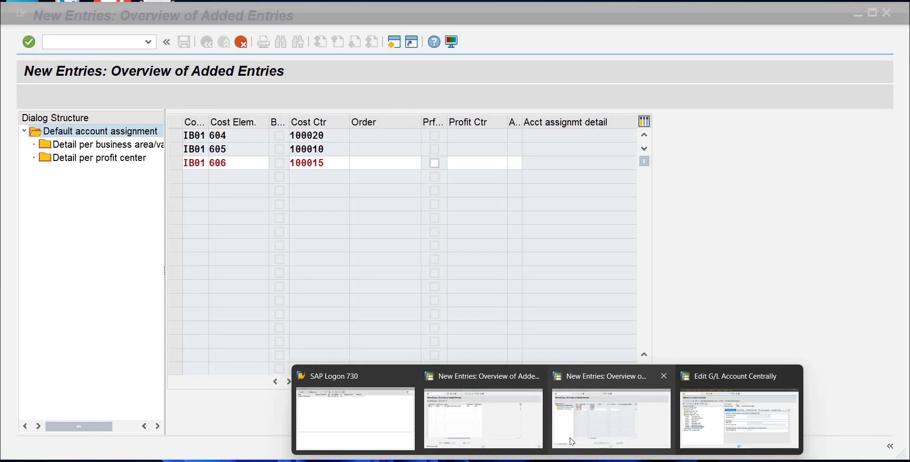
left_click(572, 441)
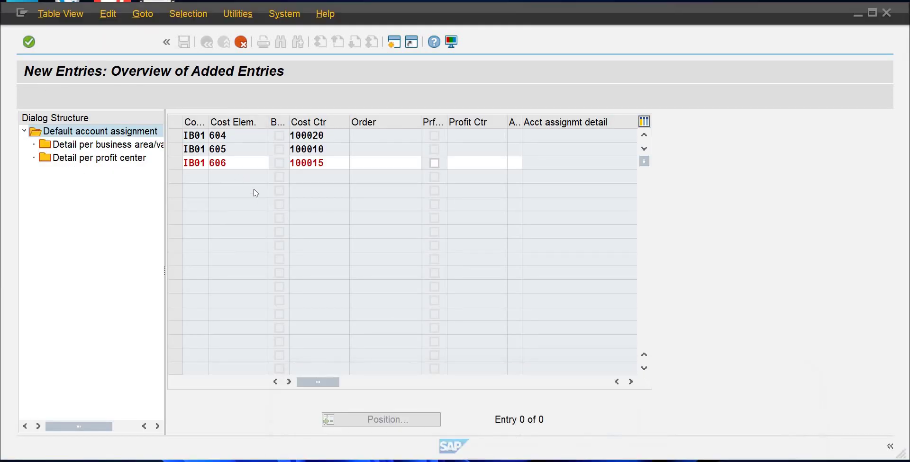
left_click(232, 165)
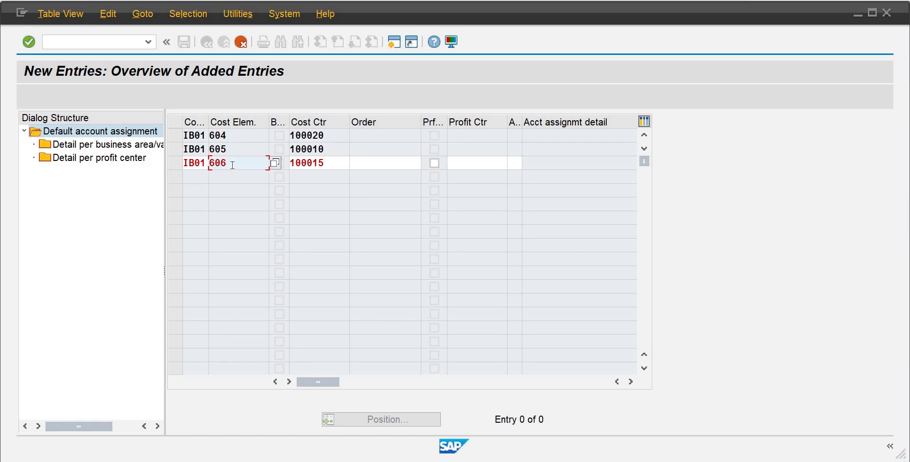
key("BackSpace")
type("7")
key("Return")
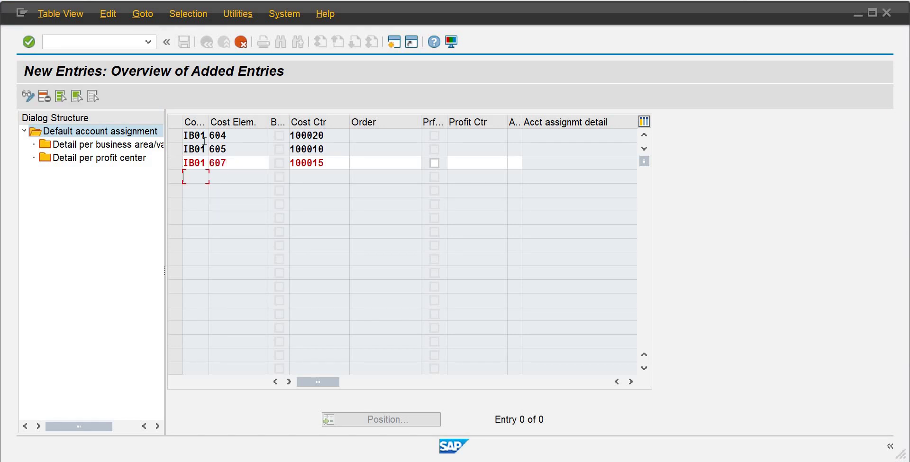
left_click(184, 42)
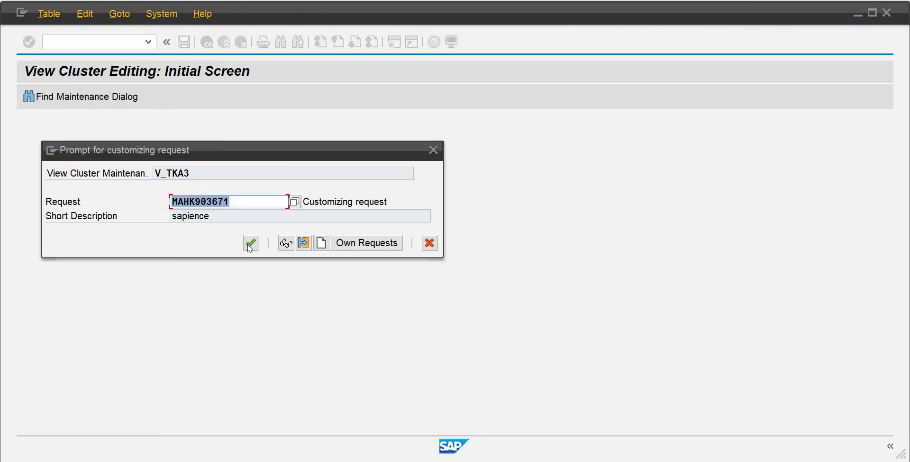
left_click(250, 244)
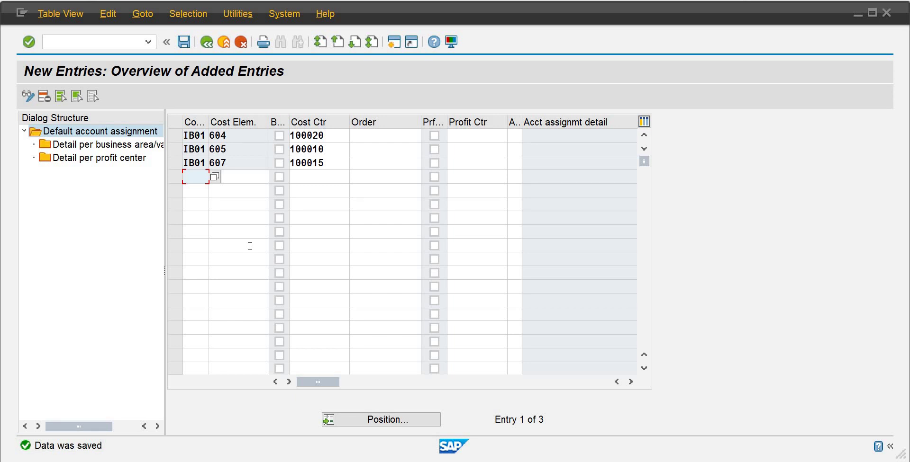
- Start G/L account document entry with transaction FB50 and switch the company code to IB01
left_click(391, 44)
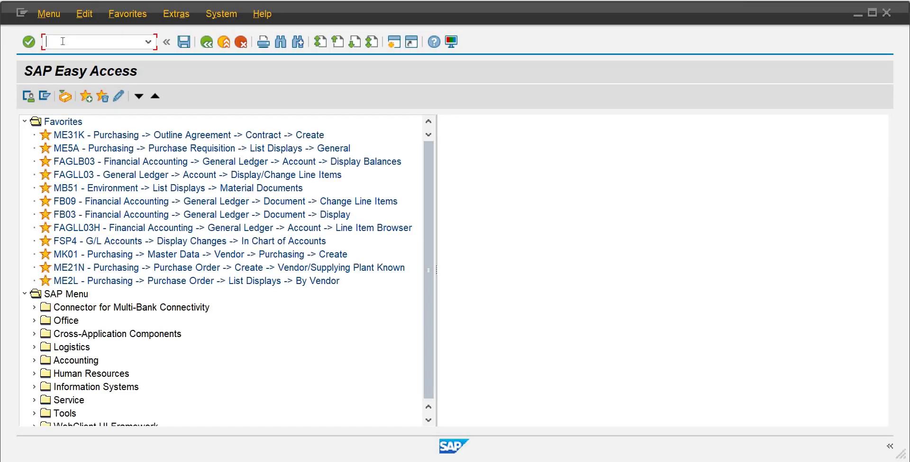
type("fb50")
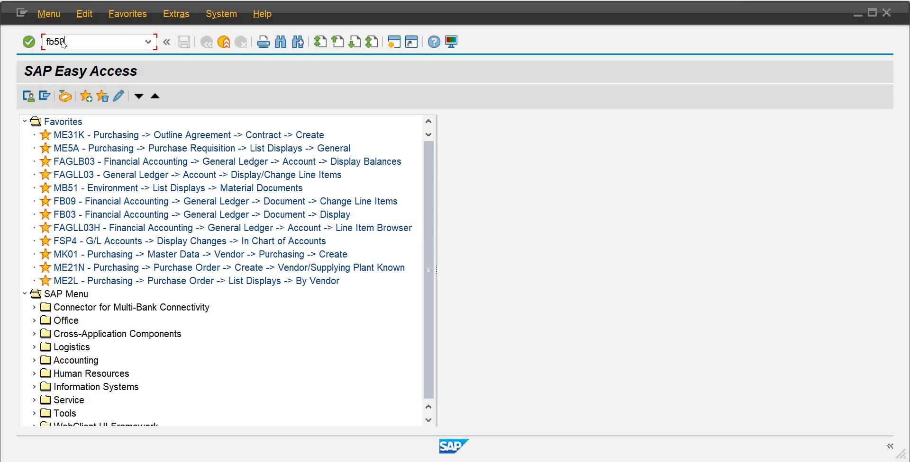
key("Return")
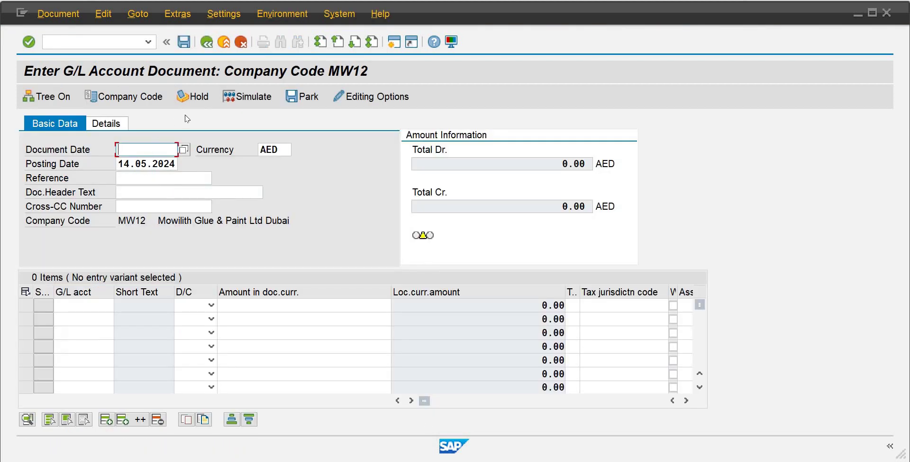
left_click(136, 97)
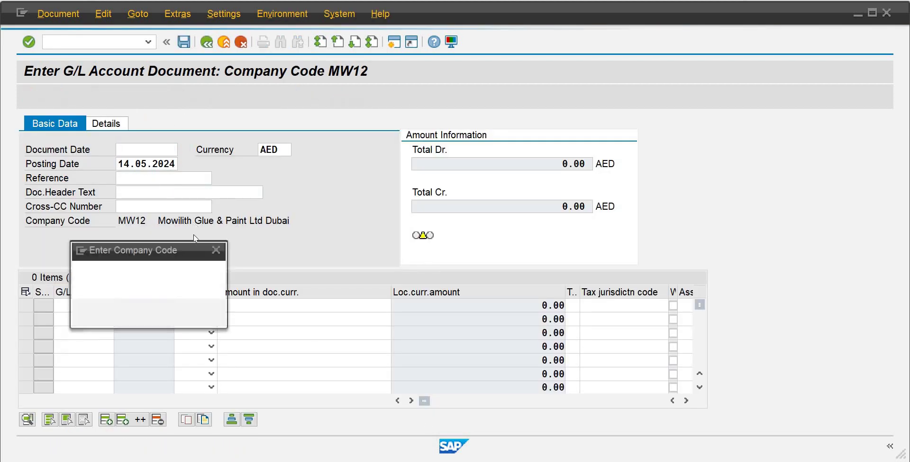
type("ib01")
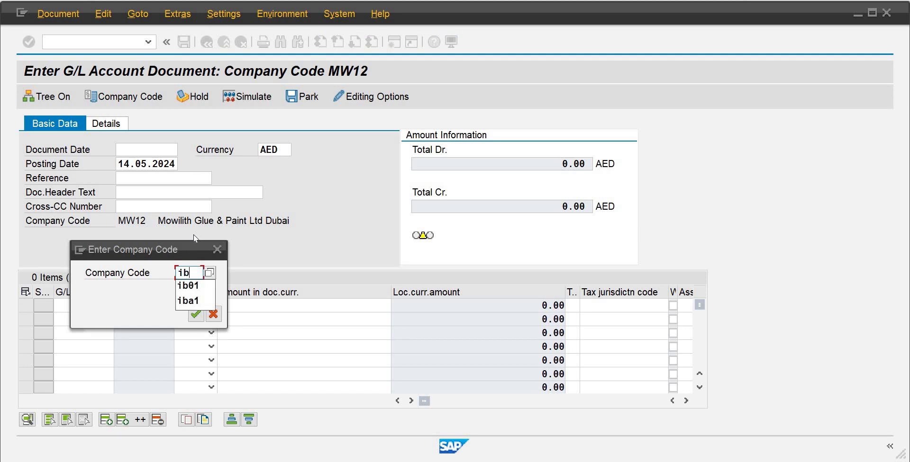
key("Return")
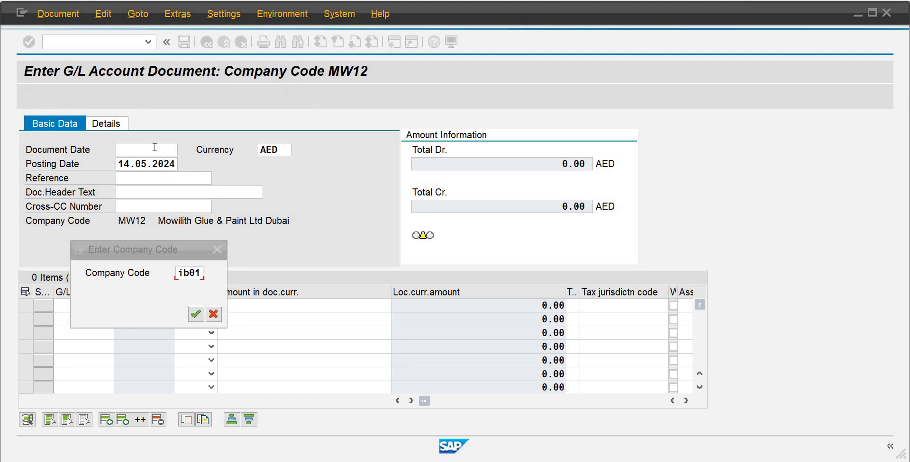
- Set the document date to 14.05.2024 and the document header text to "Refrshment to Departments"
type("14")
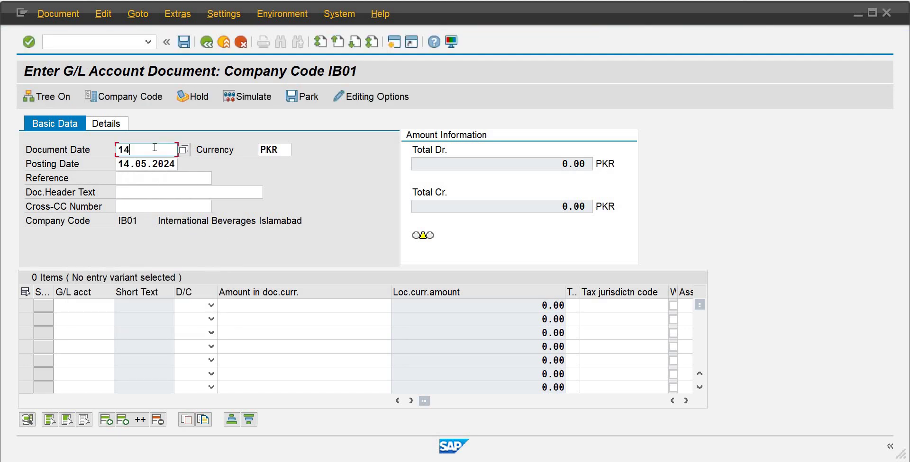
type(".05.2024")
key("Tab")
key("Tab")
key("Tab")
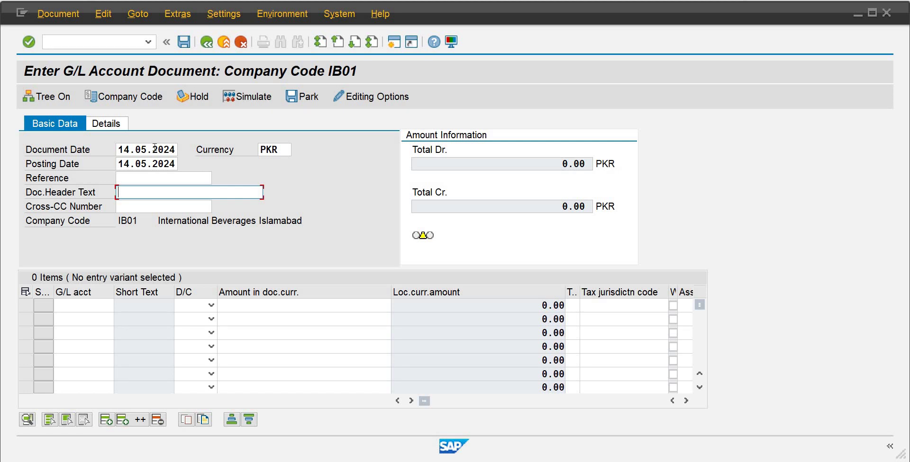
type("Re")
type("freshme")
type("nt o")
type("to De")
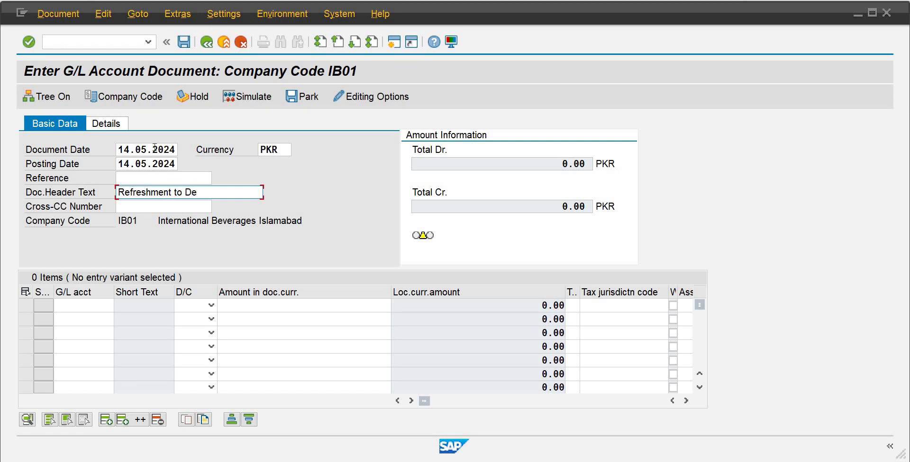
type("partment")
left_click(143, 193)
key("BackSpace")
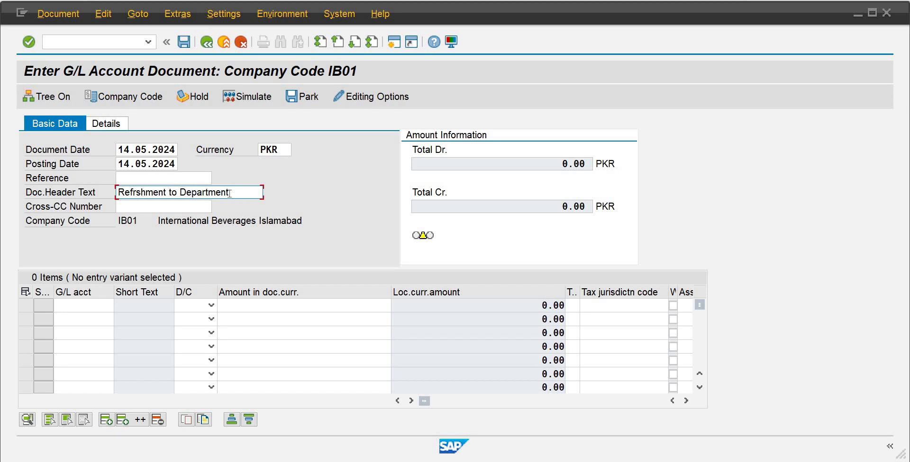
type("s")
- Enter the first line item as a debit of 350000 to G/L account 604
left_click(72, 309)
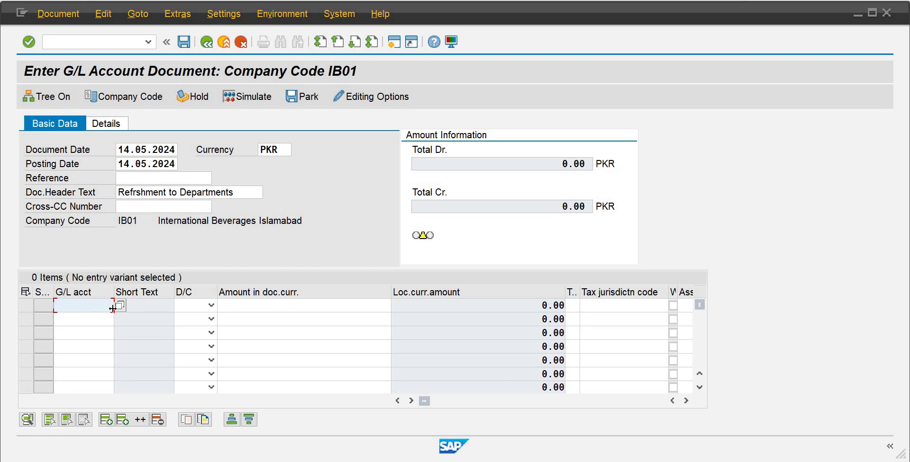
type("604")
key("Tab")
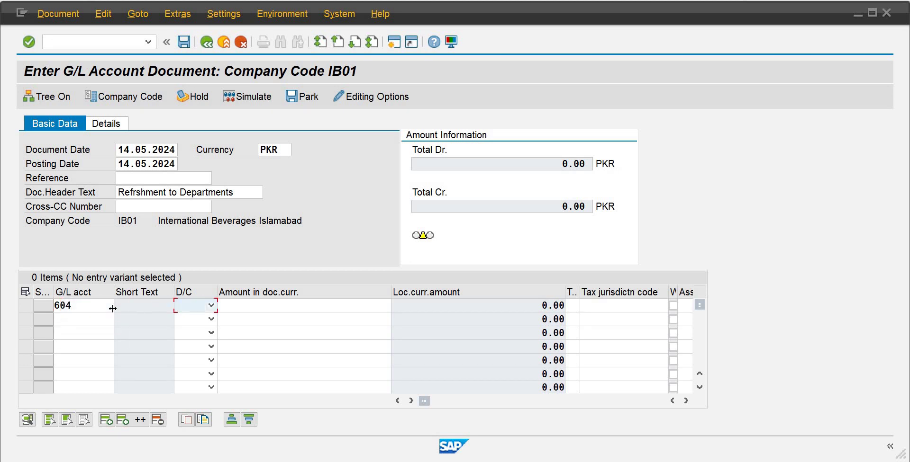
key("Down")
key("Tab")
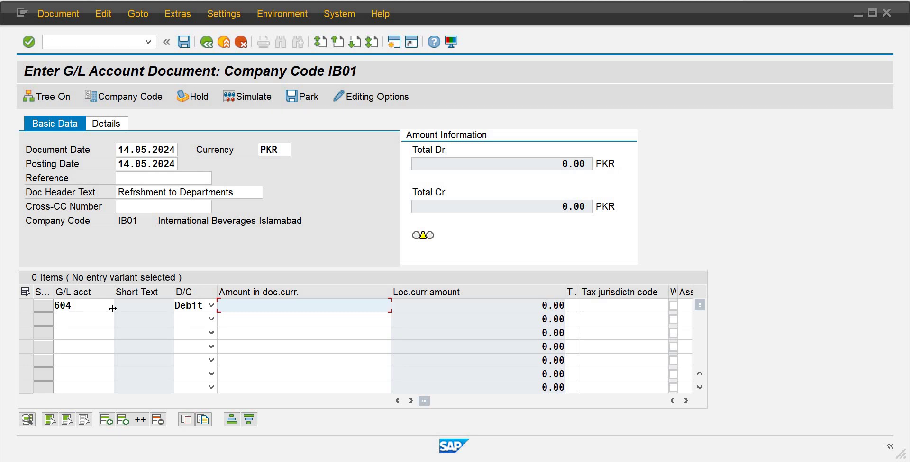
type("350000")
key("Return")
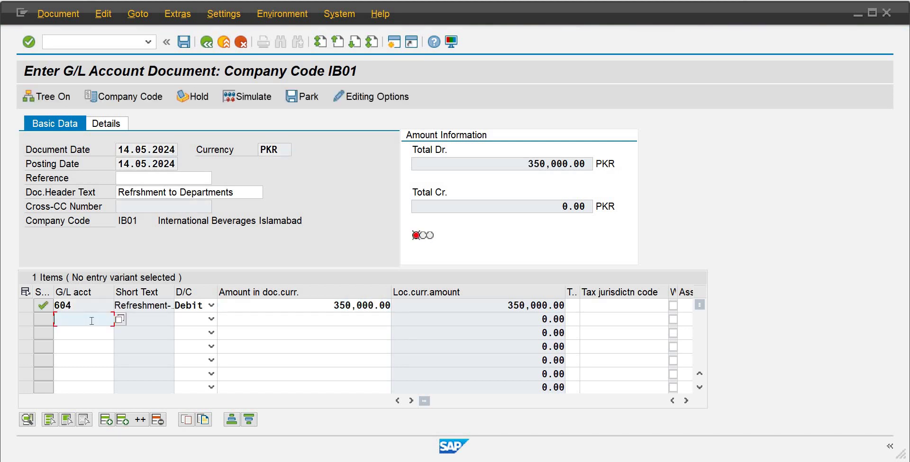
- Add a second line item debiting G/L account 605 with 250000, and widen the short text column
type("605")
key("Tab")
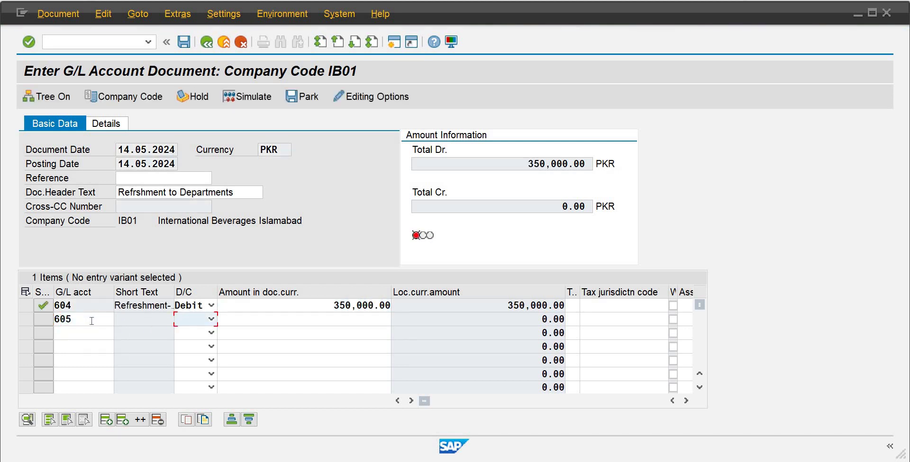
key("Down")
key("Tab")
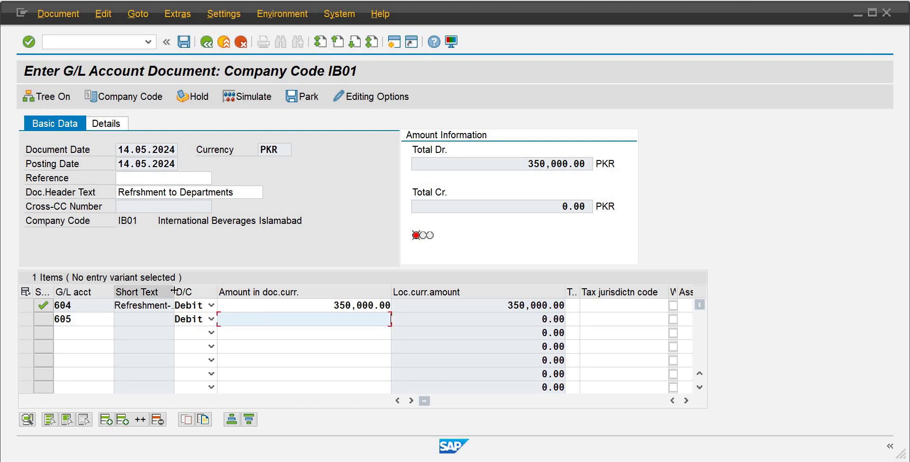
left_click_drag(180, 290, 192, 288)
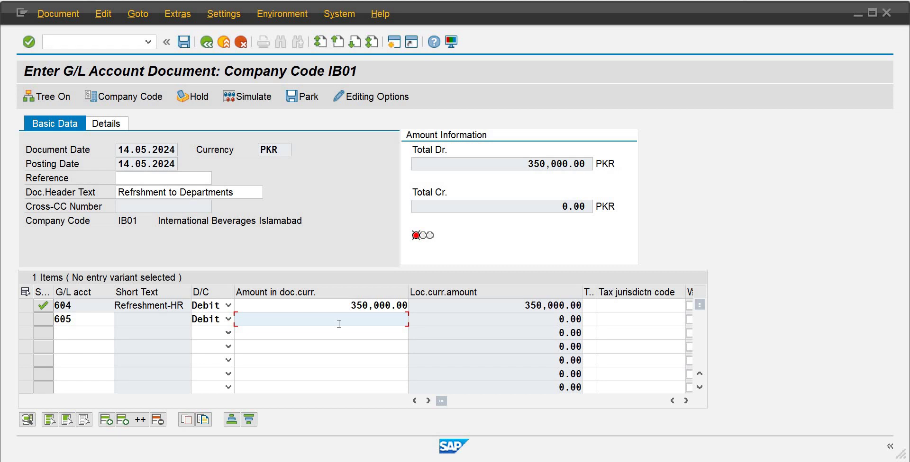
type("250000")
key("Return")
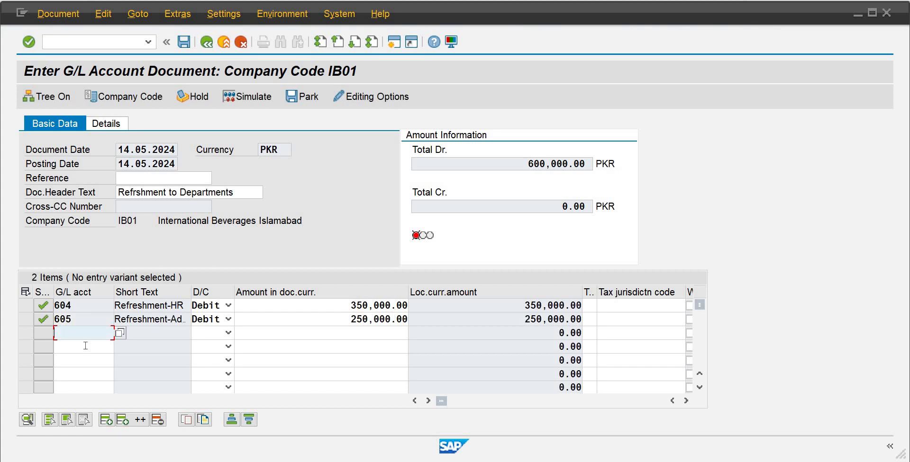
- Add a third line item debiting G/L account 607 with 650000
type("607")
key("Tab")
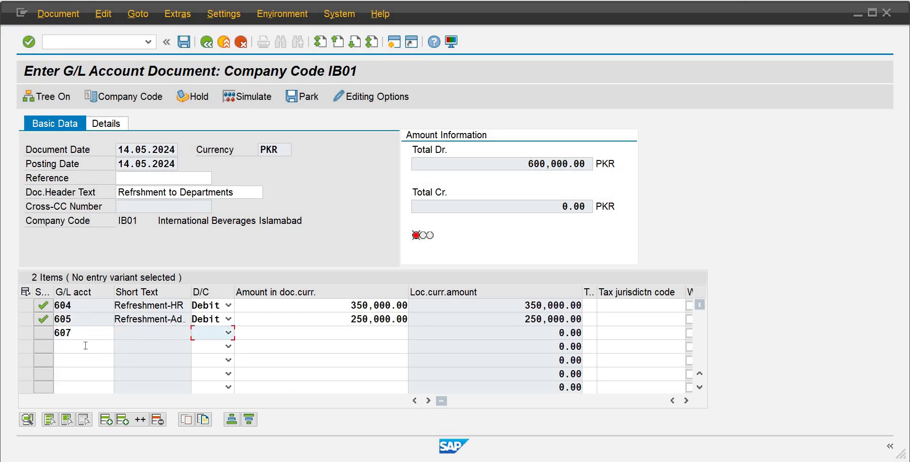
key("Down")
key("Tab")
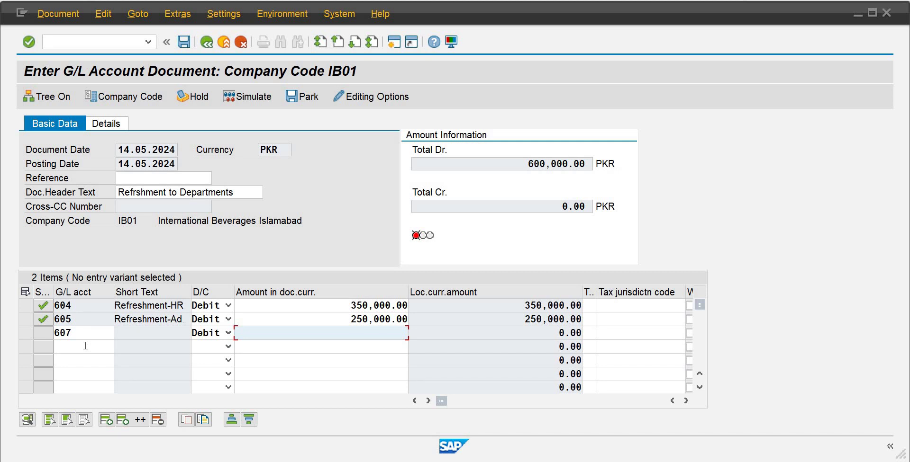
type("650000")
key("Return")
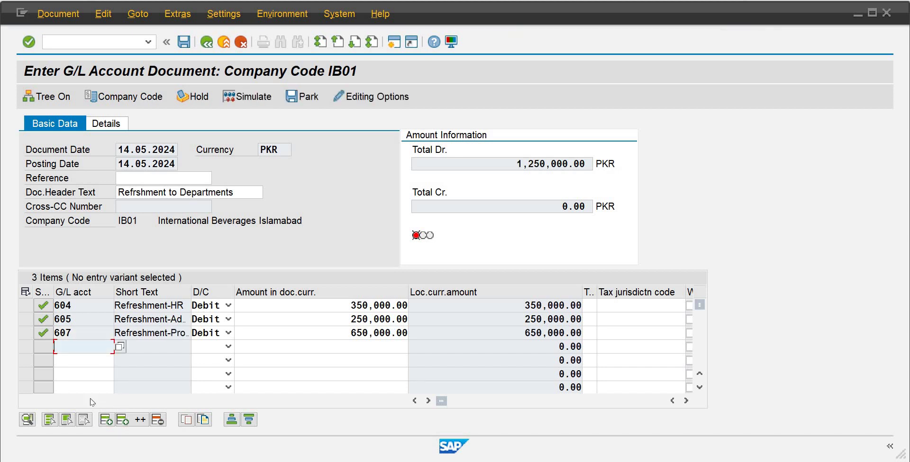
- Add a fourth line item for G/L account 100 as a credit posting
type("1")
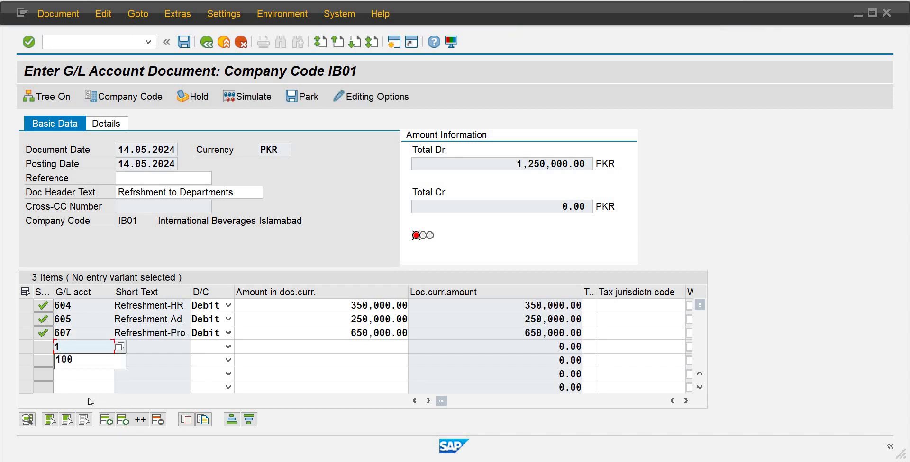
type("00")
key("Tab")
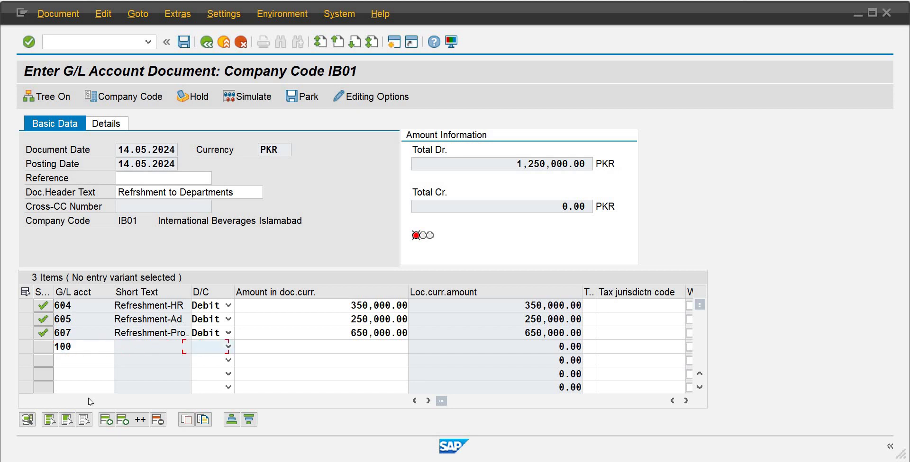
type("c")
- Examine the default cost centers of the three refreshment lines, widening the short text column to read the full account names
key("Tab")
key("Tab")
key("Tab")
key("Tab")
key("Tab")
key("Tab")
key("Tab")
key("Tab")
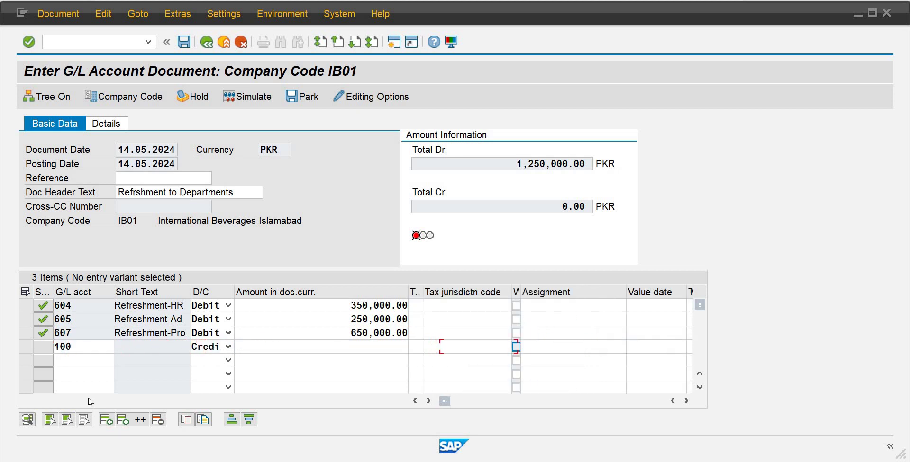
key("Tab")
key("Tab")
key("Tab")
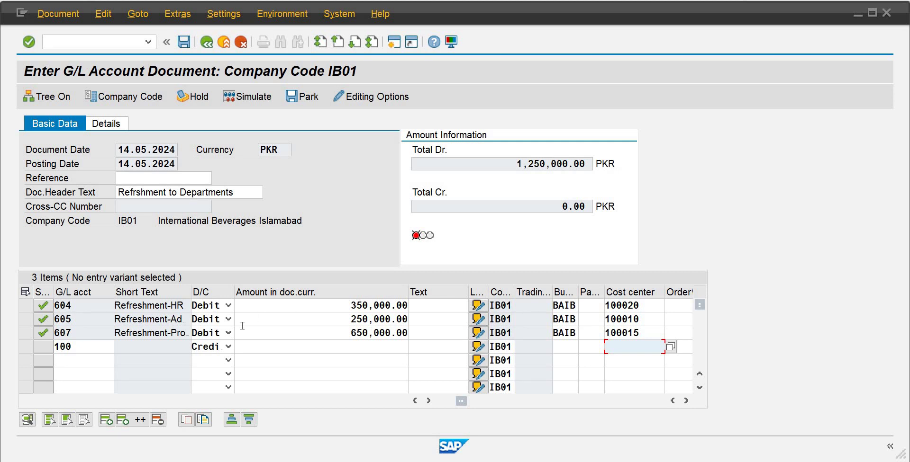
left_click_drag(191, 288, 227, 293)
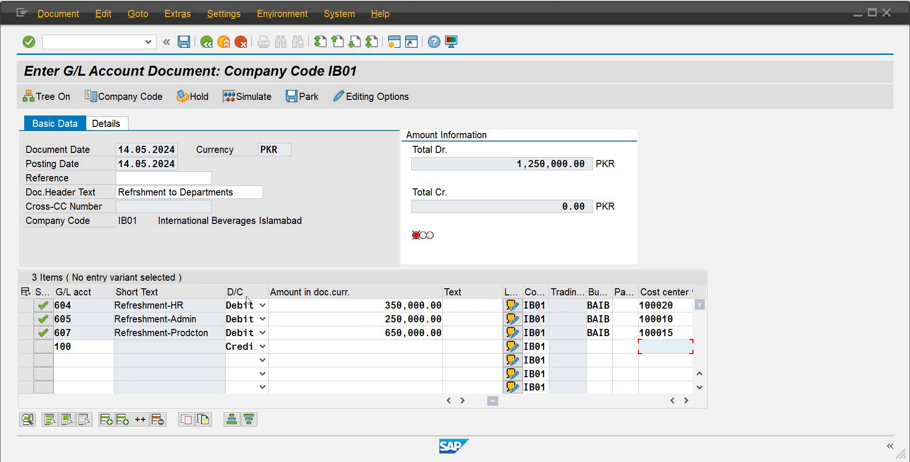
left_click(370, 333)
left_click_drag(384, 333, 437, 333)
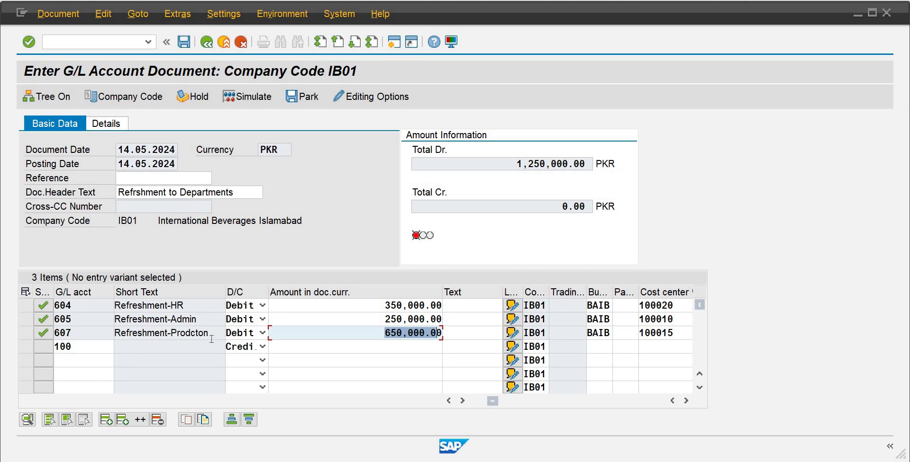
- Enter * as the amount of the account 100 credit line to balance the document, and validate the items
left_click(400, 348)
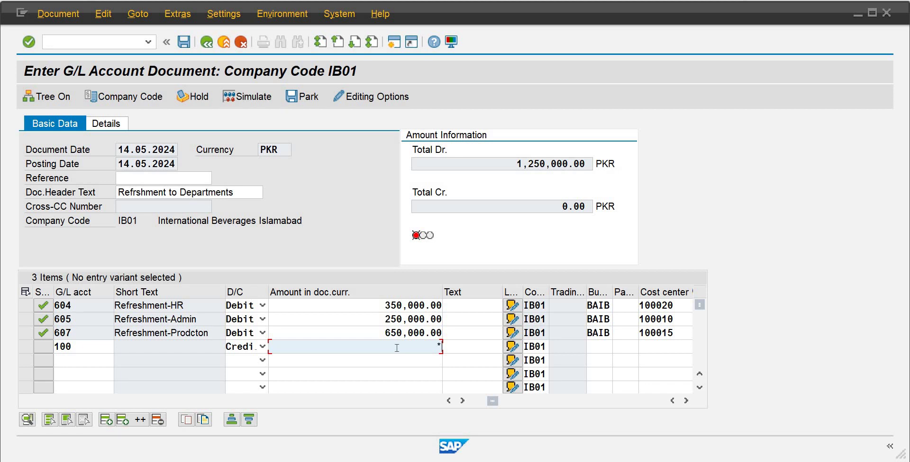
key("Tab")
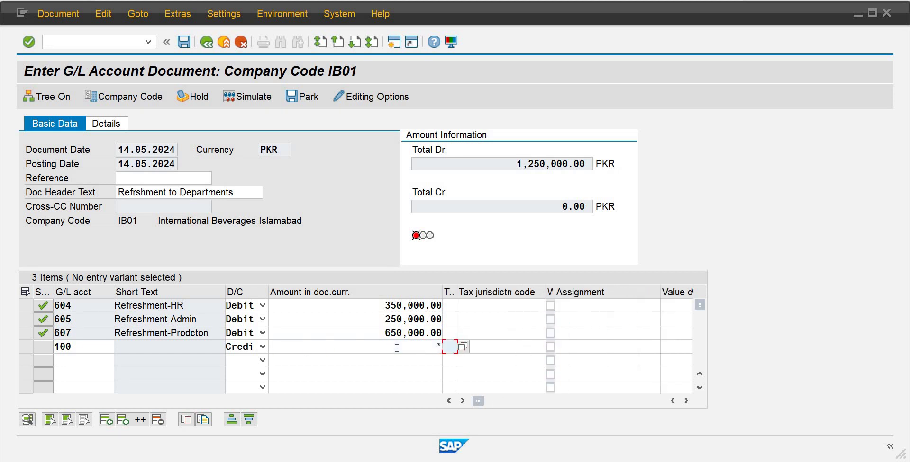
left_click(340, 297)
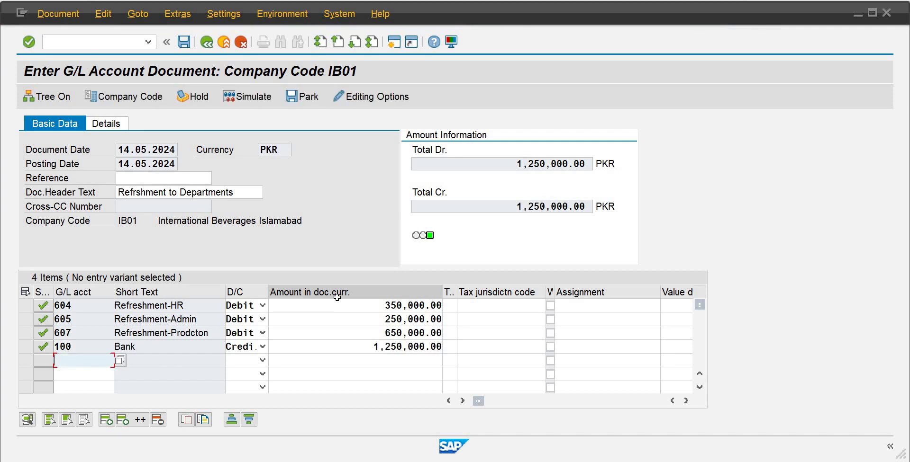
- Simulate the G/L document, check its line items in the overview, and post it
left_click(242, 98)
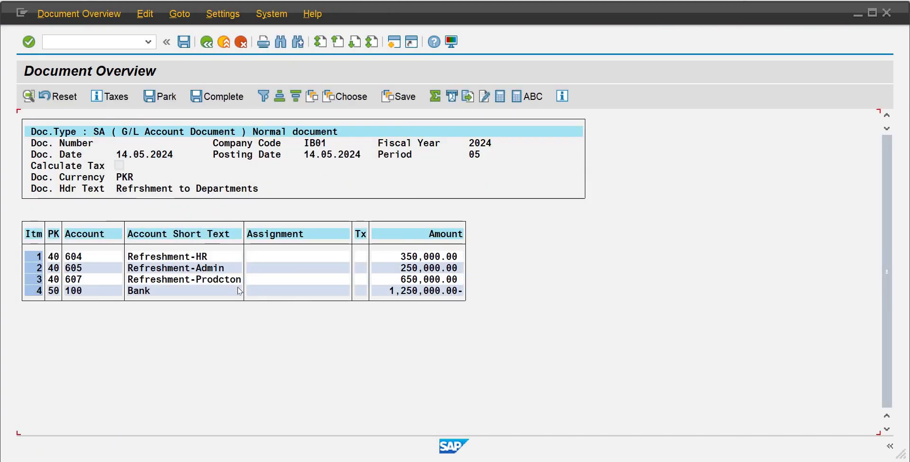
left_click(196, 269)
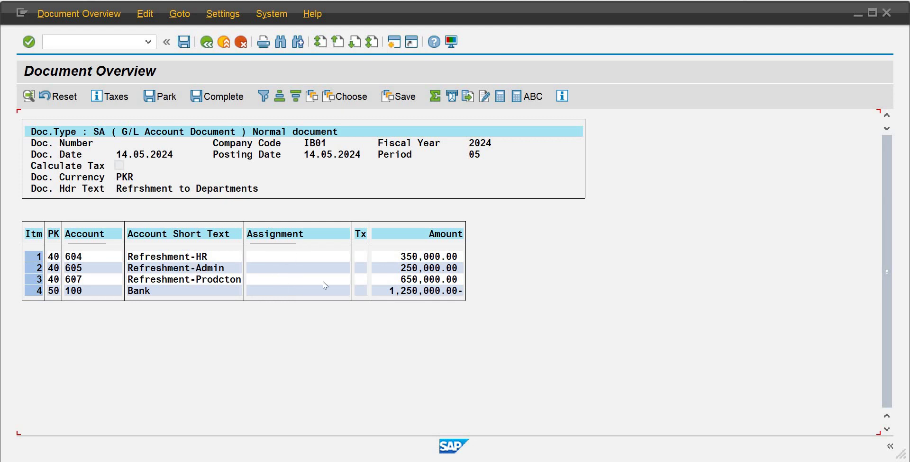
left_click(233, 280)
left_click(187, 46)
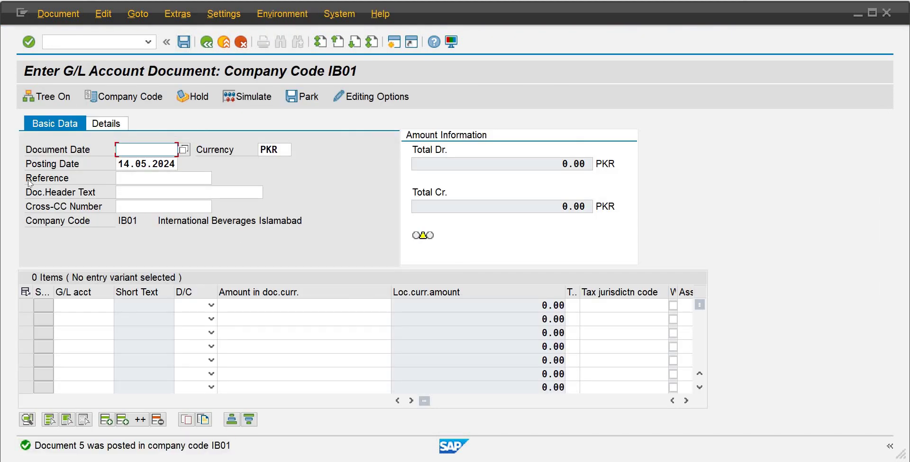
- Display the G/L document just posted in company code IB01
left_click(41, 15)
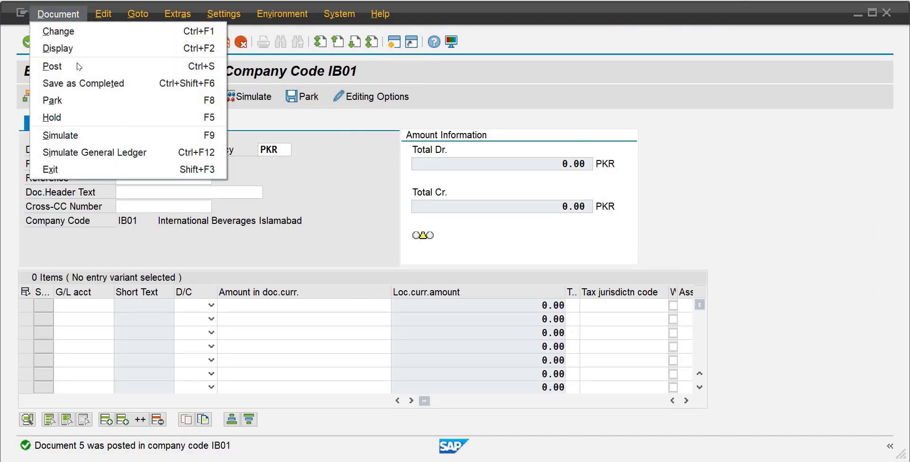
left_click(458, 170)
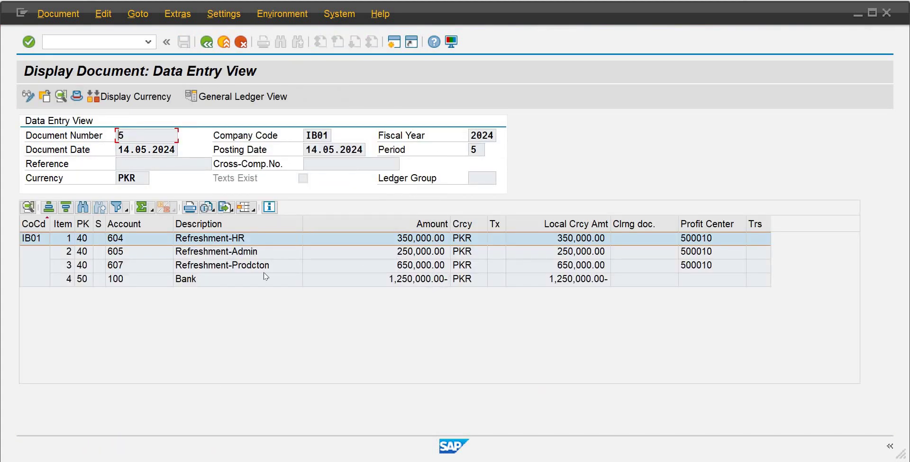
- Examine the three refreshment lines and the bank line of the posted document, including its general ledger view, and return to document entry
left_click(246, 240)
left_click(250, 251)
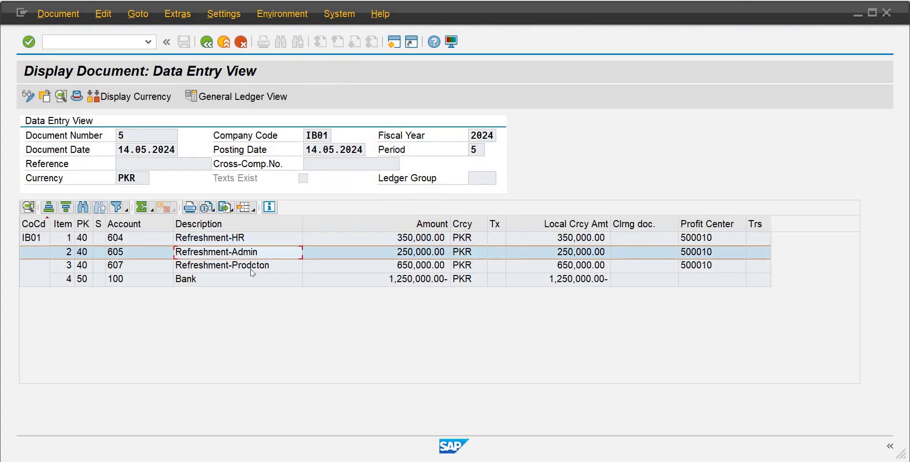
left_click(250, 268)
left_click(220, 285)
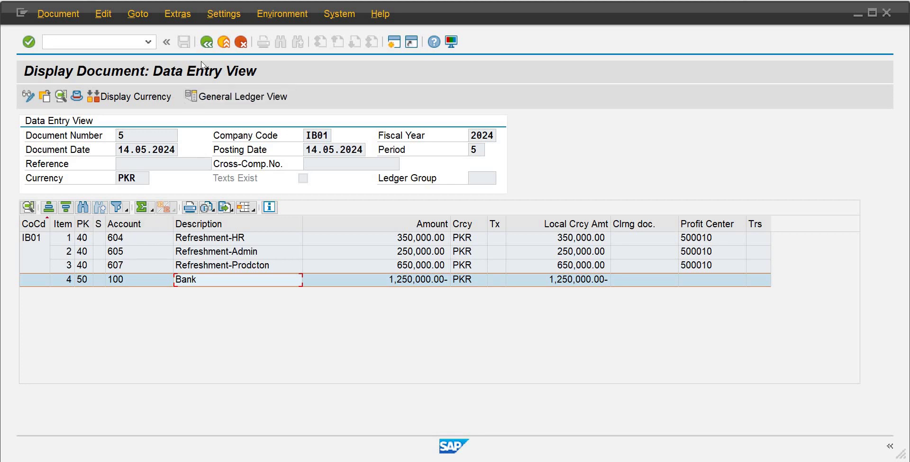
left_click(213, 97)
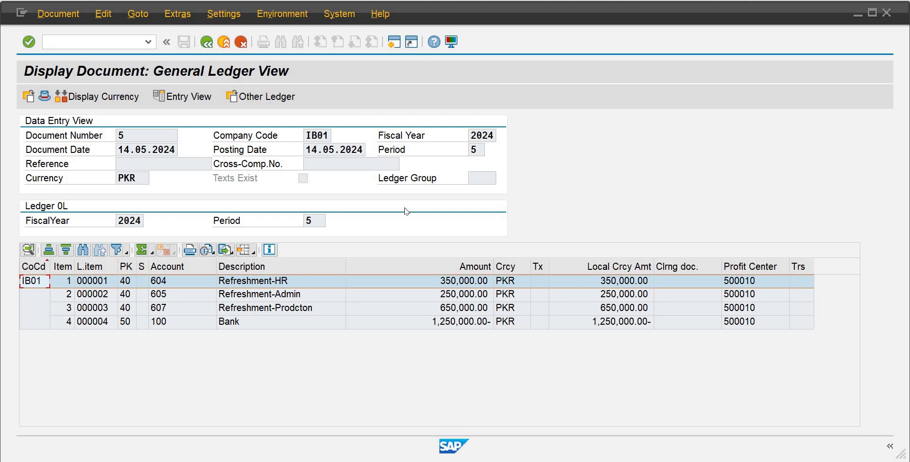
key("ctrl+slash")
left_click(209, 43)
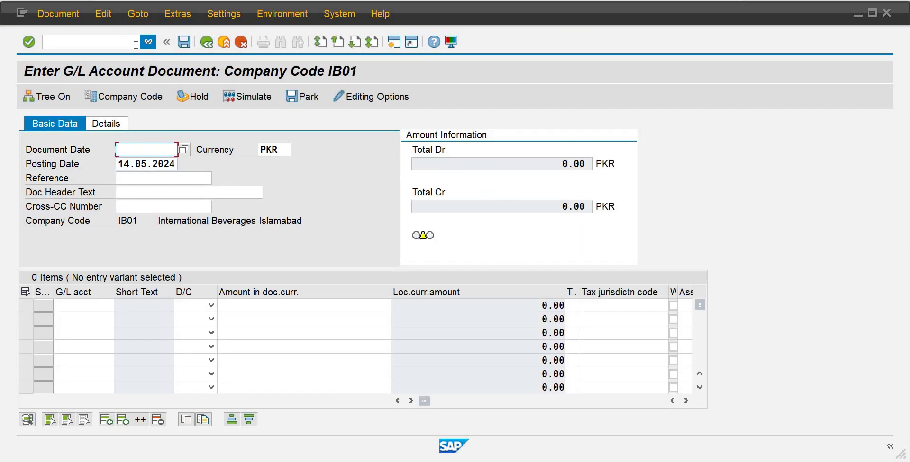
- Leave G/L document entry and open the G/L account line item browser, FAGLL03H
left_click(110, 40)
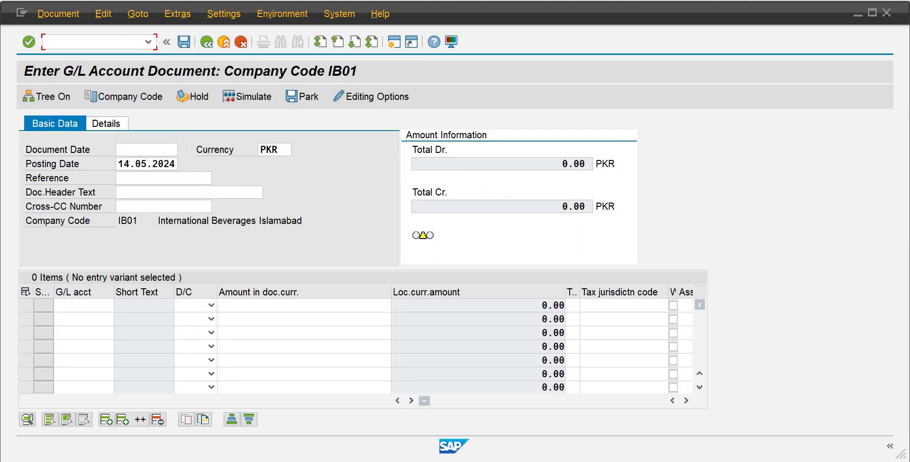
type("/n")
key("Return")
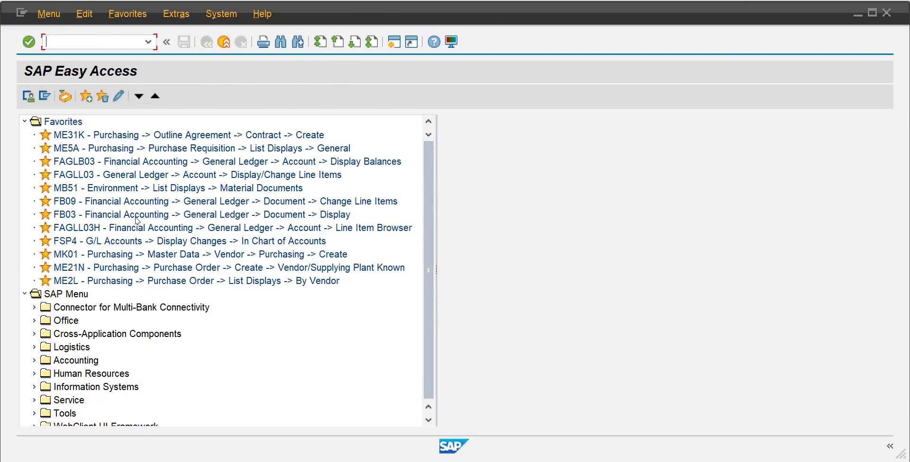
double_click(73, 229)
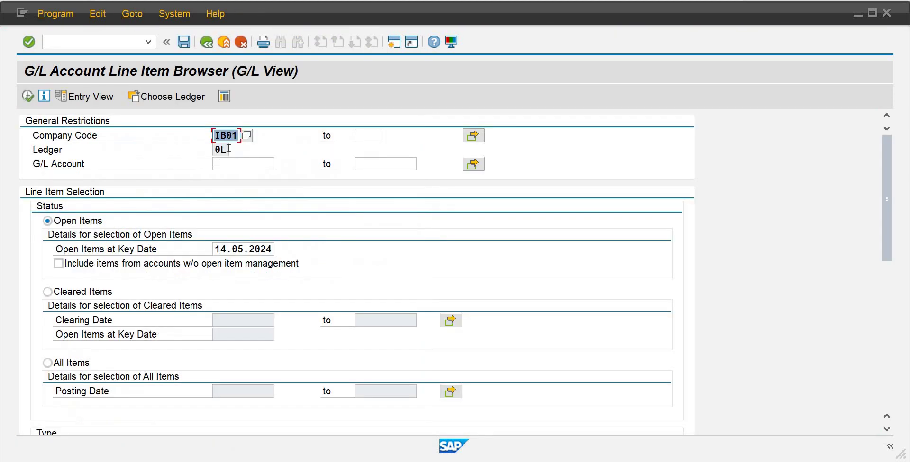
- Try to list all items of G/L accounts 001 to 999 in company code IB01
left_click(251, 162)
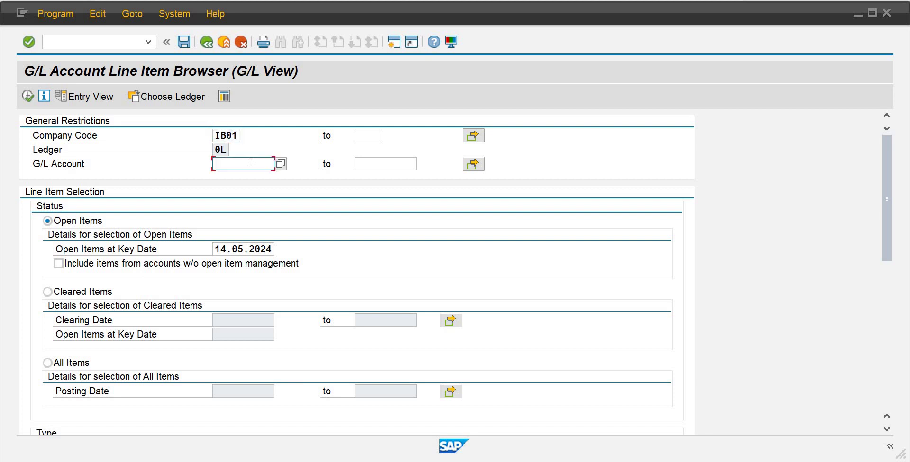
type("001")
key("Tab")
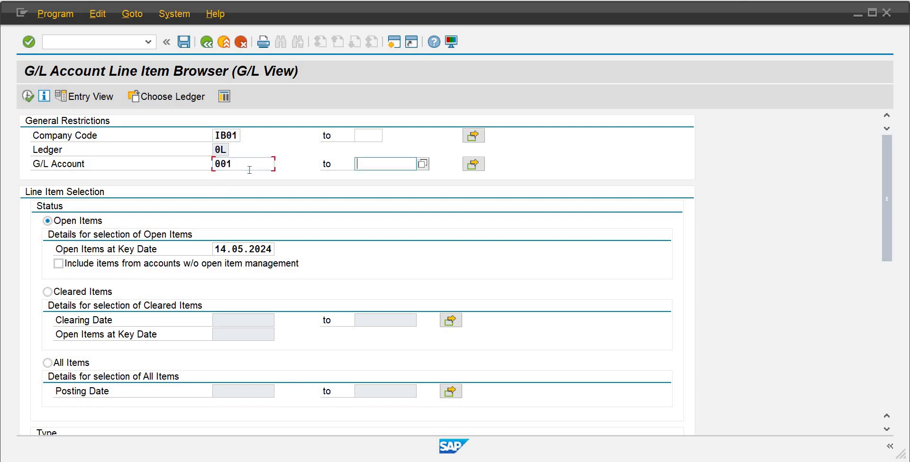
type("999")
left_click(47, 363)
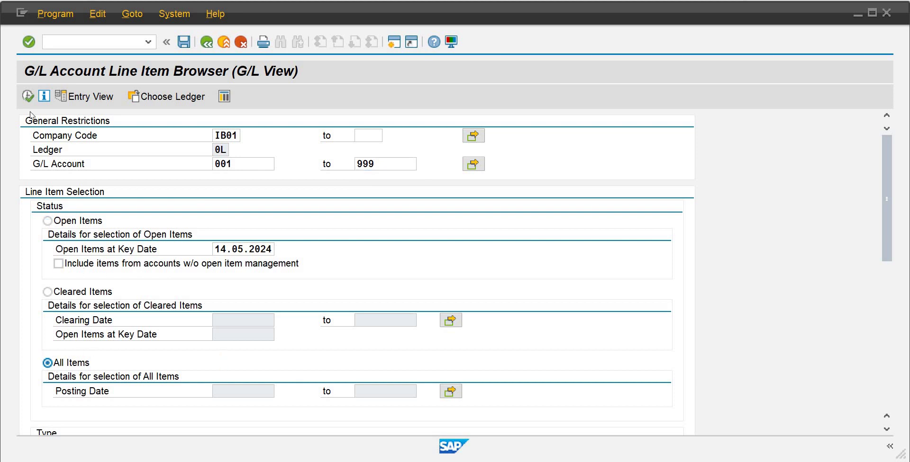
left_click(23, 94)
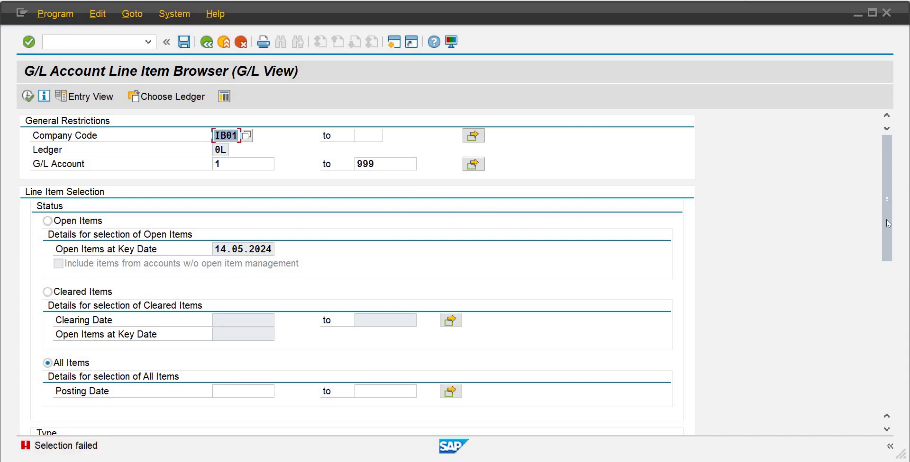
- Clear the G/L account range and the company code, trying to list all items after each change
mouse_move(884, 222)
left_mouse_down()
mouse_move(886, 291)
mouse_move(880, 238)
left_mouse_up()
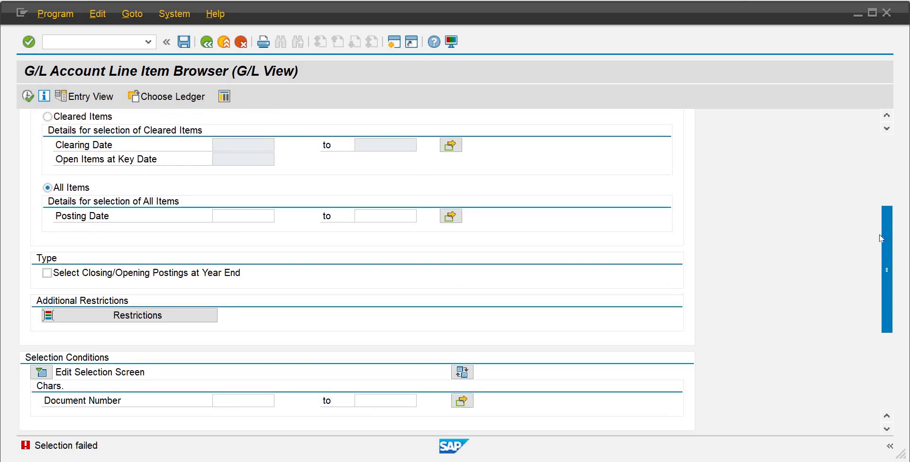
scroll(888, 213, "up", 1)
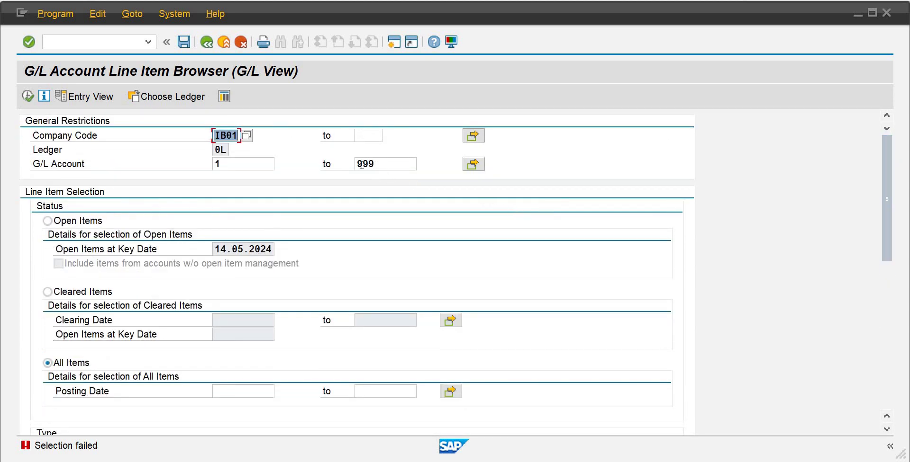
left_click_drag(376, 165, 363, 164)
key("BackSpace")
key("BackSpace")
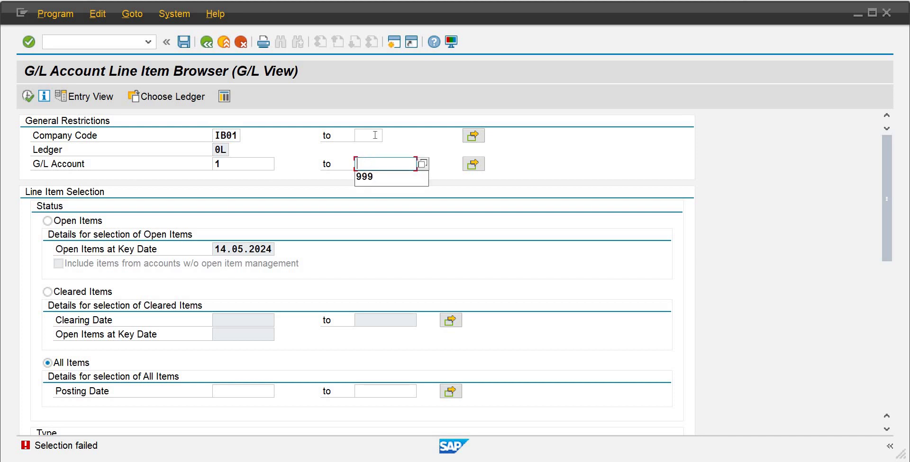
left_click(244, 169)
key("BackSpace")
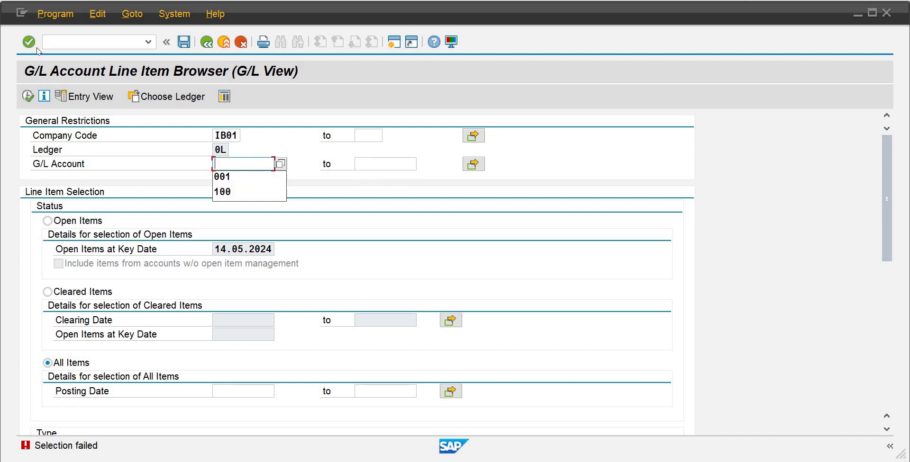
left_click(28, 97)
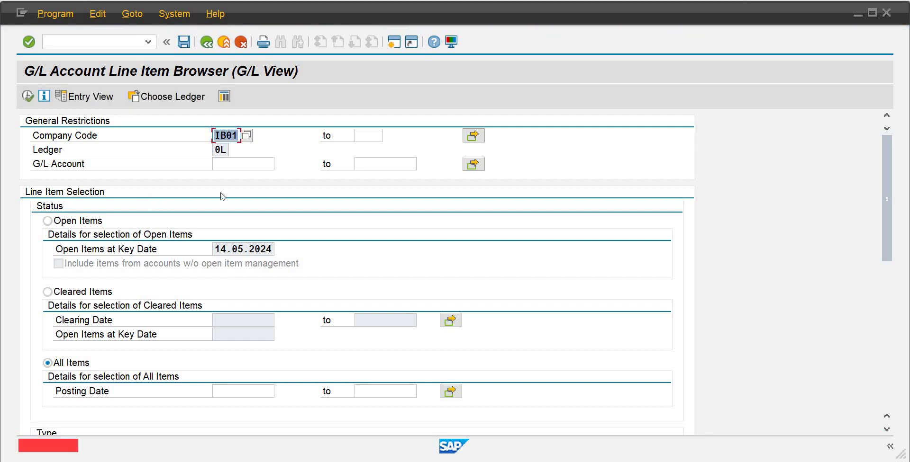
key("BackSpace")
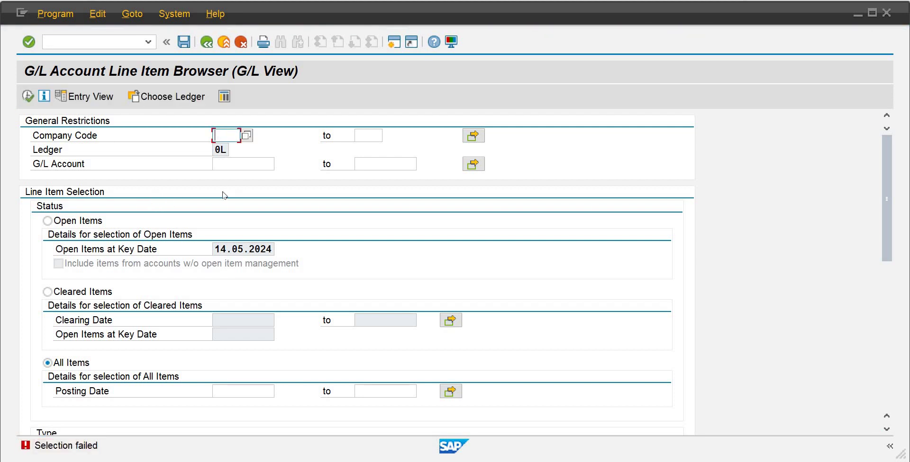
left_click(29, 97)
- Restore company code IB01 and try to list all items of G/L account 100
left_click(226, 163)
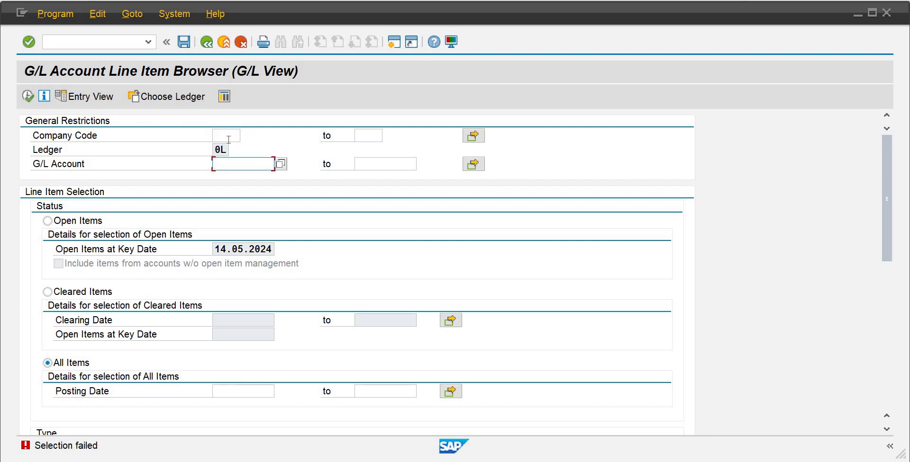
left_click(228, 138)
type("ib")
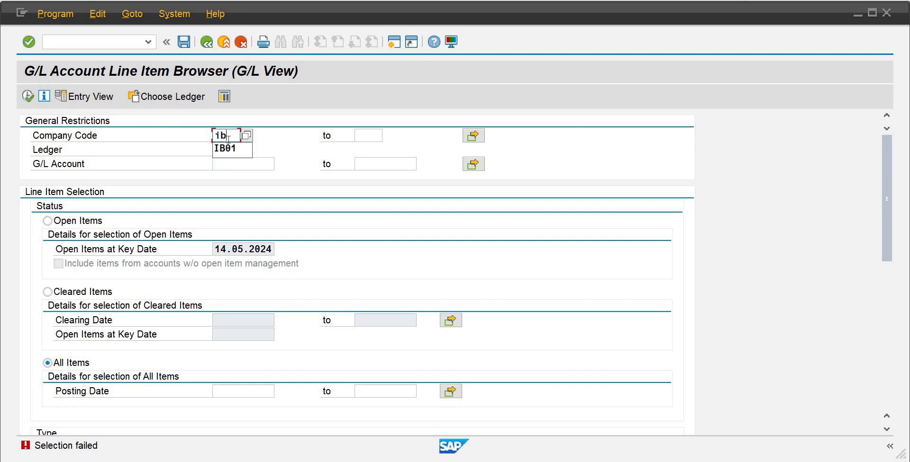
key("Down")
key("Return")
key("Tab")
key("Tab")
key("Tab")
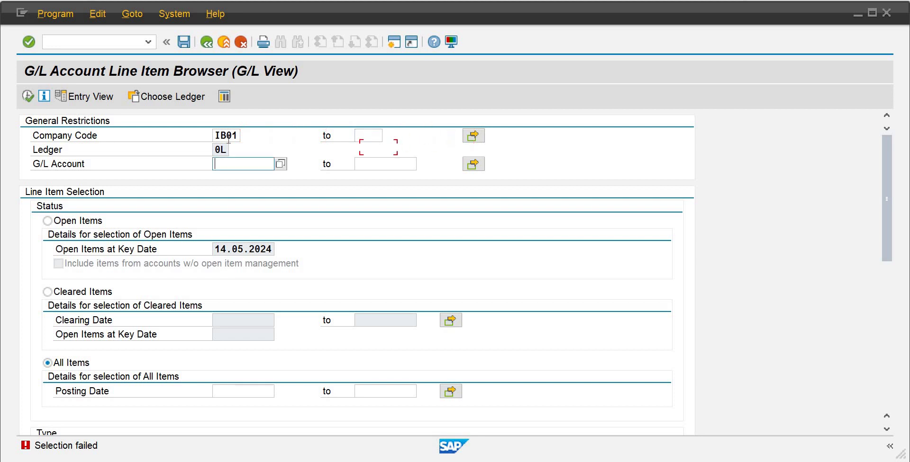
type("0")
key("BackSpace")
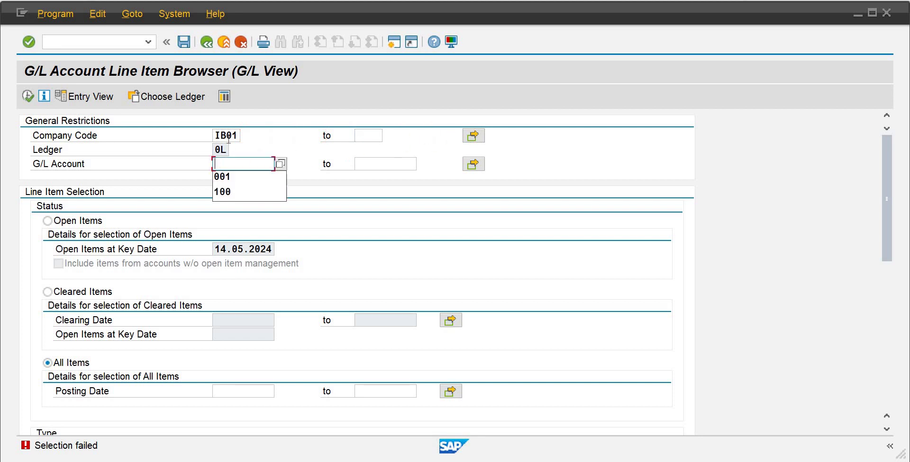
key("Down")
key("Down")
key("Return")
left_click(27, 97)
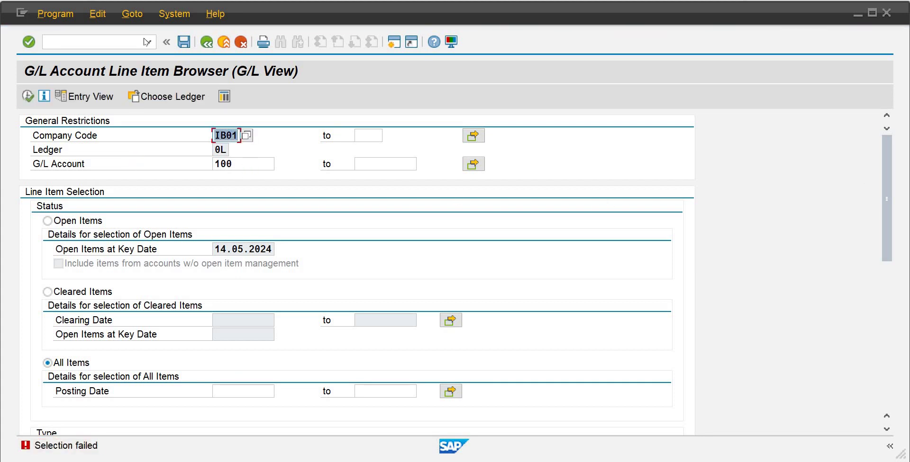
- Open the G/L account line item display, FAGLL03, and list the open items of account 100 in company code IB01
left_click(119, 42)
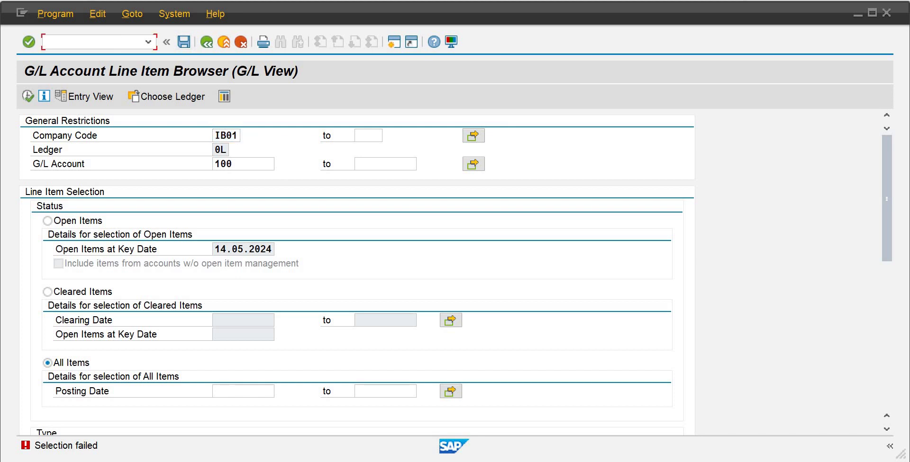
type("/n")
key("Return")
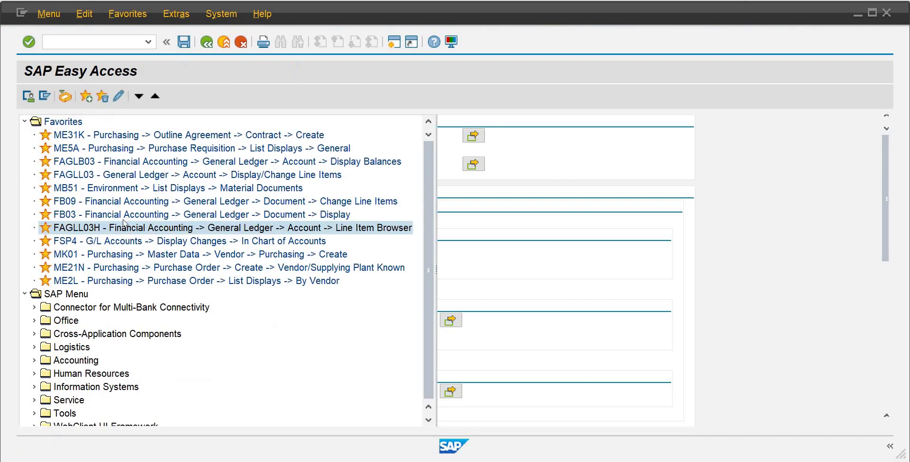
double_click(95, 179)
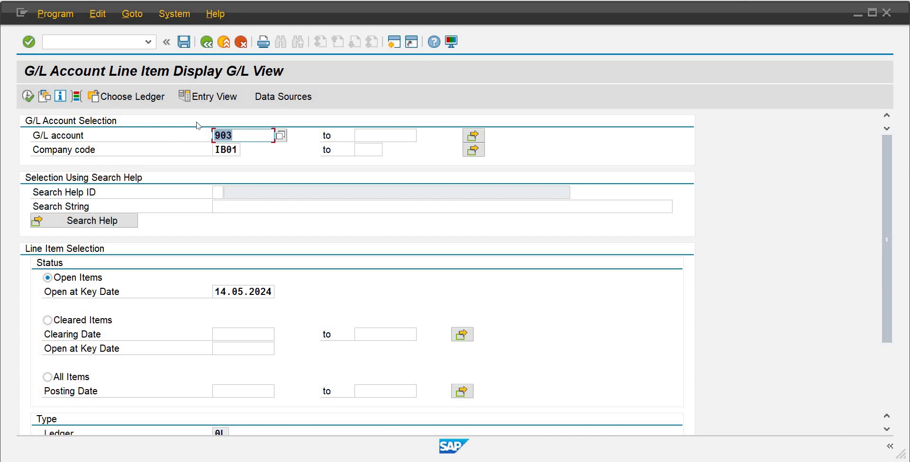
type("100")
left_click(27, 98)
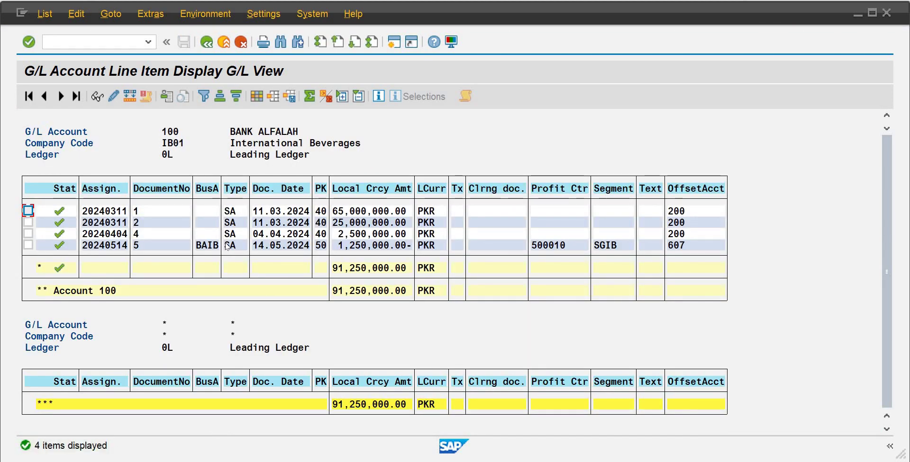
- Examine document 5 in the account 100 list, display its general ledger line item details, and return to SAP Easy Access
left_click(140, 245)
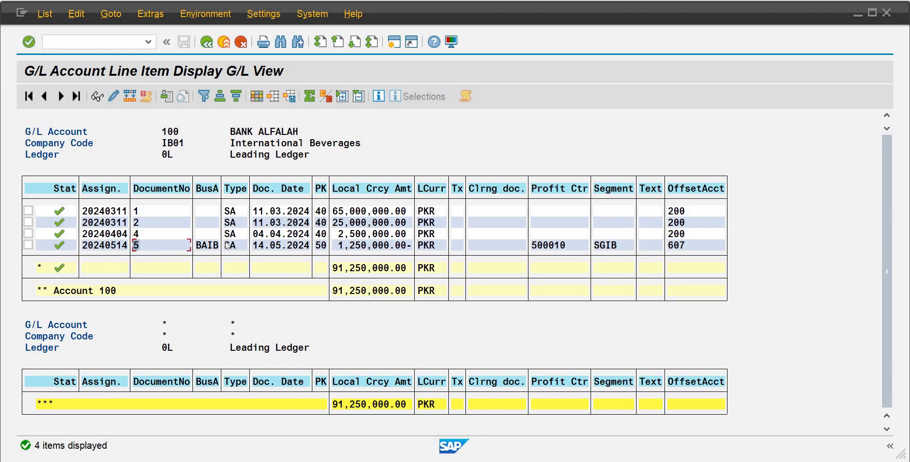
left_click(273, 246)
left_click(349, 246)
left_click(217, 16)
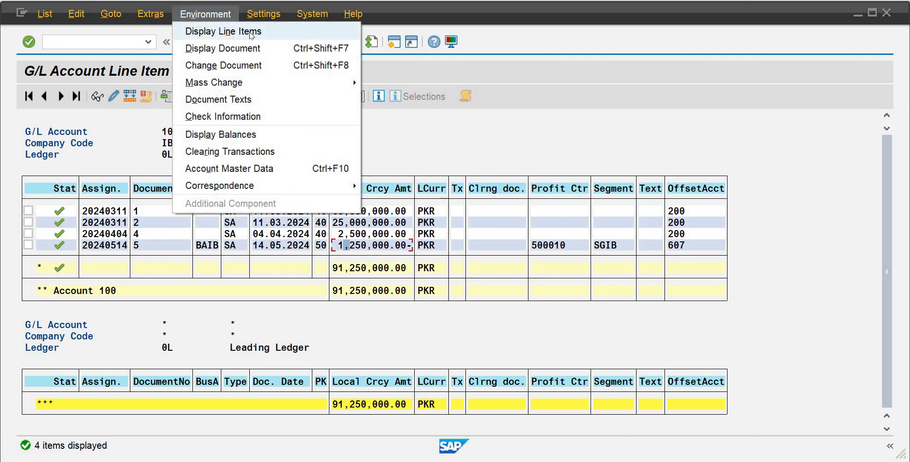
left_click(369, 161)
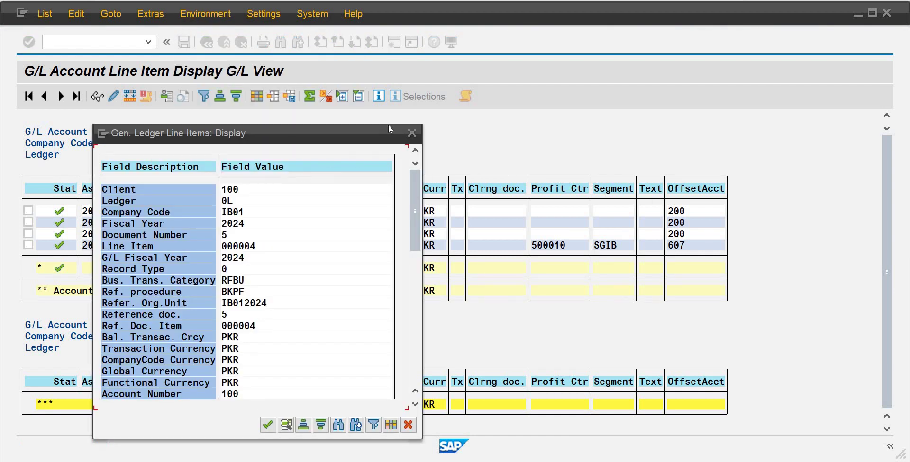
left_click(411, 132)
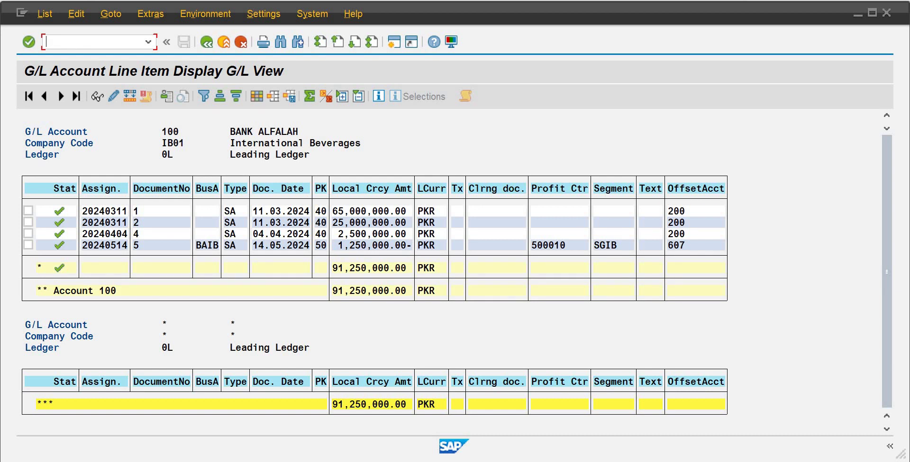
left_click(206, 42)
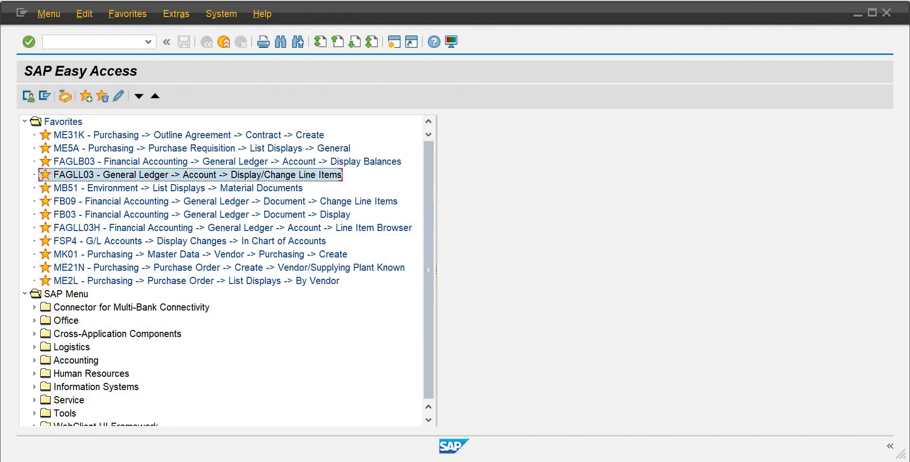
- Switch to the Controlling Roadmap PDF in Edge and highlight the Secondary and Codes headings under Cost Elements
mouse_move(606, 448)
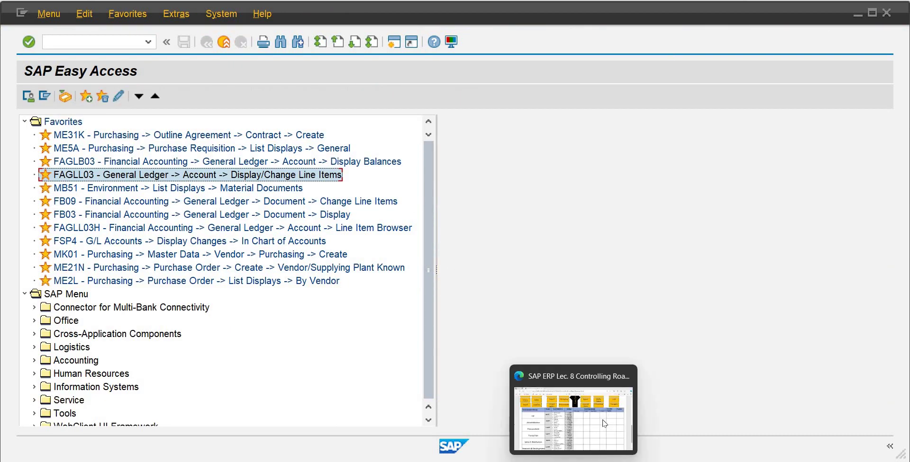
left_click(604, 423)
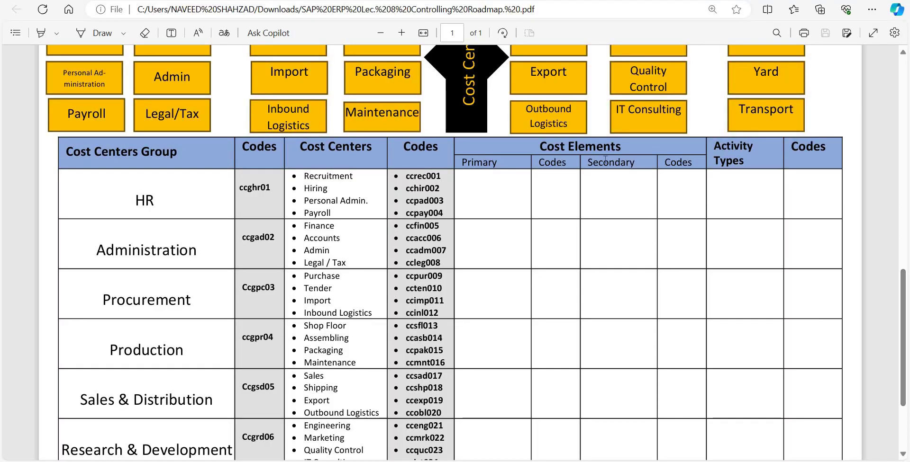
left_click_drag(593, 163, 730, 149)
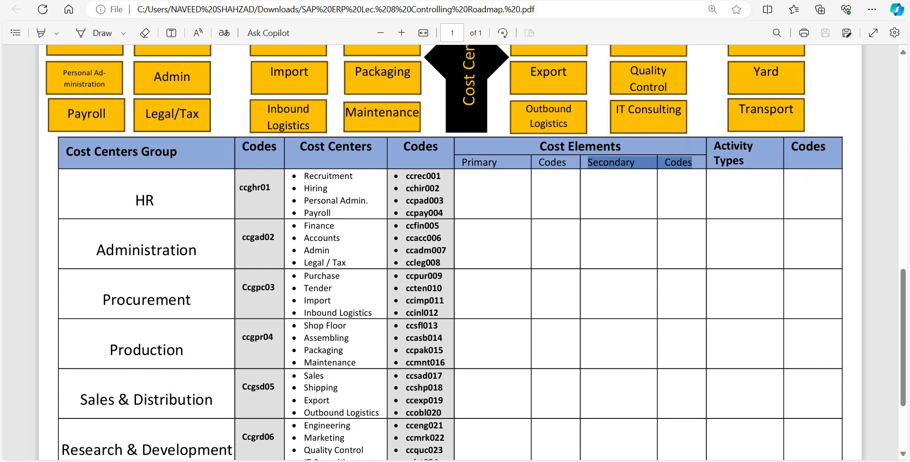
- Switch to the SAP window for editing G/L accounts centrally in company code IB01
key("alt+Tab")
key("alt+Tab")
key("alt+Tab")
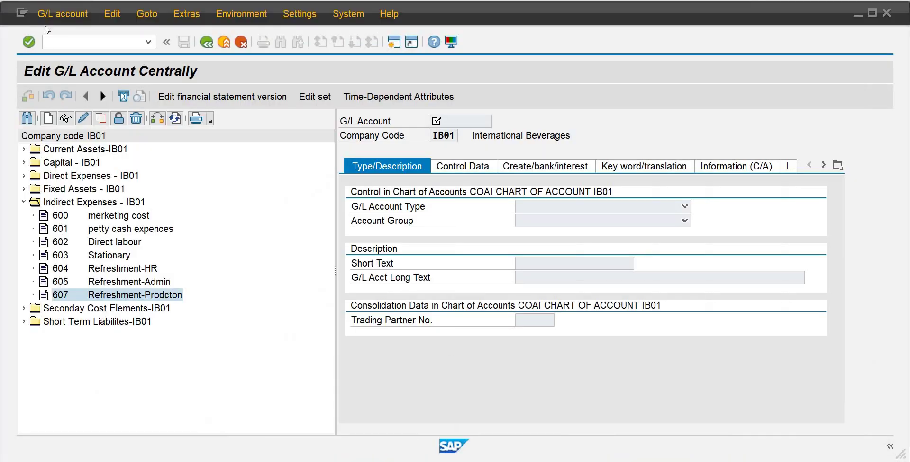
- Leave the G/L account editor and open individual activity type creation from the Cost Center Accounting master data in the SAP menu
left_click(47, 42)
key("F3")
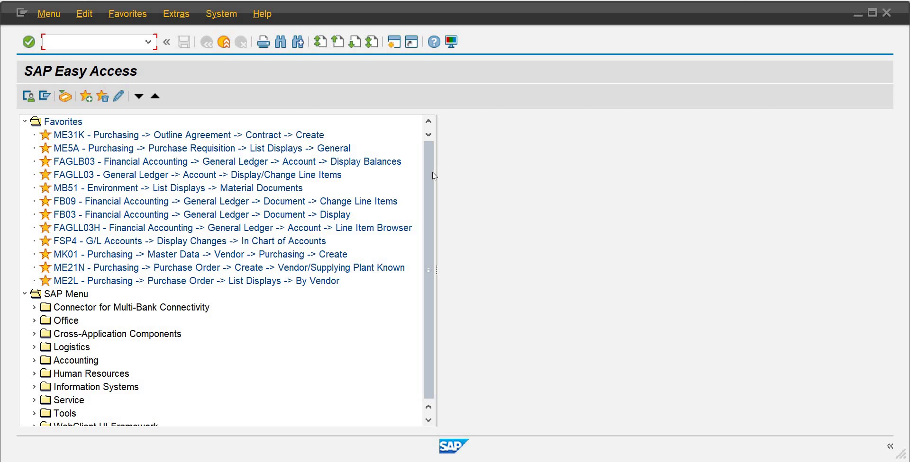
scroll(426, 272, "down", 1)
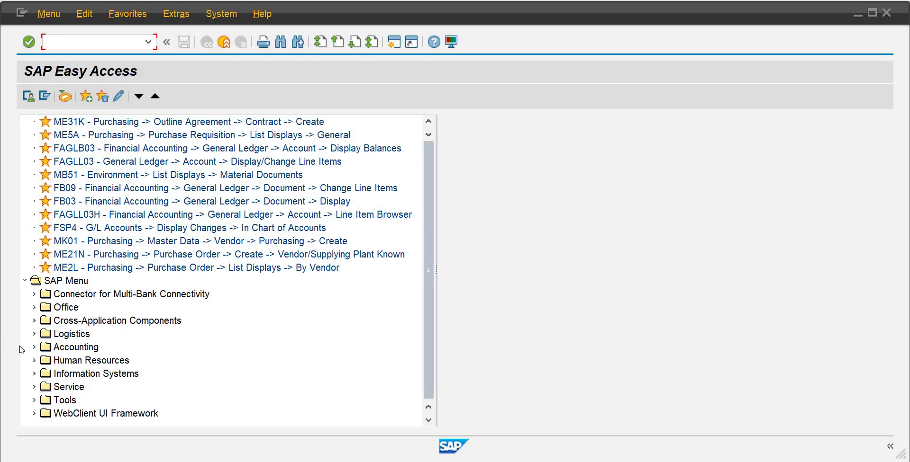
left_click(34, 348)
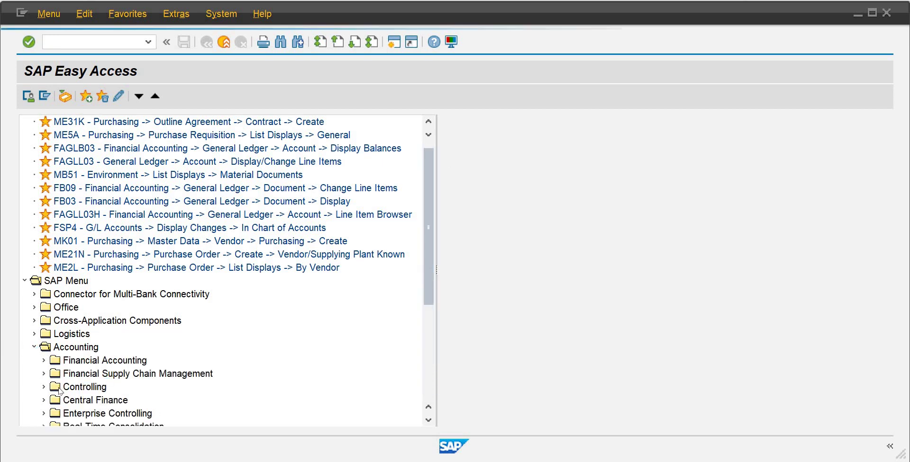
left_click(43, 387)
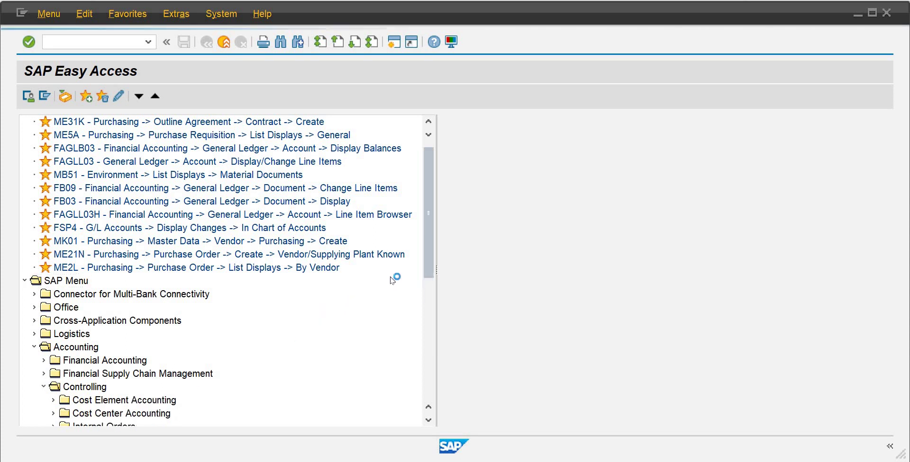
left_click_drag(428, 274, 444, 353)
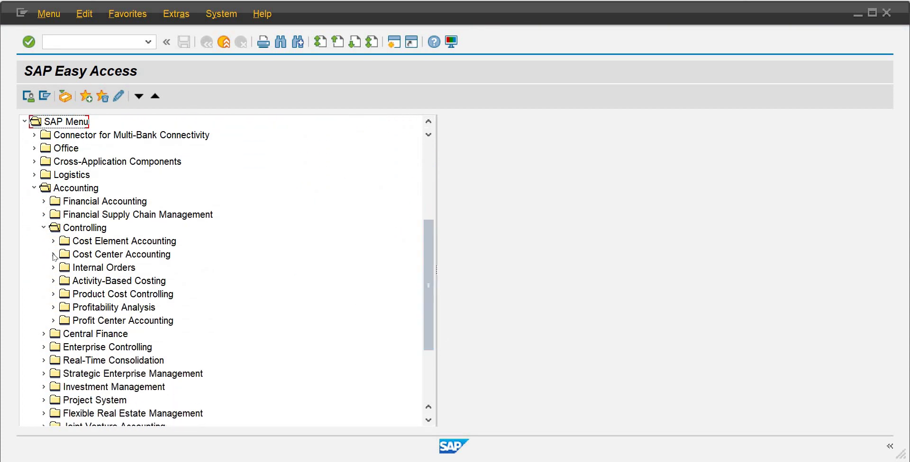
left_click(53, 255)
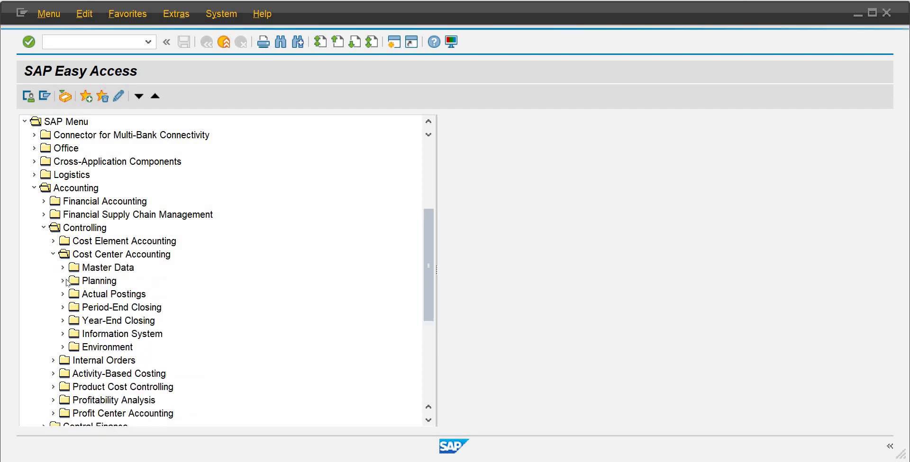
left_click(63, 268)
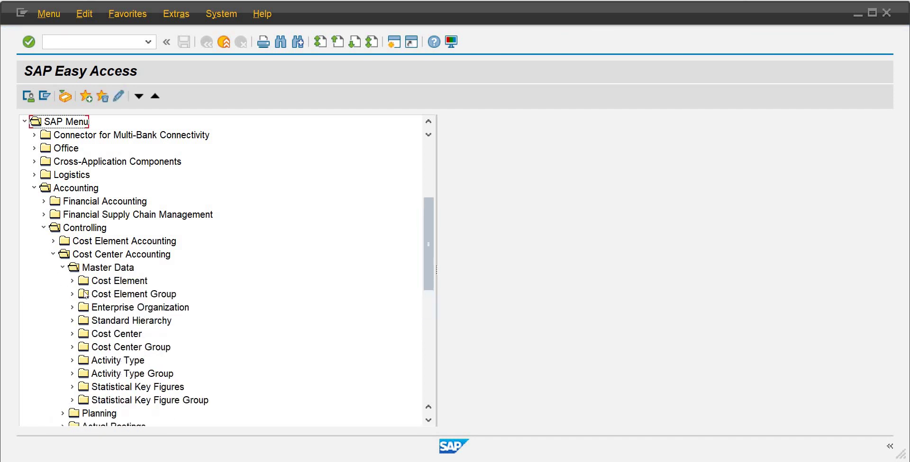
left_click(72, 361)
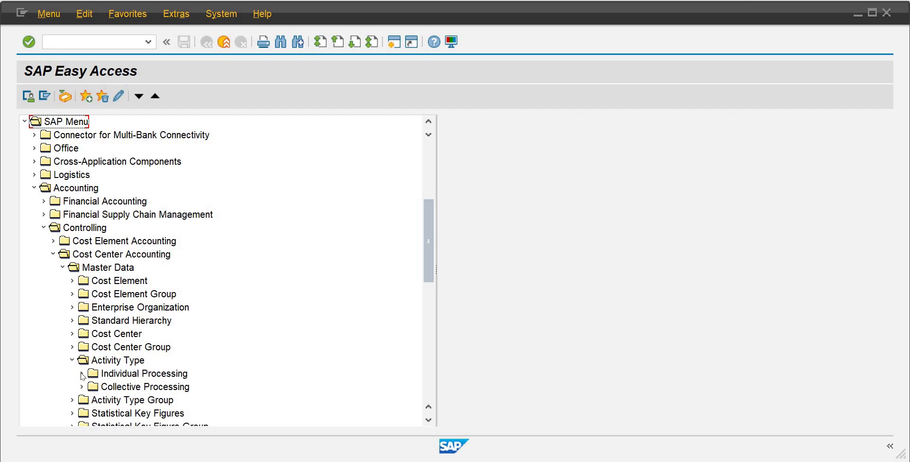
left_click(82, 374)
double_click(308, 363)
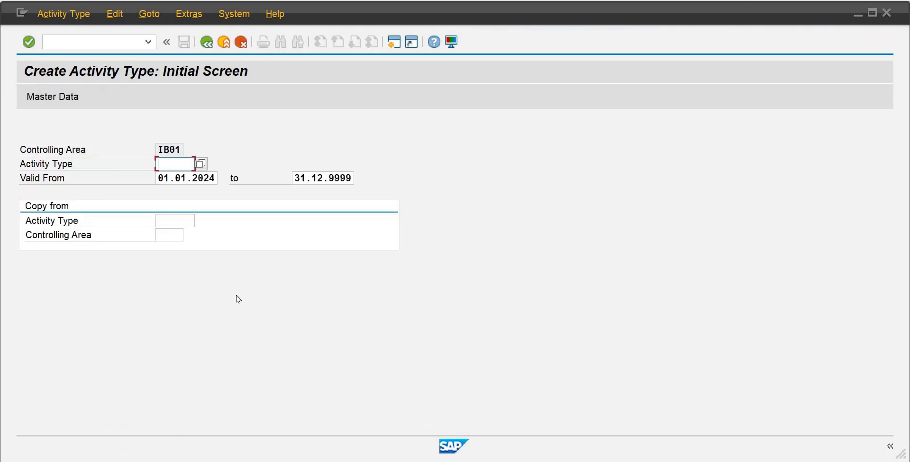
- Start creating activity type 300011 in controlling area IB01
type("300")
type("01")
type("10")
key("BackSpace")
type("1")
key("Return")
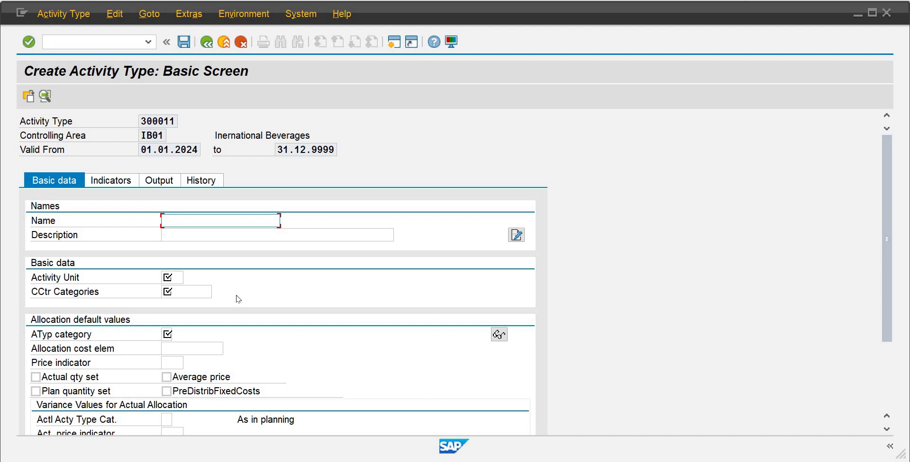
- Name activity type 300011 Labour-Mixing and describe it as Labour-Mixing Department
type("L")
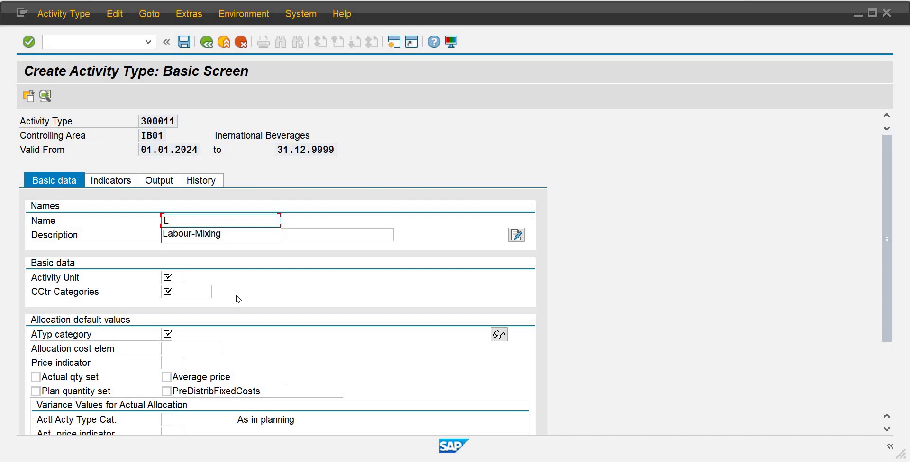
key("Down")
key("Return")
key("Tab")
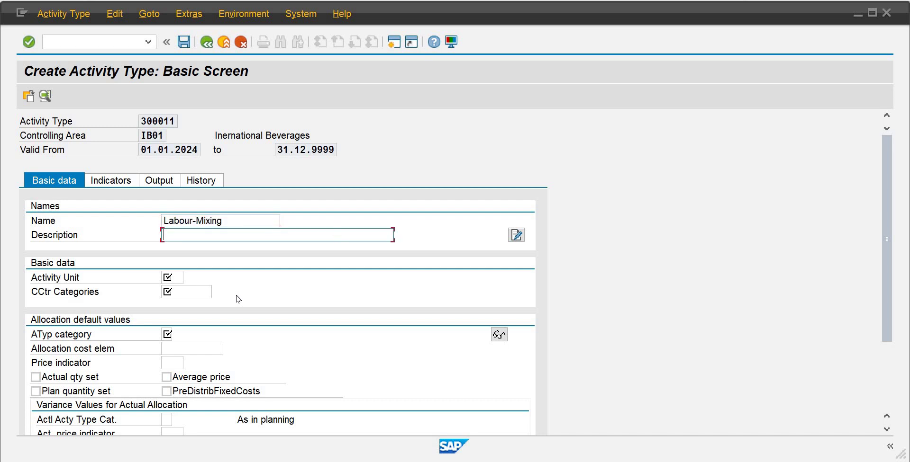
type("Labour")
type("Mixing Dep")
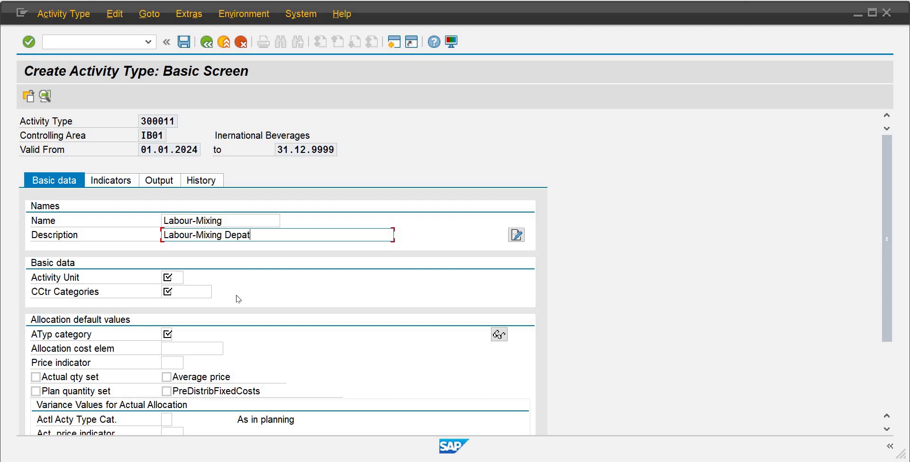
type("artment")
key("Tab")
key("Tab")
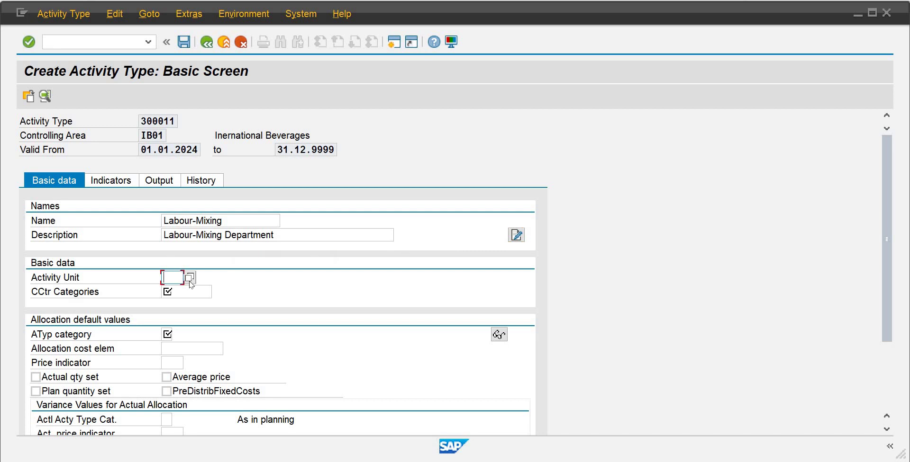
- Set the activity unit to hr and the cost center category to L (Management)
type("hr")
key("Tab")
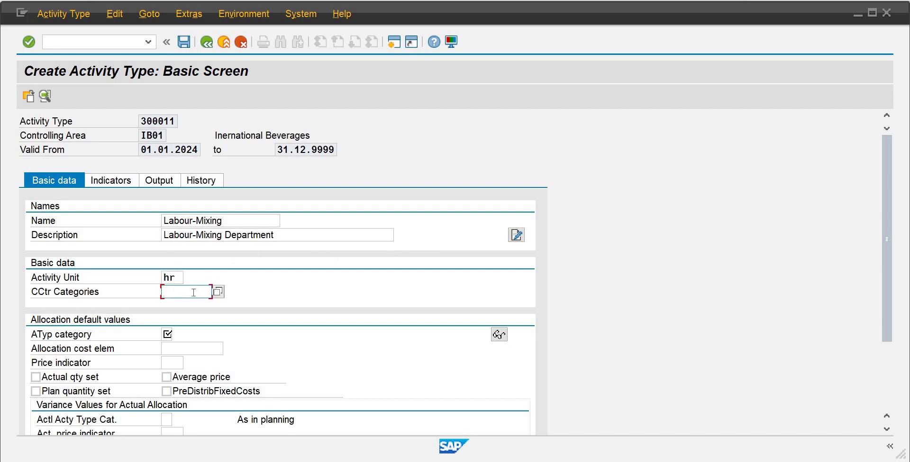
left_click(218, 291)
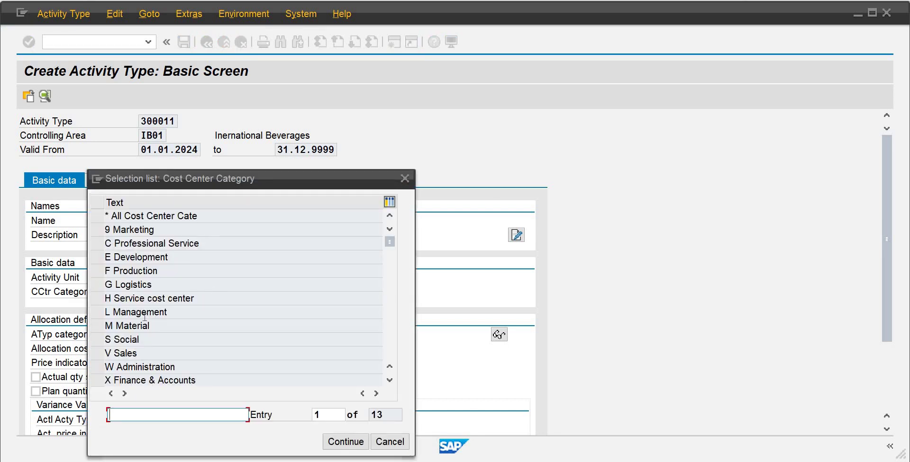
left_click(144, 311)
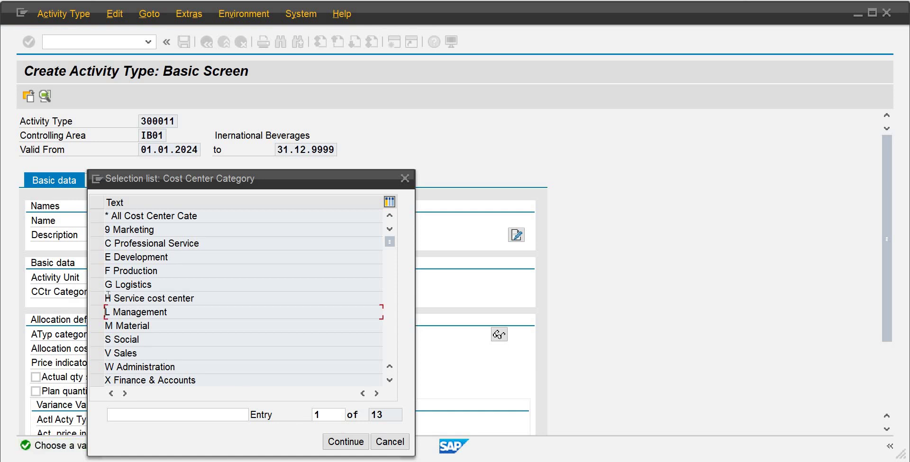
left_click(101, 315)
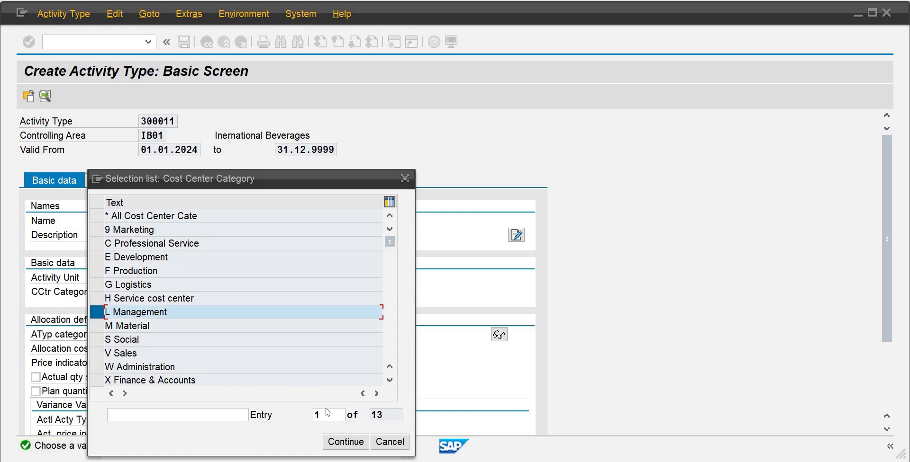
left_click(344, 443)
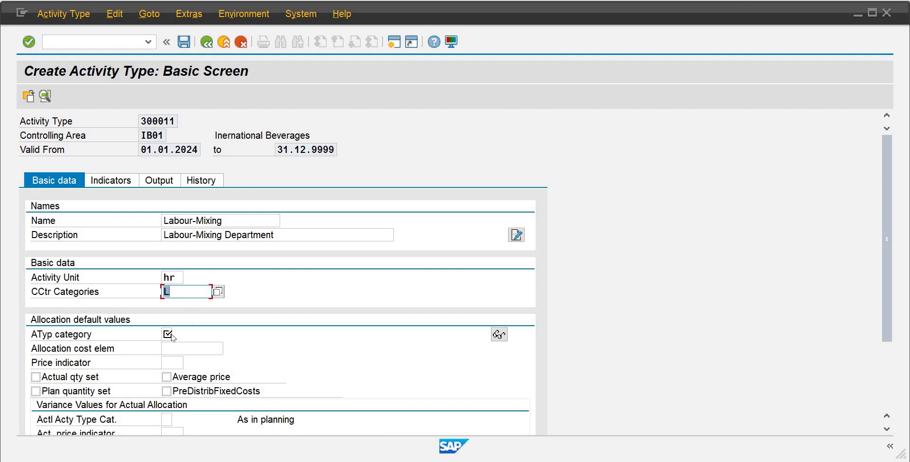
- Set the activity type category to 1 (Manual entry, manual allocation) and the allocation cost element to 901 (Labour-001)
left_click(171, 335)
left_click(182, 335)
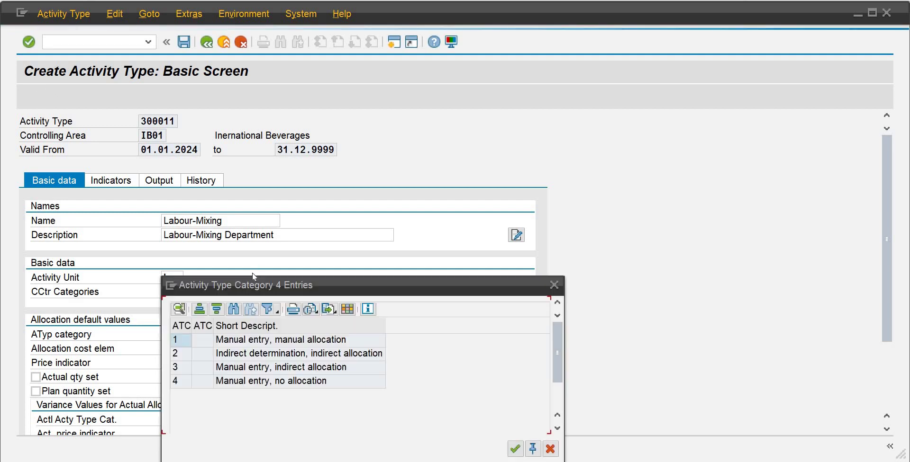
double_click(252, 343)
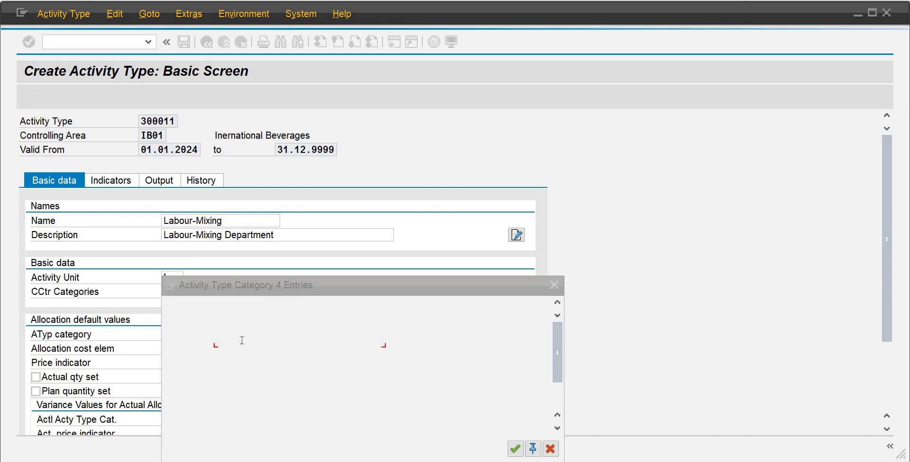
left_click(199, 351)
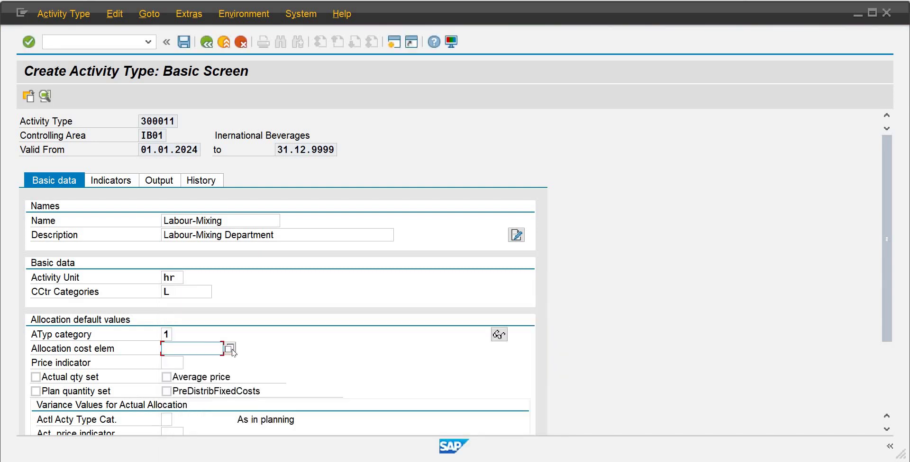
left_click(230, 350)
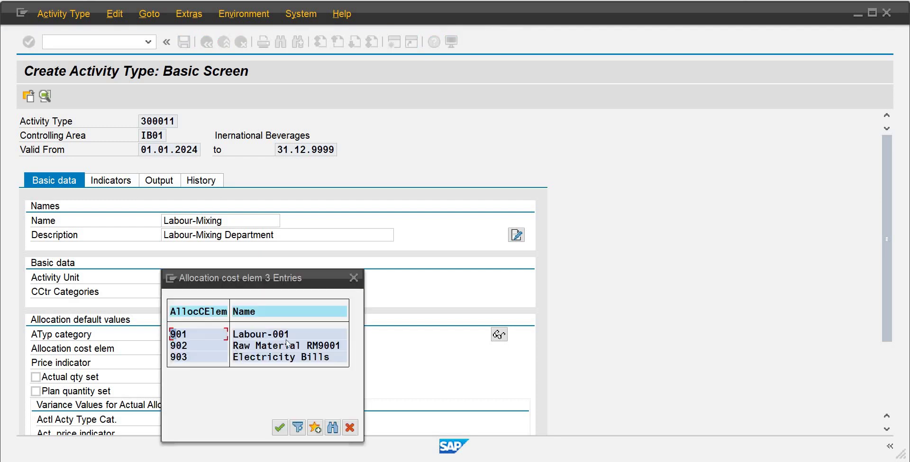
double_click(188, 336)
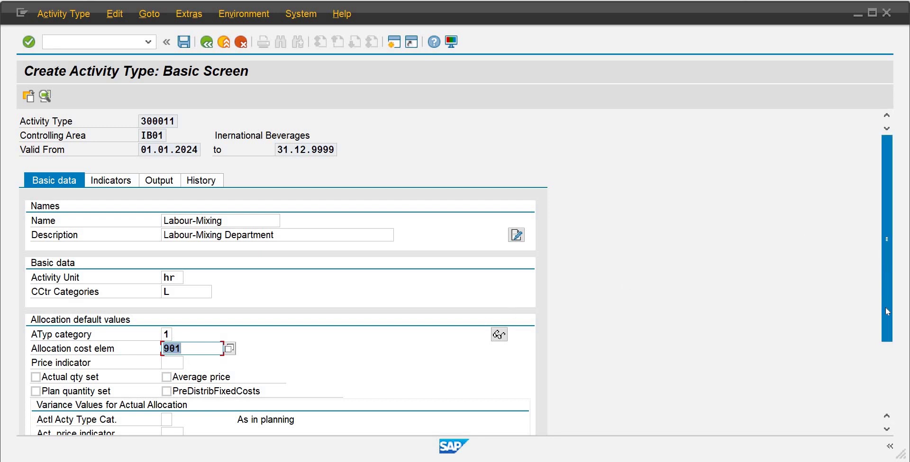
- Set the actual activity type category to 1 (Manual entry, manual allocation) and save activity type 300011
scroll(886, 314, "down", 3)
scroll(886, 315, "down", 1)
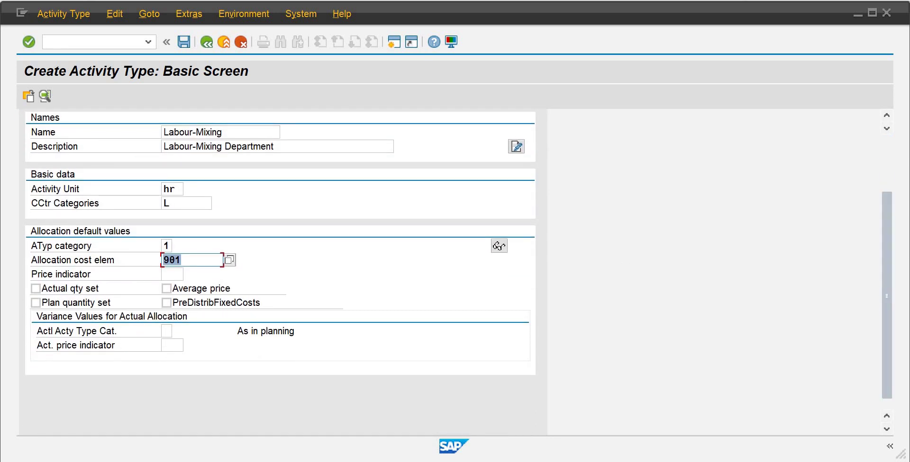
left_click(165, 334)
key("Return")
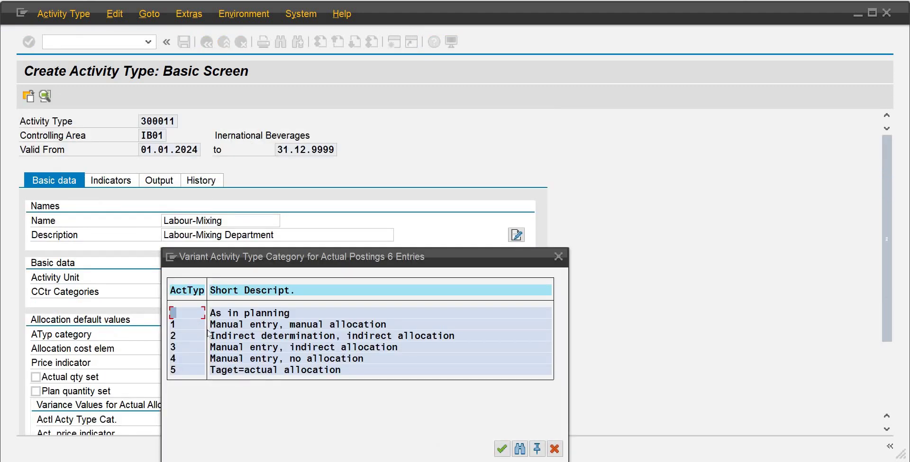
double_click(241, 326)
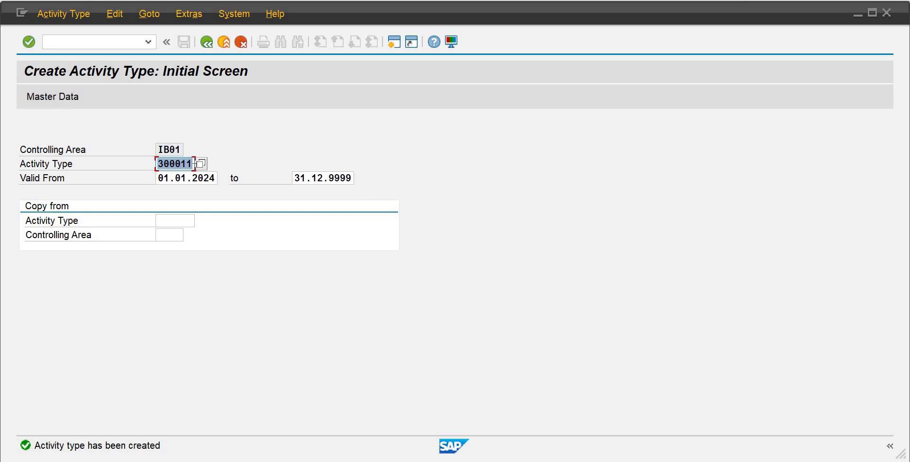
- Start creating a second activity type, 300012, in controlling area IB01
left_click(193, 164)
key("BackSpace")
type("2")
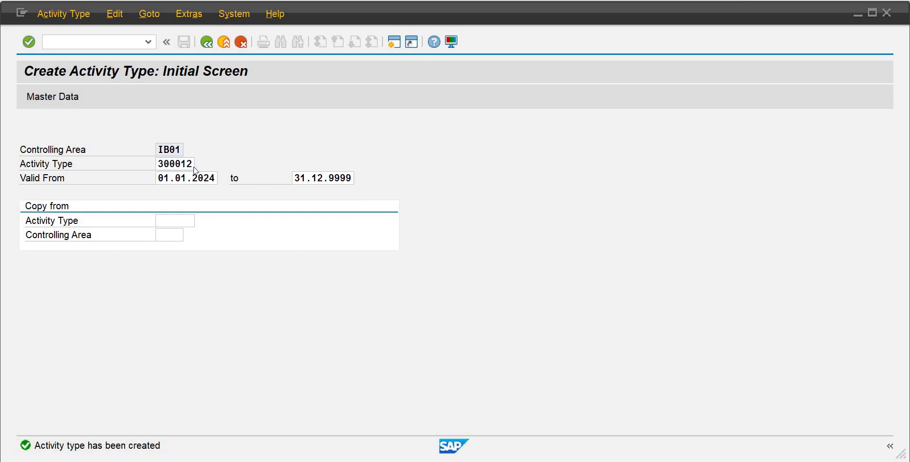
key("Return")
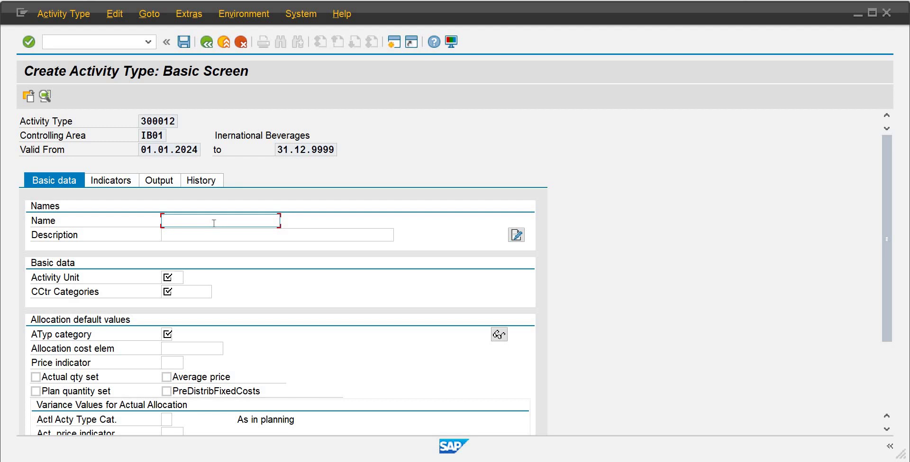
- Enter Mixing Machine as both the name and the description of activity type 300012
type("M")
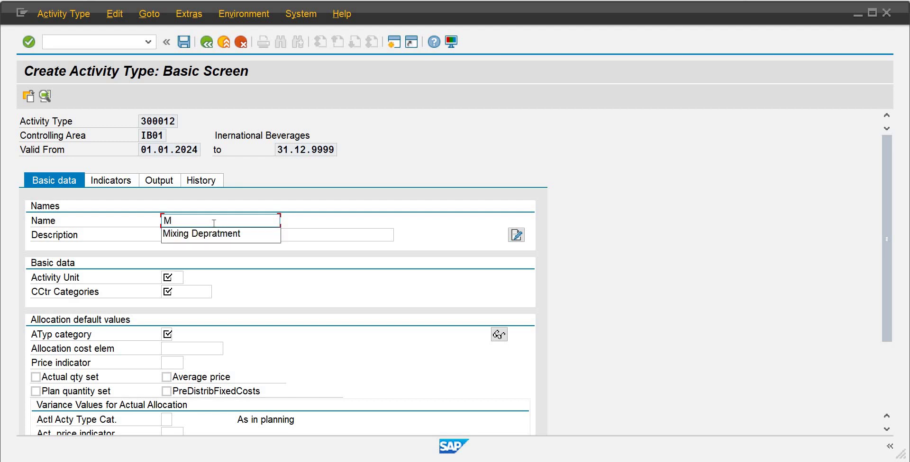
key("BackSpace")
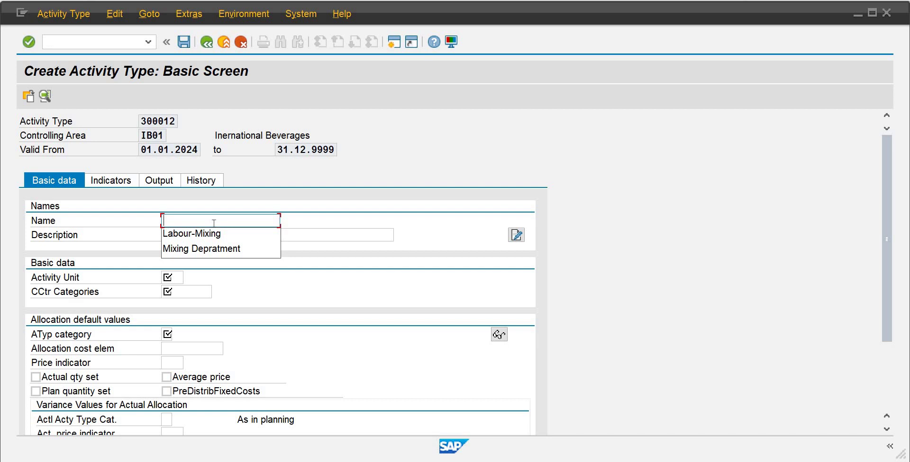
type("Mixing ")
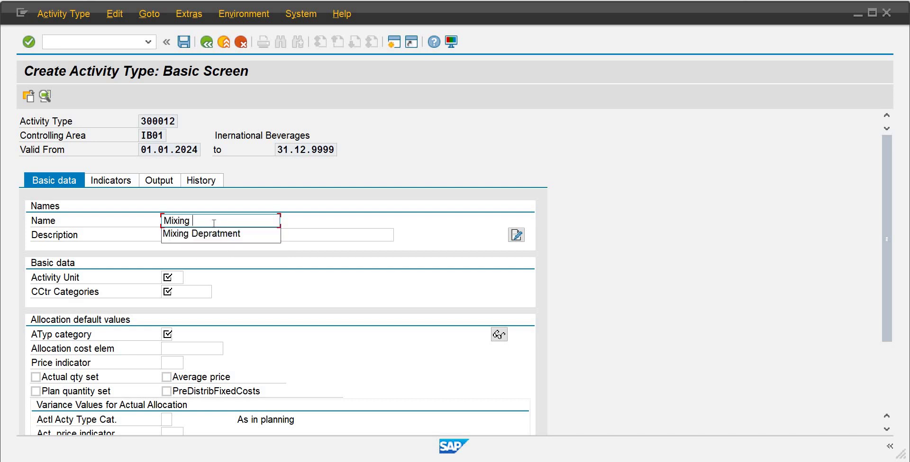
type("M")
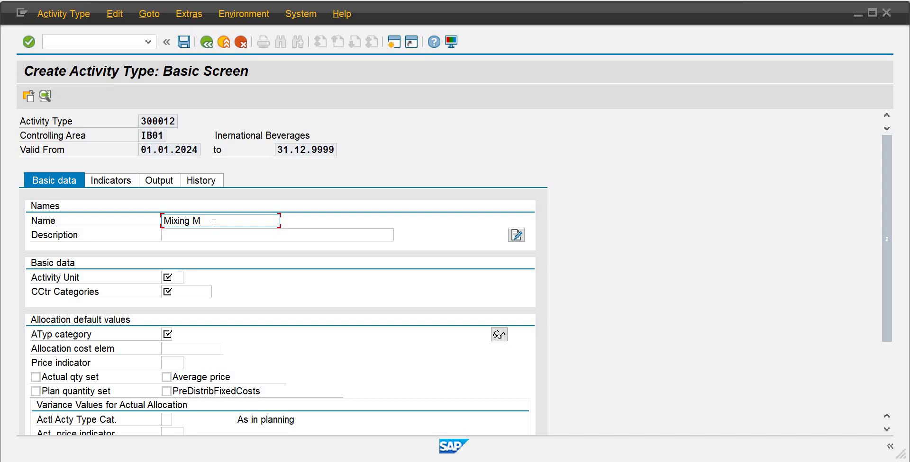
type("achine")
key("Tab")
triple_click(163, 223)
key("ctrl+c")
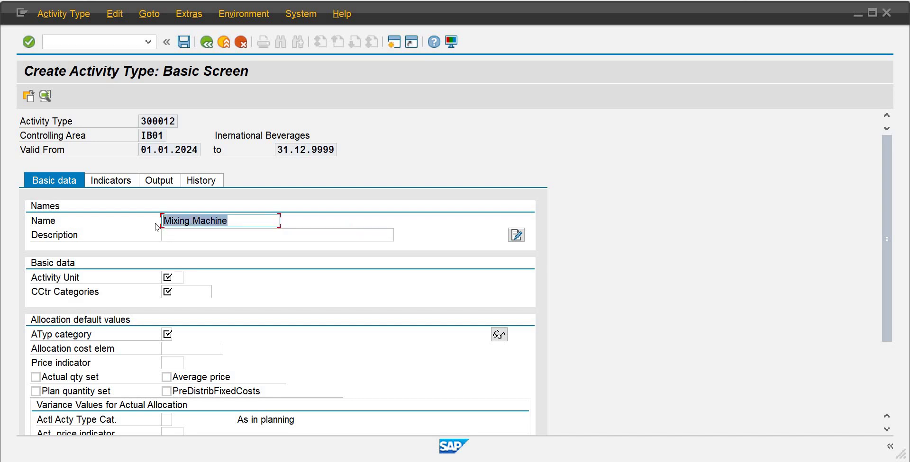
left_click(212, 235)
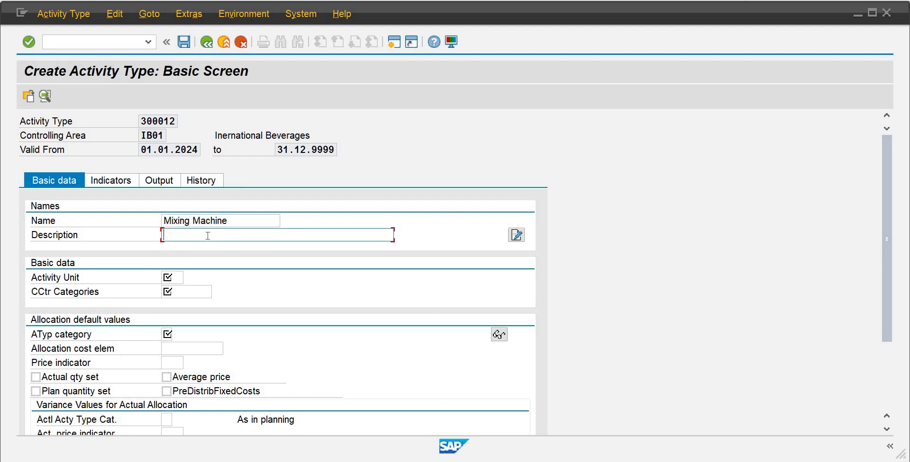
key("ctrl+v")
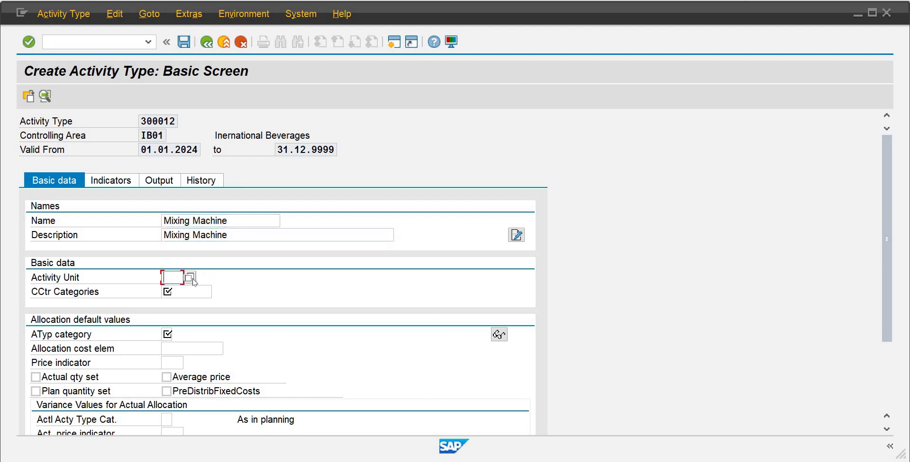
- Set the activity unit of 300012 to HR and its cost center category to L
left_click(187, 278)
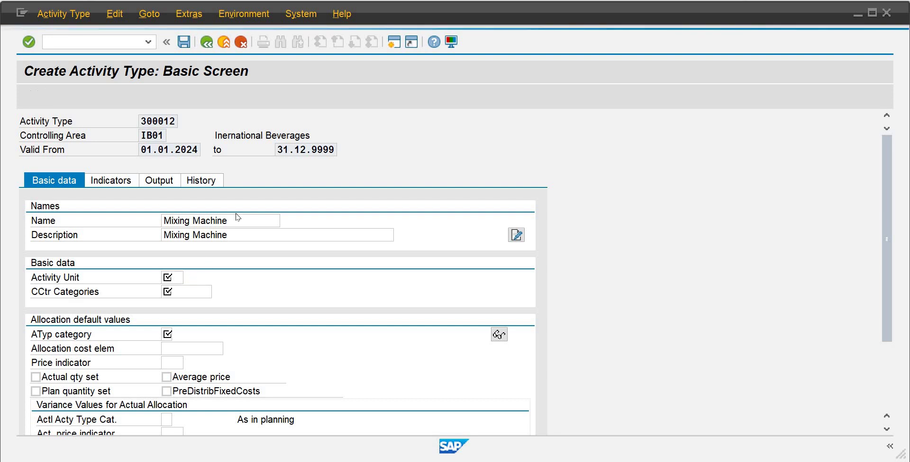
left_click(410, 44)
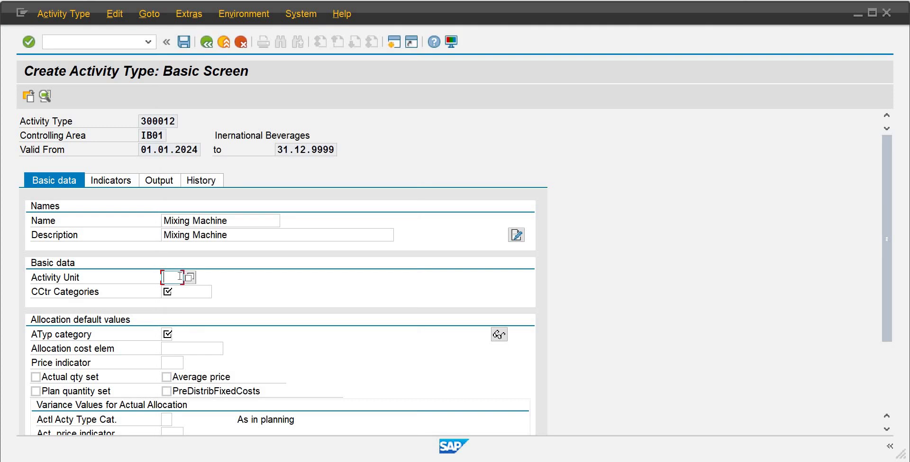
type("HR")
key("Tab")
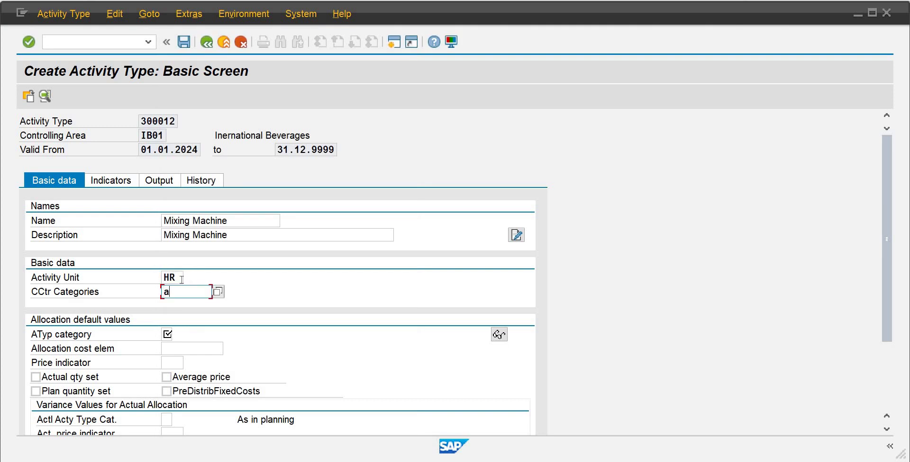
left_click(167, 291)
key("Up")
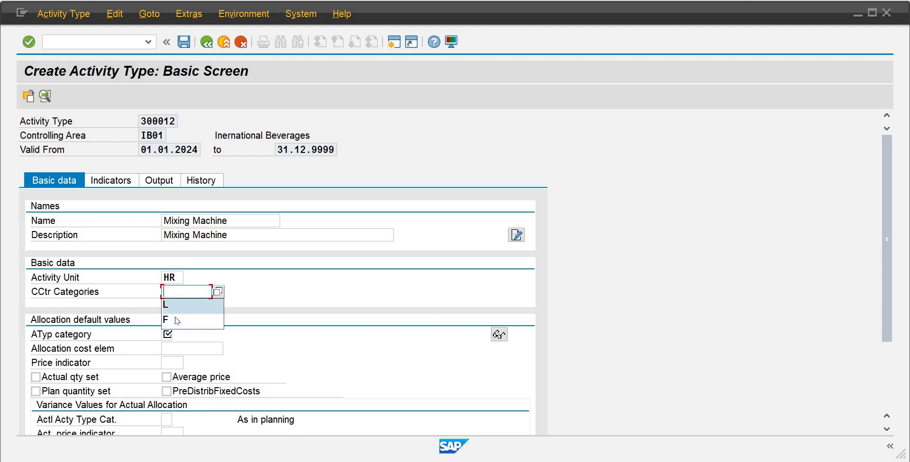
key("Return")
key("Tab")
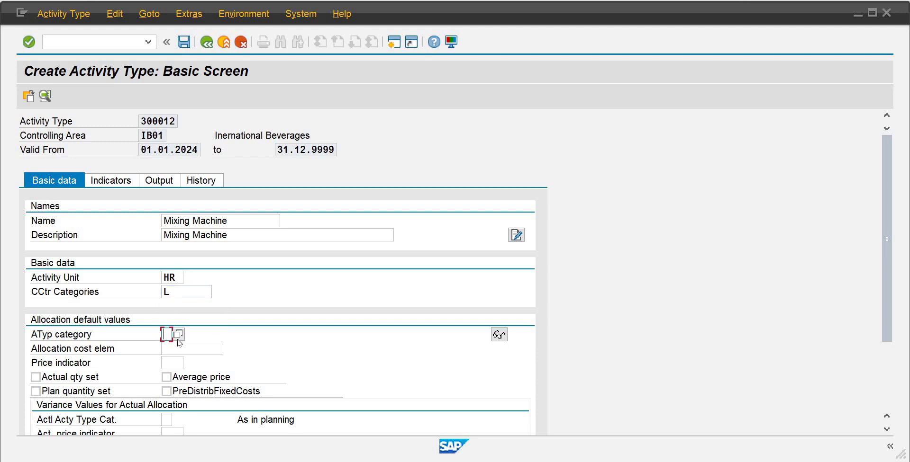
- Set the activity type category of 300012 to 1 (Manual entry, manual allocation) and the allocation cost element to 903
key("Return")
key("F4")
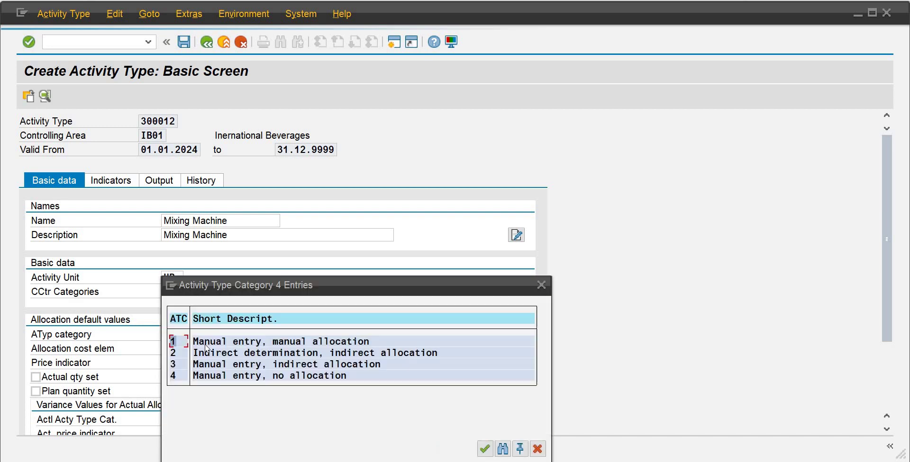
double_click(202, 353)
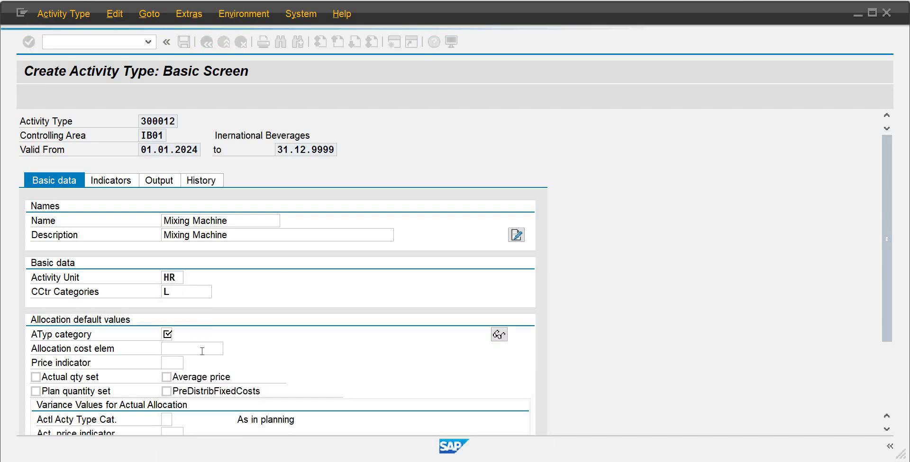
type("1")
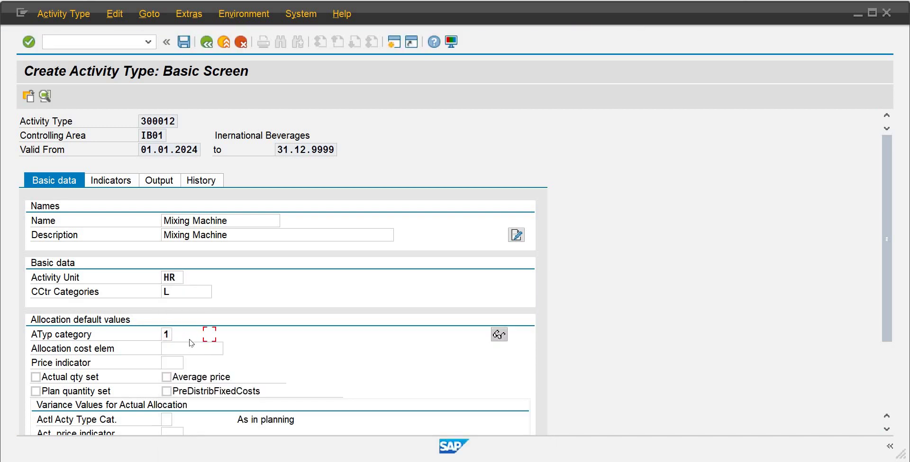
left_click(203, 348)
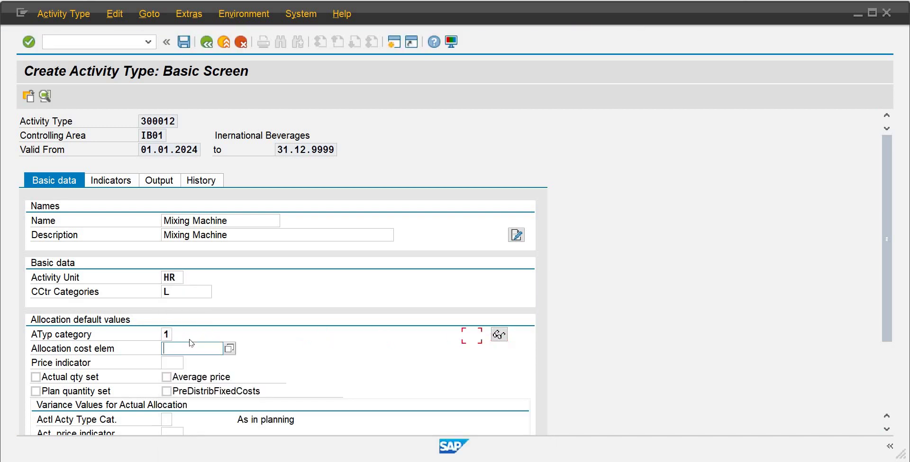
left_click(230, 349)
double_click(256, 358)
- Set the actual activity type category to 1 (Manual entry, manual allocation) and save activity type 300012
scroll(885, 276, "down", 3)
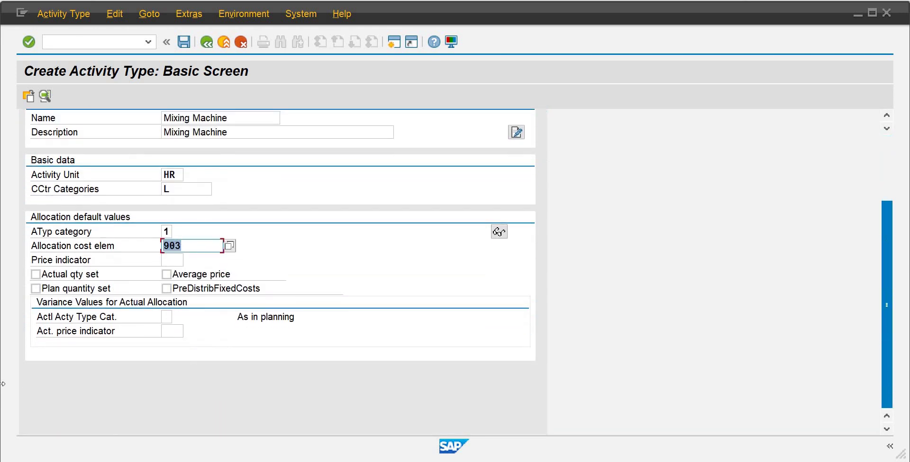
left_click(169, 315)
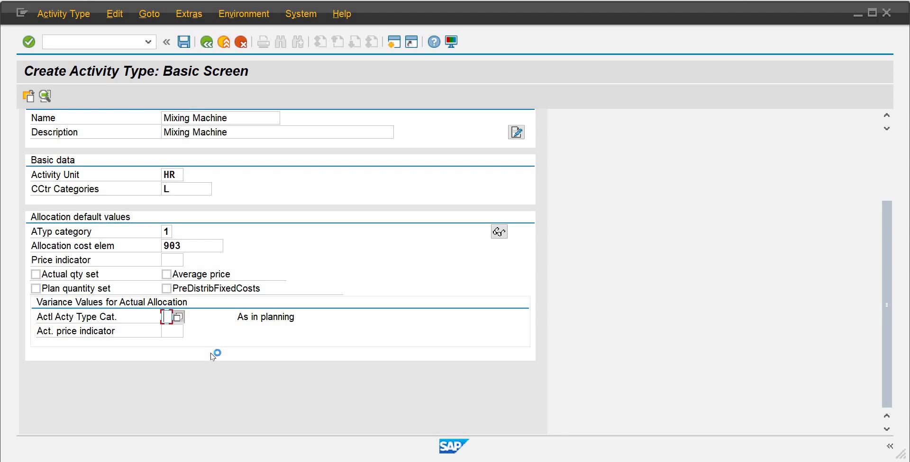
key("Return")
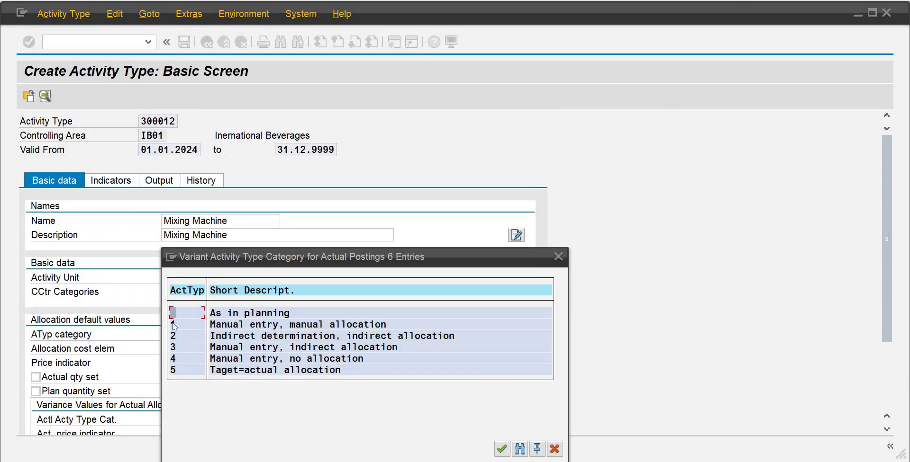
double_click(173, 326)
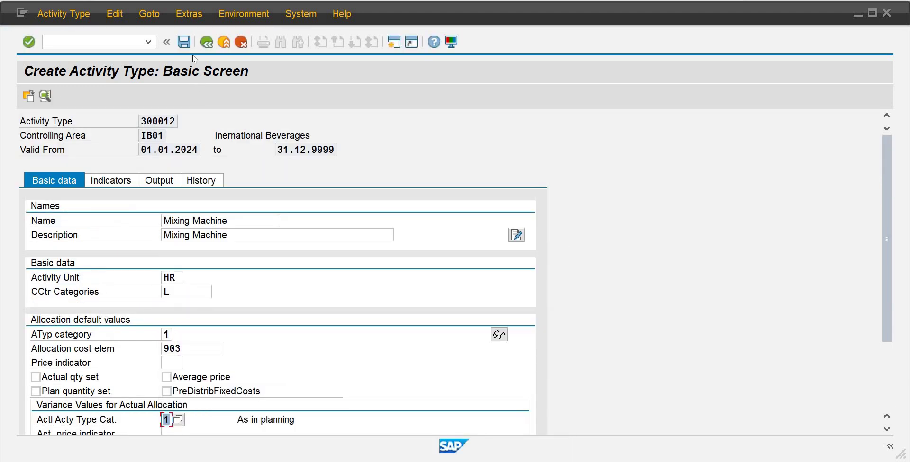
left_click(187, 44)
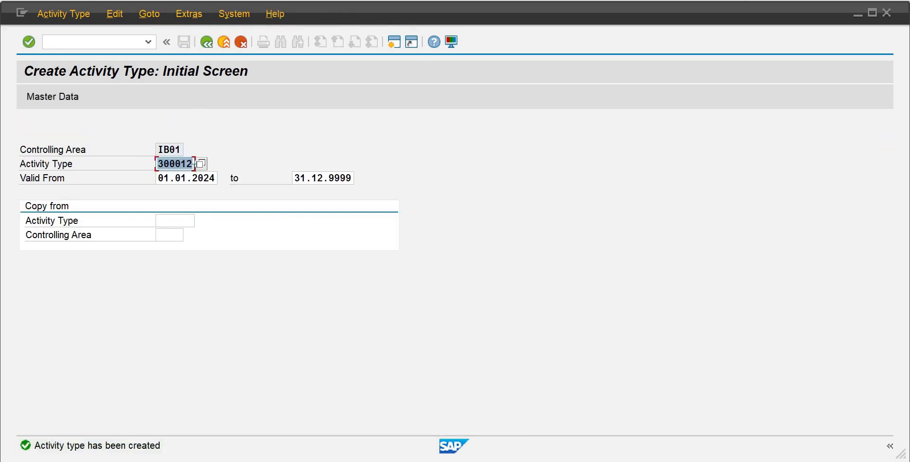
- Start creating a third activity type, 300013, in controlling area IB01
left_click(195, 164)
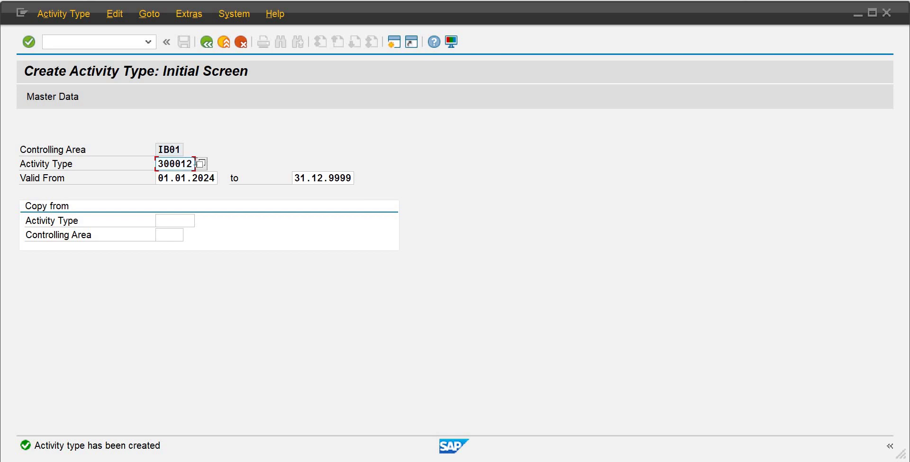
key("BackSpace")
type("3")
key("Return")
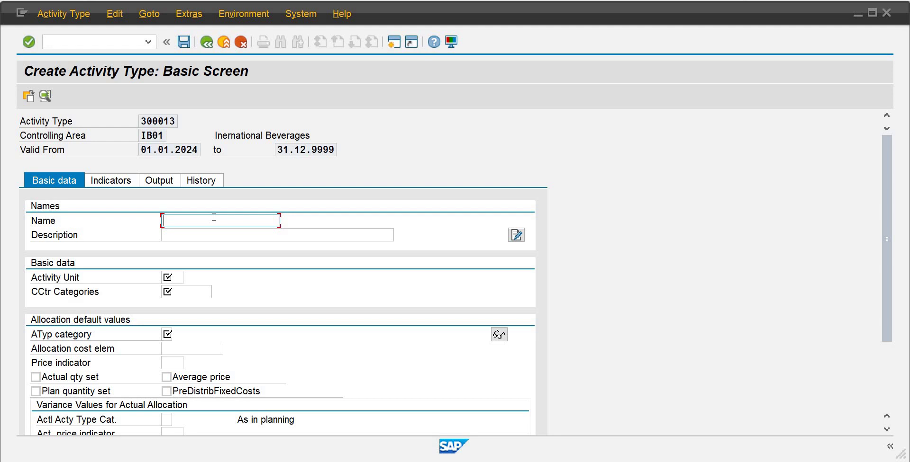
- Name activity type 300013 Mixing Depratment by reusing the earlier entry suggested for the name
type("M")
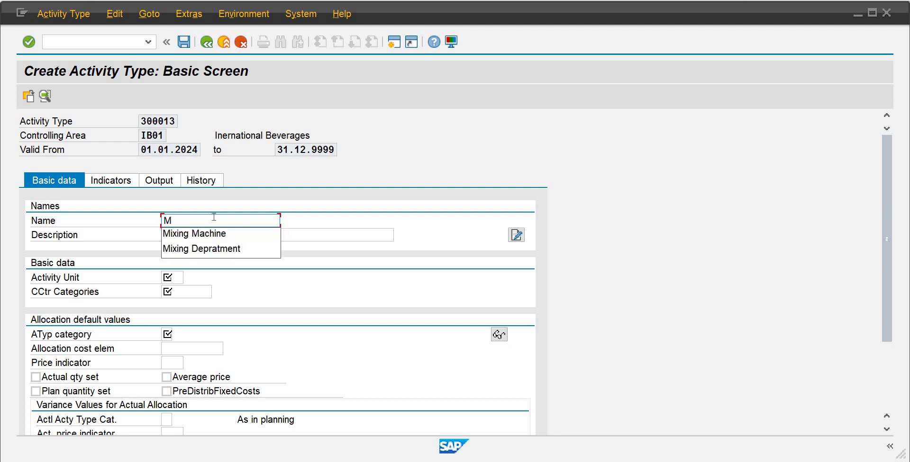
key("Down")
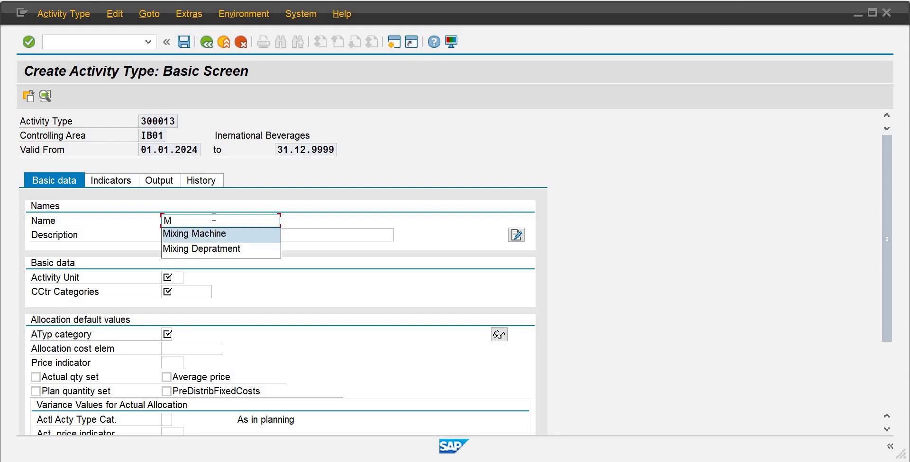
key("Down")
key("Return")
key("Tab")
key("Tab")
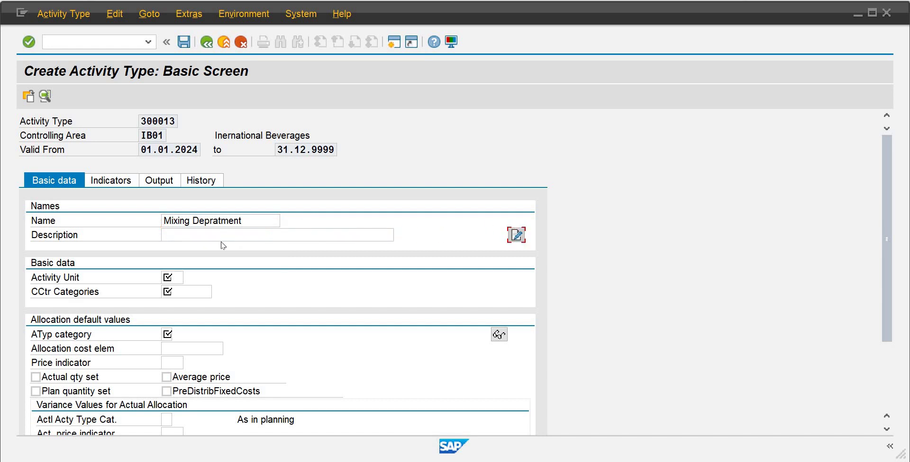
- Enter the description "Ingrdients (Raw Material) Mixing Depart" for activity type 300013
left_click(221, 242)
type("M")
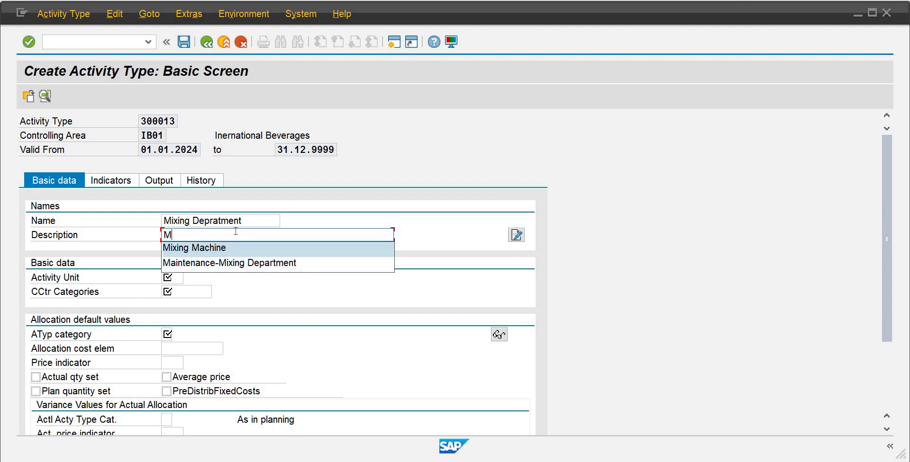
key("BackSpace")
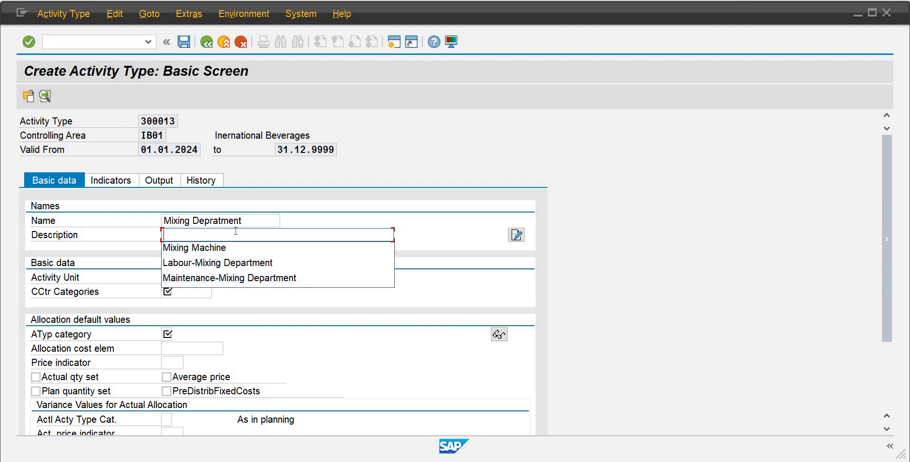
type("Ingrdient")
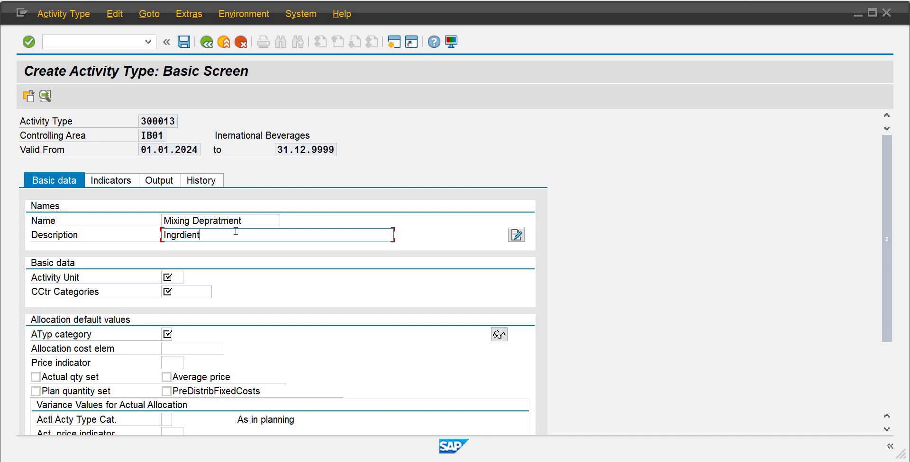
type("s")
type(" used")
key("BackSpace")
key("BackSpace")
key("BackSpace")
key("BackSpace")
type("(Rawm")
key("BackSpace")
type("Material) Mixing D")
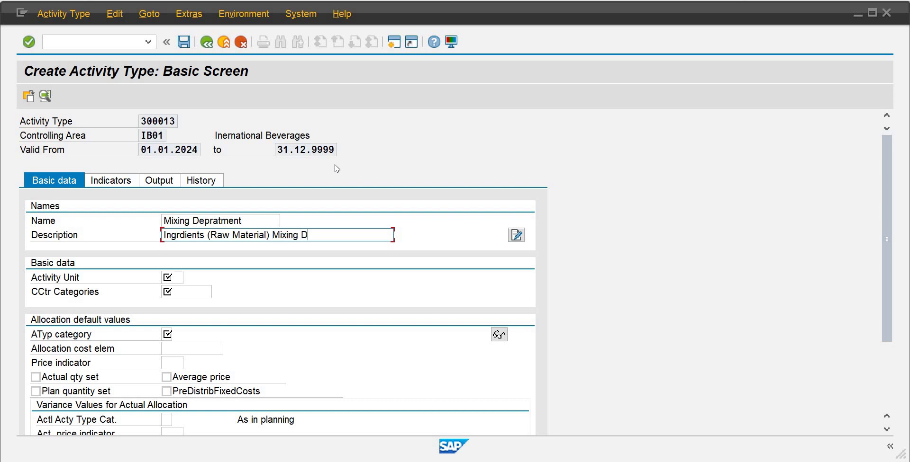
type("epartm")
key("BackSpace")
key("BackSpace")
type("t")
- Set the activity unit of 300013 to hr and its cost center category to L
left_click(174, 274)
type("hr")
key("Tab")
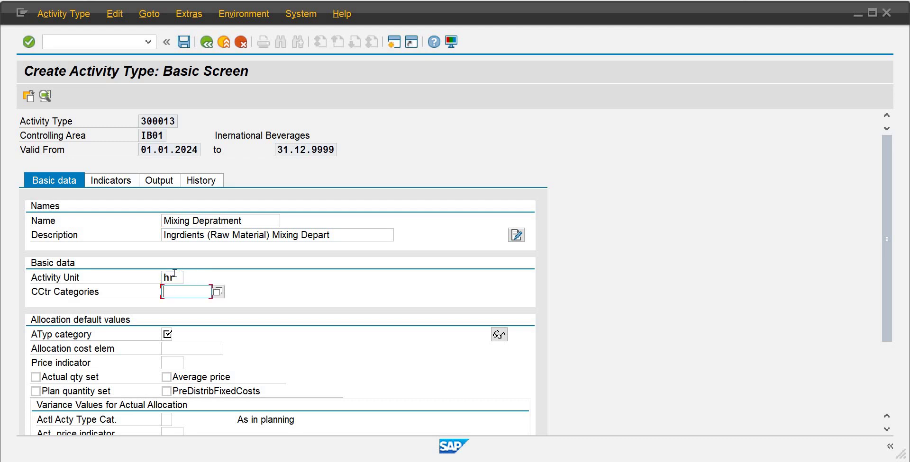
type("1")
key("Tab")
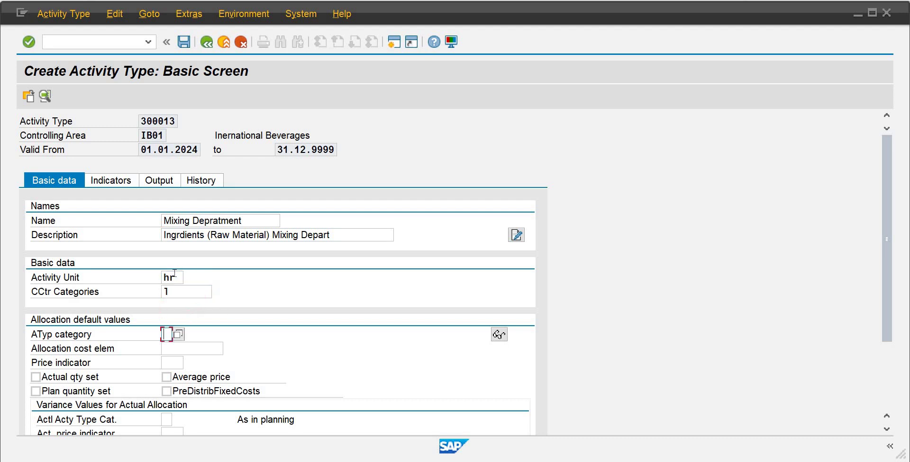
- Set the activity type category of 300013 to 1 and its allocation cost element to 902
type("4")
key("BackSpace")
type("1")
key("Tab")
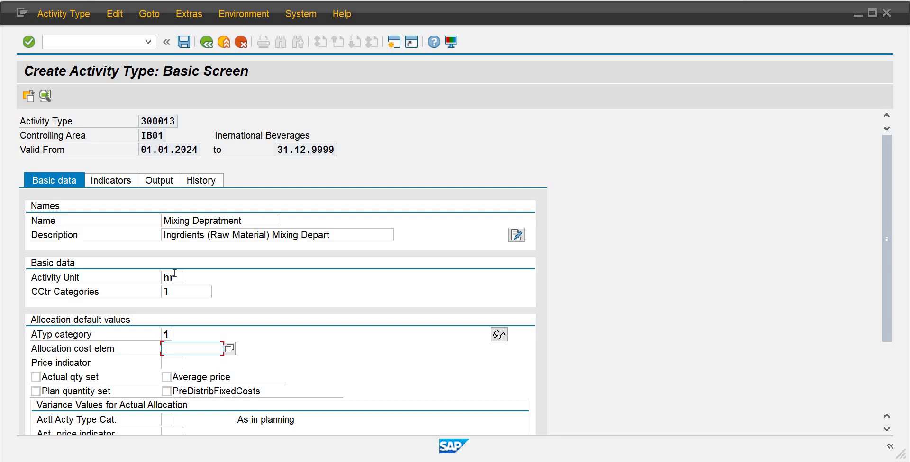
type("6")
key("BackSpace")
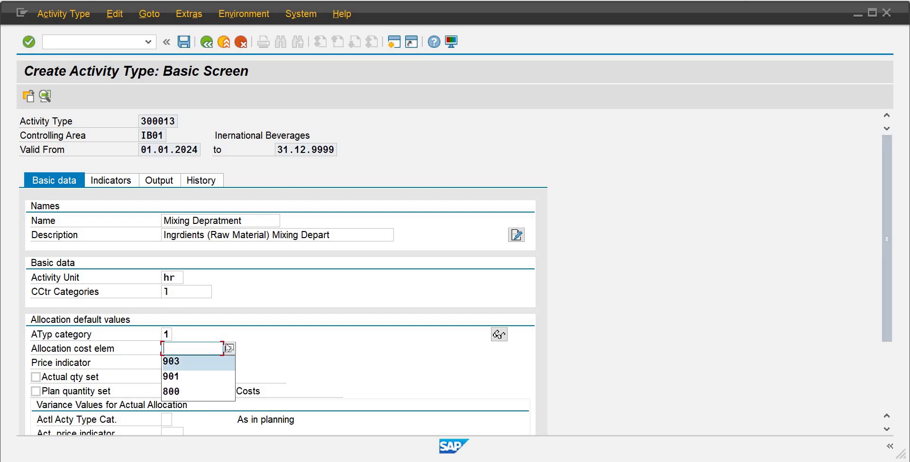
key("Return")
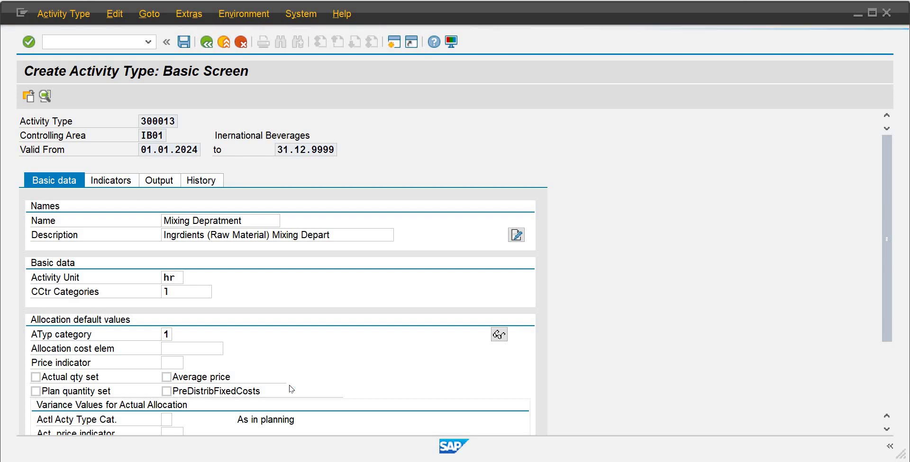
double_click(199, 348)
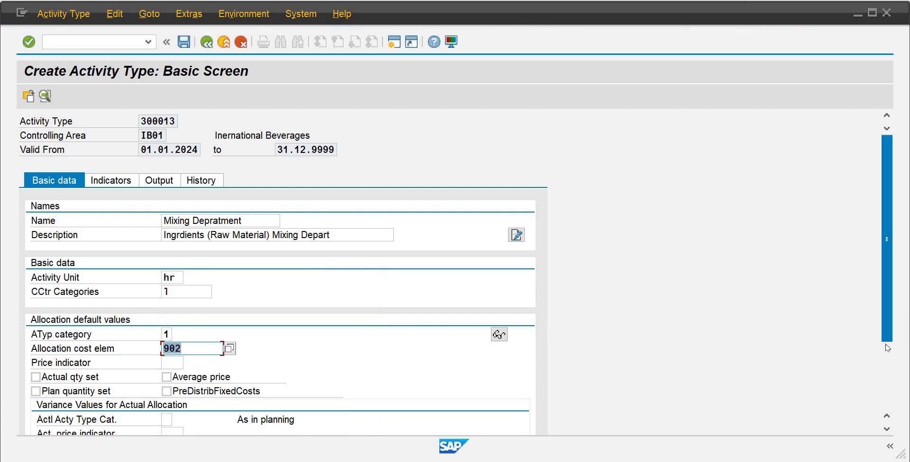
- Choose actual activity type category 1, Manual entry, manual allocation, for 300013 and save the activity type
scroll(886, 313, "down", 3)
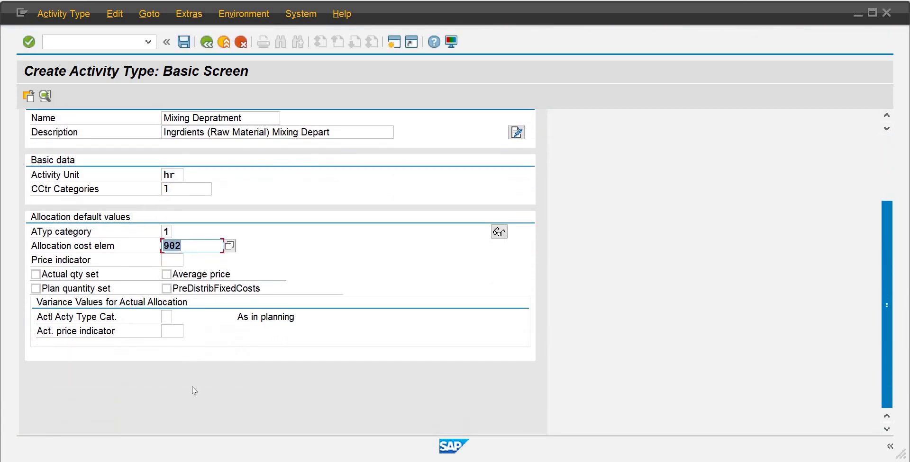
left_click(168, 317)
left_click(179, 317)
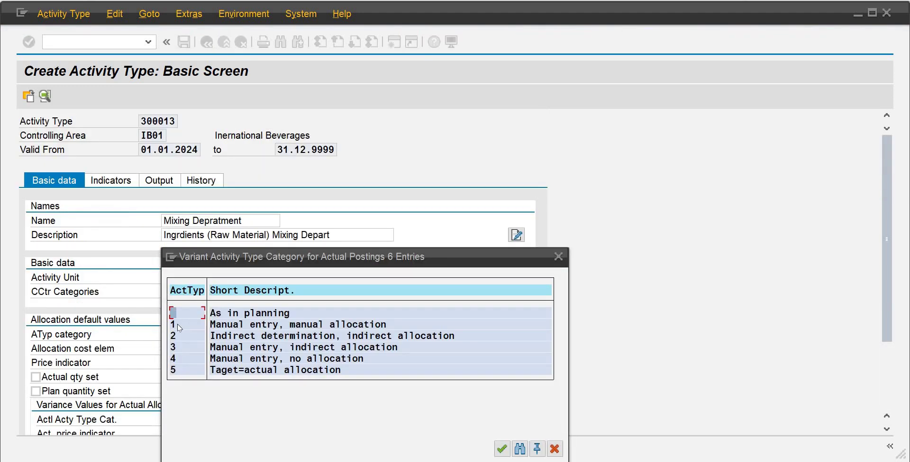
double_click(177, 324)
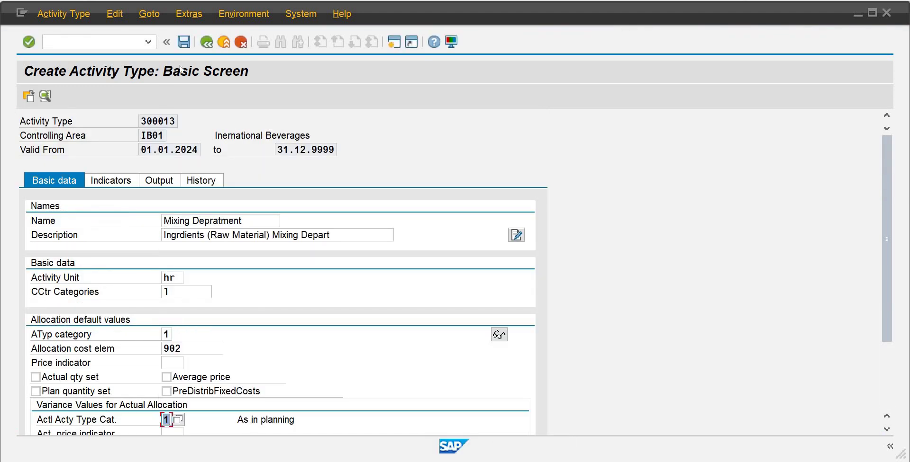
left_click(189, 45)
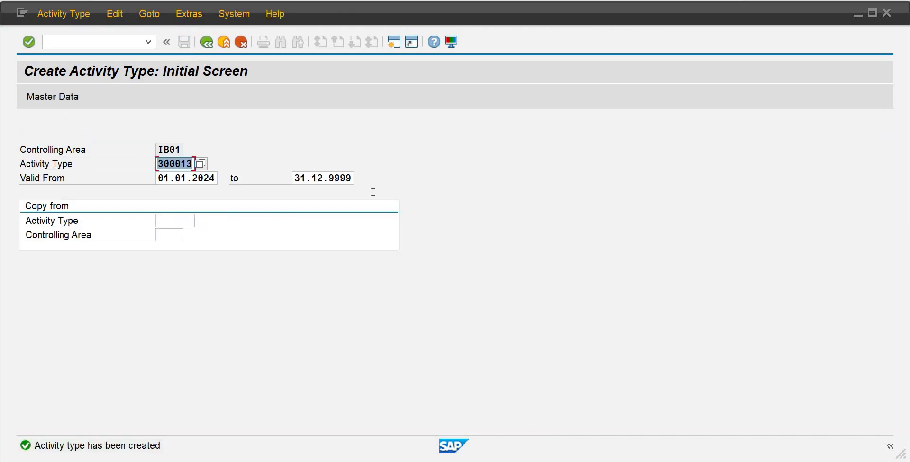
- Switch to the SAP ERP Lec. 8 Controlling Roadmap PDF and review its table of cost centers, cost elements and activity types
mouse_move(573, 461)
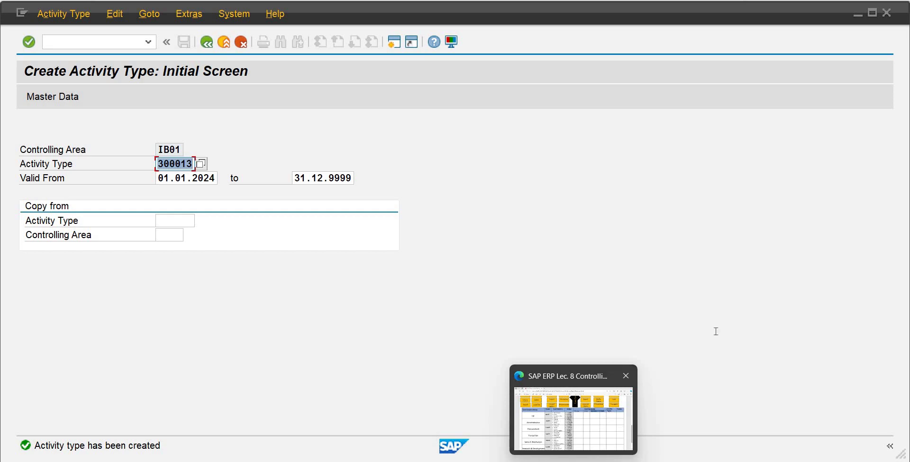
left_click(600, 423)
left_click(664, 174)
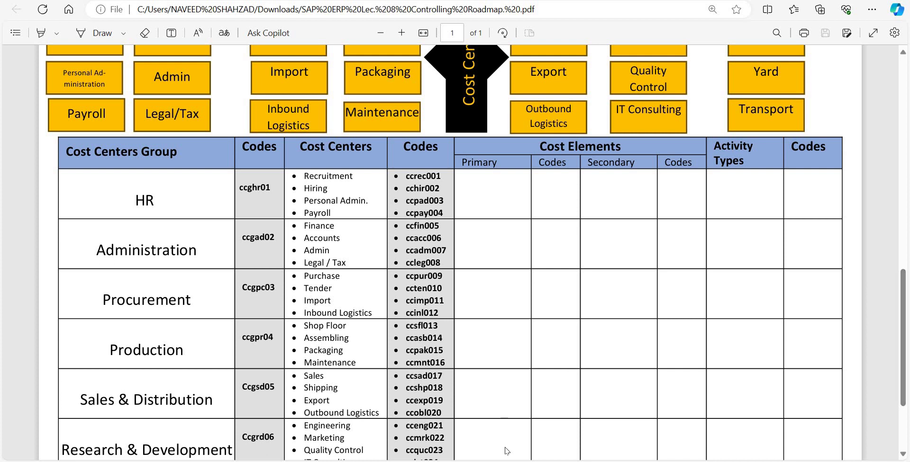
- Switch to the SAP Easy Access session and try to run transaction KA26
left_click(692, 429)
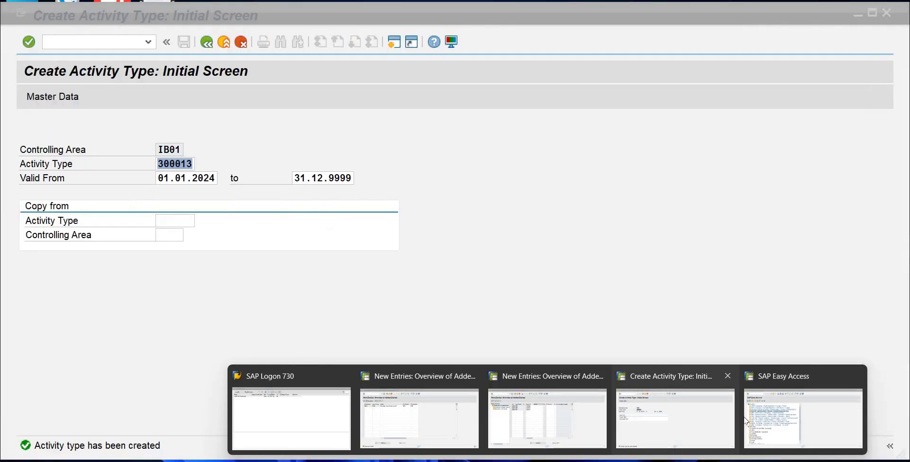
left_click(784, 421)
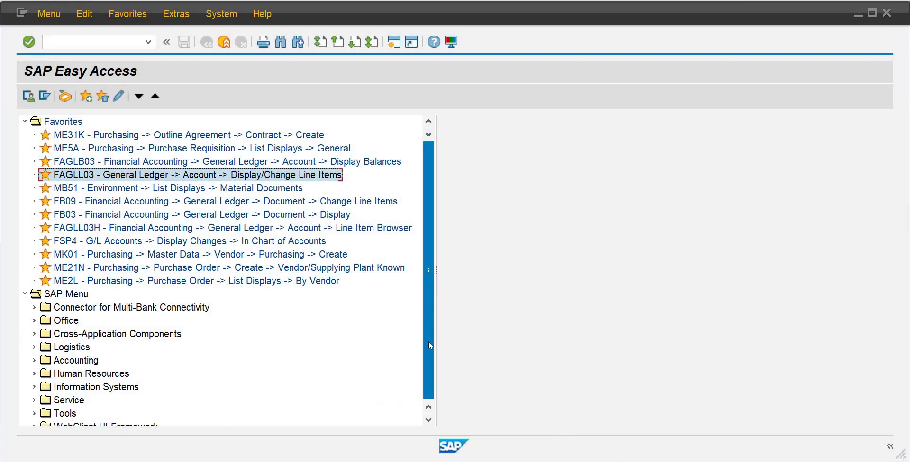
scroll(134, 334, "down", 1)
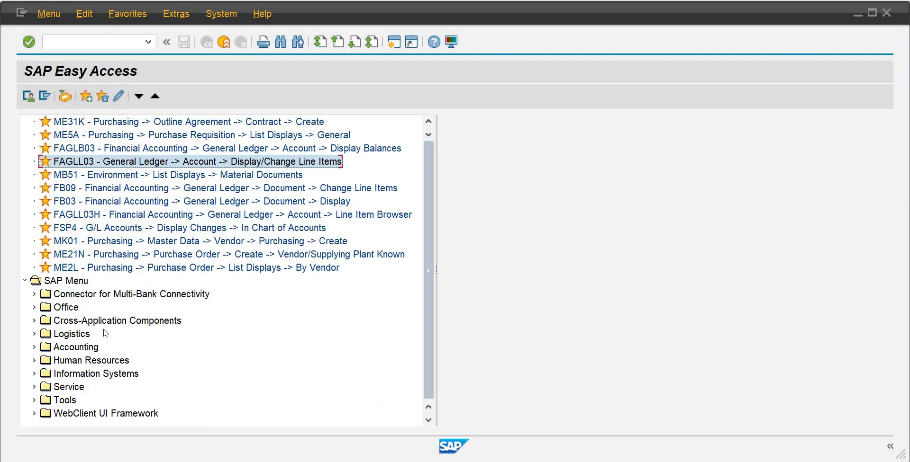
left_click(84, 44)
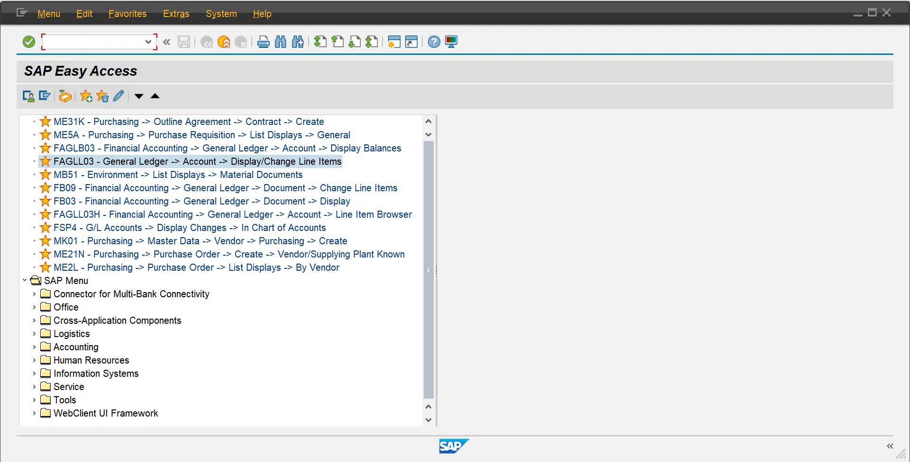
type("k")
type("sb1")
key("Return")
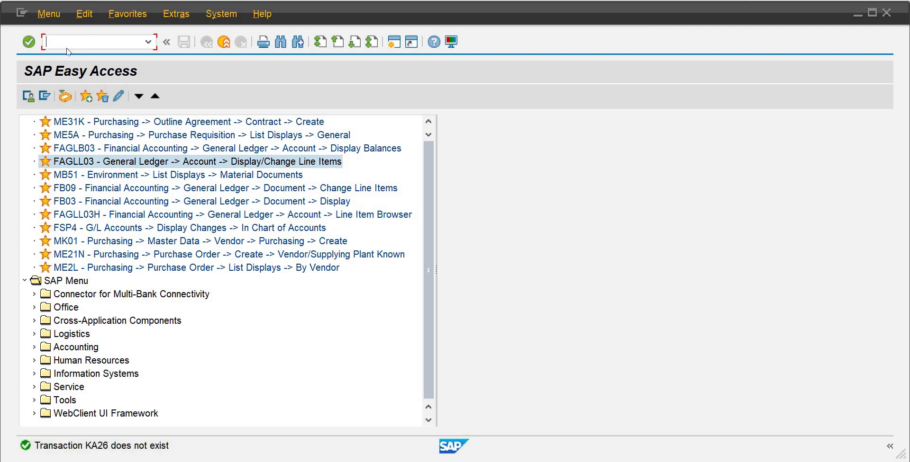
- Try to run transaction KS26 from the SAP Easy Access session
type("ks26")
key("Return")
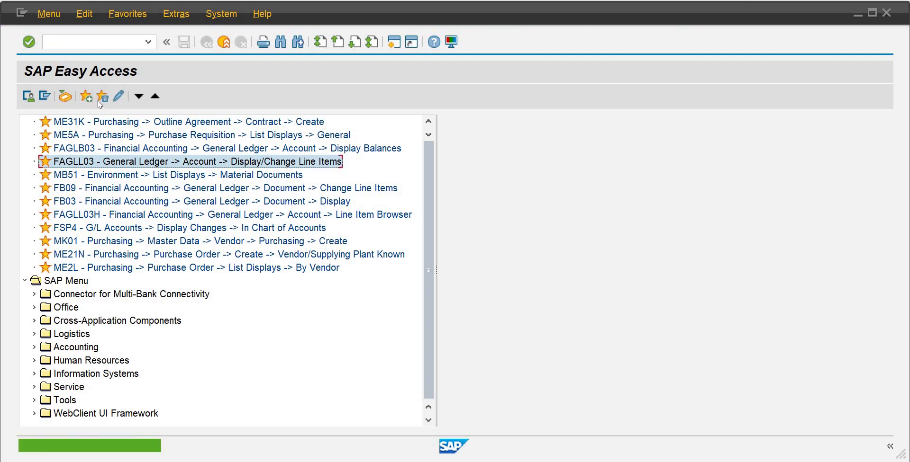
left_click(92, 42)
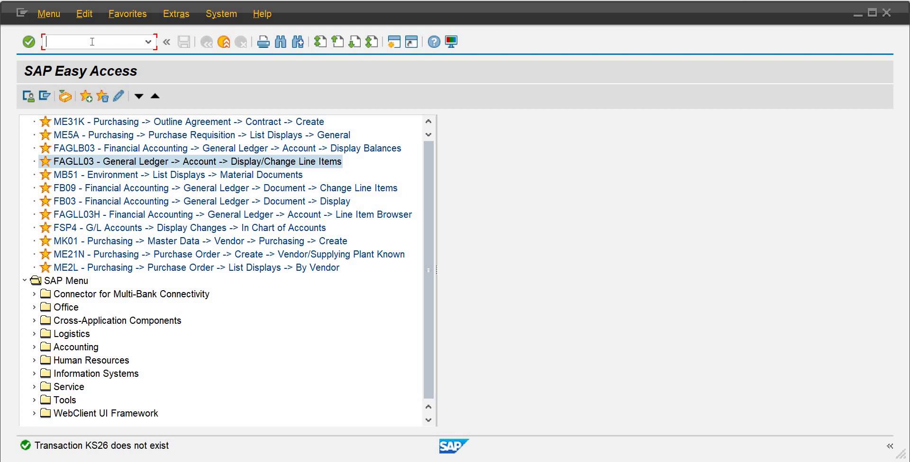
key("alt+Tab")
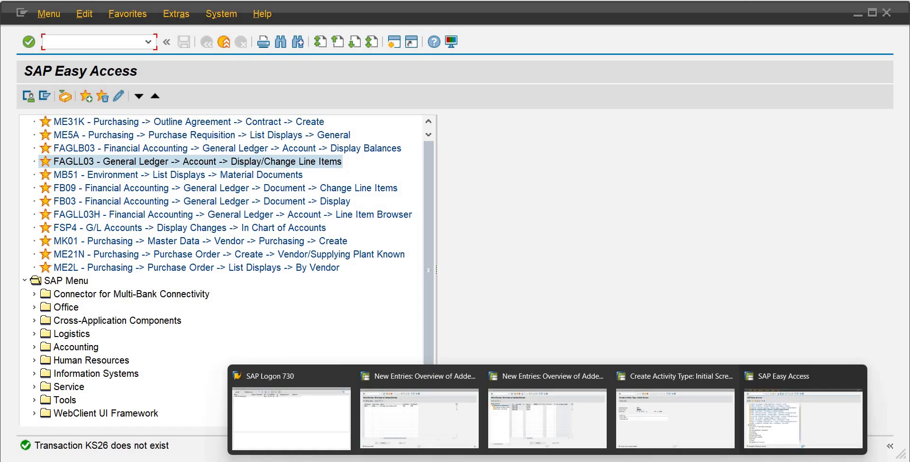